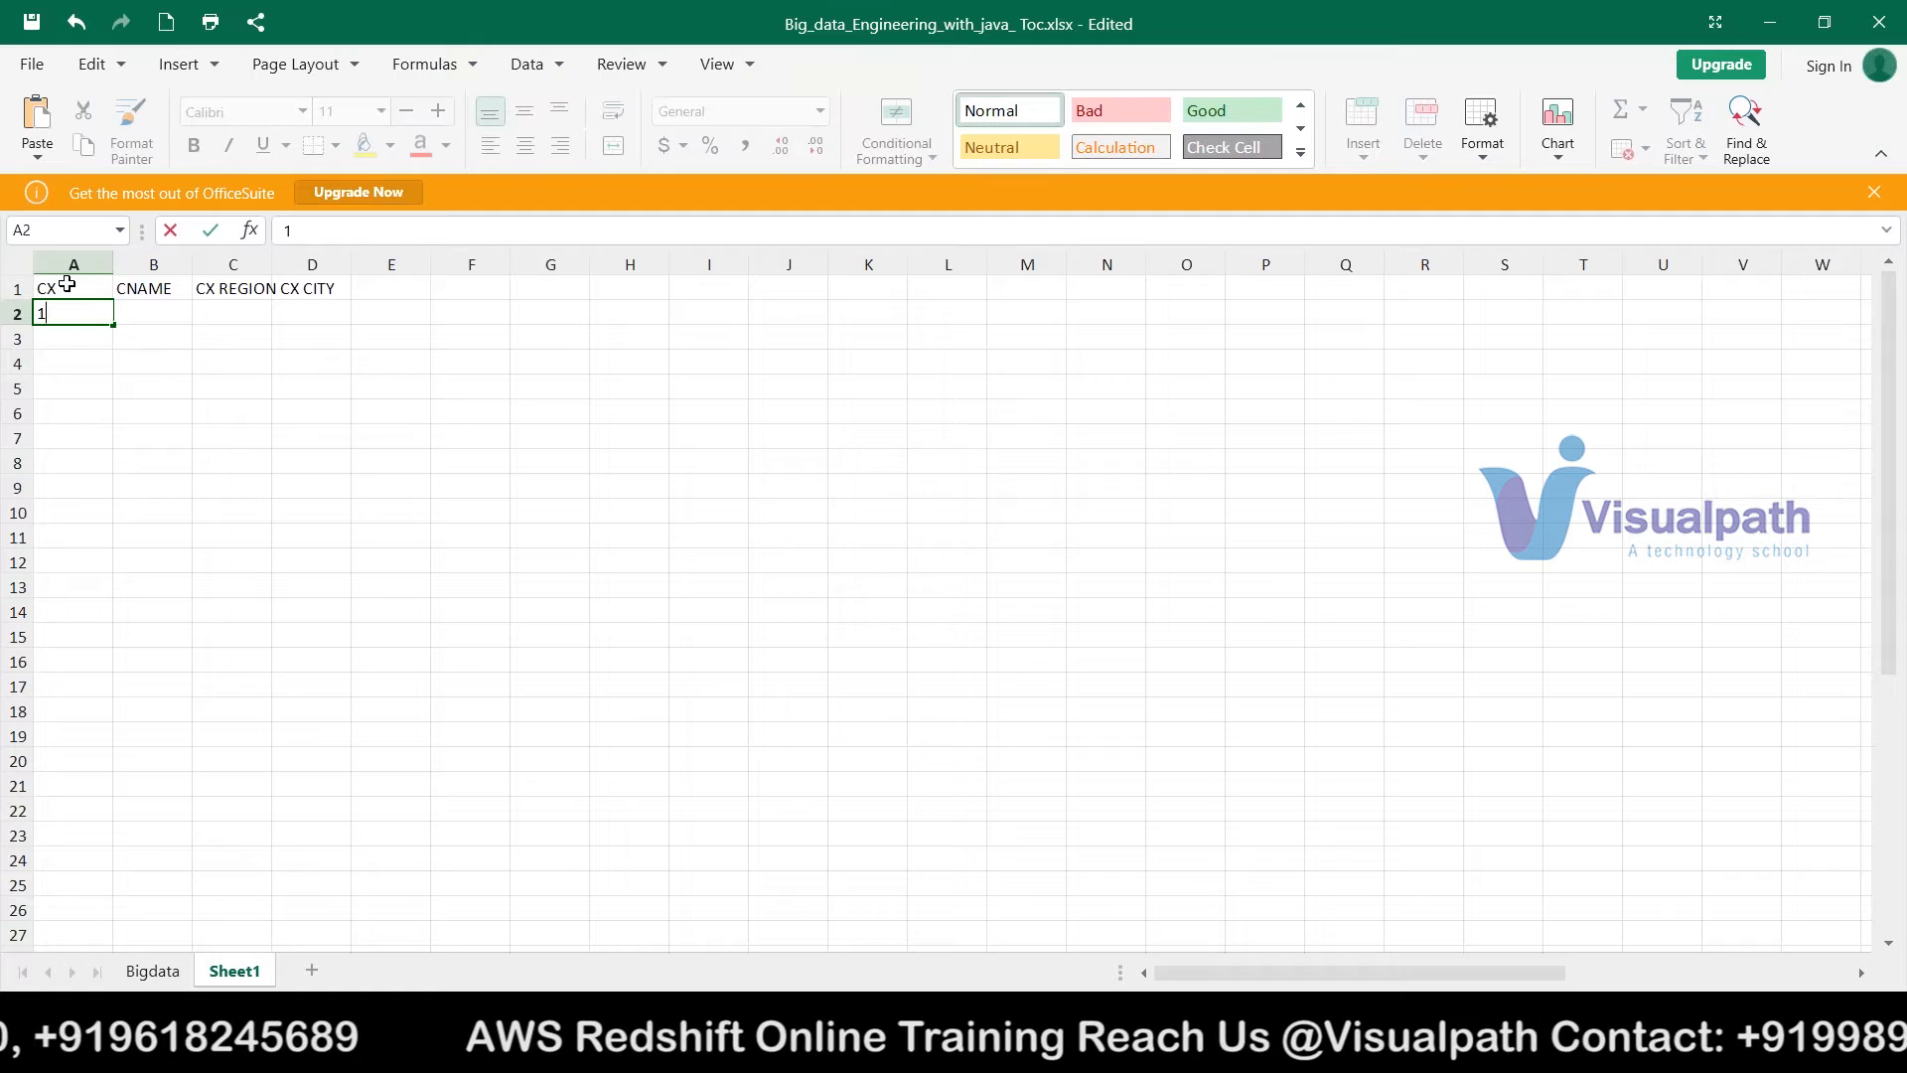
- Enter 1001 as the first CX value in cell A2 and fill it down through A22
{"action": "key", "text": "Return"}
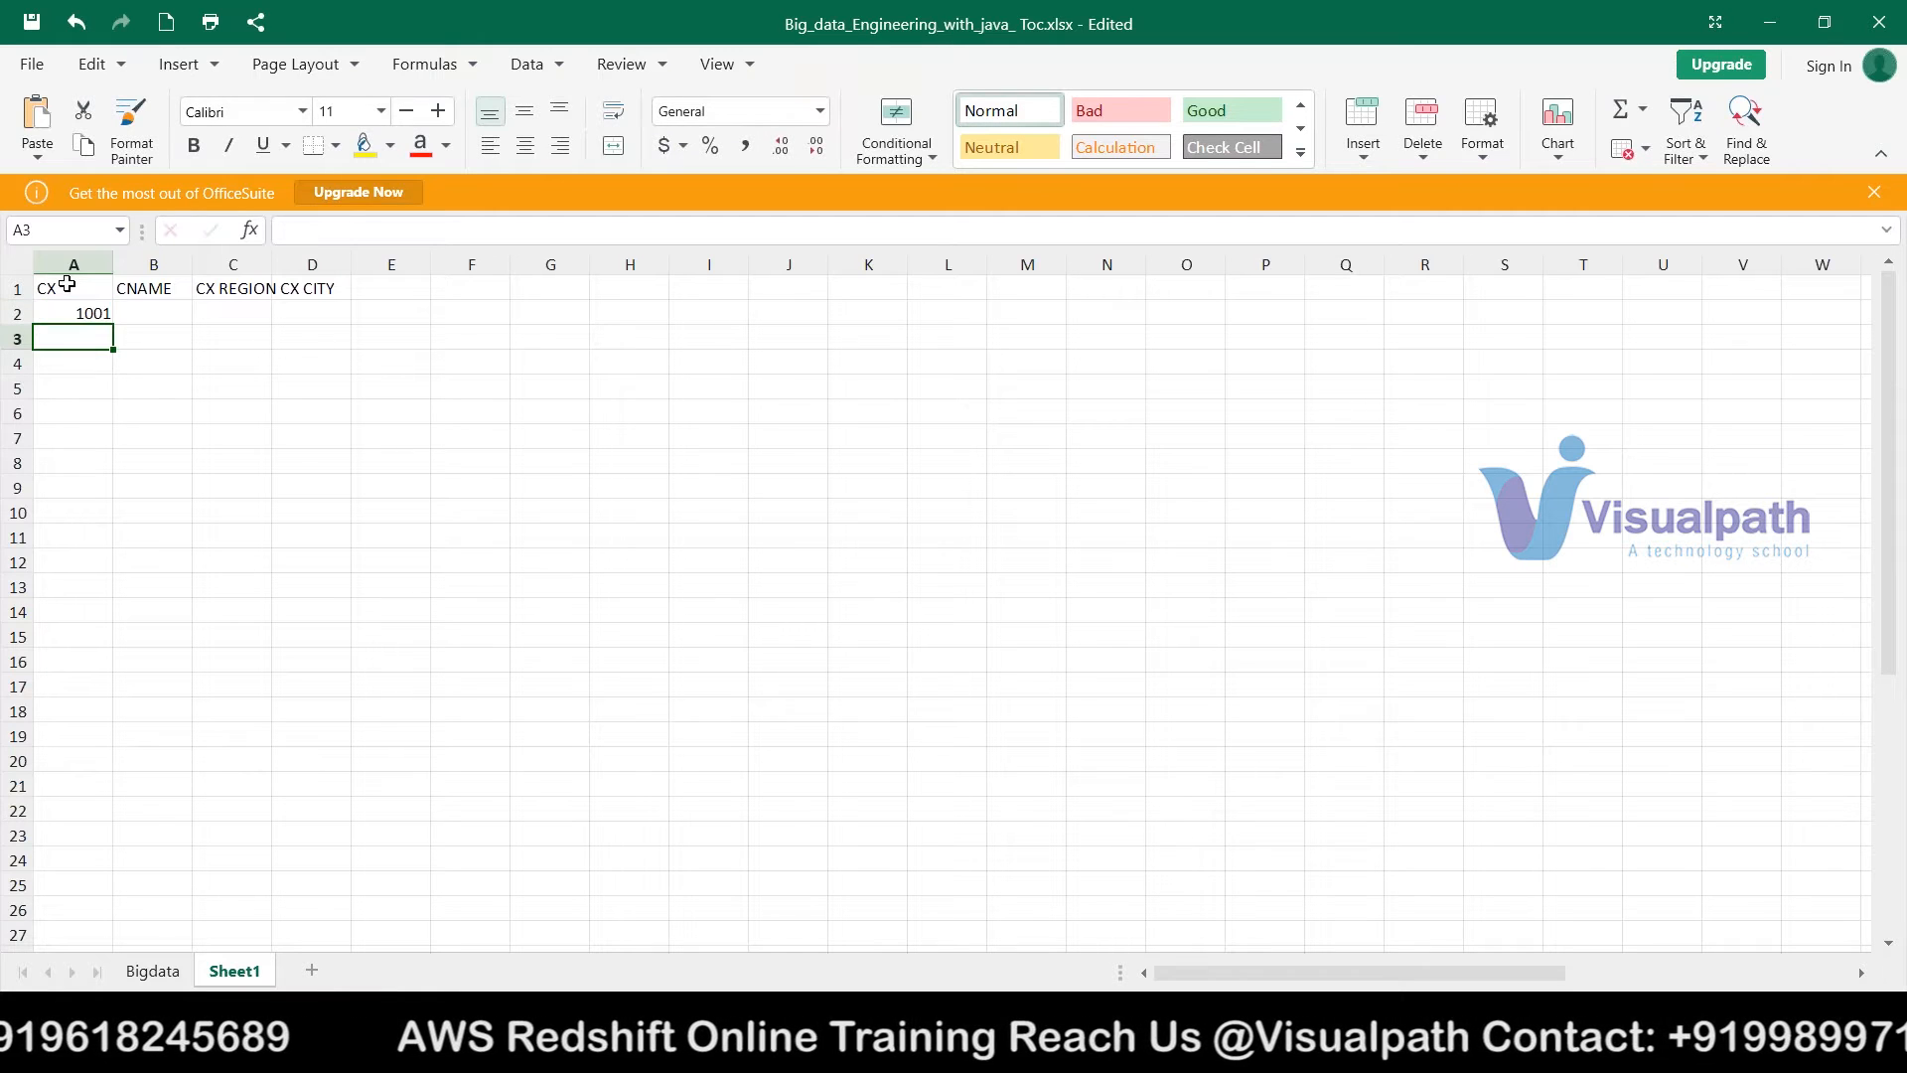
{"action": "type", "text": "1-"}
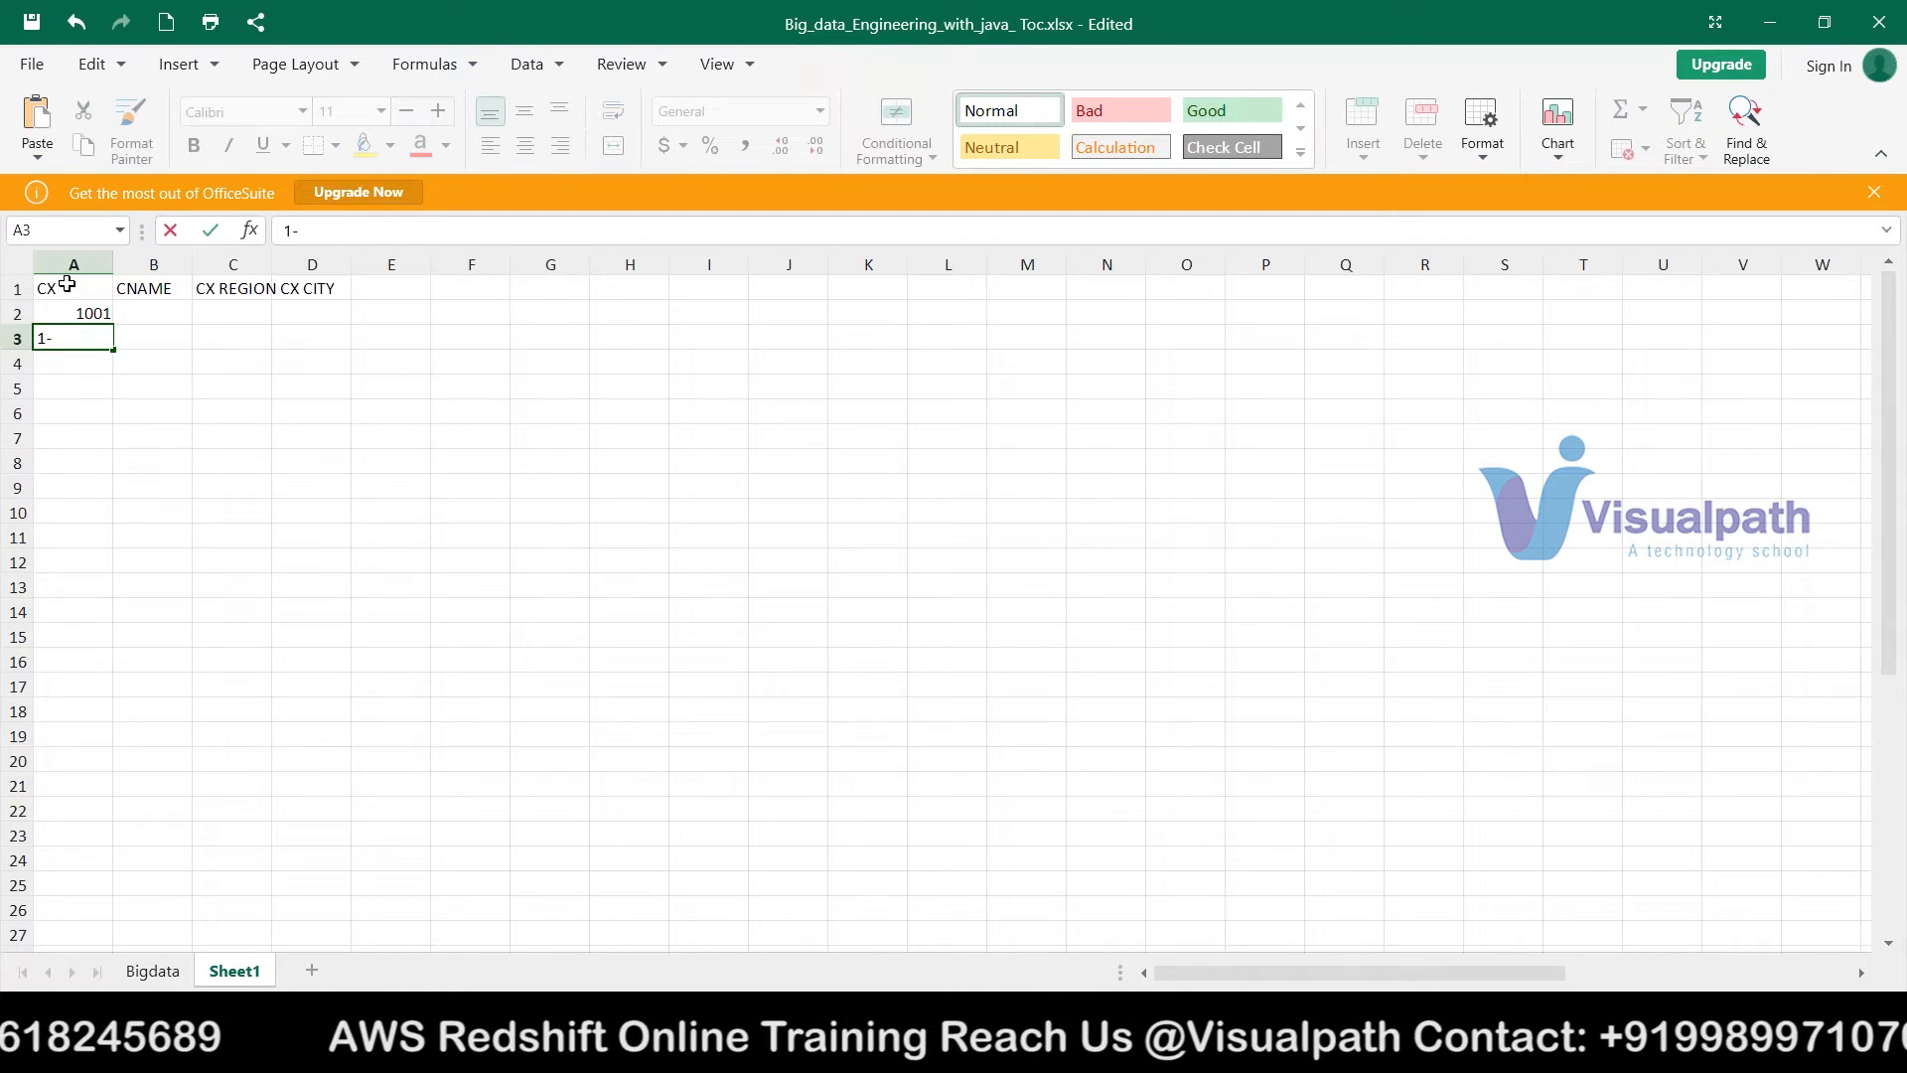
{"action": "key", "text": "BackSpace"}
{"action": "key", "text": "BackSpace"}
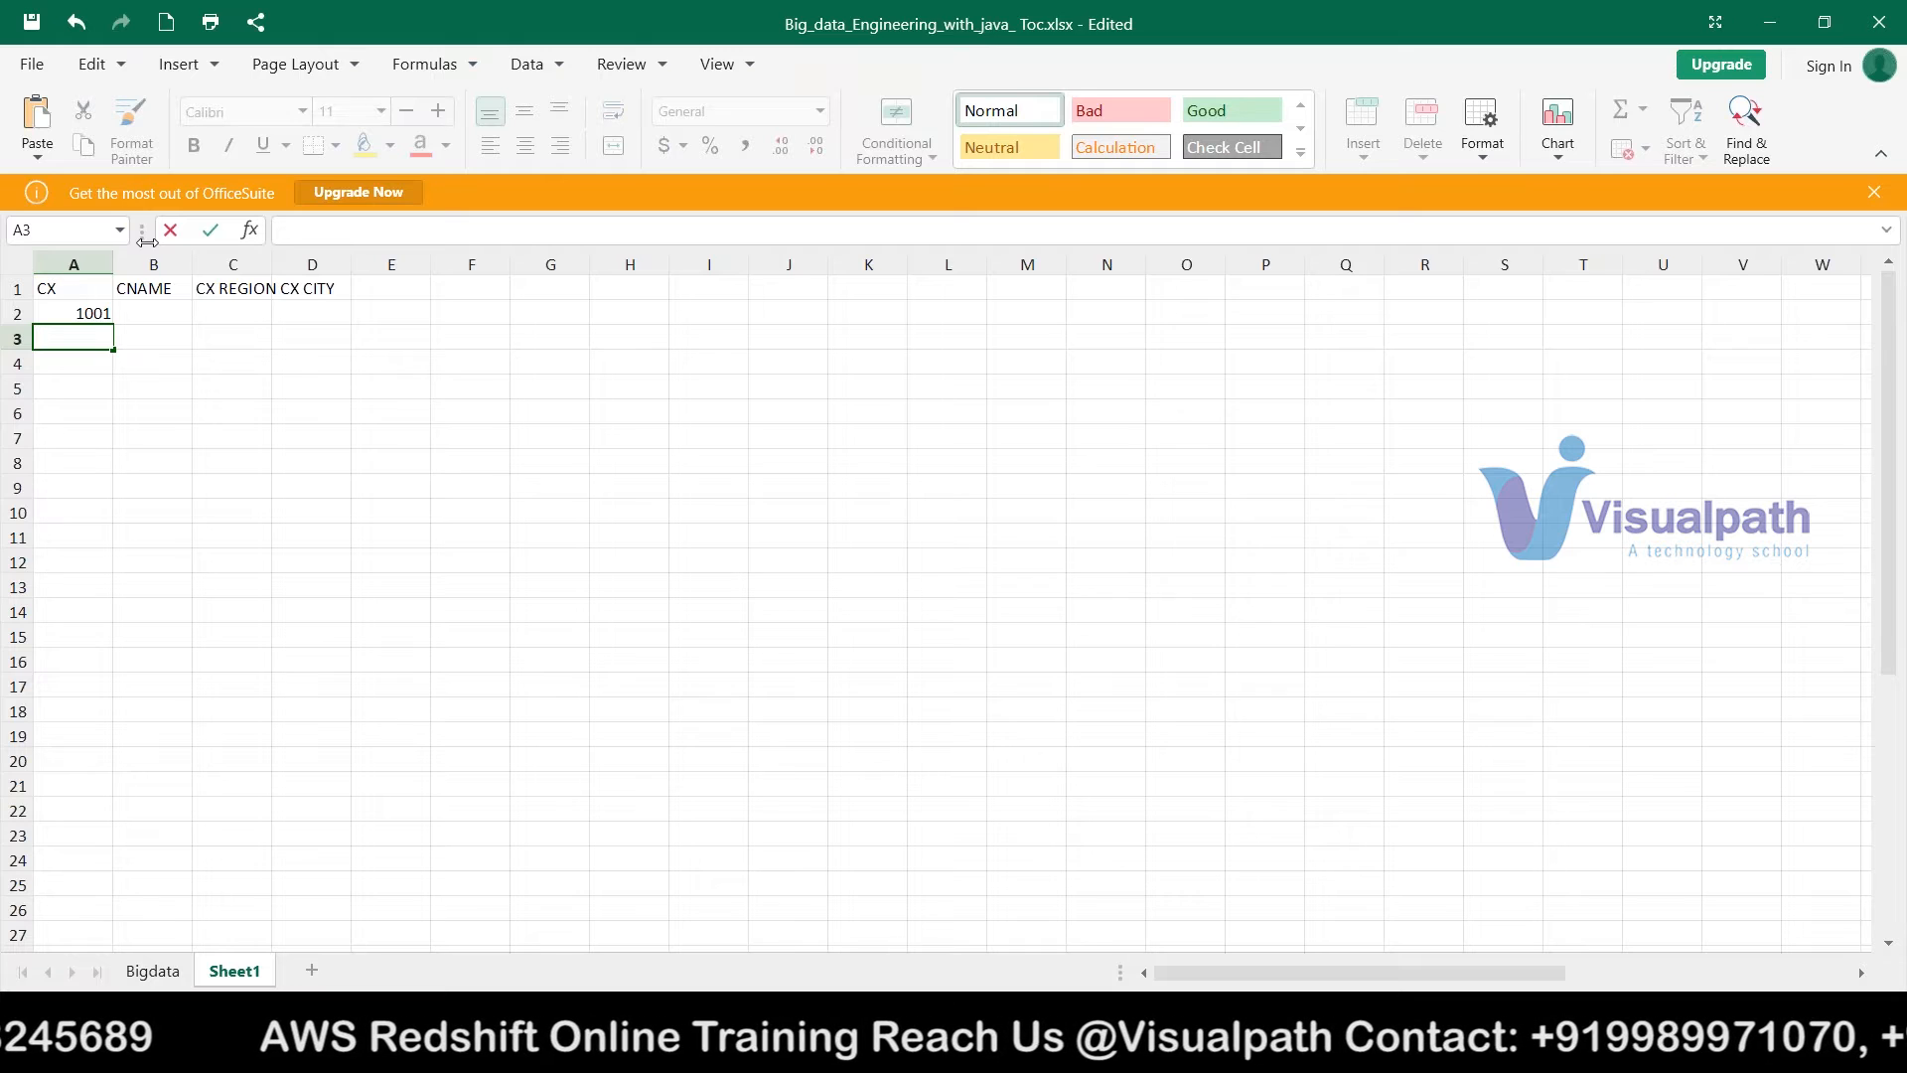
{"action": "left_click", "coordinate": [82, 314]}
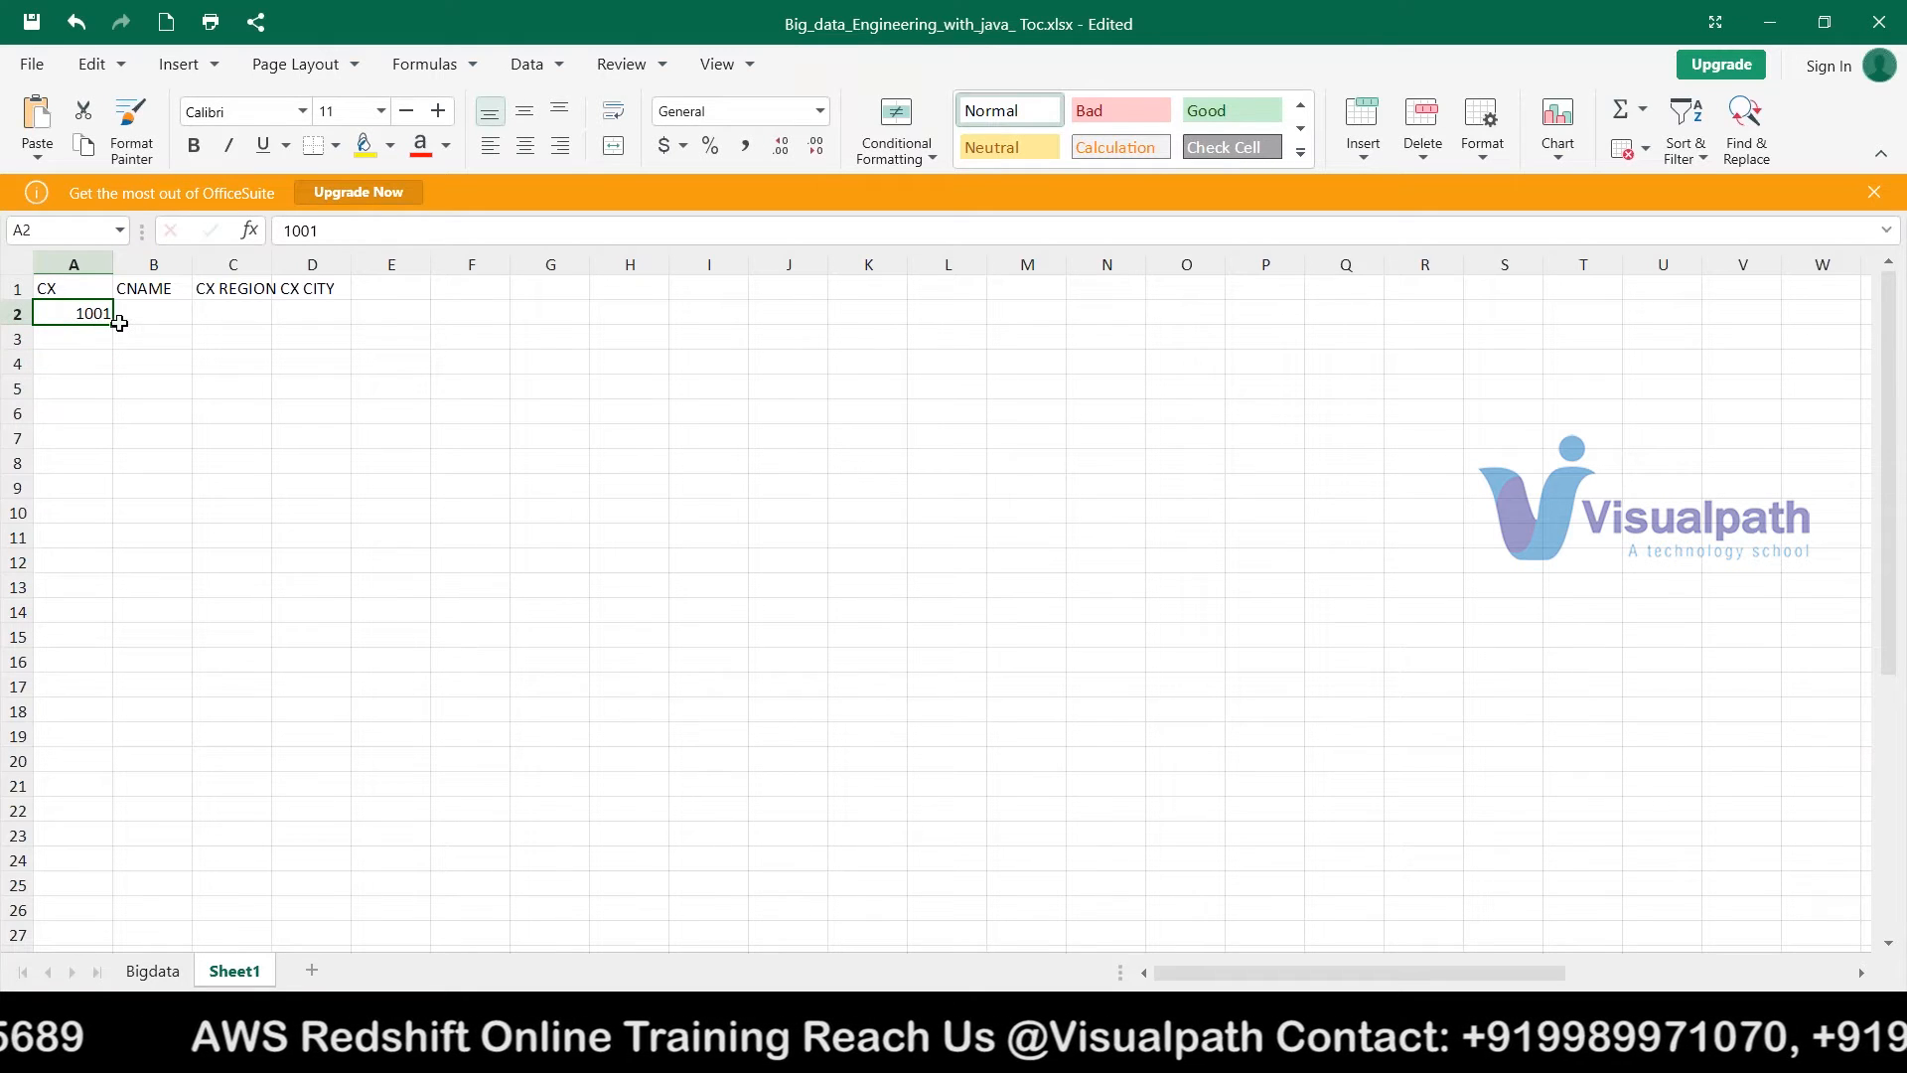
{"action": "left_click_drag", "start_coordinate": [114, 324], "coordinate": [100, 820]}
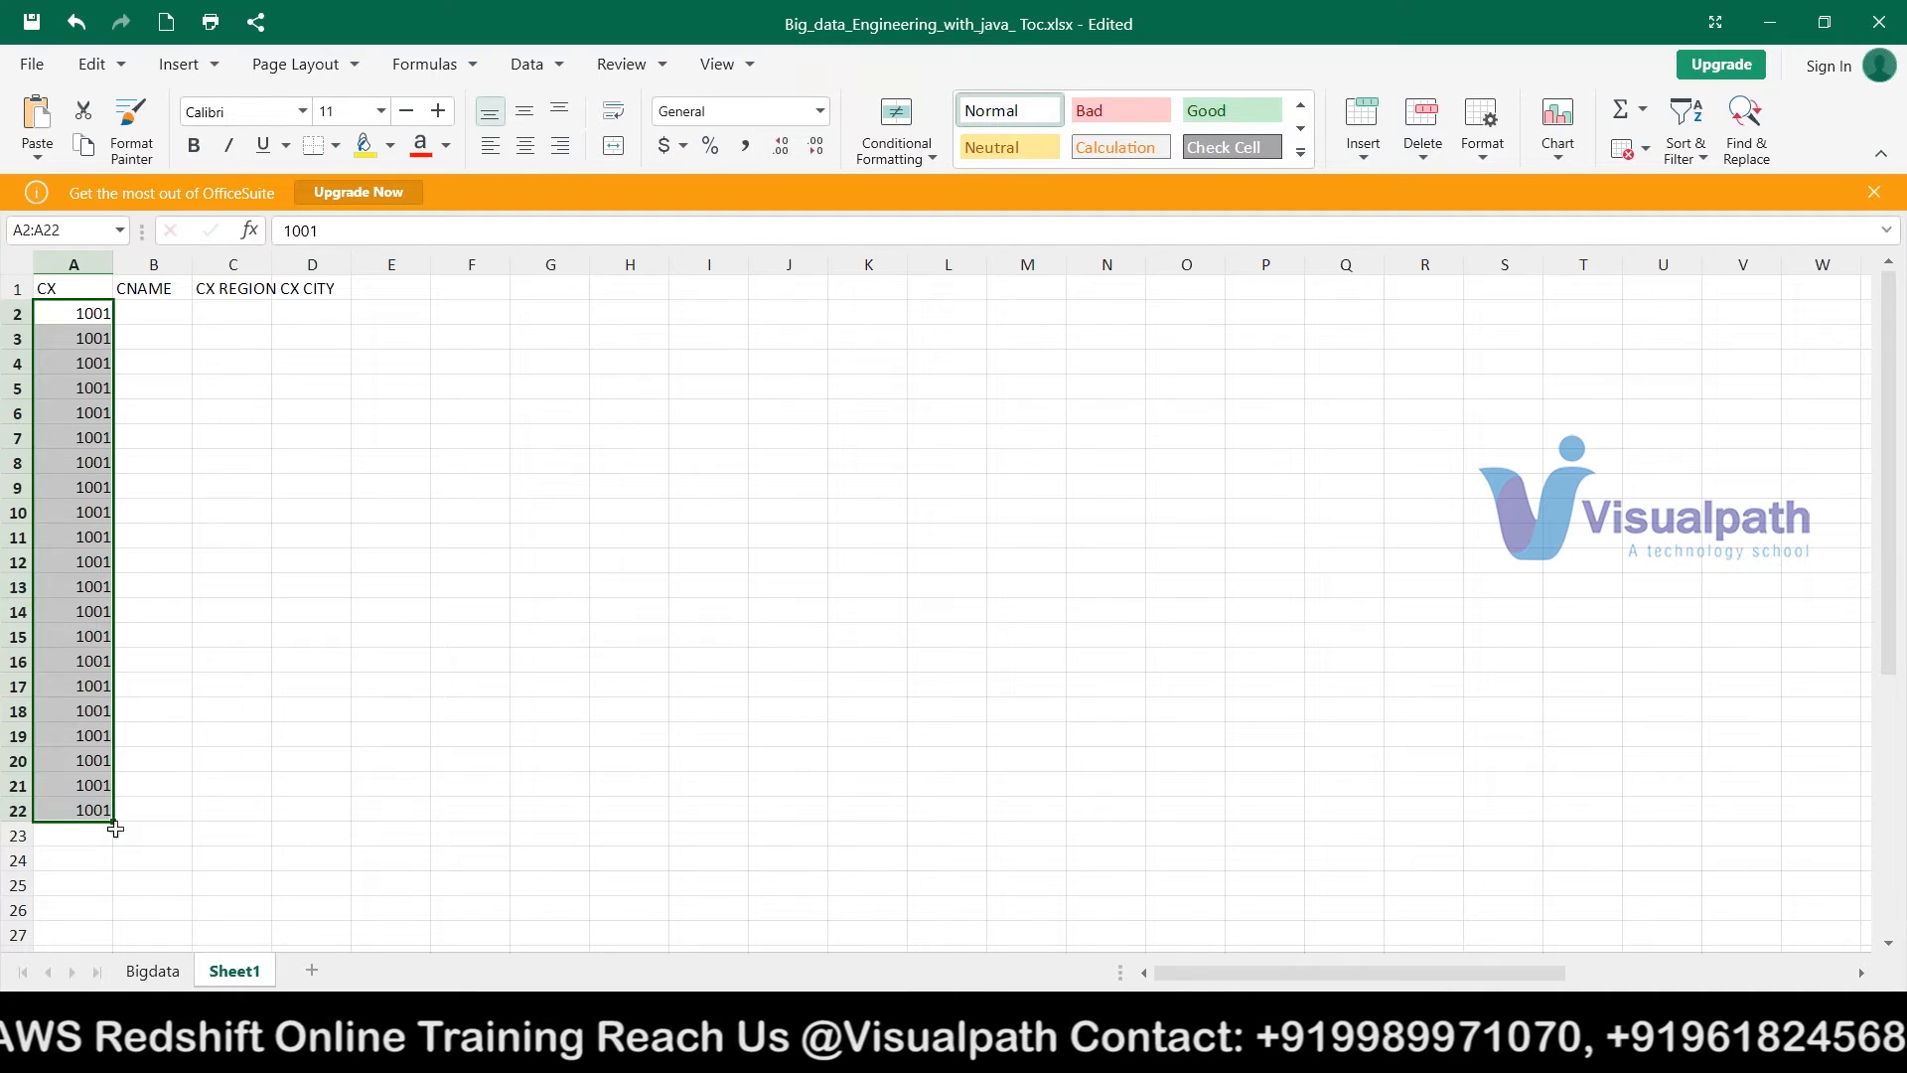
{"action": "left_click", "coordinate": [88, 311]}
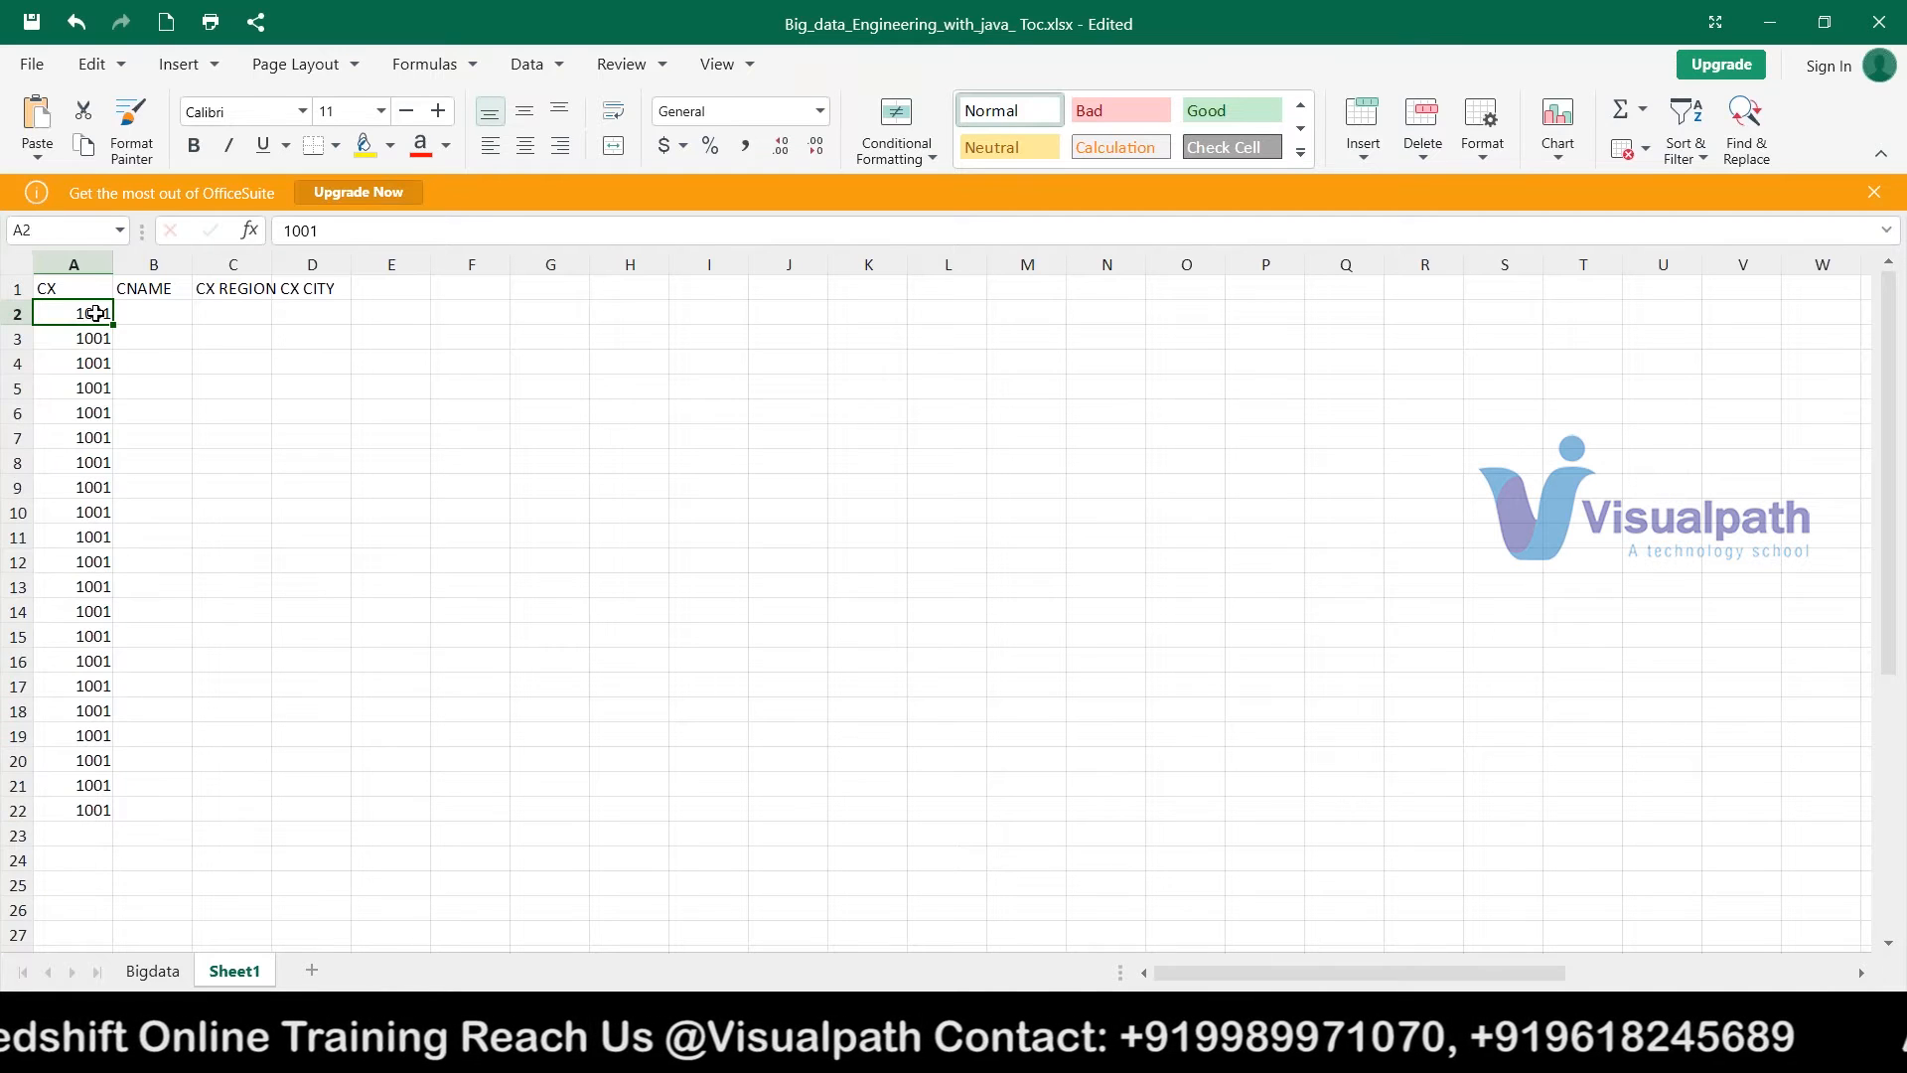
{"action": "left_click_drag", "start_coordinate": [113, 324], "coordinate": [115, 814]}
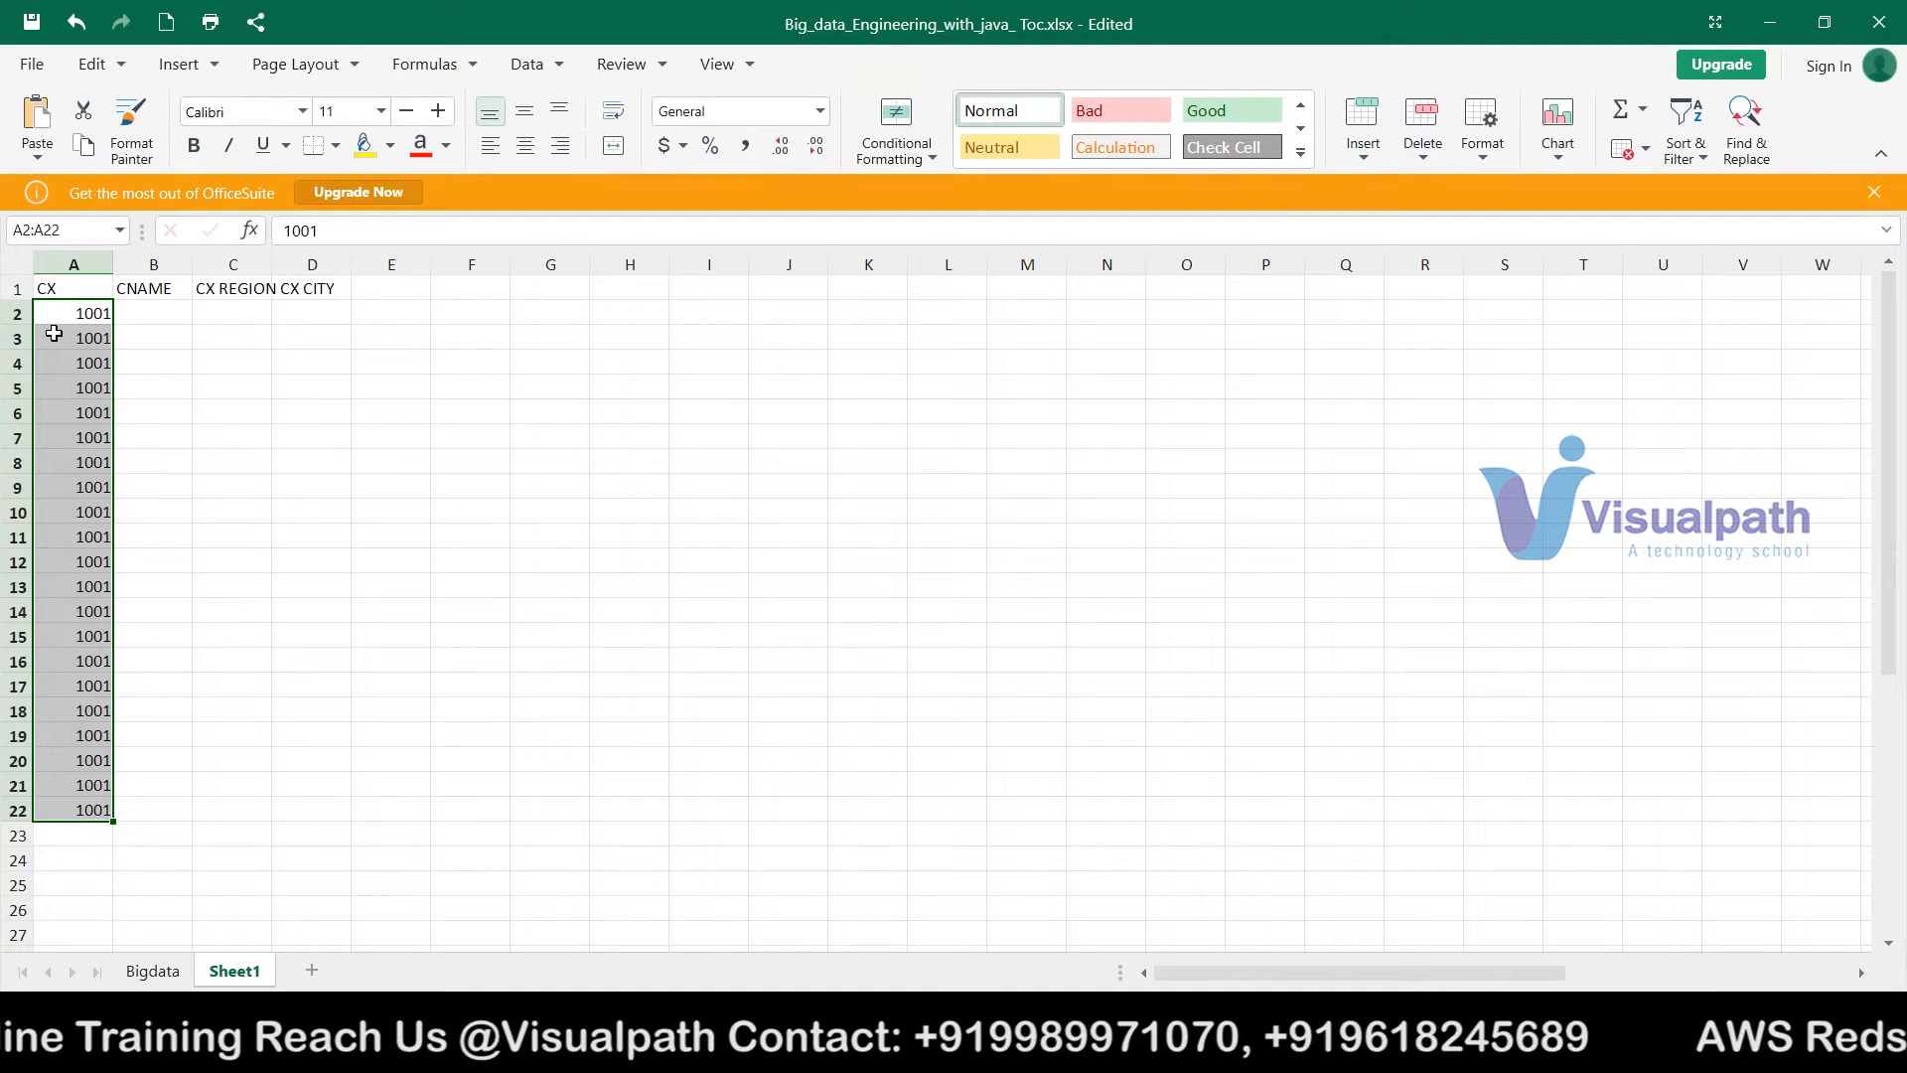
- Change the CX values in cells A3 and A4 to 1002 and 1003
{"action": "left_click", "coordinate": [96, 357]}
{"action": "left_click", "coordinate": [93, 338]}
{"action": "type", "text": "100"}
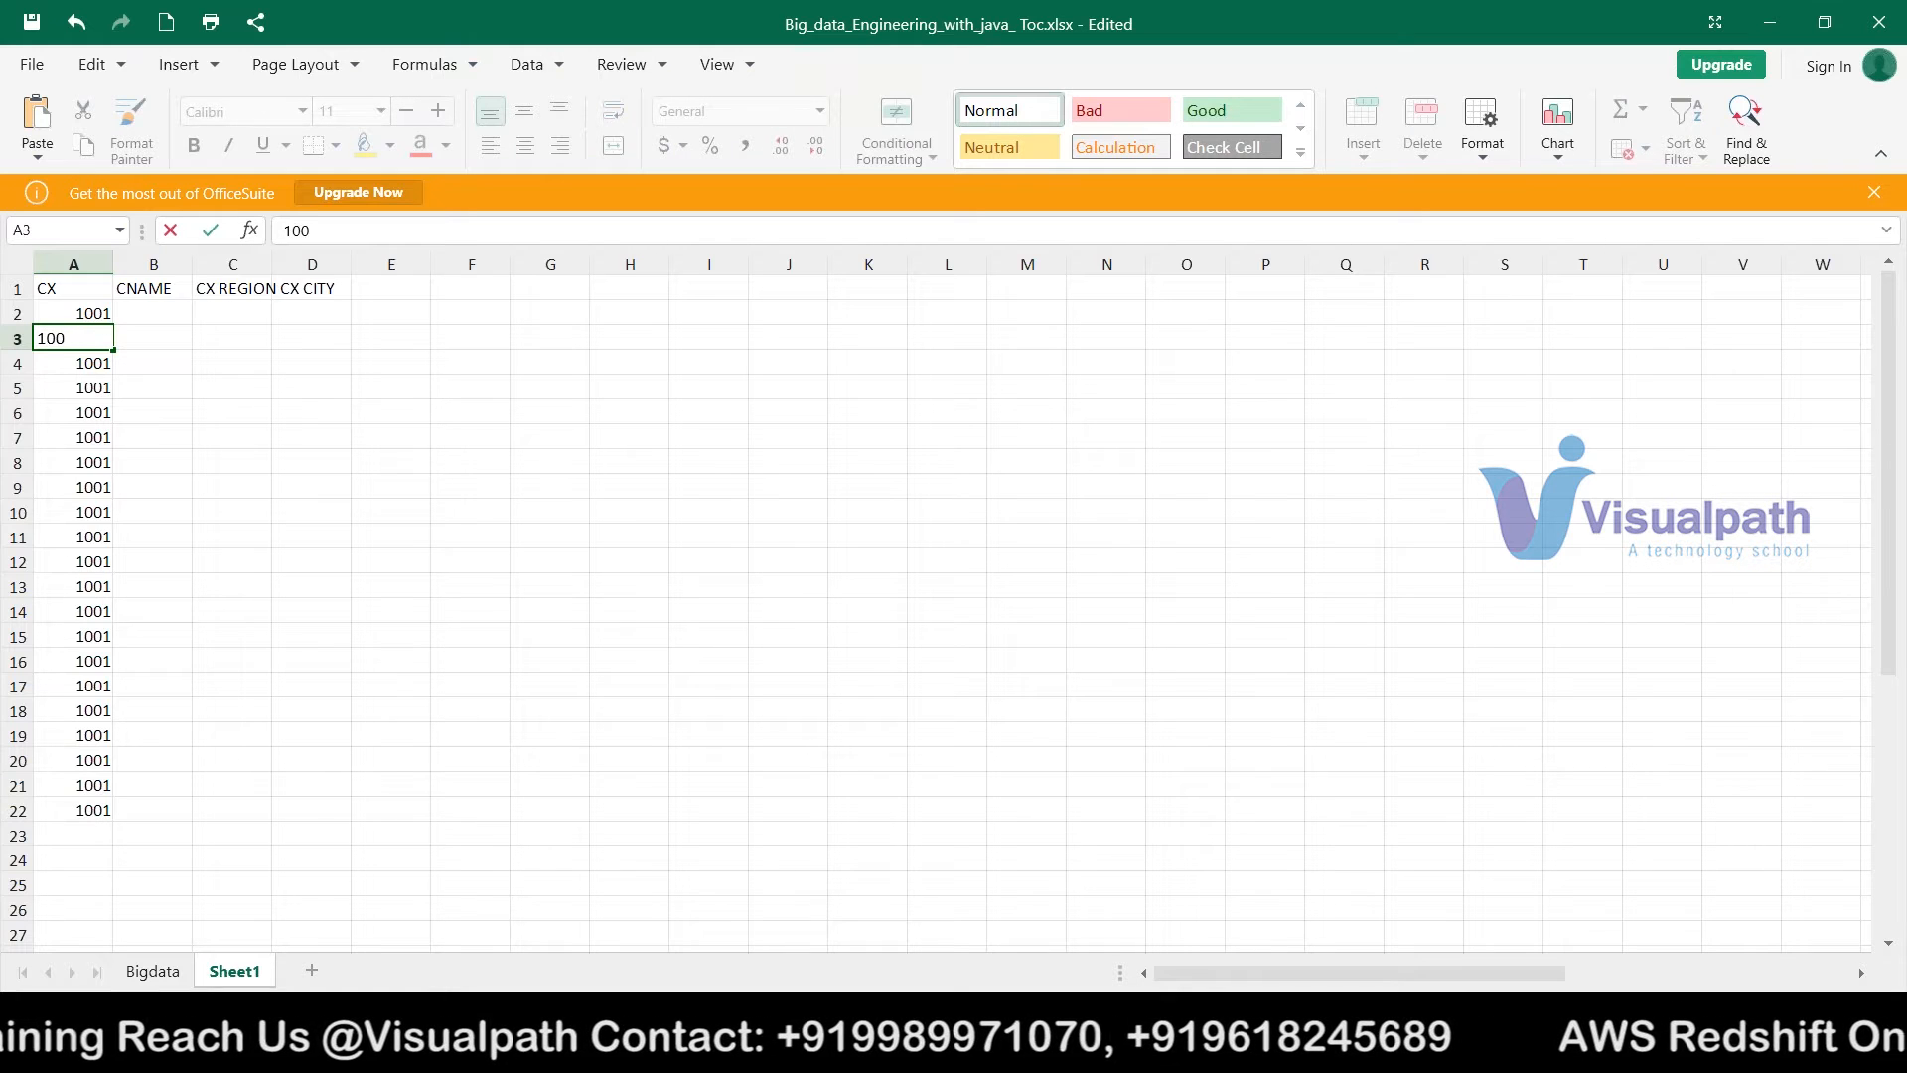
{"action": "type", "text": "2"}
{"action": "key", "text": "Return"}
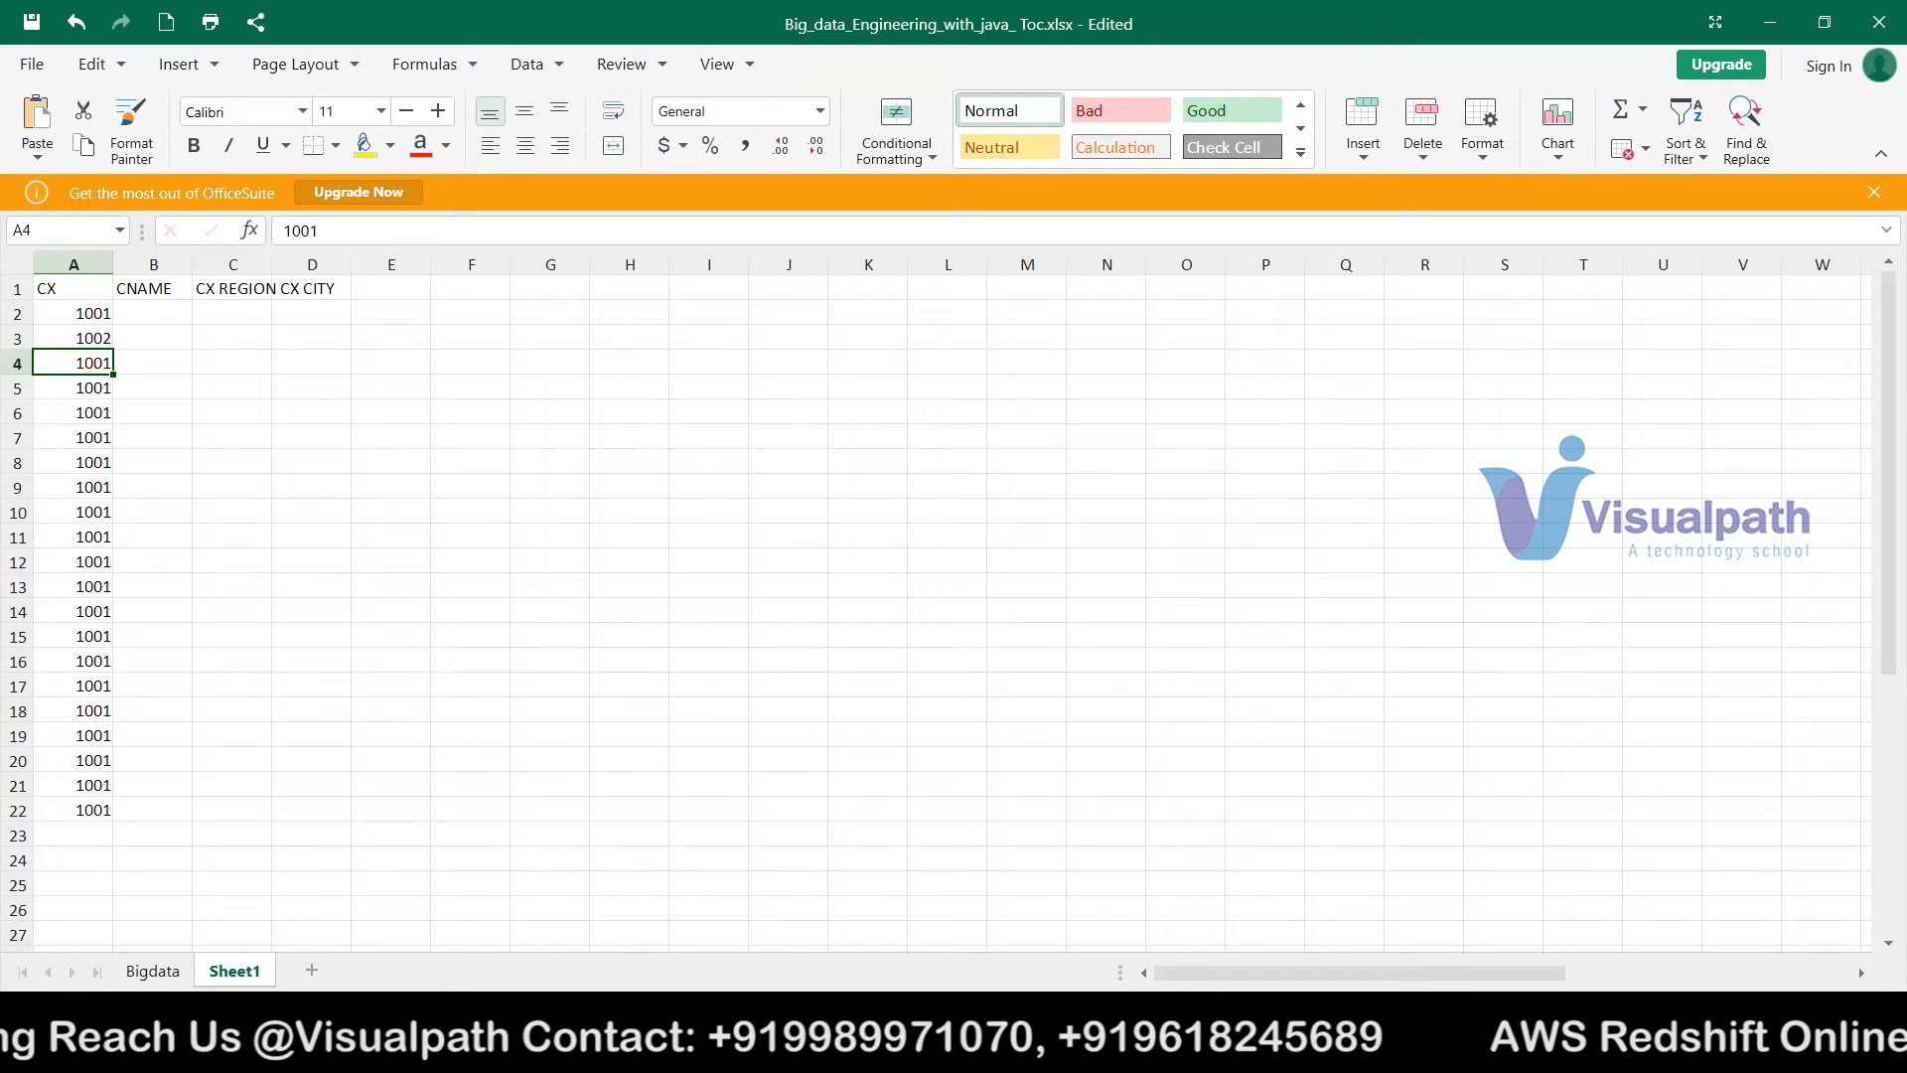
{"action": "type", "text": "1003"}
{"action": "key", "text": "Return"}
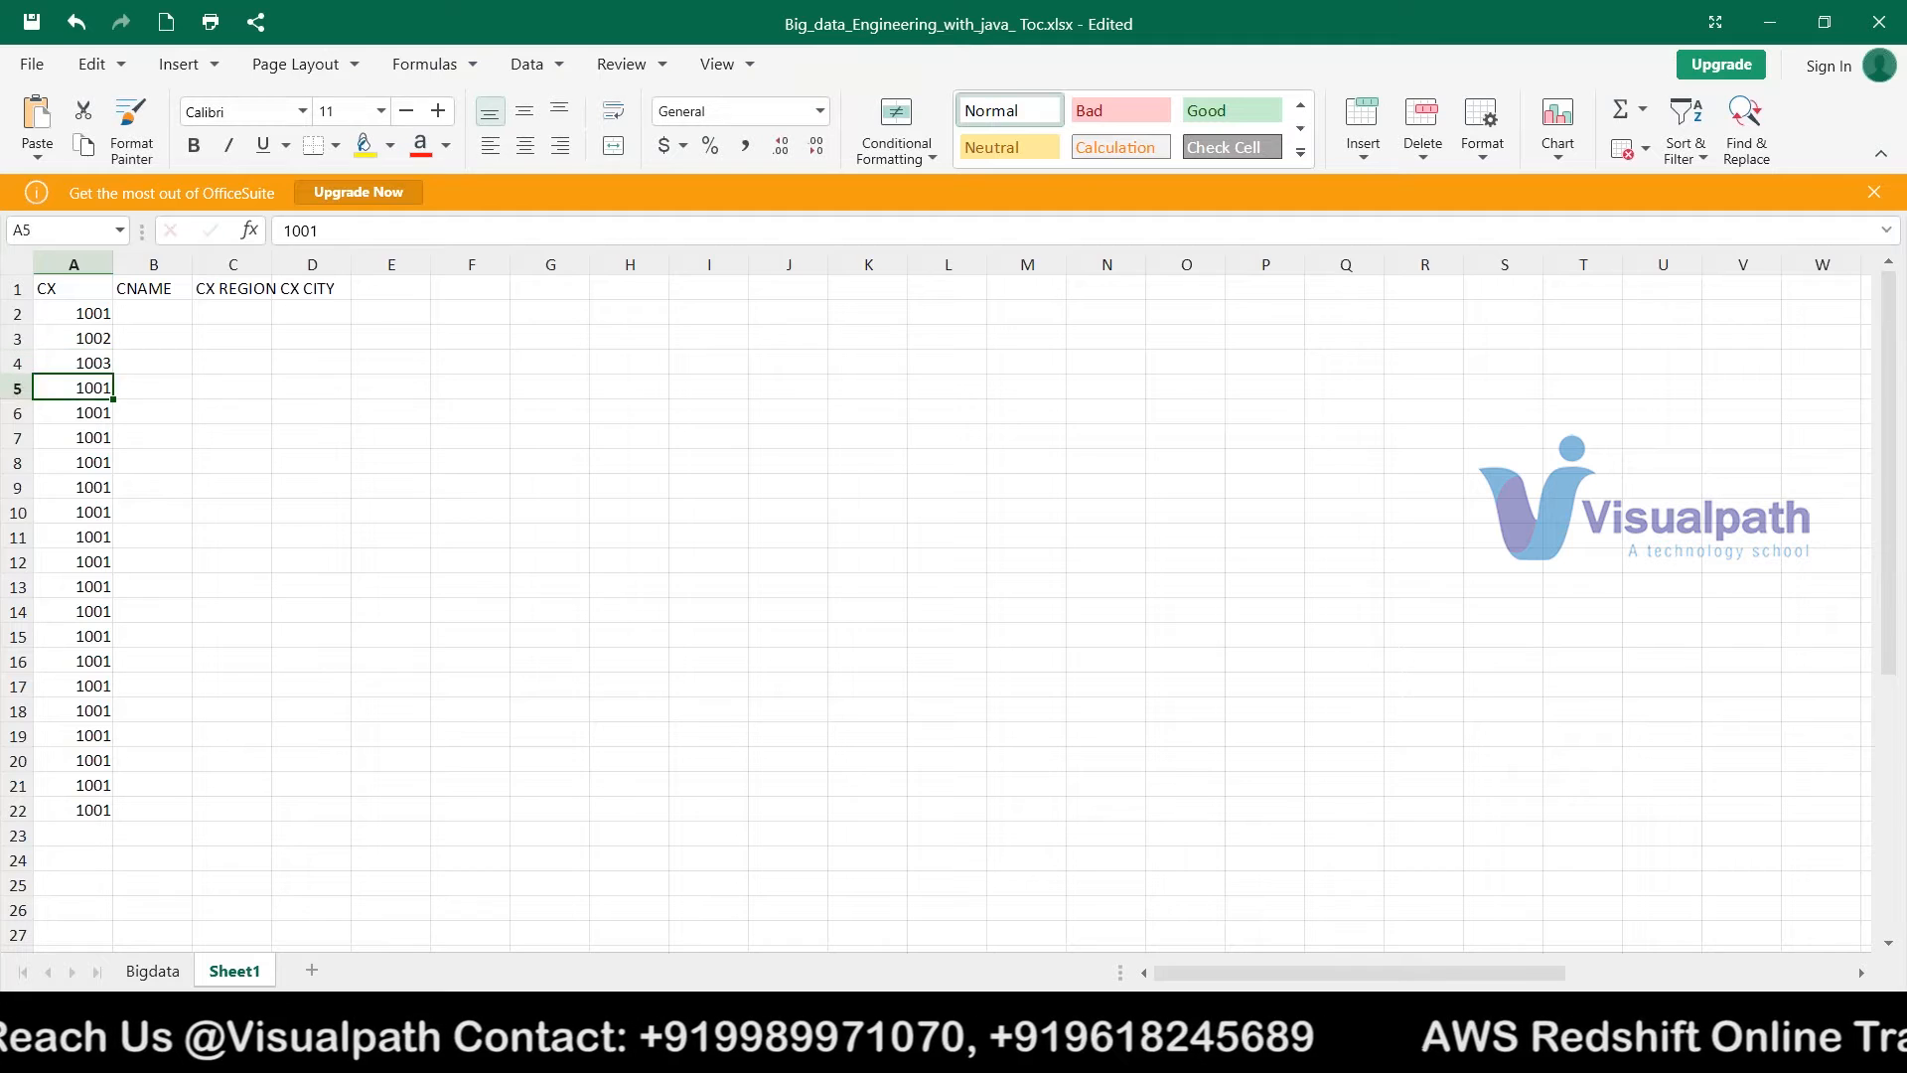
- Replace the last CX value, in cell A22, with 100m
{"action": "key", "text": "Down"}
{"action": "key", "text": "Down"}
{"action": "key", "text": "Down"}
{"action": "key", "text": "Down"}
{"action": "key", "text": "Down"}
{"action": "key", "text": "Down"}
{"action": "key", "text": "Down"}
{"action": "key", "text": "Down"}
{"action": "key", "text": "Down"}
{"action": "key", "text": "Down"}
{"action": "key", "text": "Down"}
{"action": "key", "text": "Down"}
{"action": "key", "text": "Down"}
{"action": "key", "text": "Down"}
{"action": "key", "text": "Down"}
{"action": "key", "text": "Down"}
{"action": "key", "text": "Down"}
{"action": "key", "text": "Delete"}
{"action": "type", "text": "100m"}
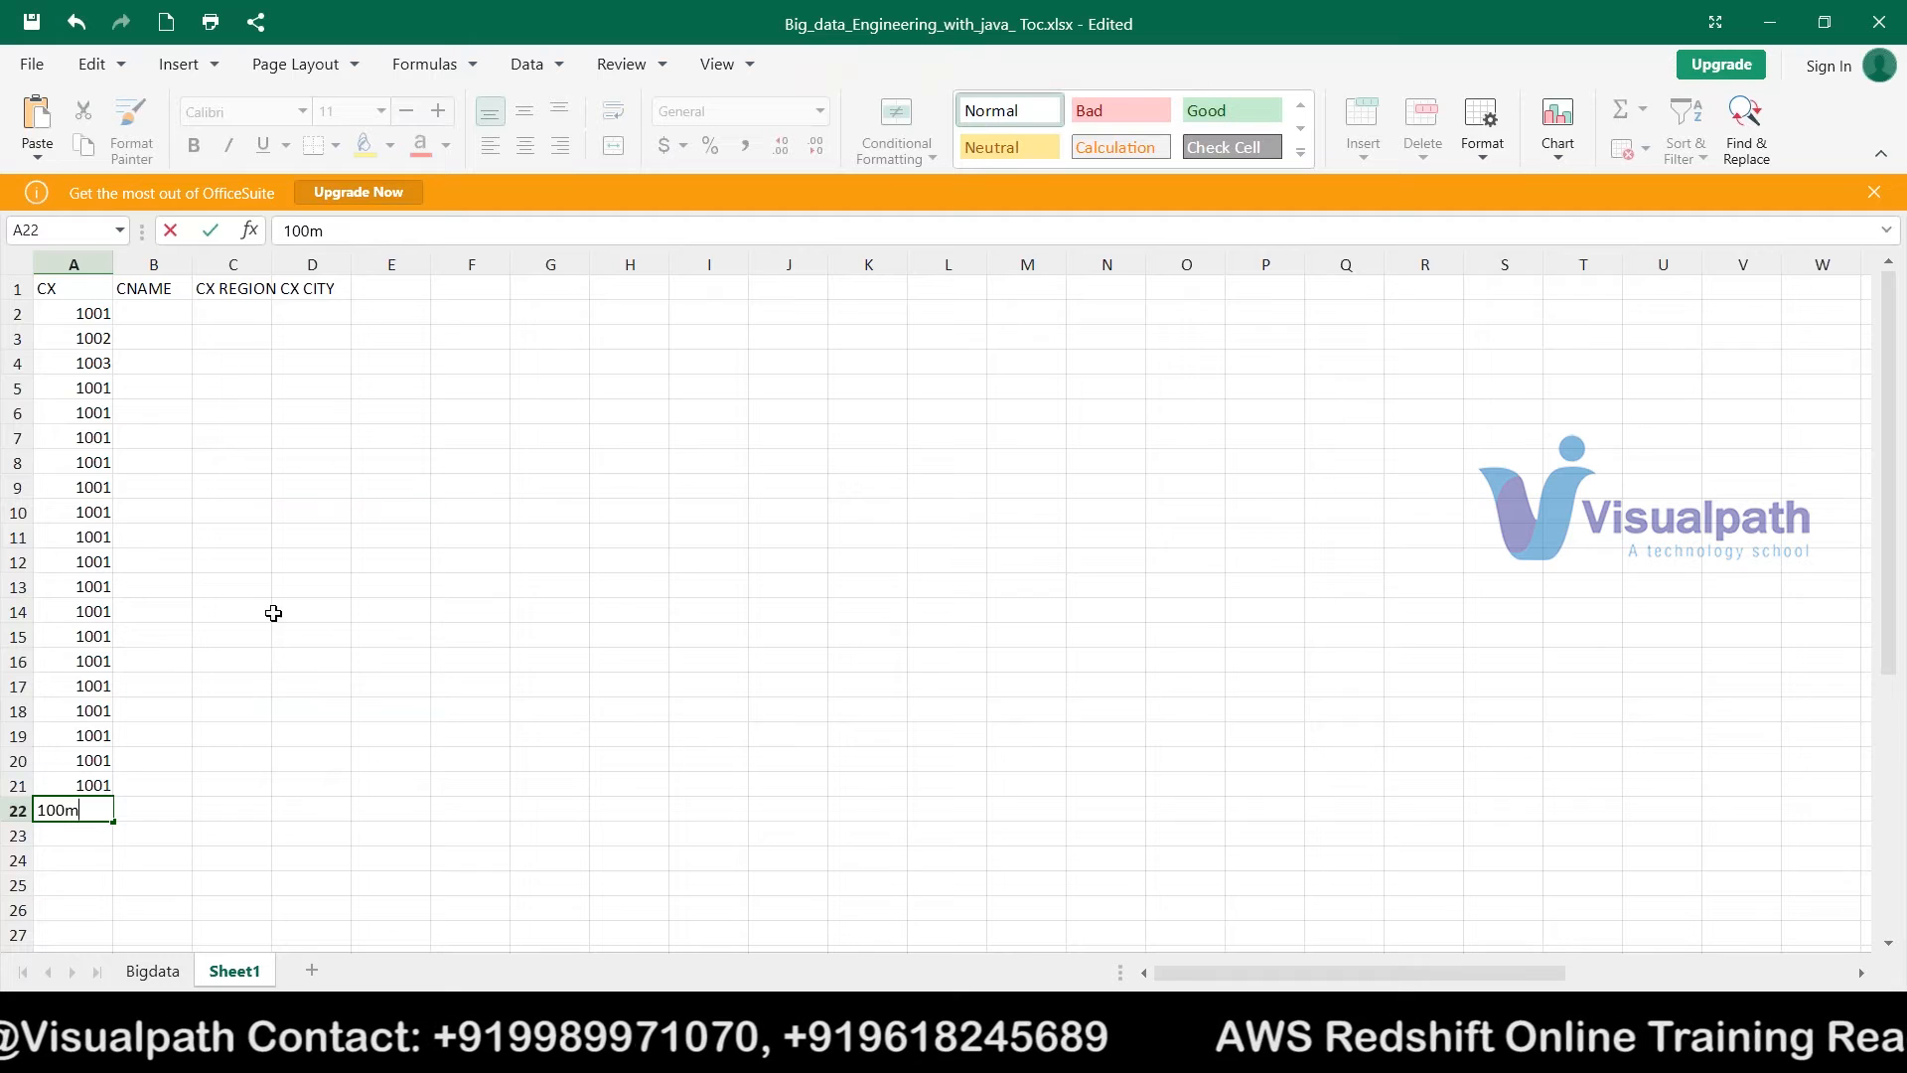
{"action": "left_click", "coordinate": [155, 815]}
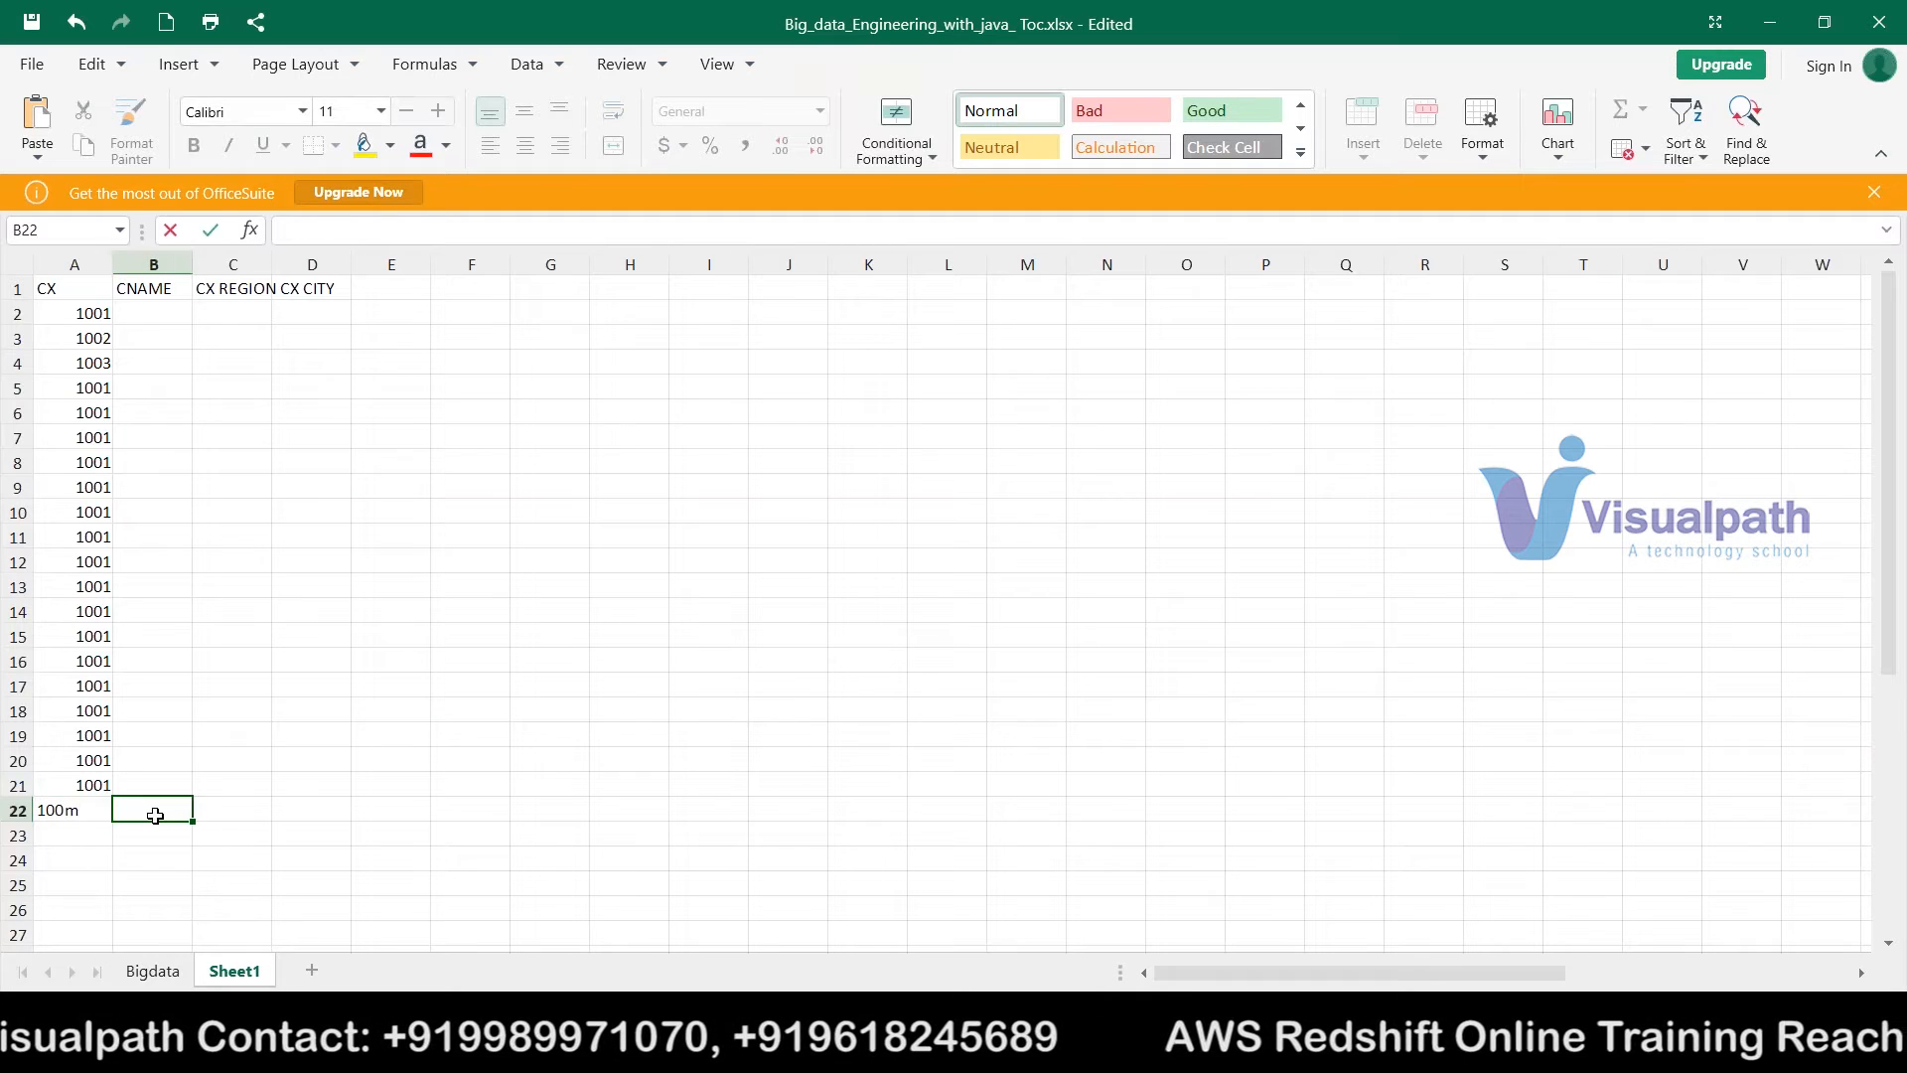
- Enter X, Y, X and Z in the CNAME column, cells B2 to B5
{"action": "left_click", "coordinate": [156, 310]}
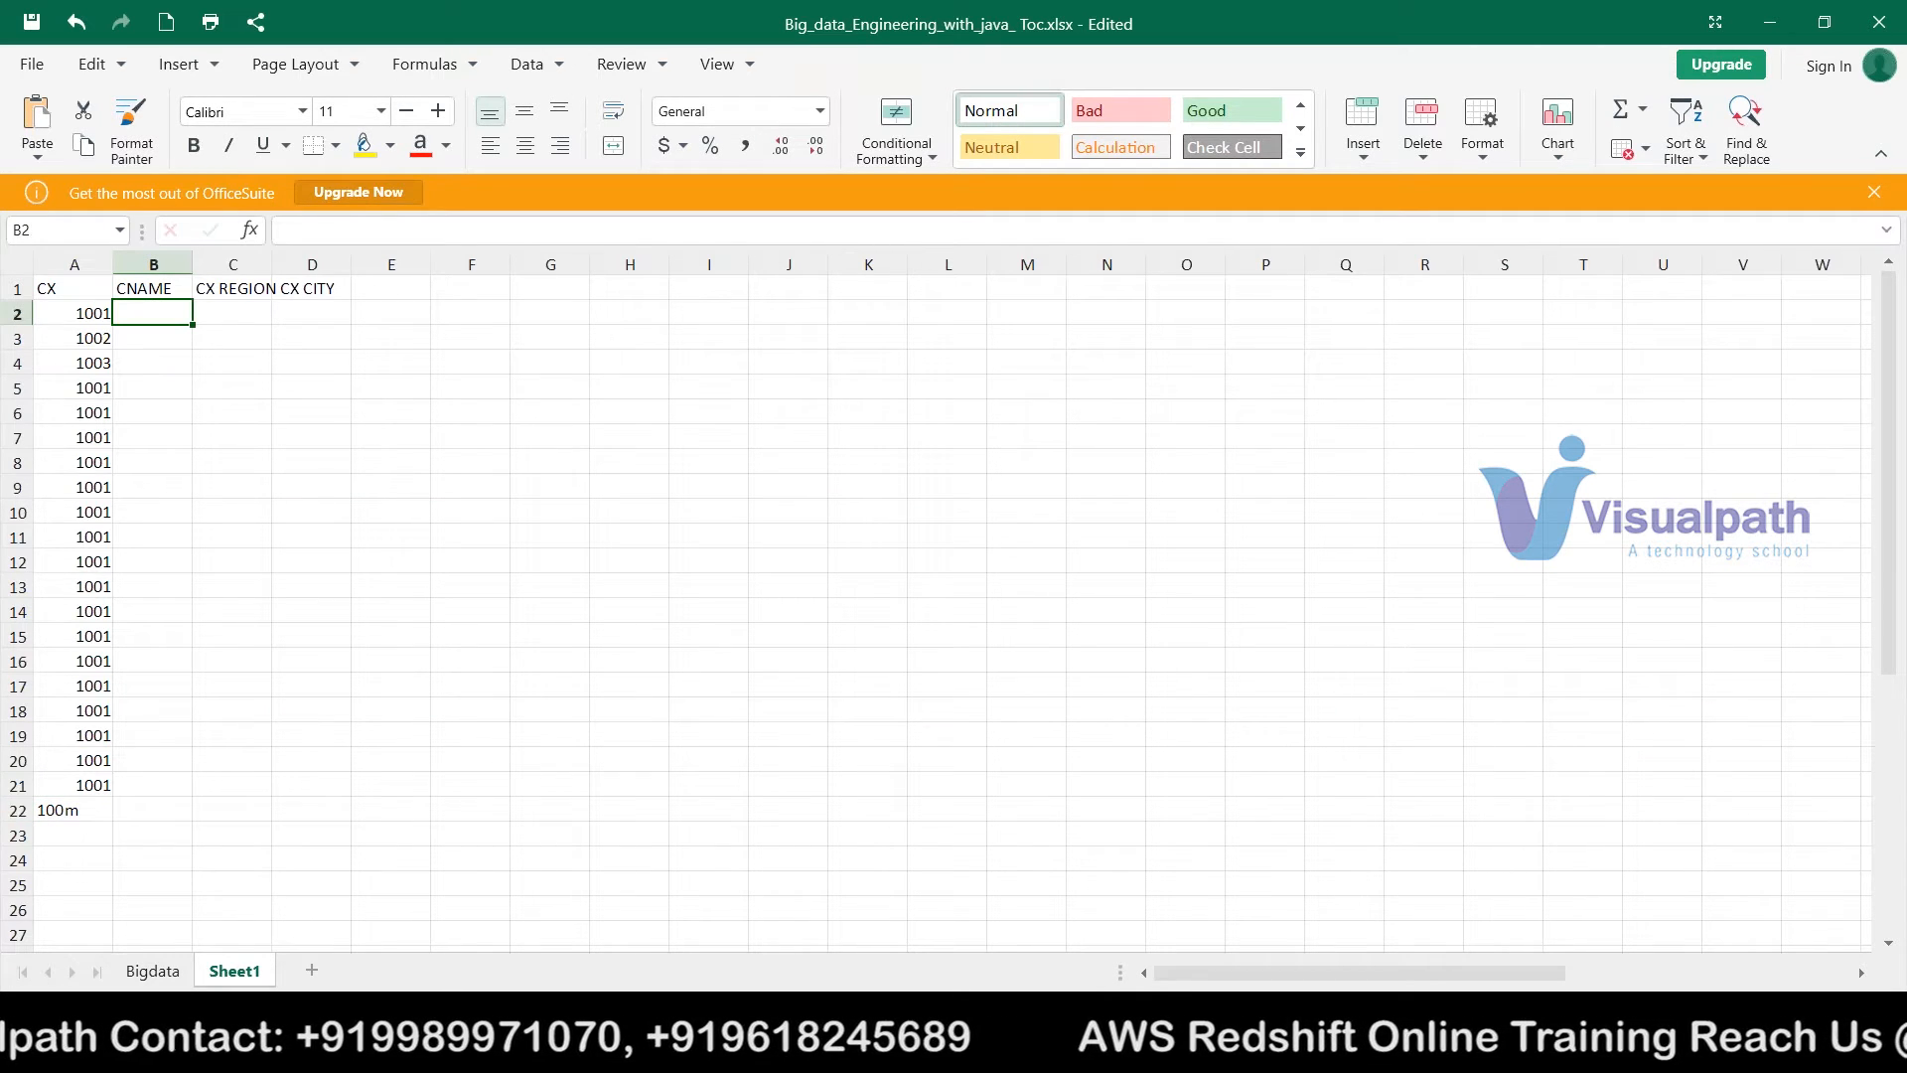
{"action": "type", "text": "X"}
{"action": "key", "text": "Return"}
{"action": "type", "text": "Y"}
{"action": "key", "text": "Return"}
{"action": "type", "text": "X"}
{"action": "key", "text": "Return"}
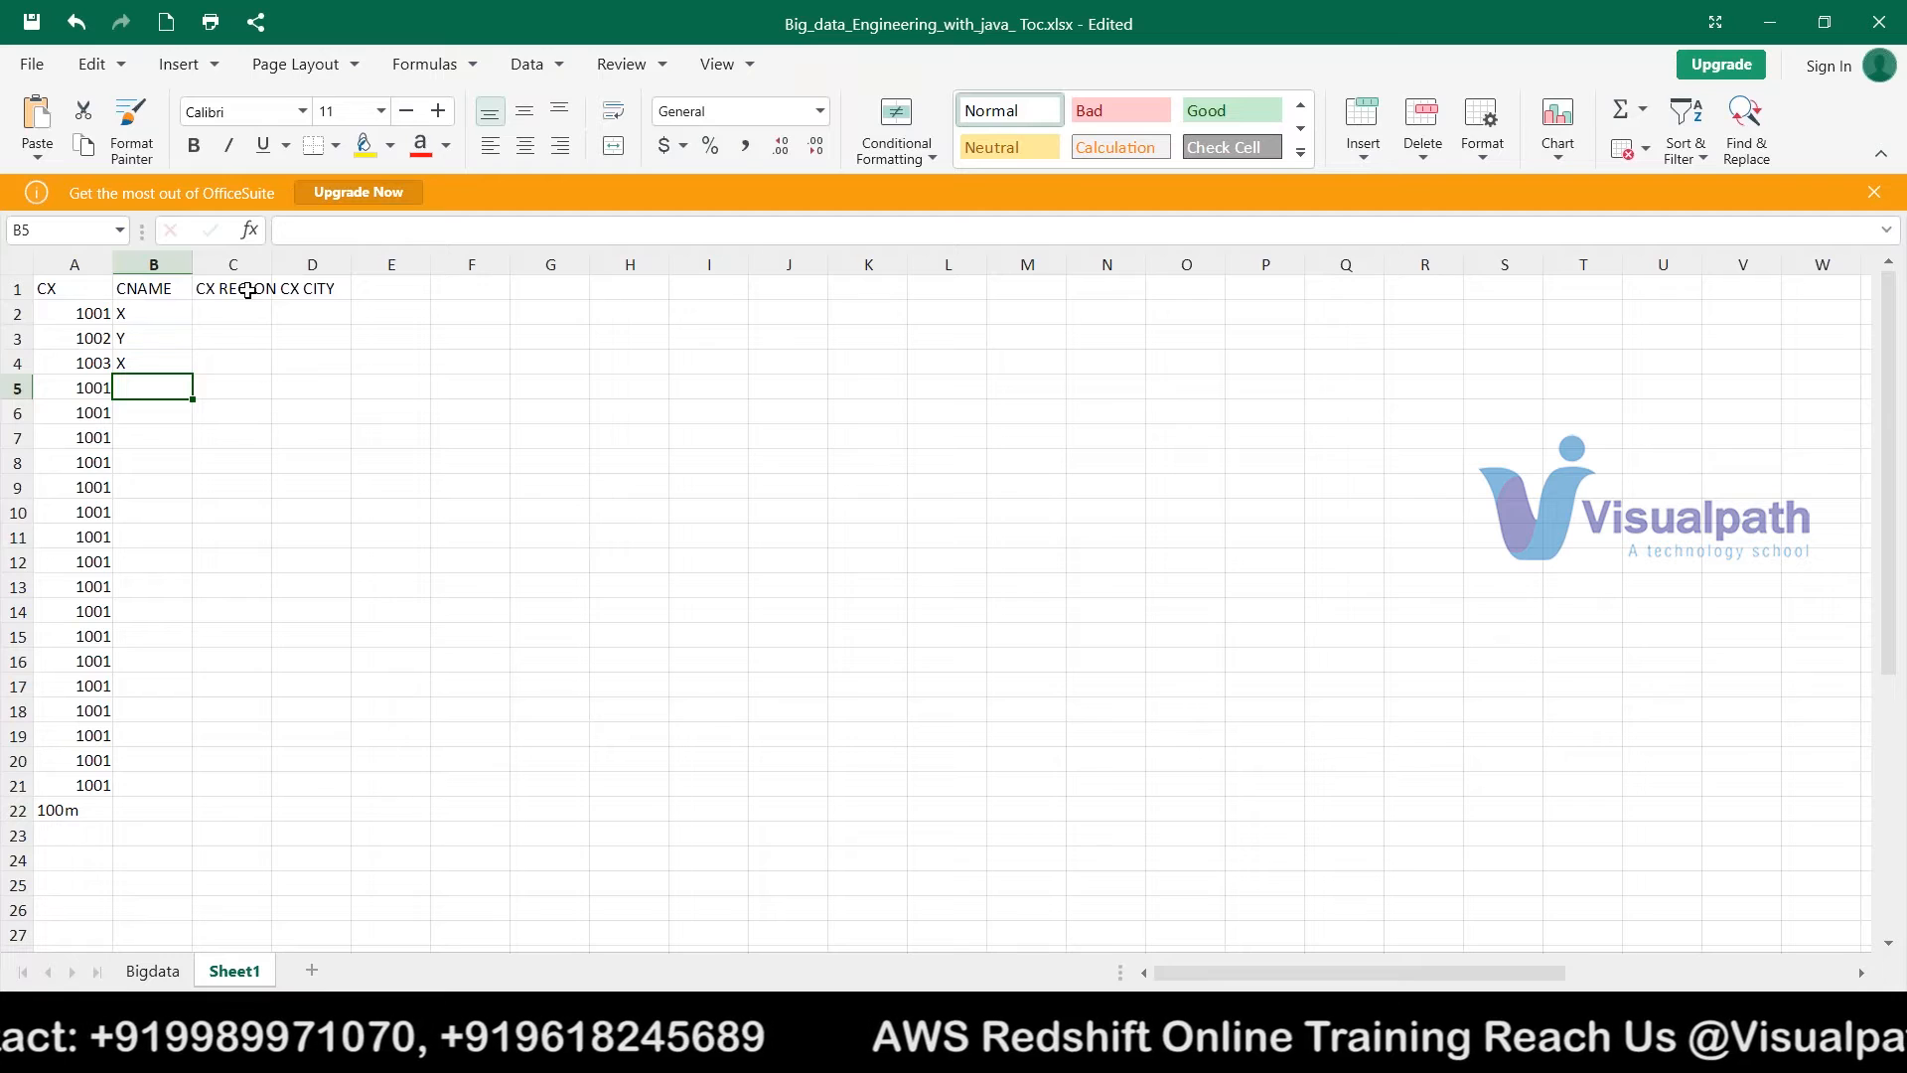
{"action": "type", "text": "Z"}
{"action": "key", "text": "Return"}
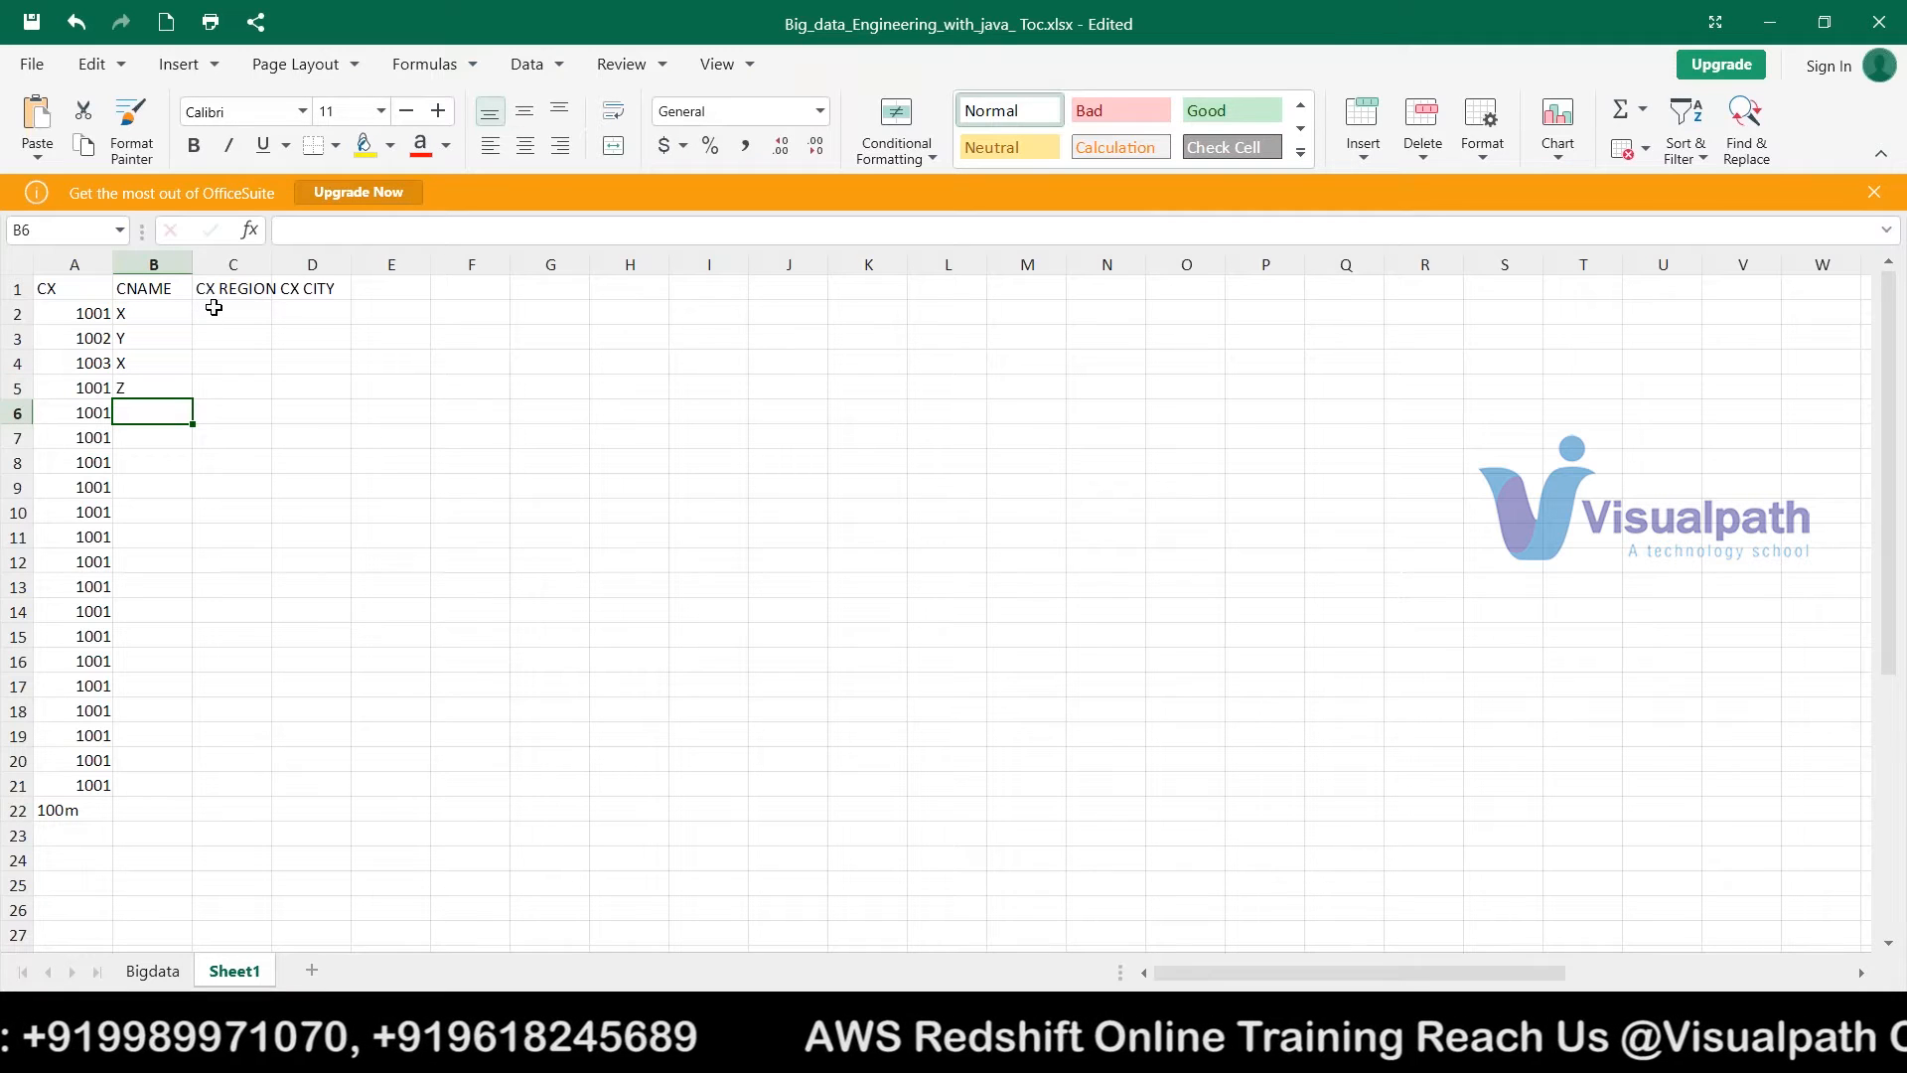
- Enter apac, emea and eu in the CX REGION column, cells C2 to C4
{"action": "left_click", "coordinate": [213, 308]}
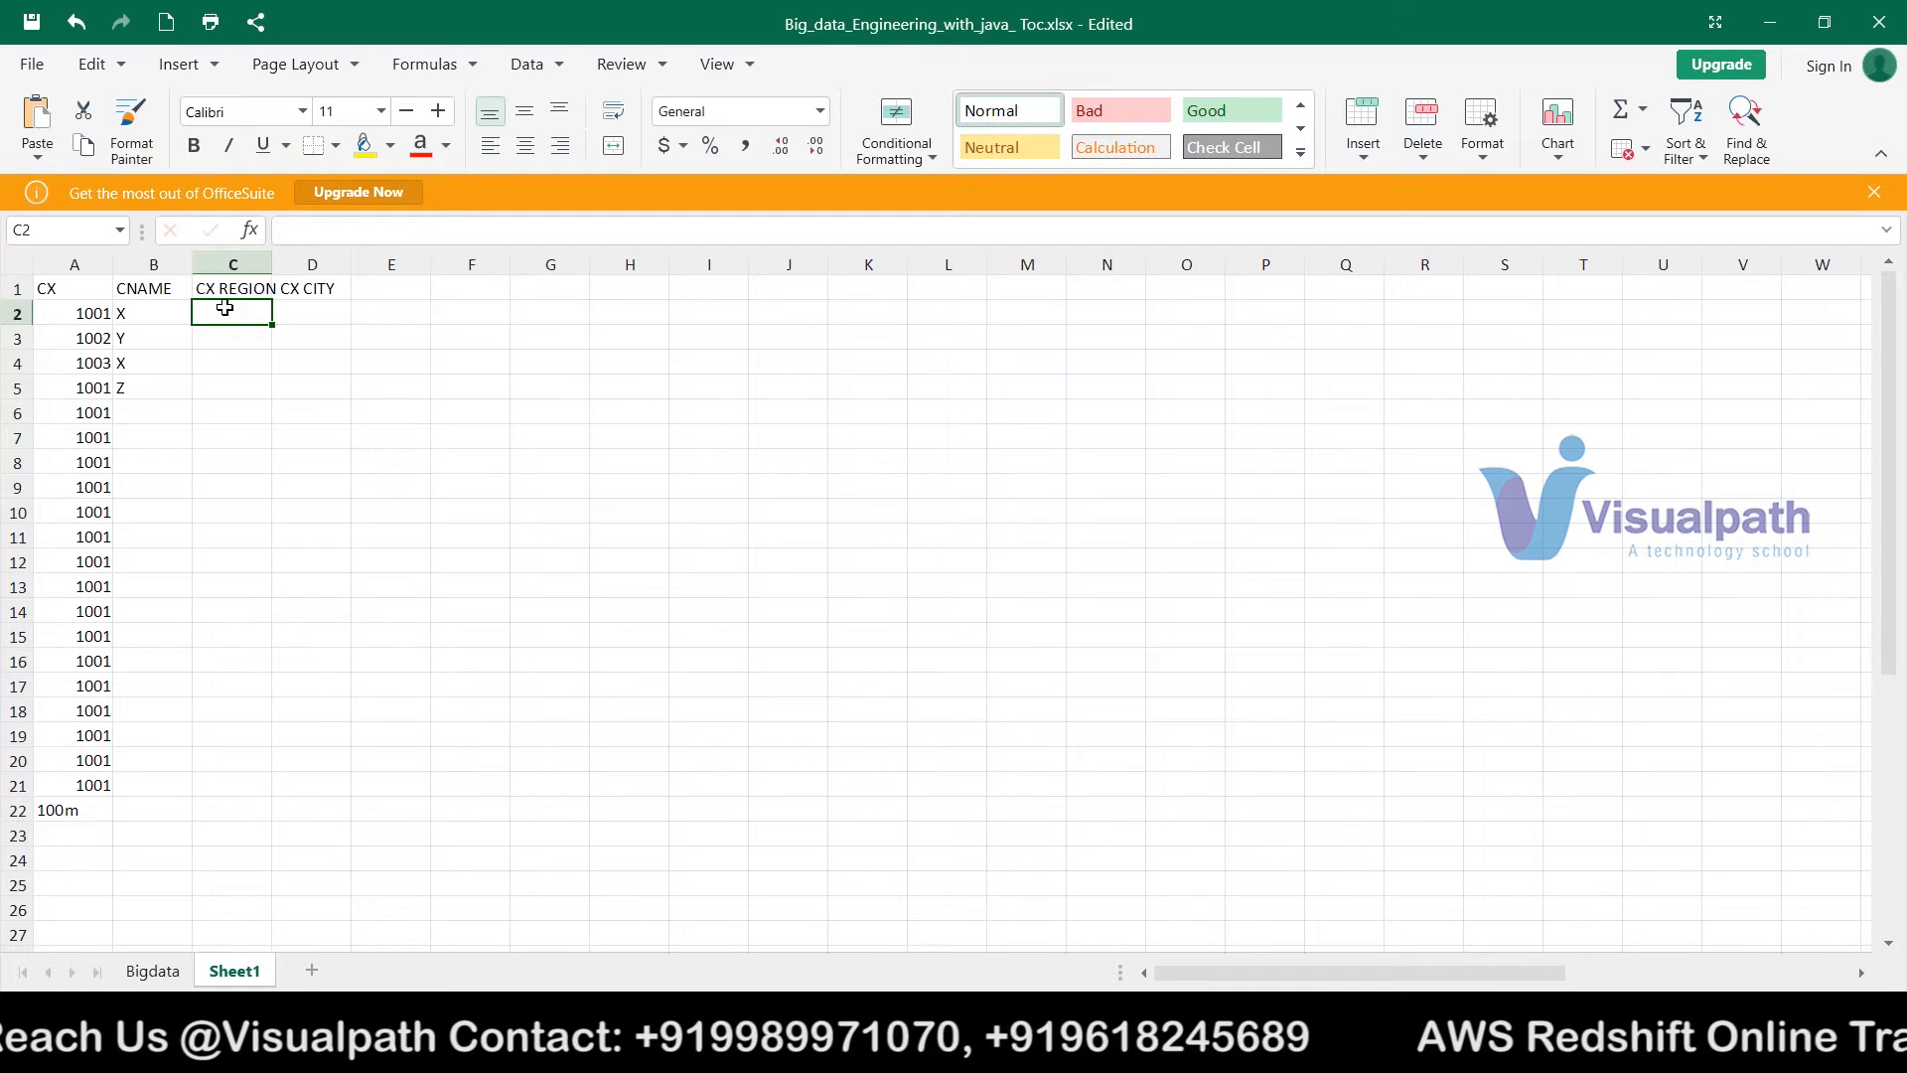
{"action": "type", "text": "apac"}
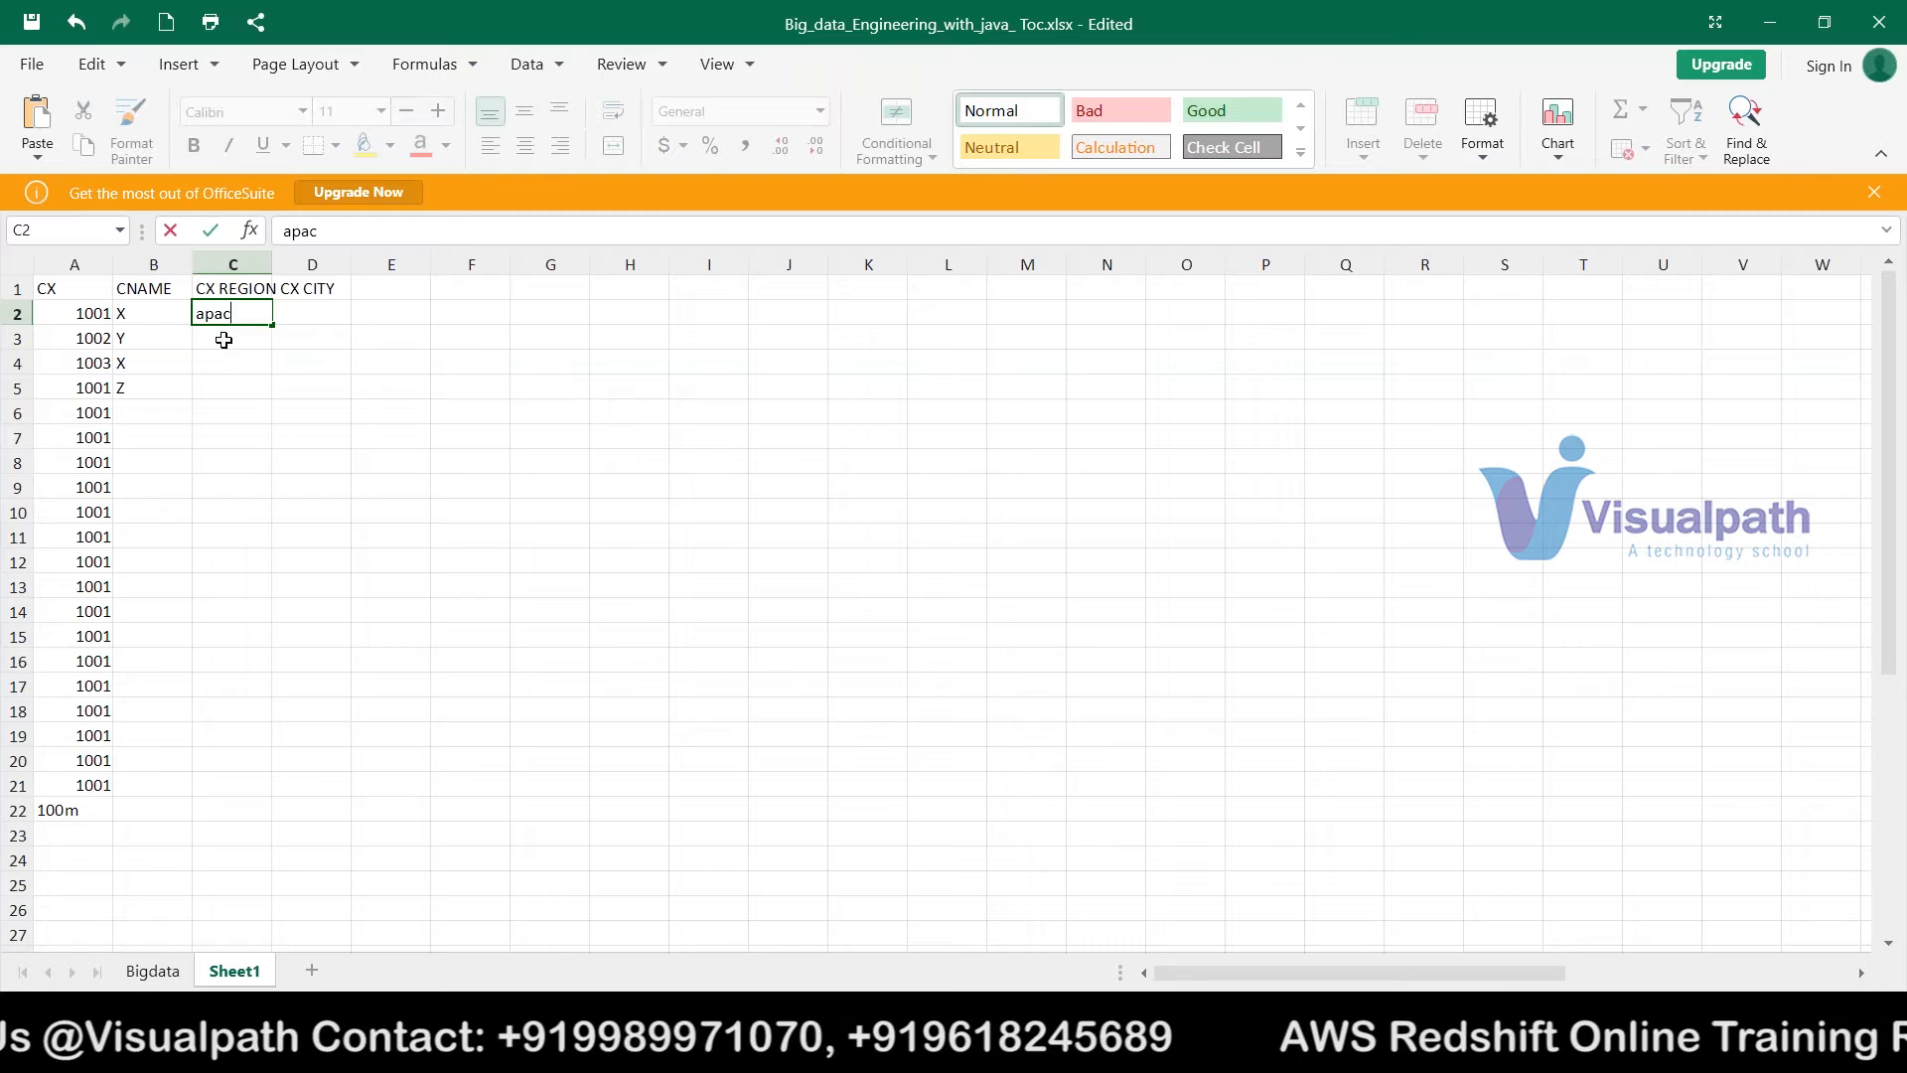
{"action": "left_click", "coordinate": [225, 340]}
{"action": "type", "text": "emea"}
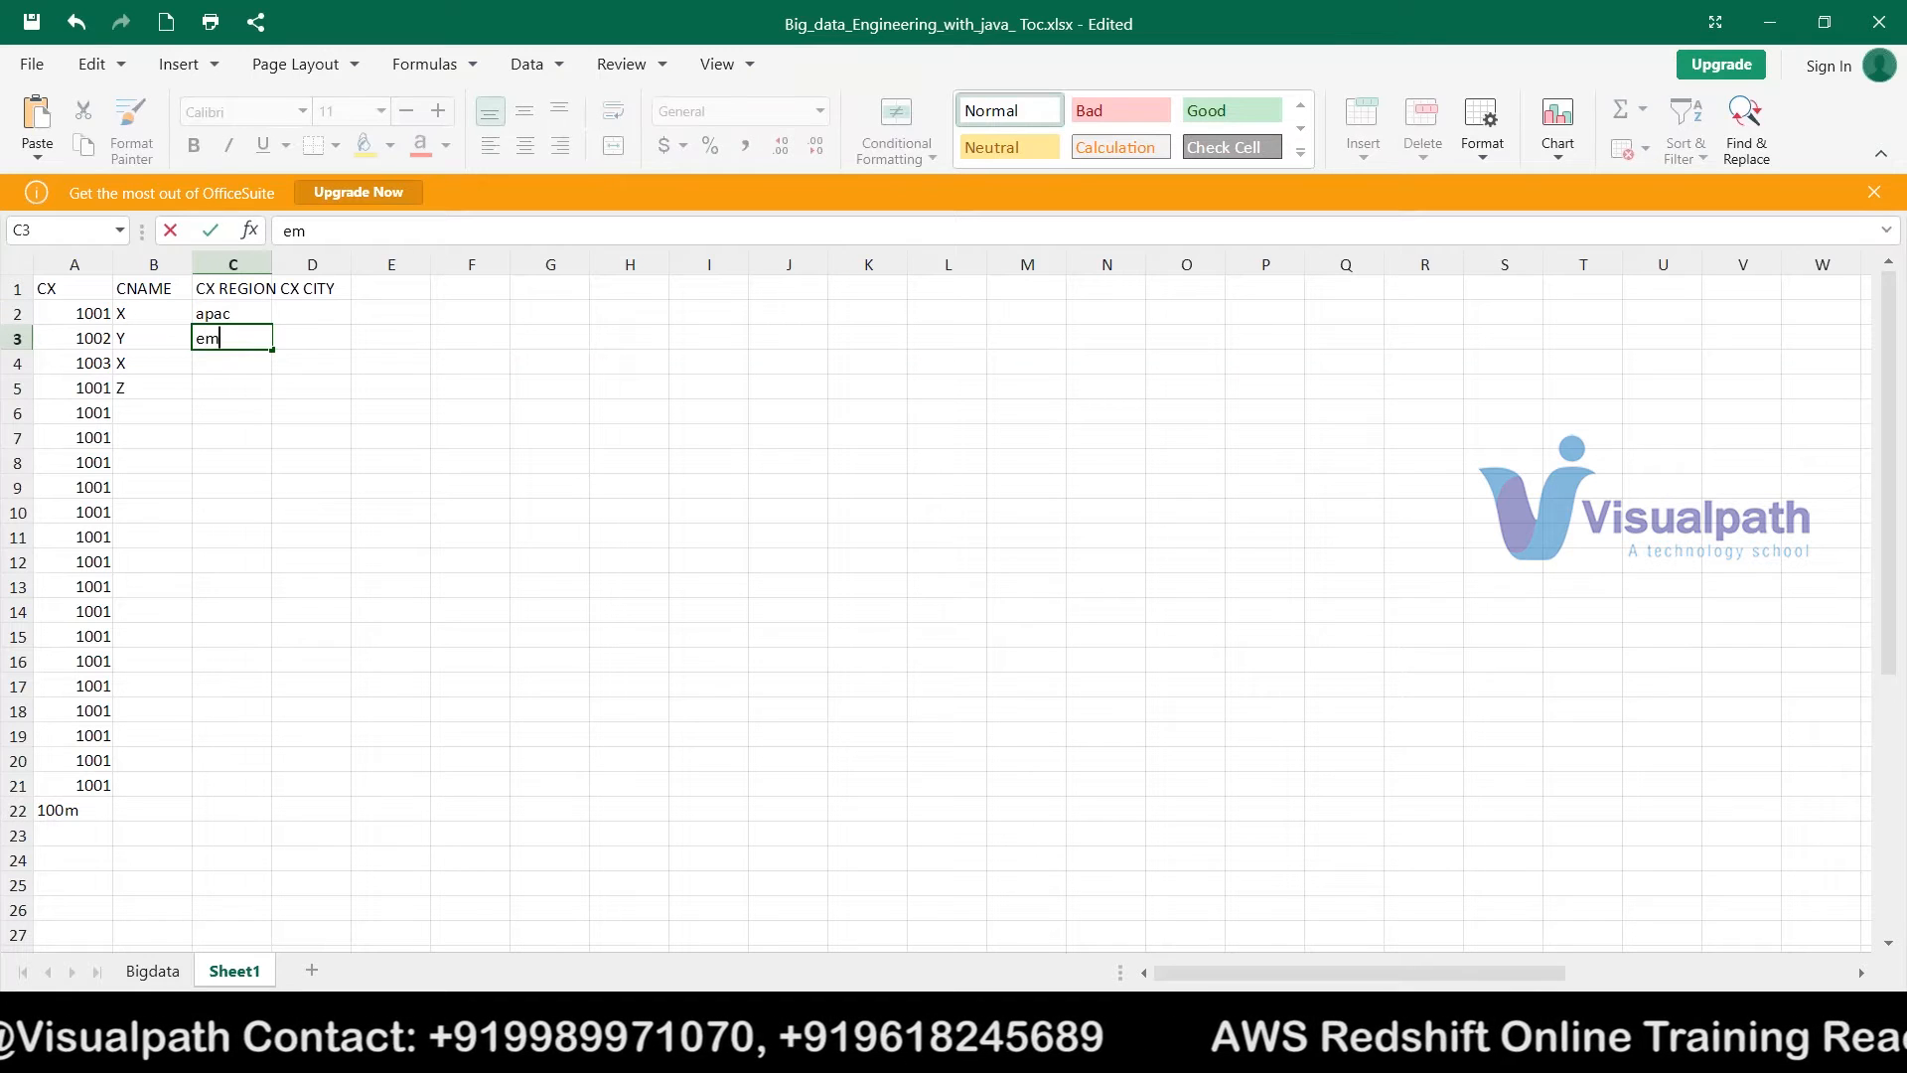
{"action": "left_click", "coordinate": [219, 363]}
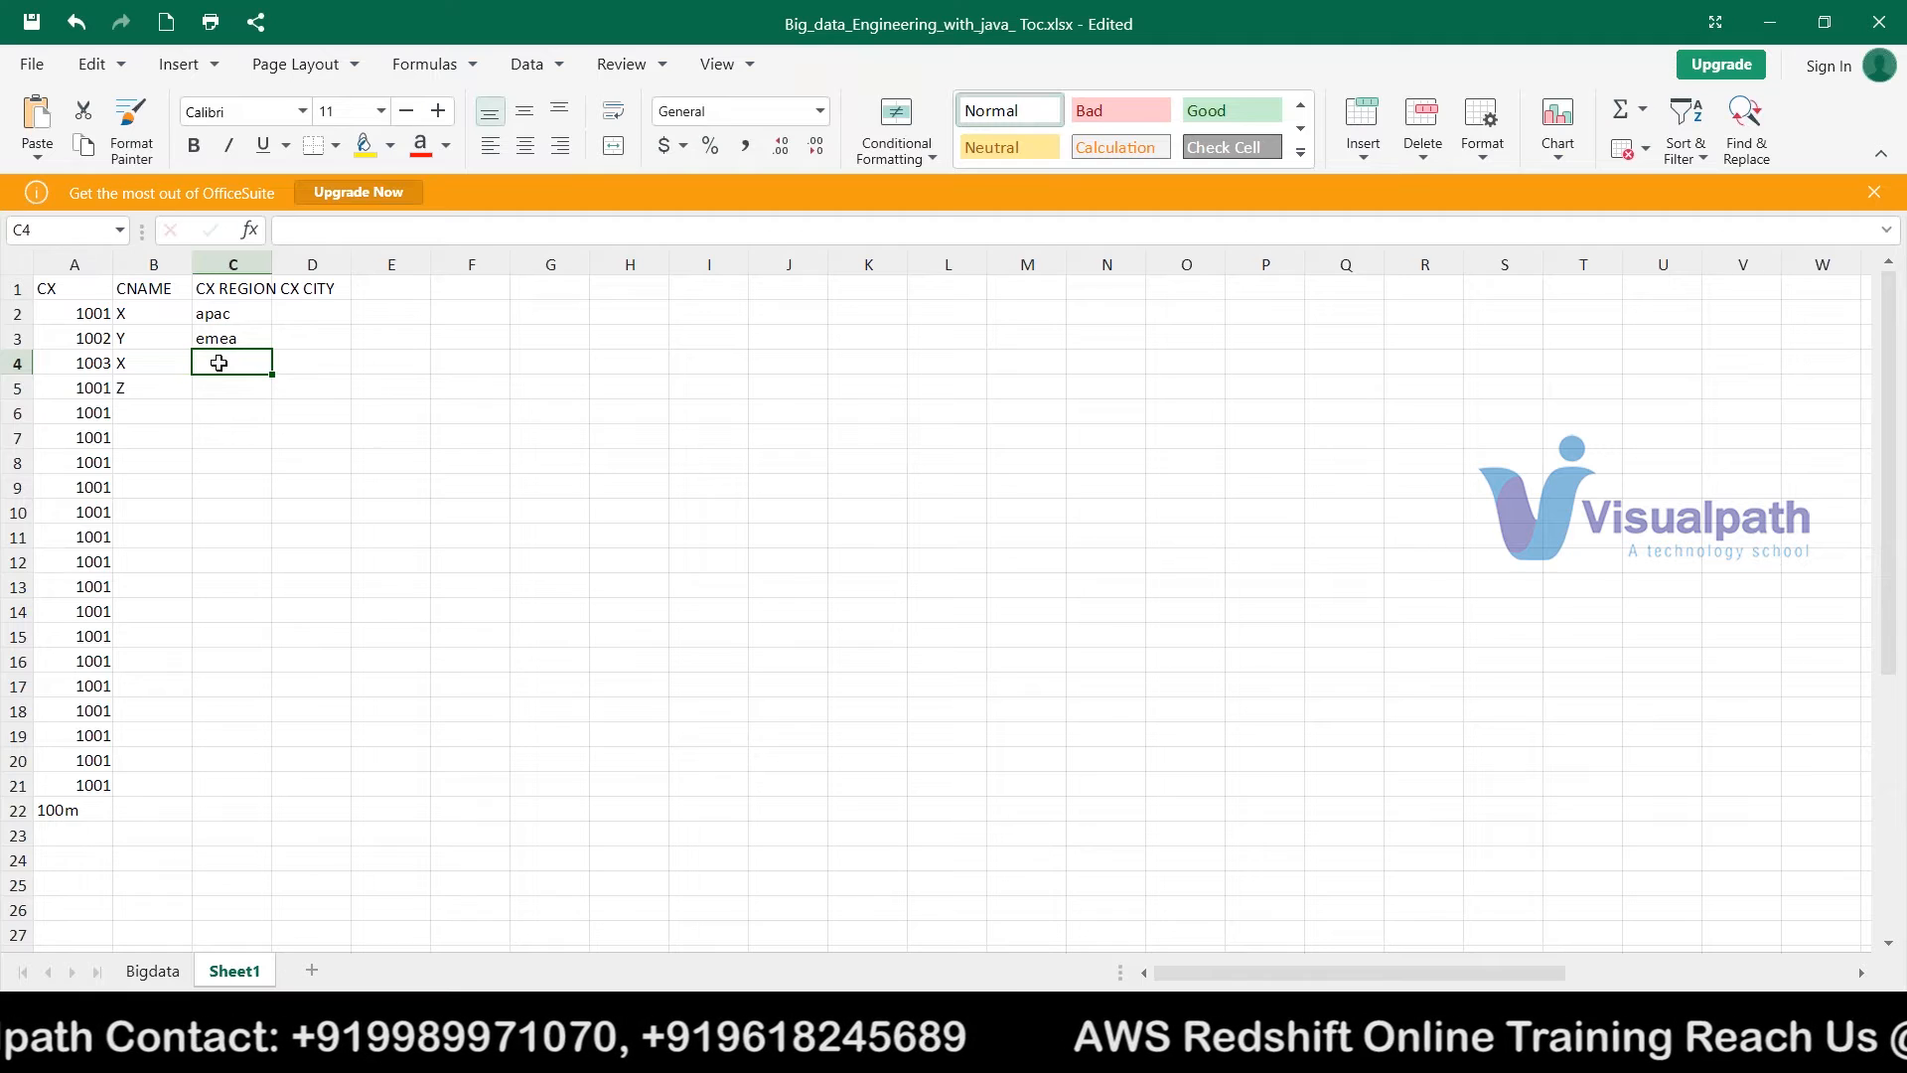
{"action": "type", "text": "eu"}
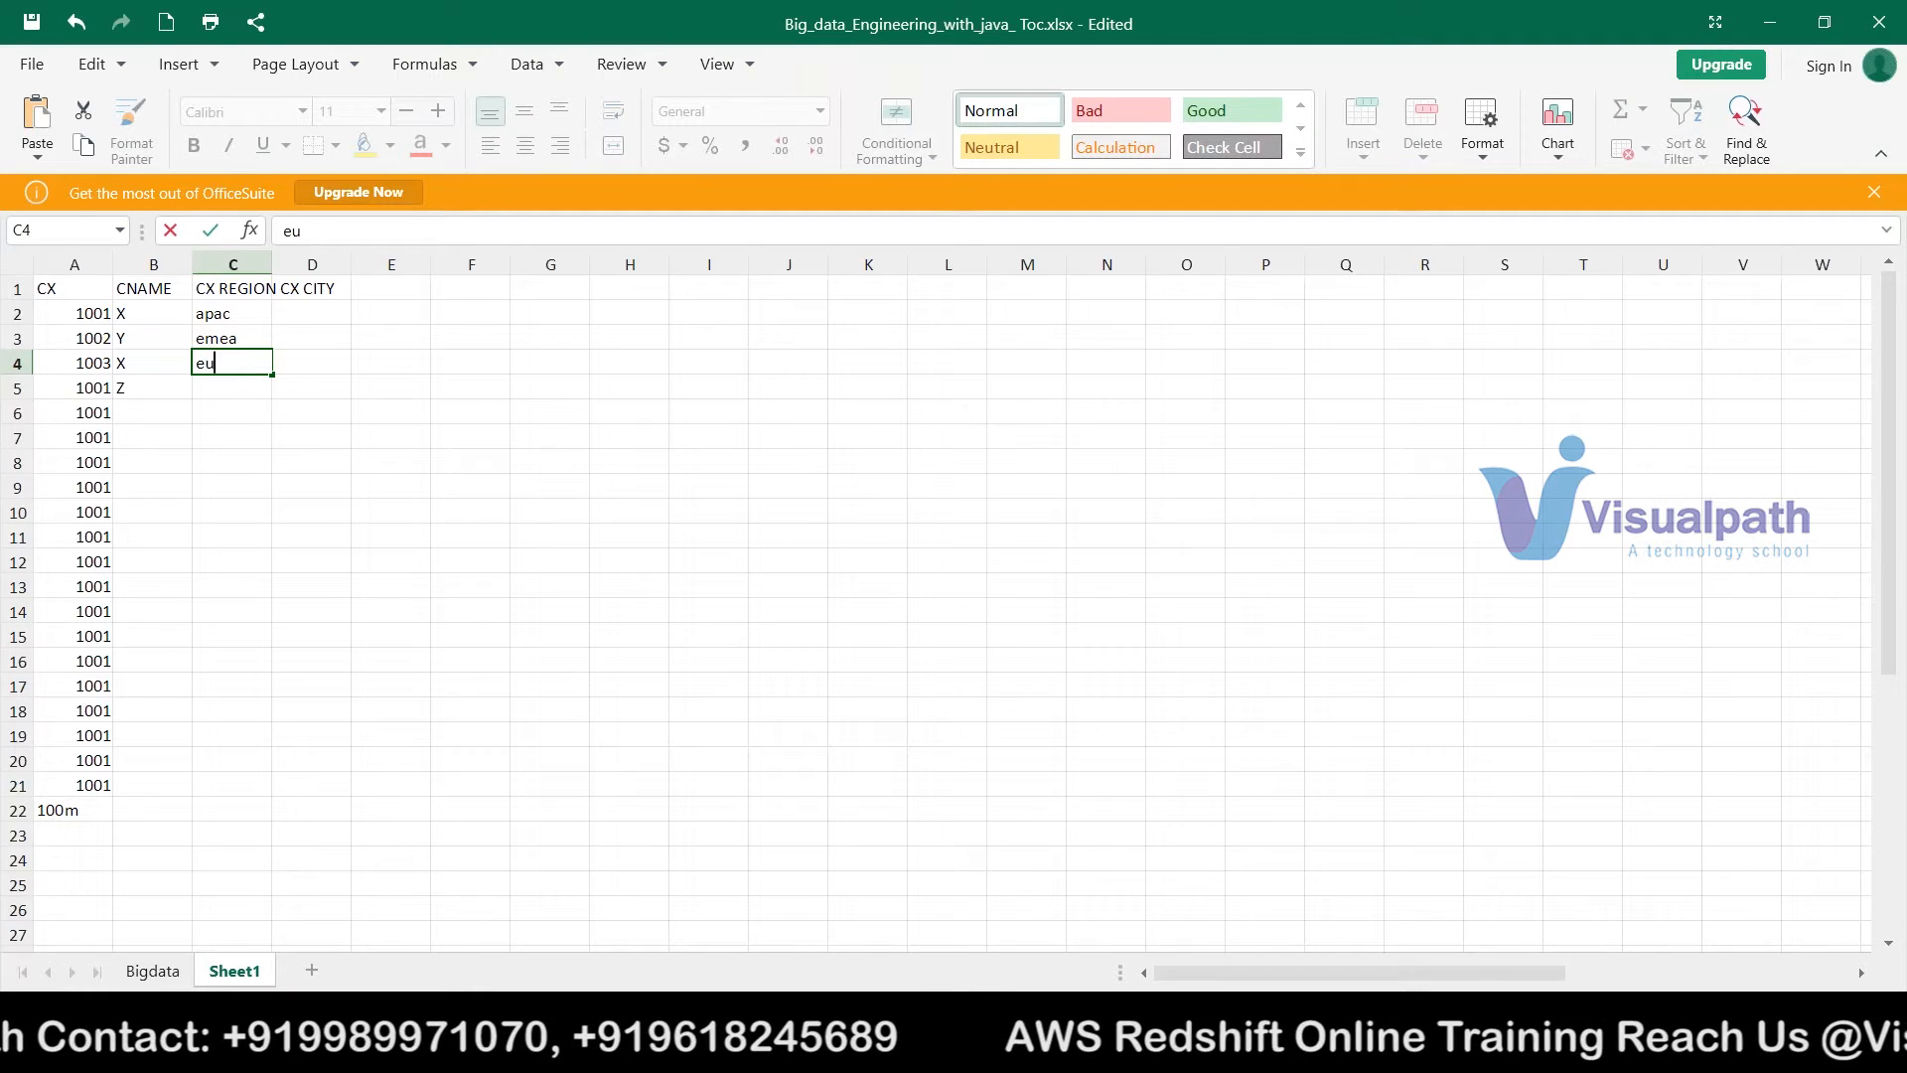
{"action": "key", "text": "Return"}
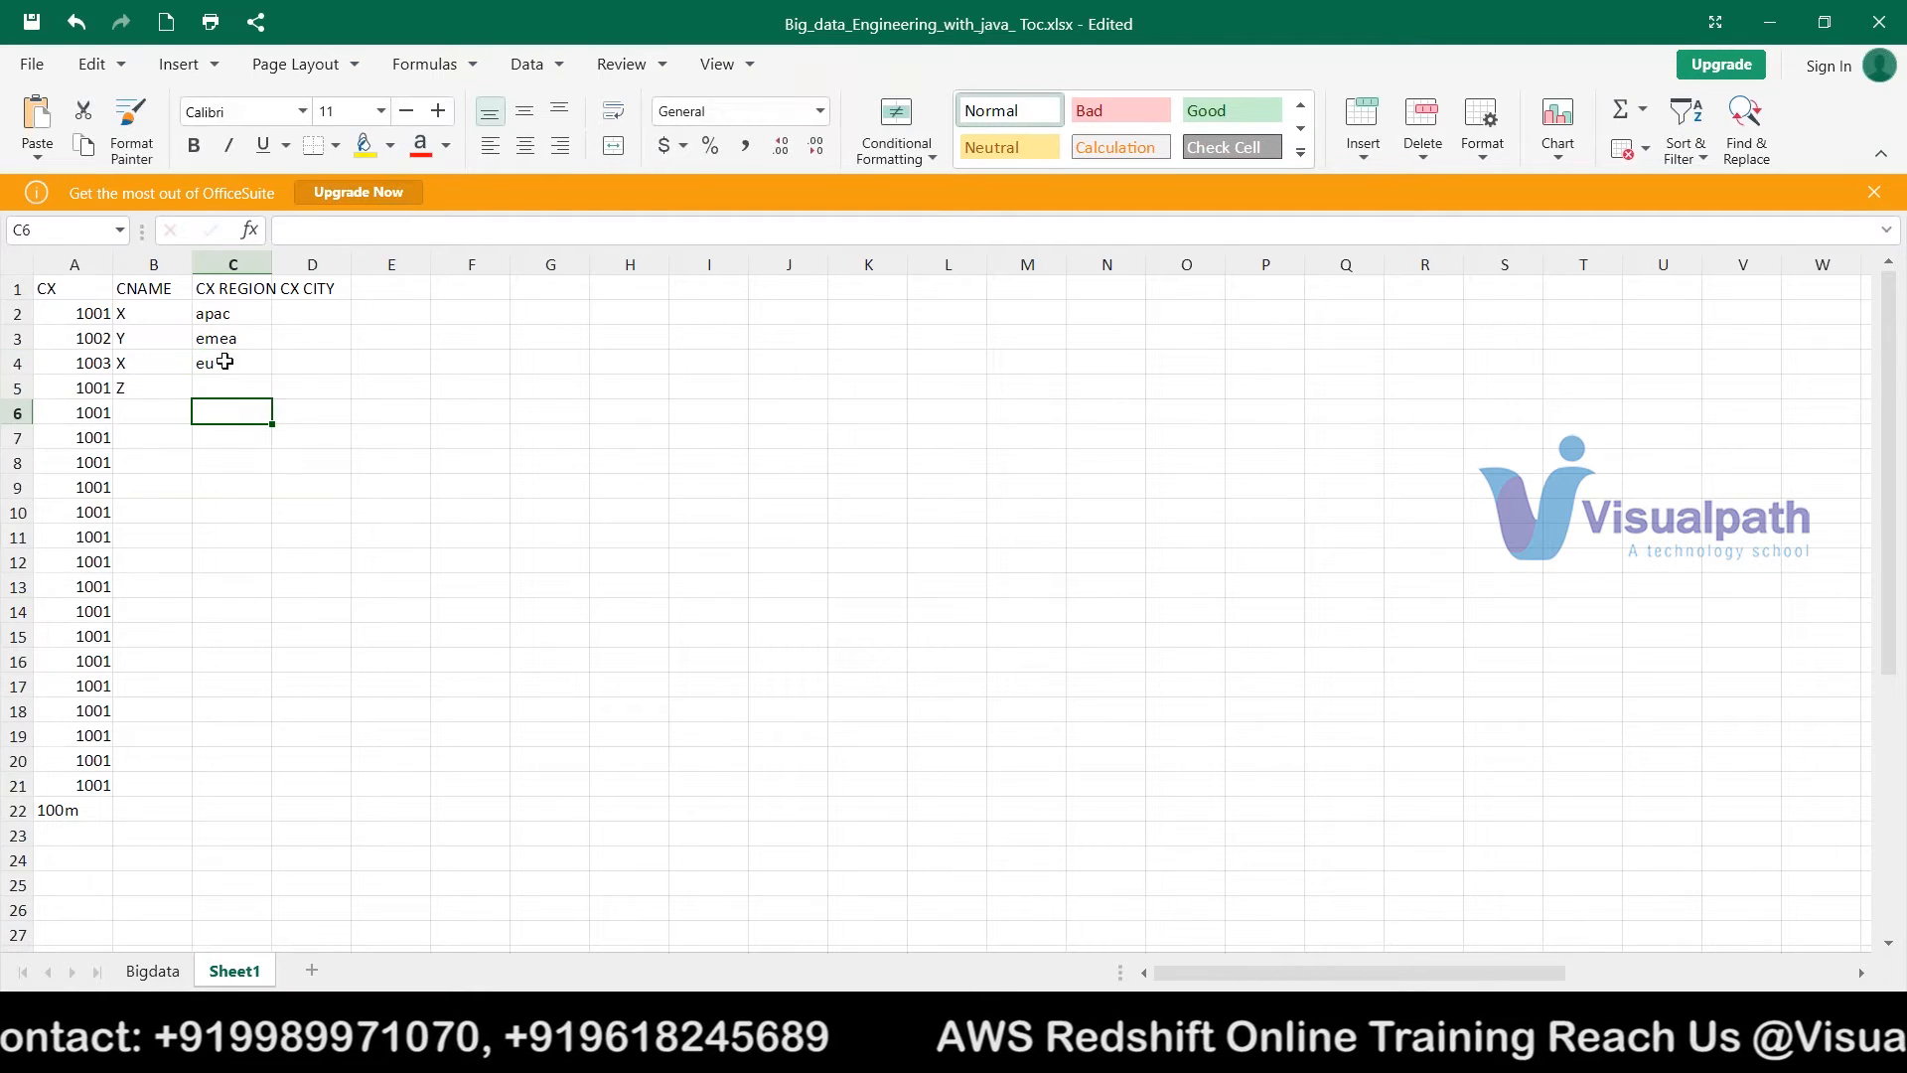
- Copy the three regions in C2:C4 and paste them starting at C5 and again at C10
{"action": "left_click", "coordinate": [225, 364]}
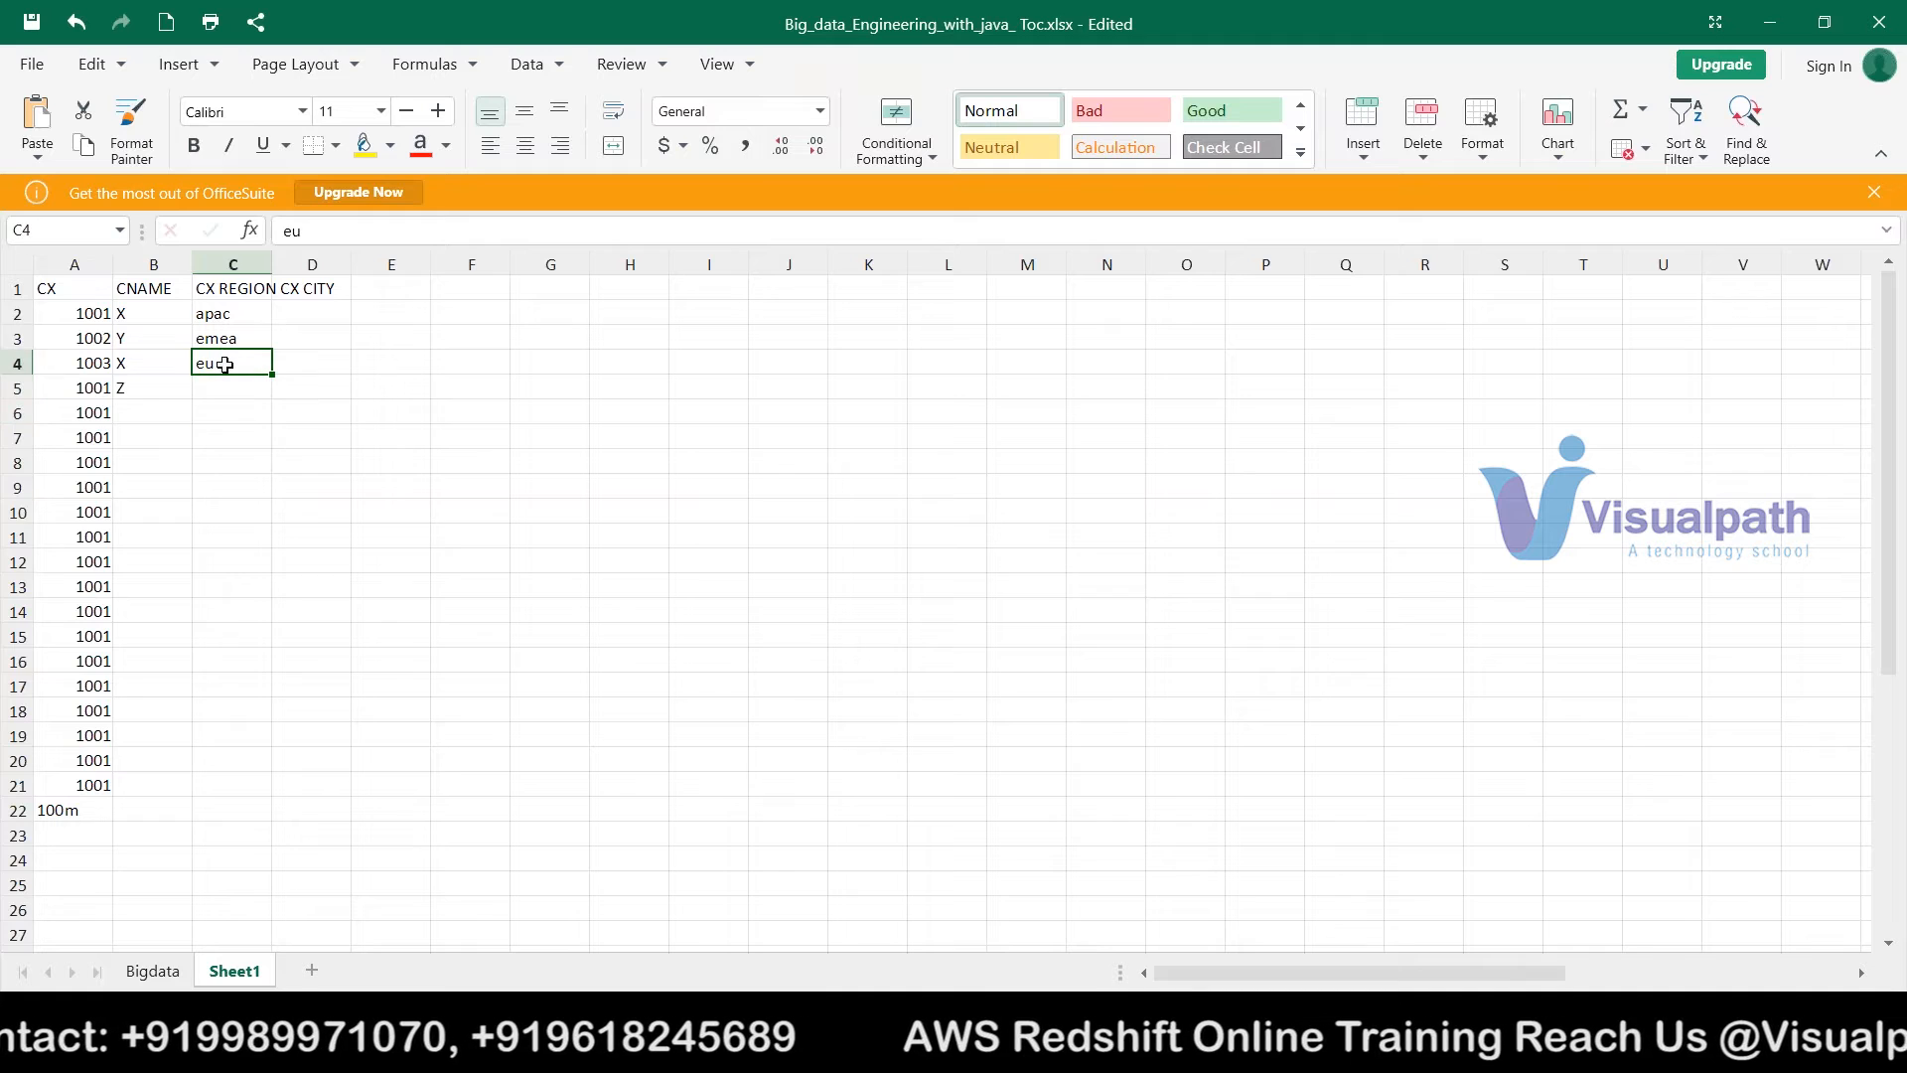
{"action": "left_click", "coordinate": [223, 311]}
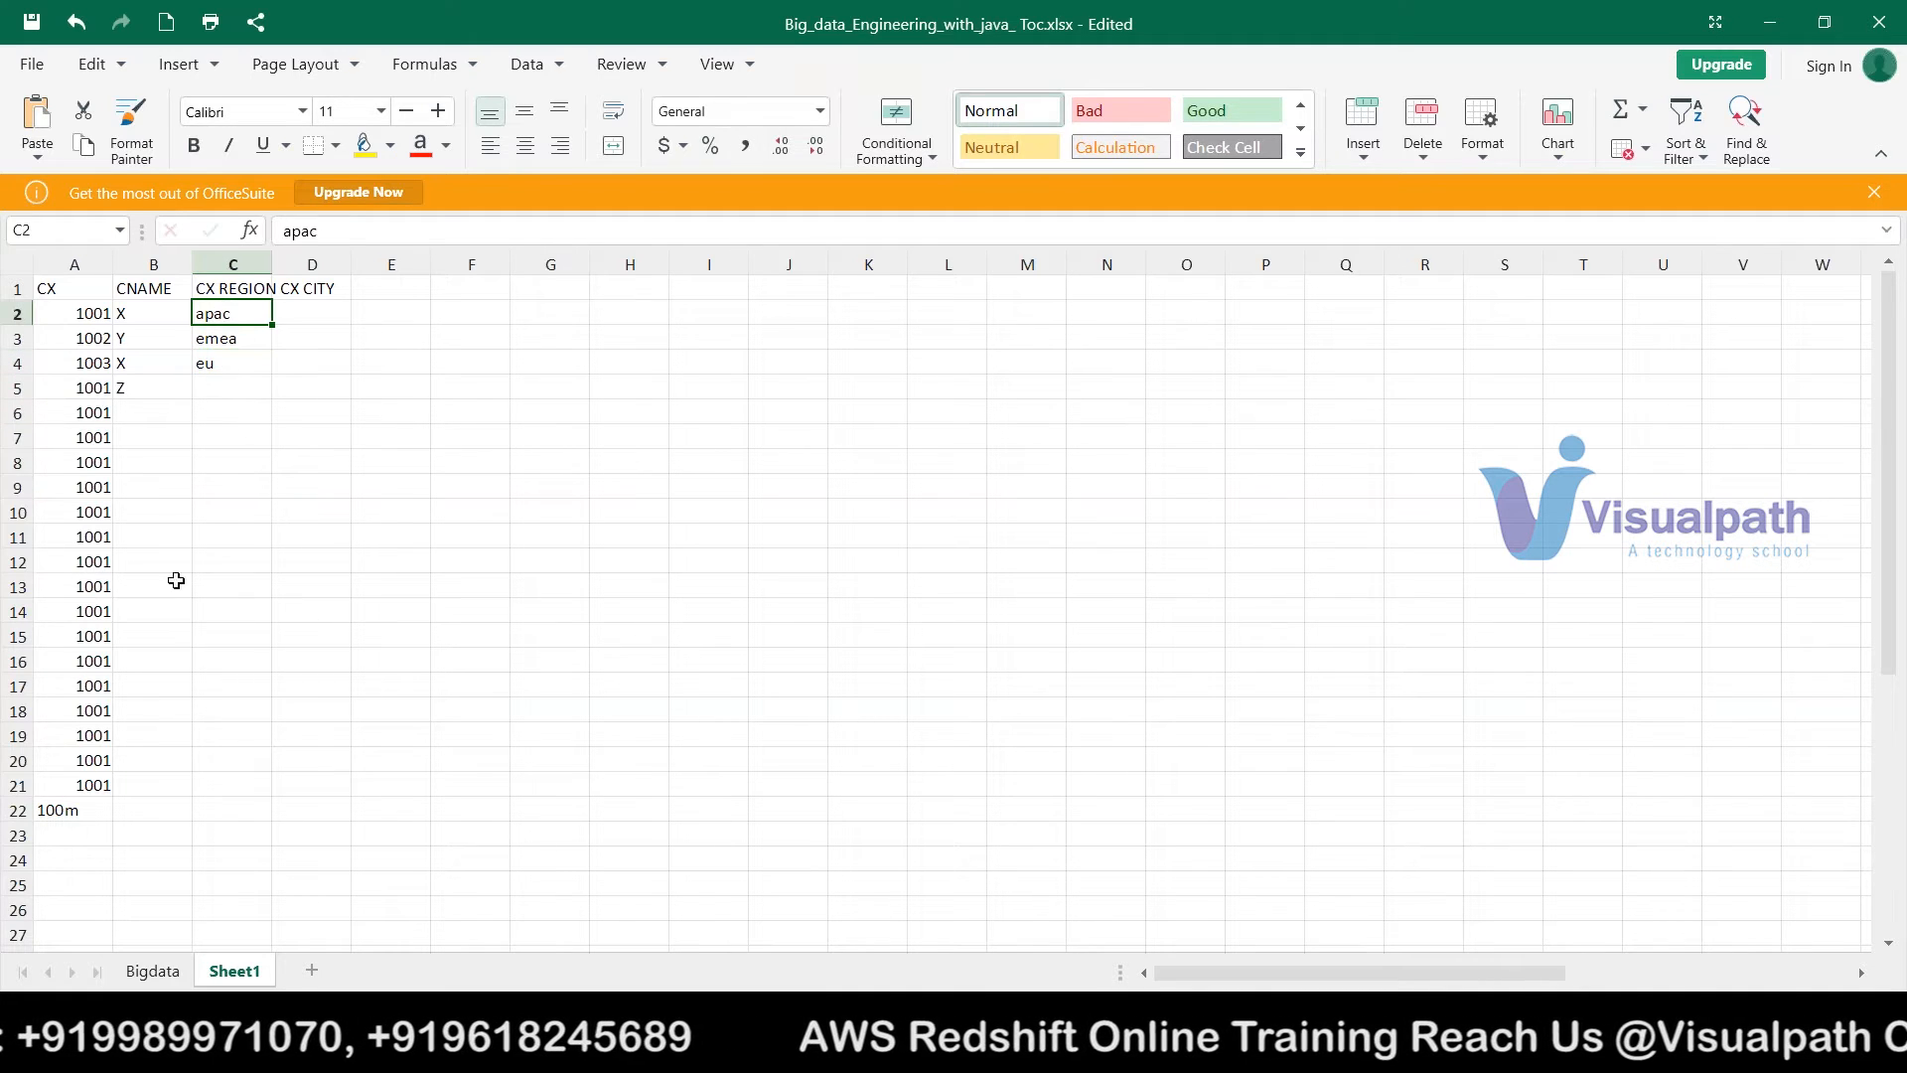
{"action": "left_click", "coordinate": [228, 390]}
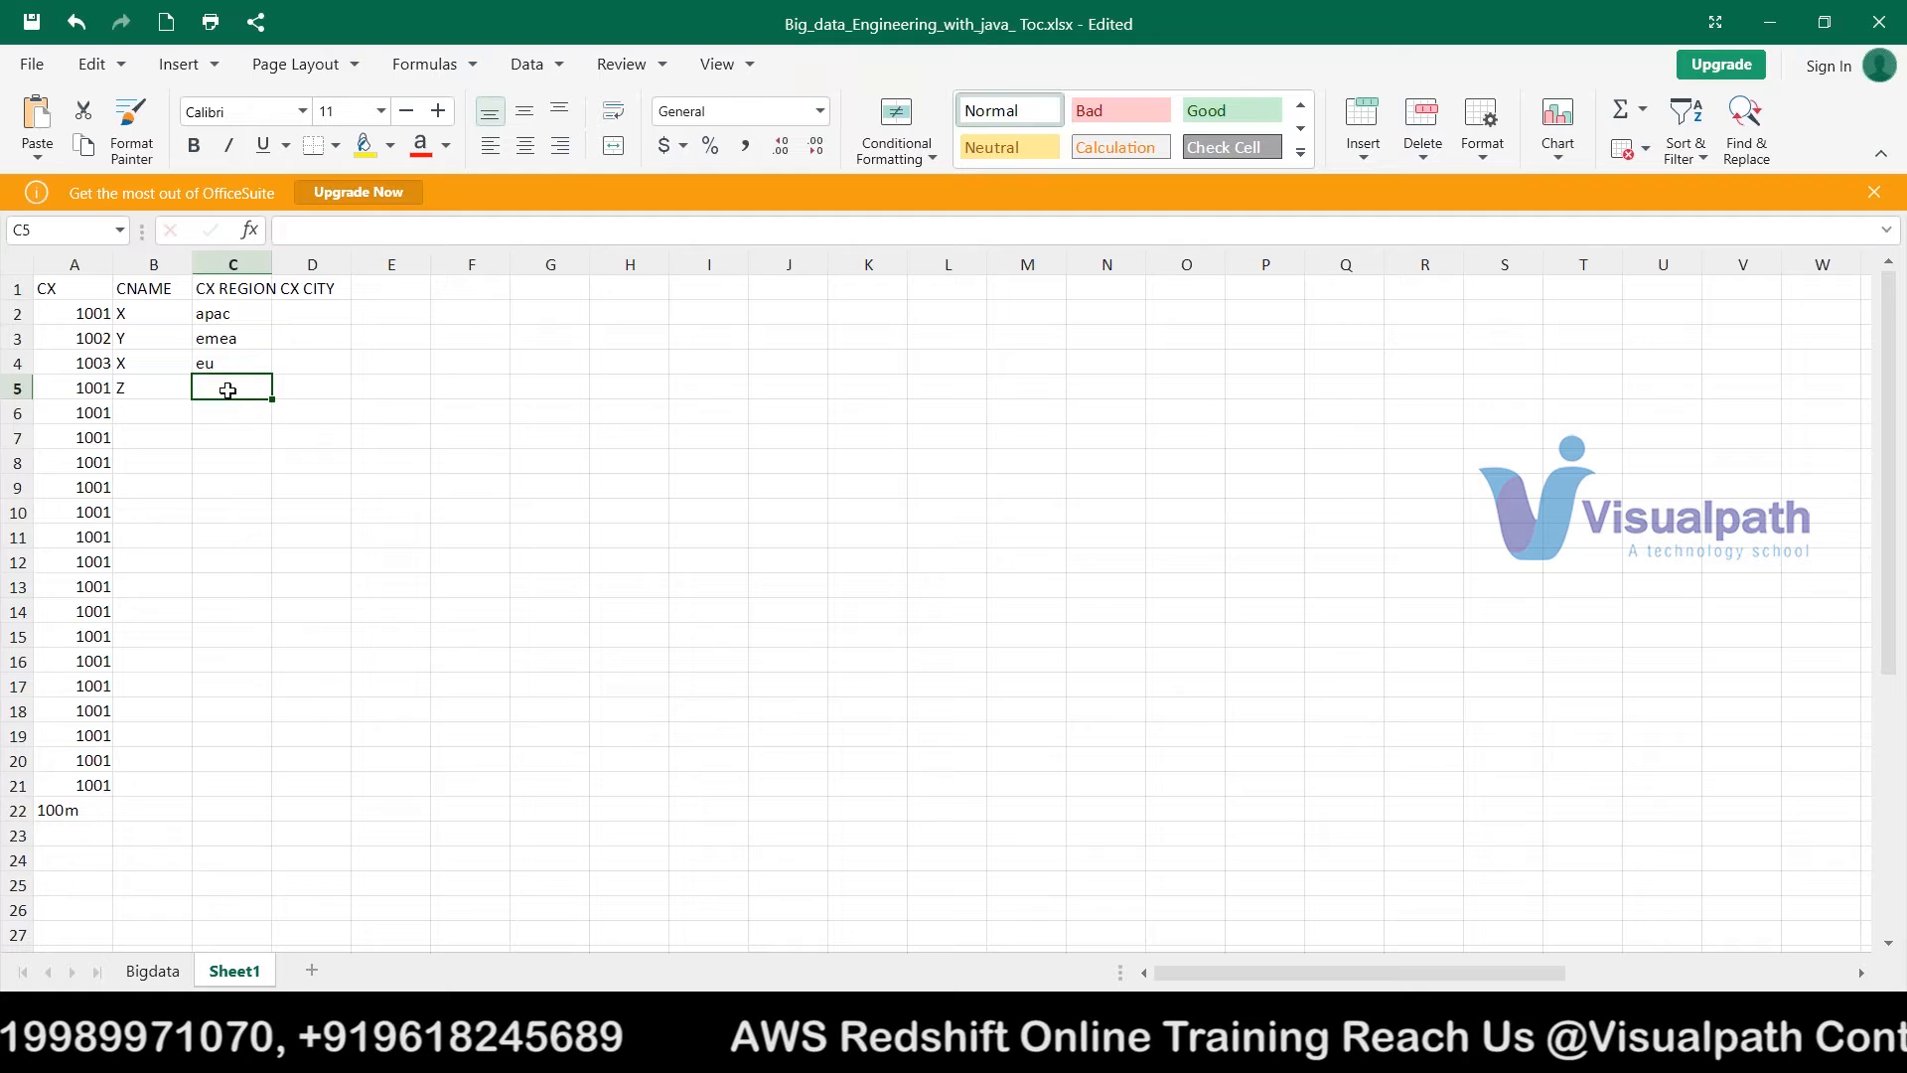
{"action": "left_click", "coordinate": [237, 313]}
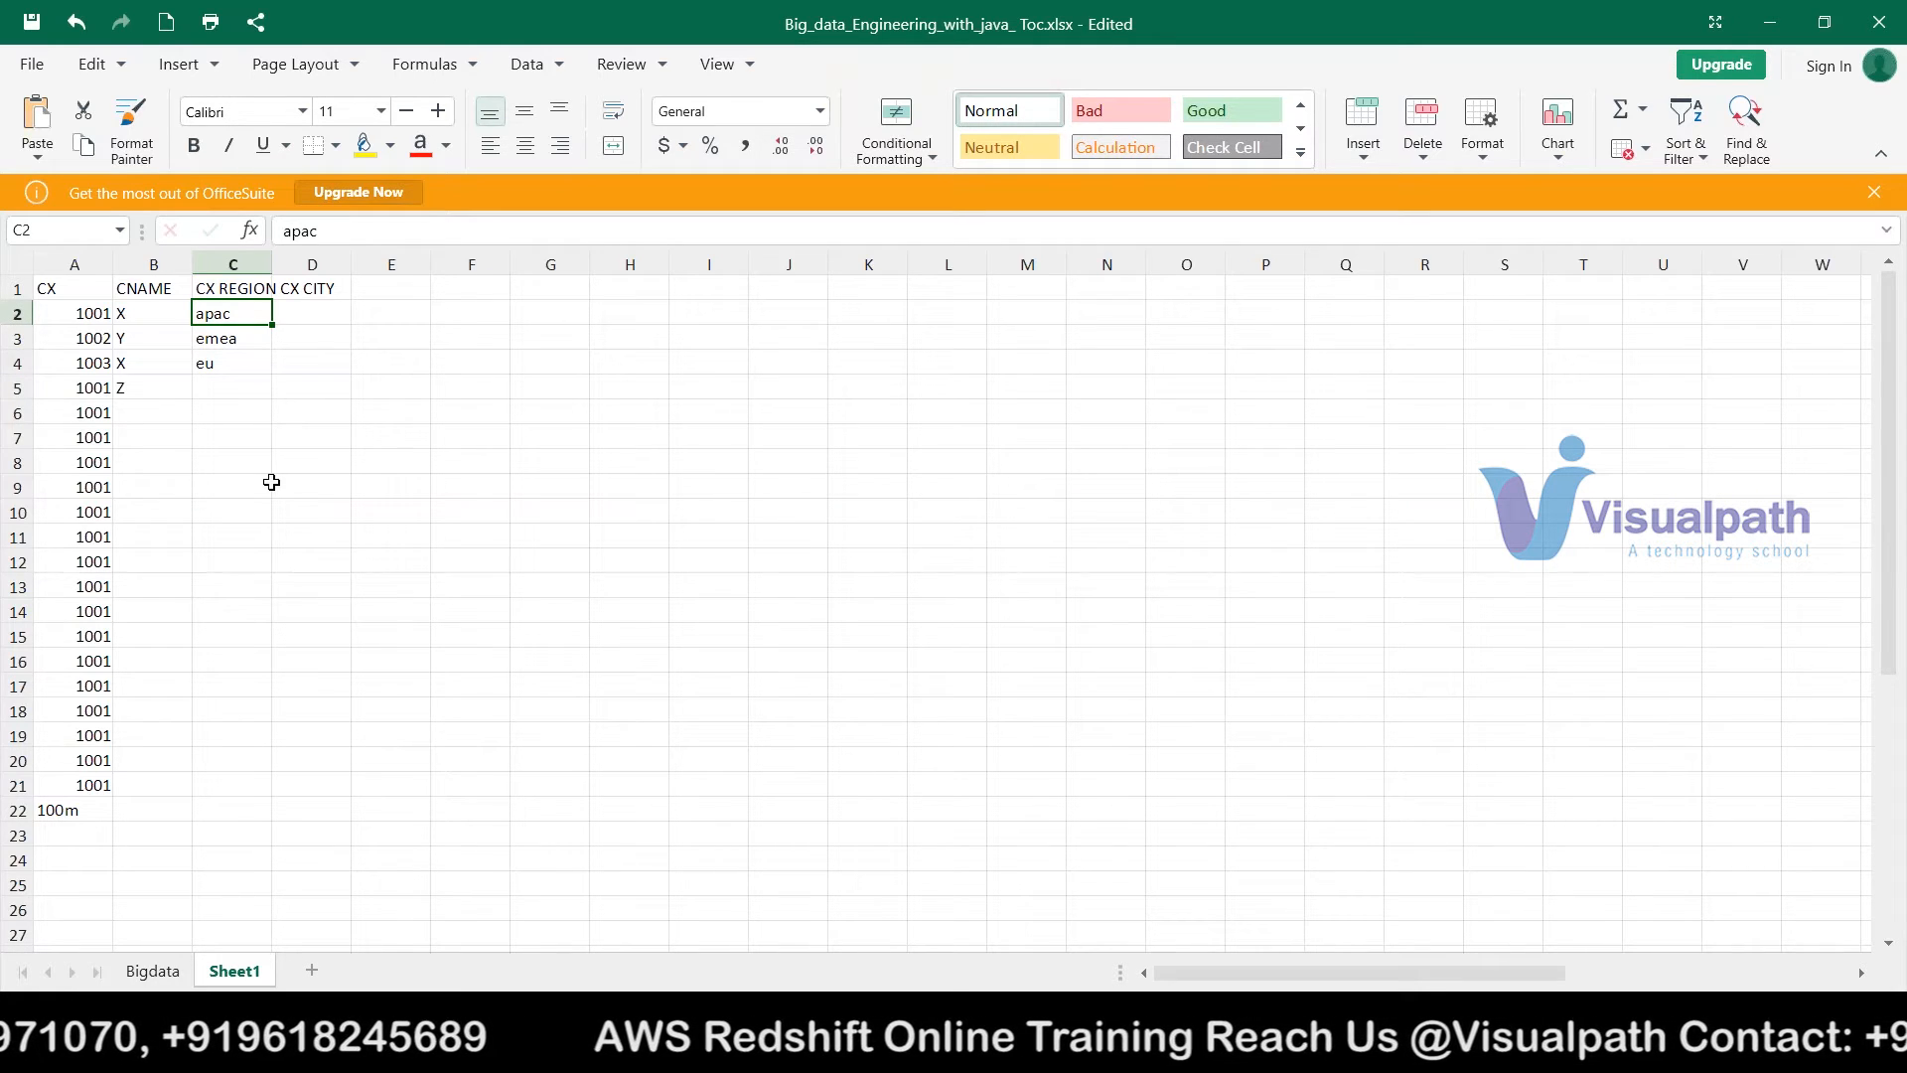
{"action": "key", "text": "shift+Down"}
{"action": "key", "text": "shift+Down"}
{"action": "key", "text": "ctrl+c"}
{"action": "left_click", "coordinate": [250, 388]}
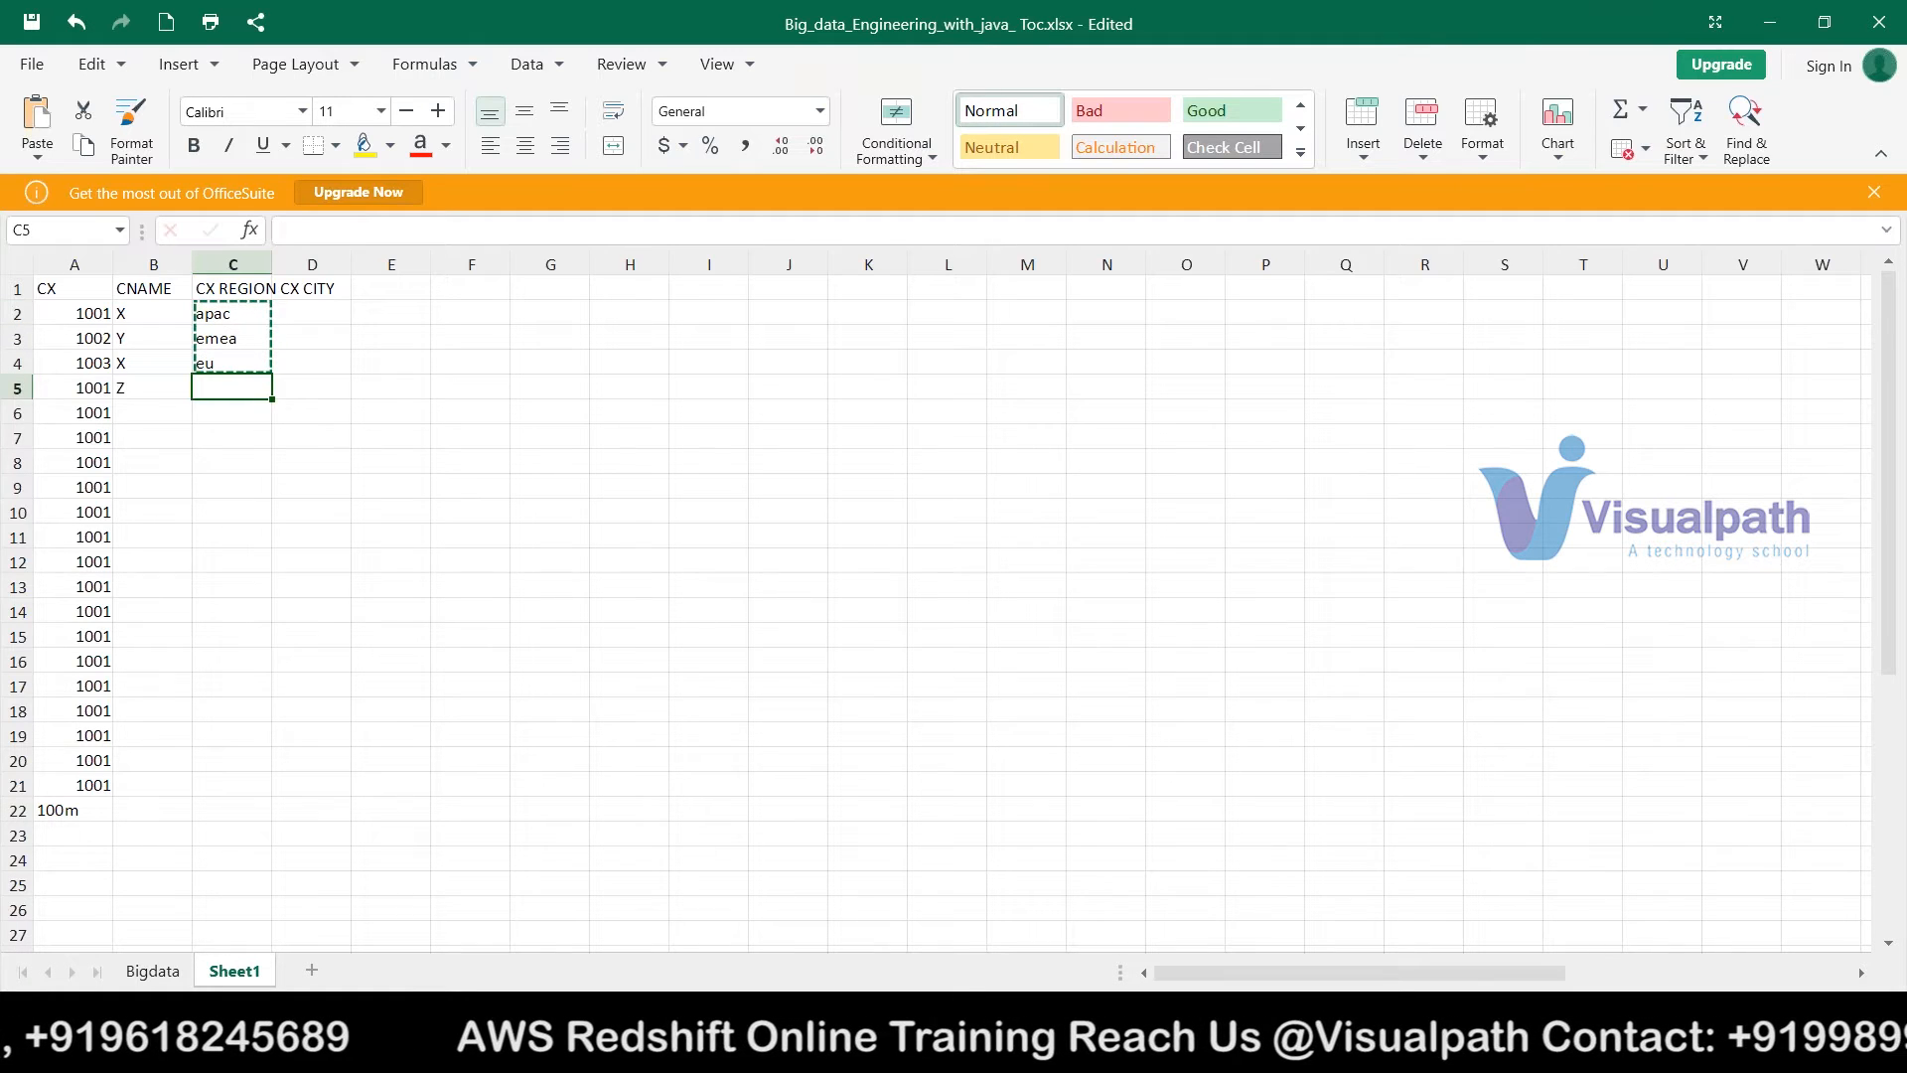
{"action": "key", "text": "ctrl+v"}
{"action": "left_click", "coordinate": [228, 510]}
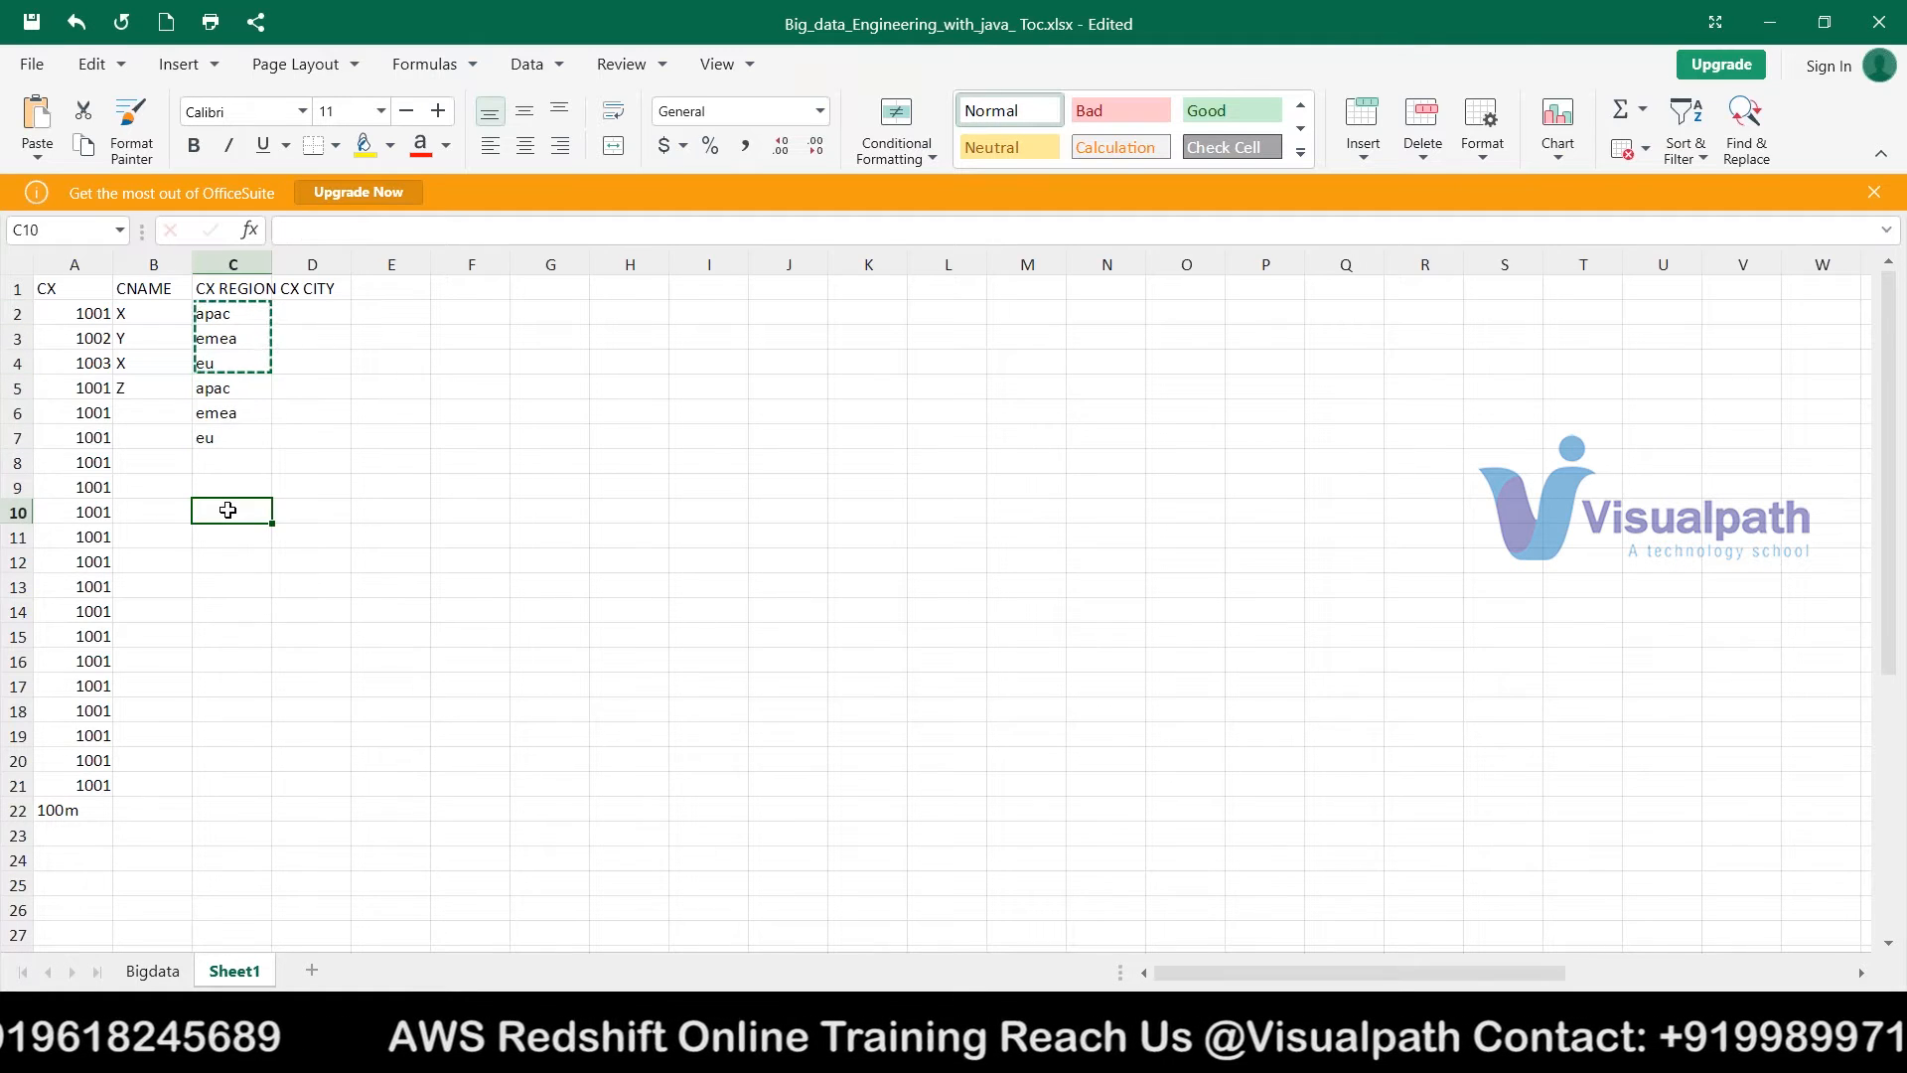
{"action": "key", "text": "ctrl+v"}
- Paste the copied regions starting at C14 and fill the repeating pattern down through C25
{"action": "key", "text": "Down"}
{"action": "key", "text": "Down"}
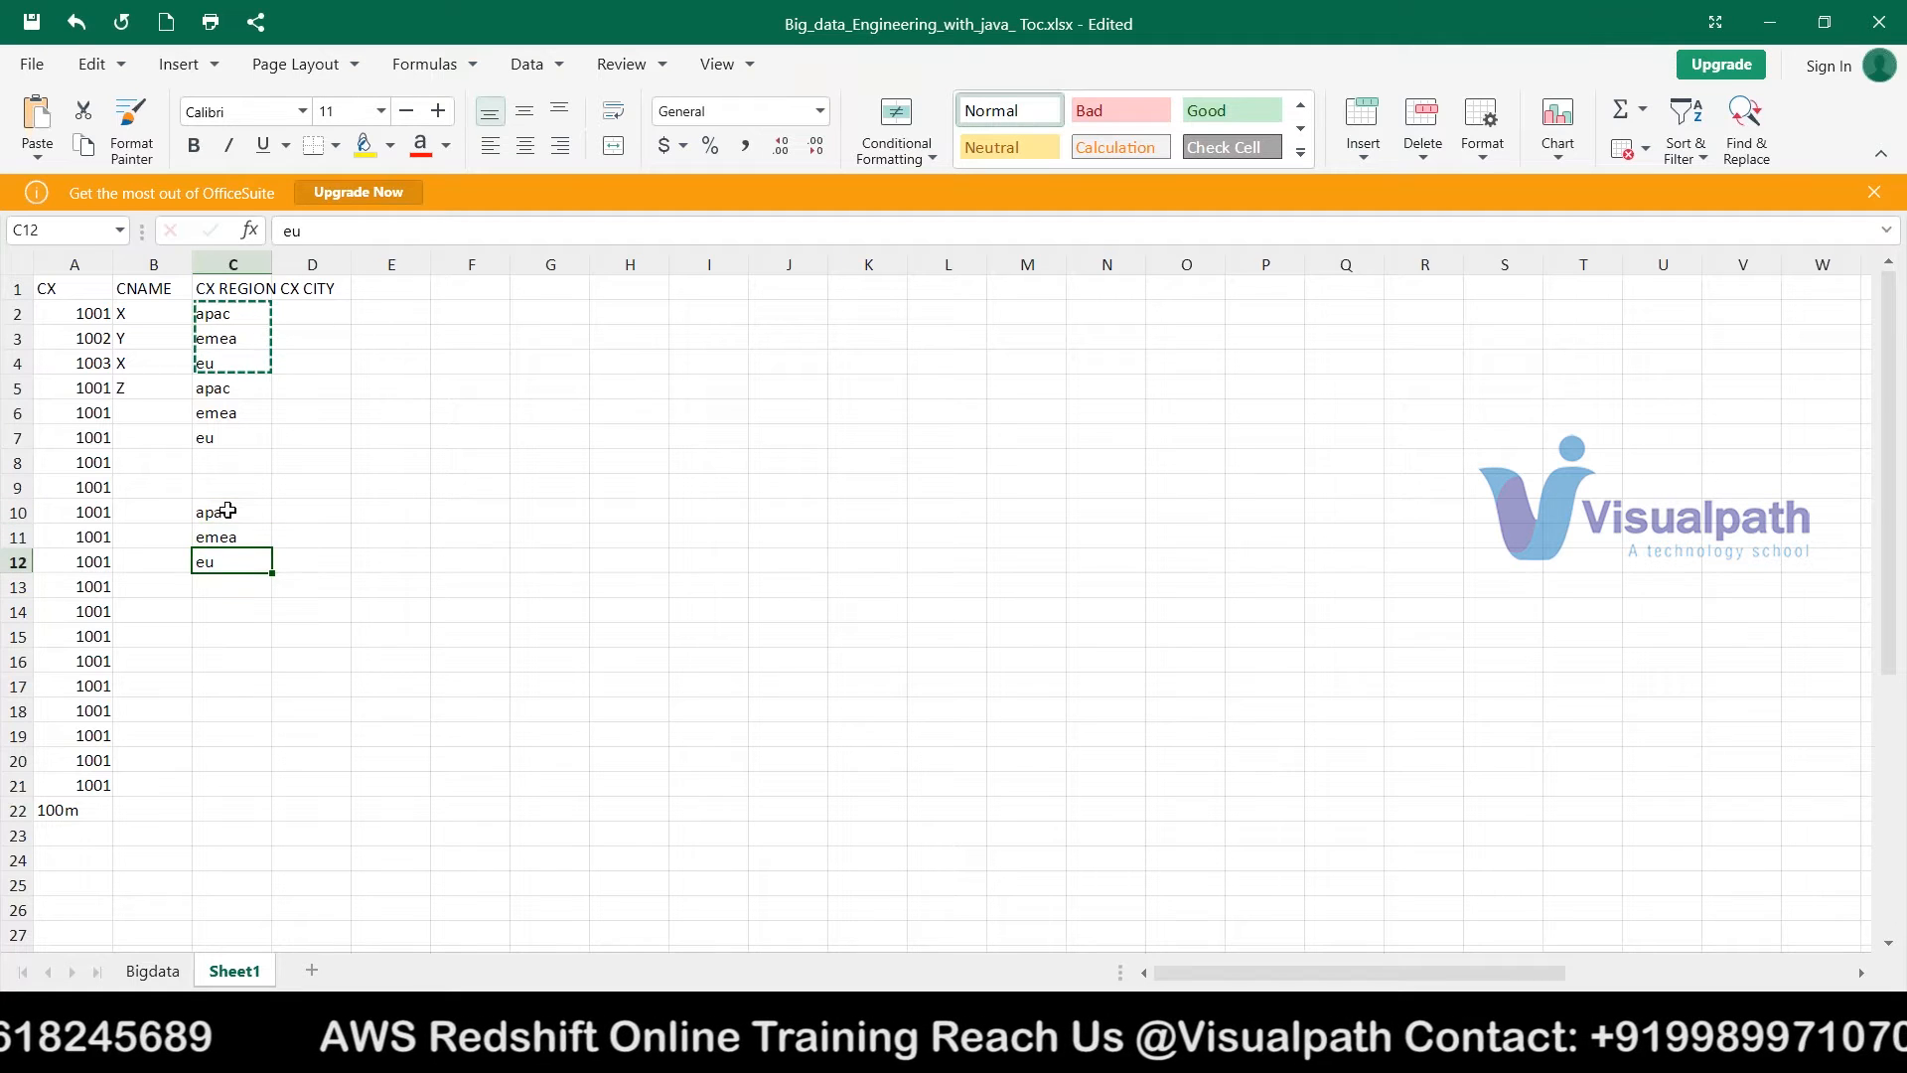
{"action": "key", "text": "Down"}
{"action": "key", "text": "Down"}
{"action": "key", "text": "ctrl+v"}
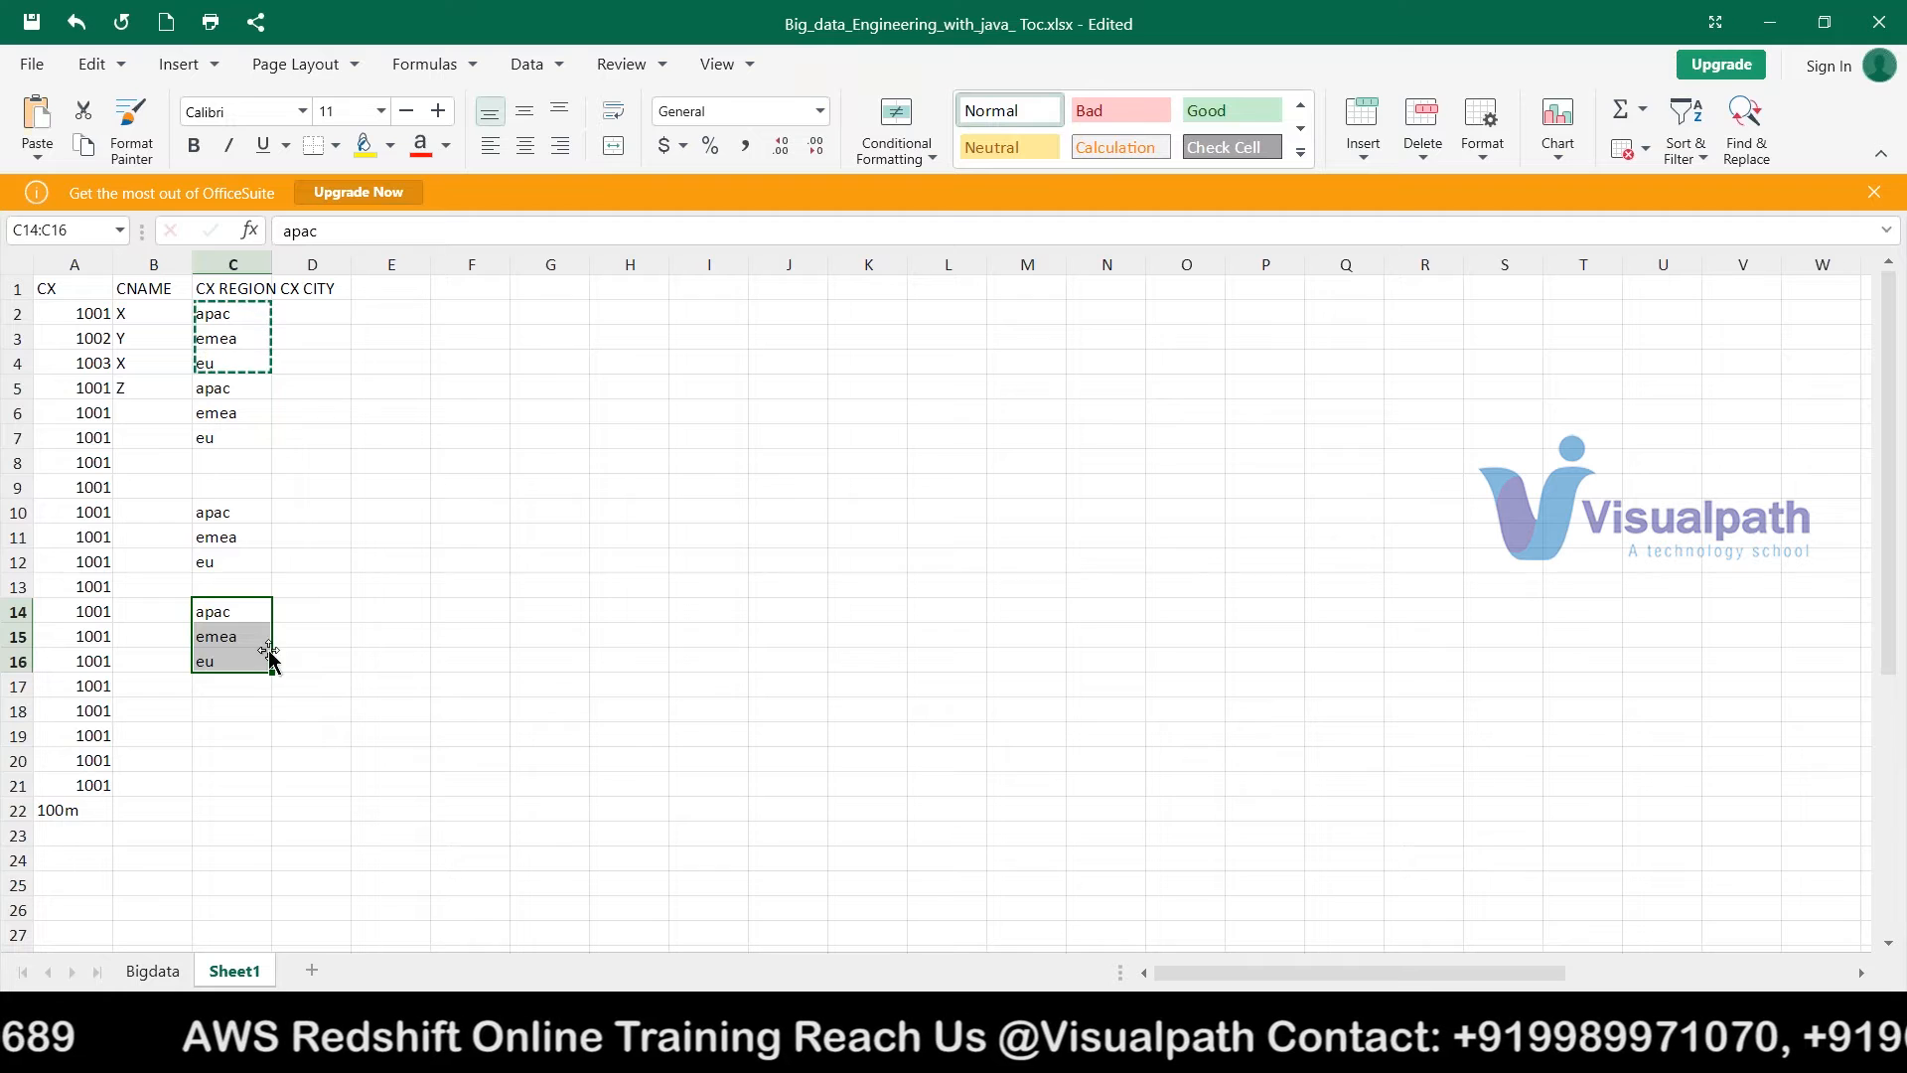
{"action": "left_click_drag", "start_coordinate": [271, 674], "coordinate": [268, 891]}
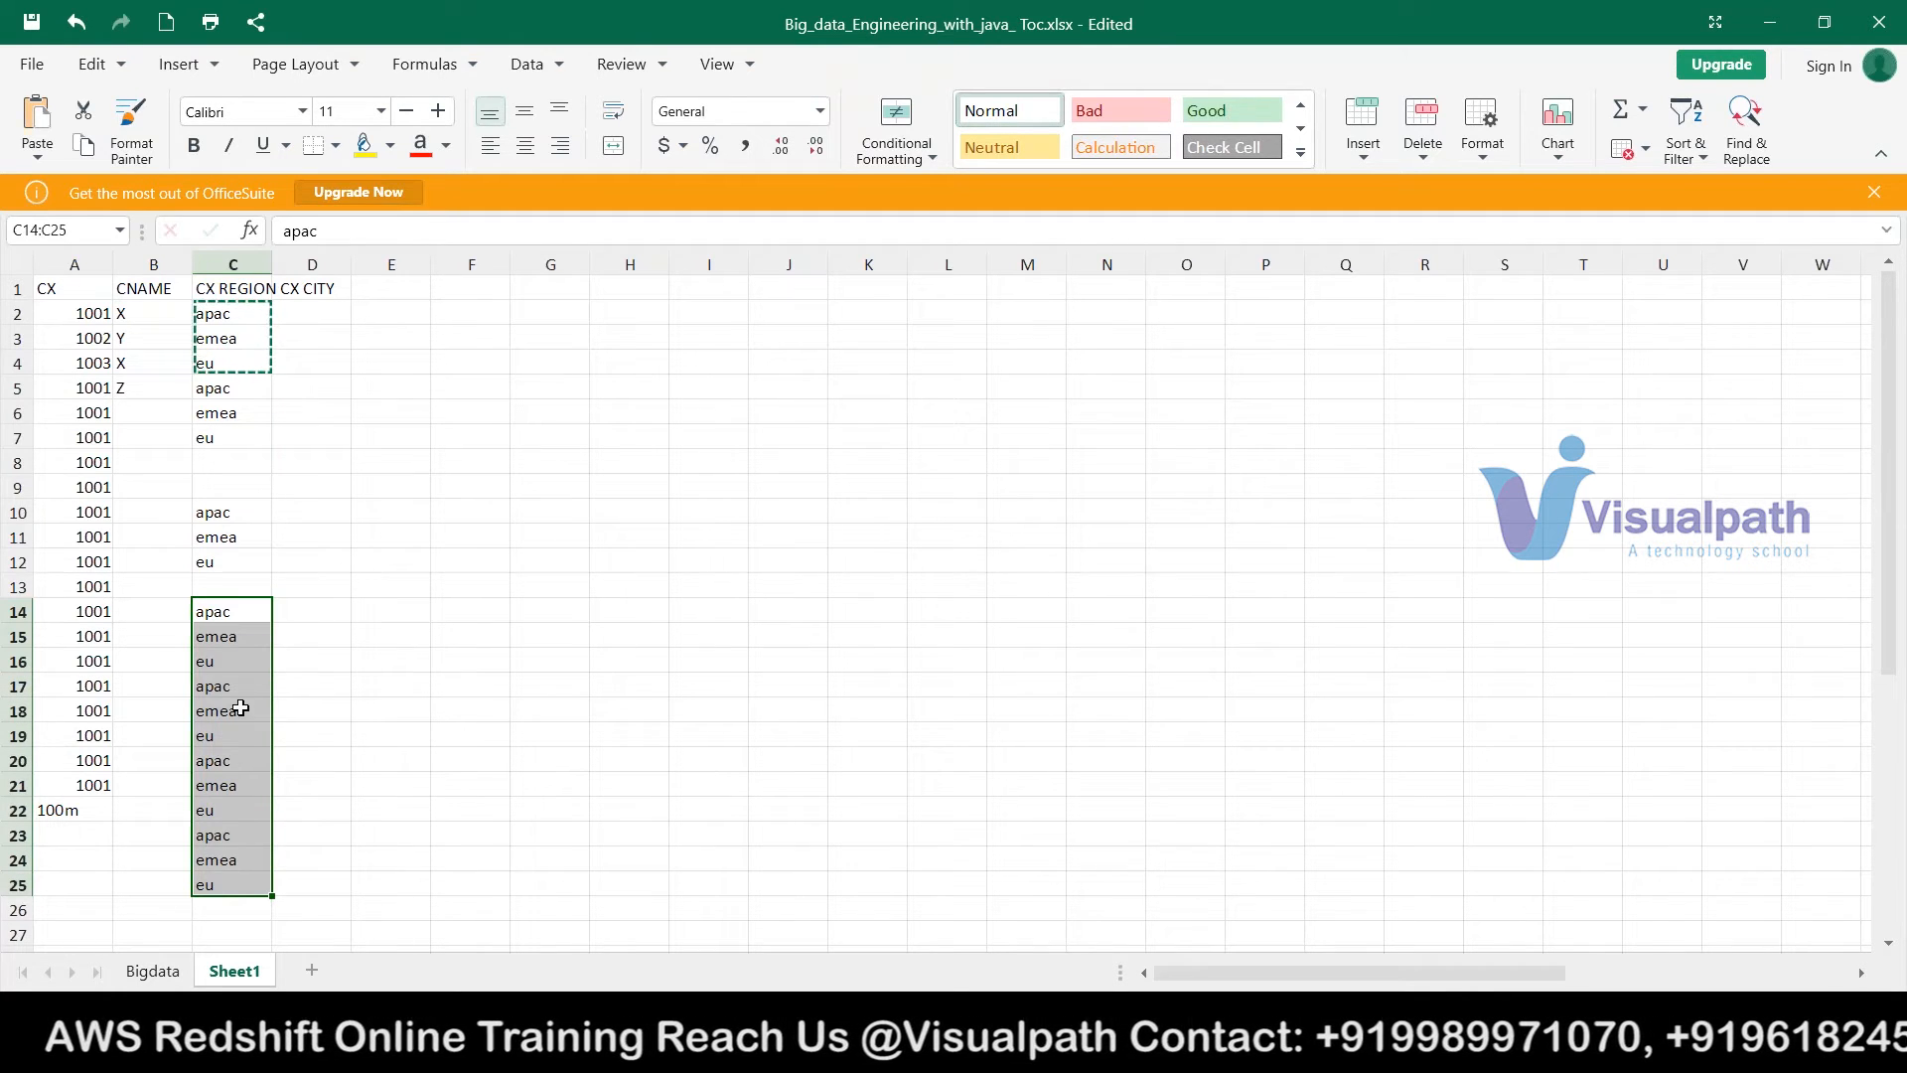
- Fill the gaps in the CX REGION column with EU in C13, APAC in C8 and EMEA in C9
{"action": "left_click", "coordinate": [224, 589]}
{"action": "type", "text": "EU"}
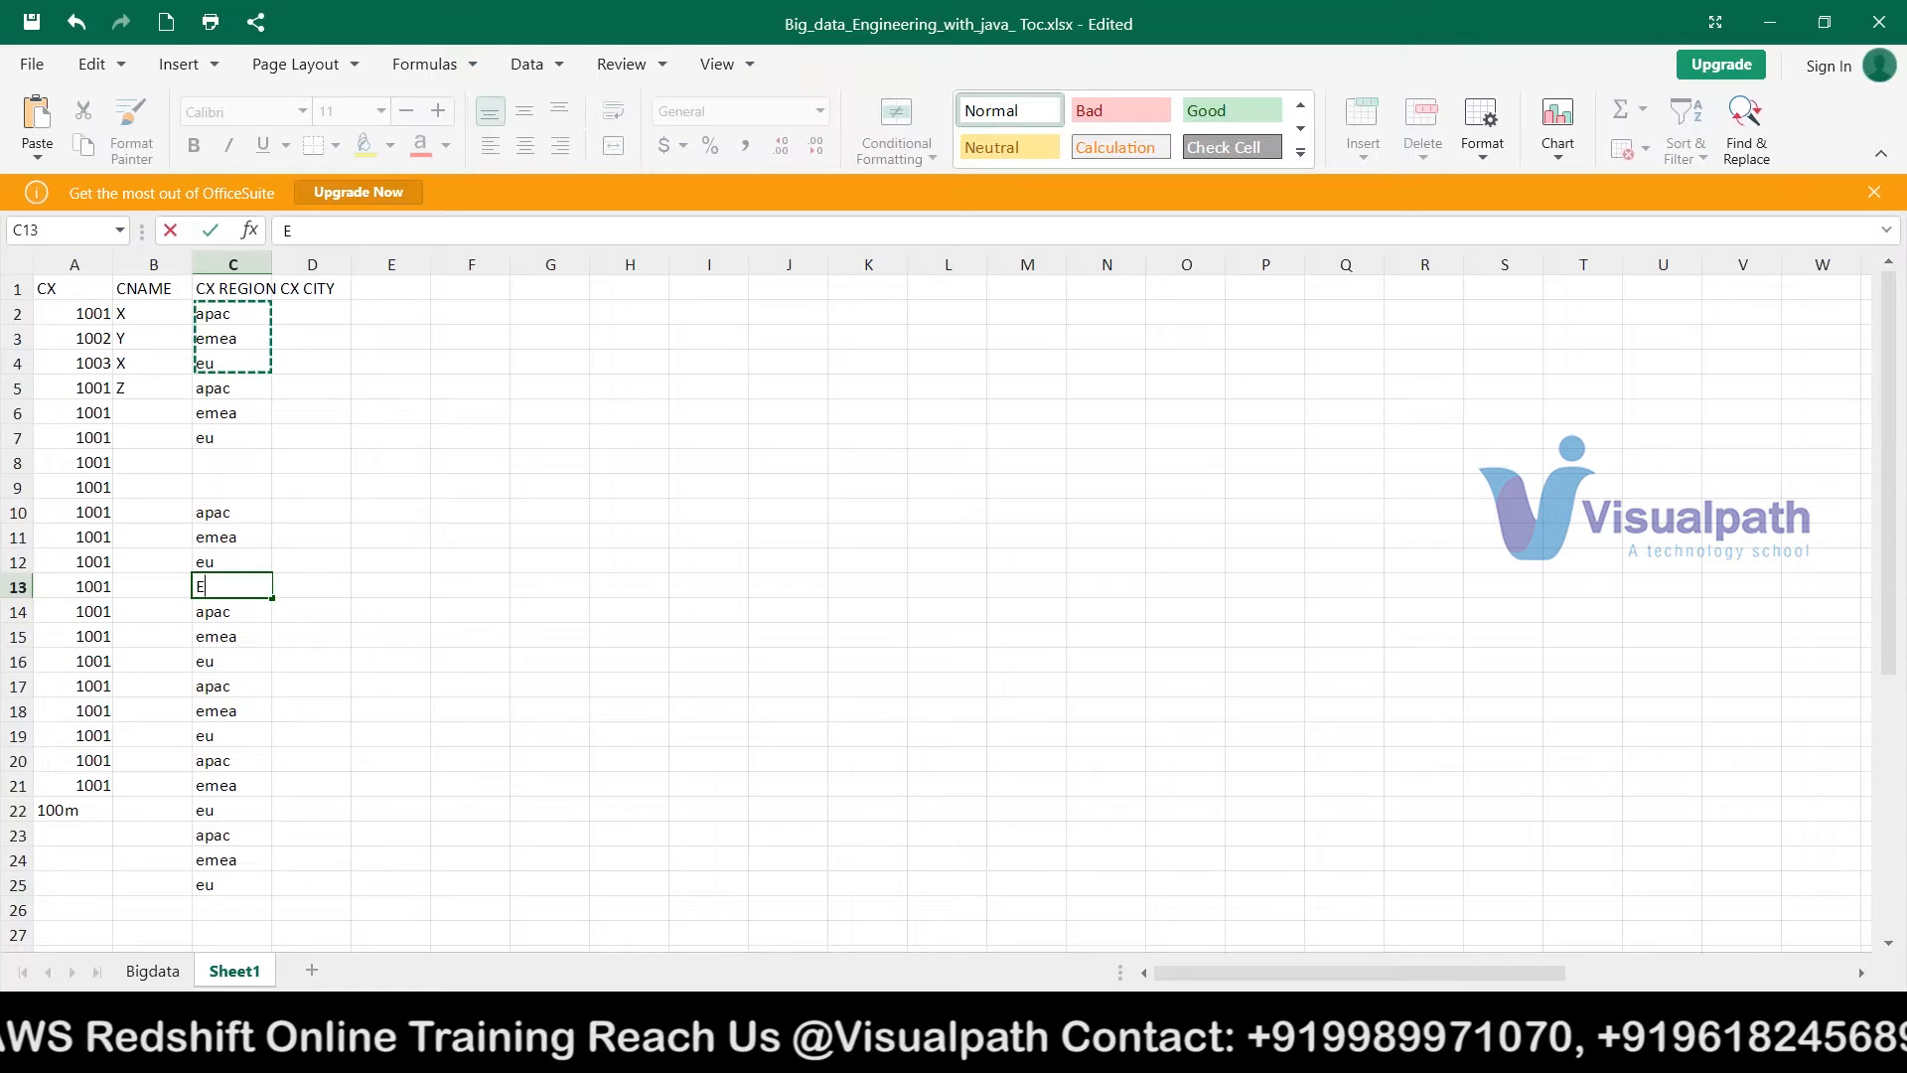
{"action": "key", "text": "Tab"}
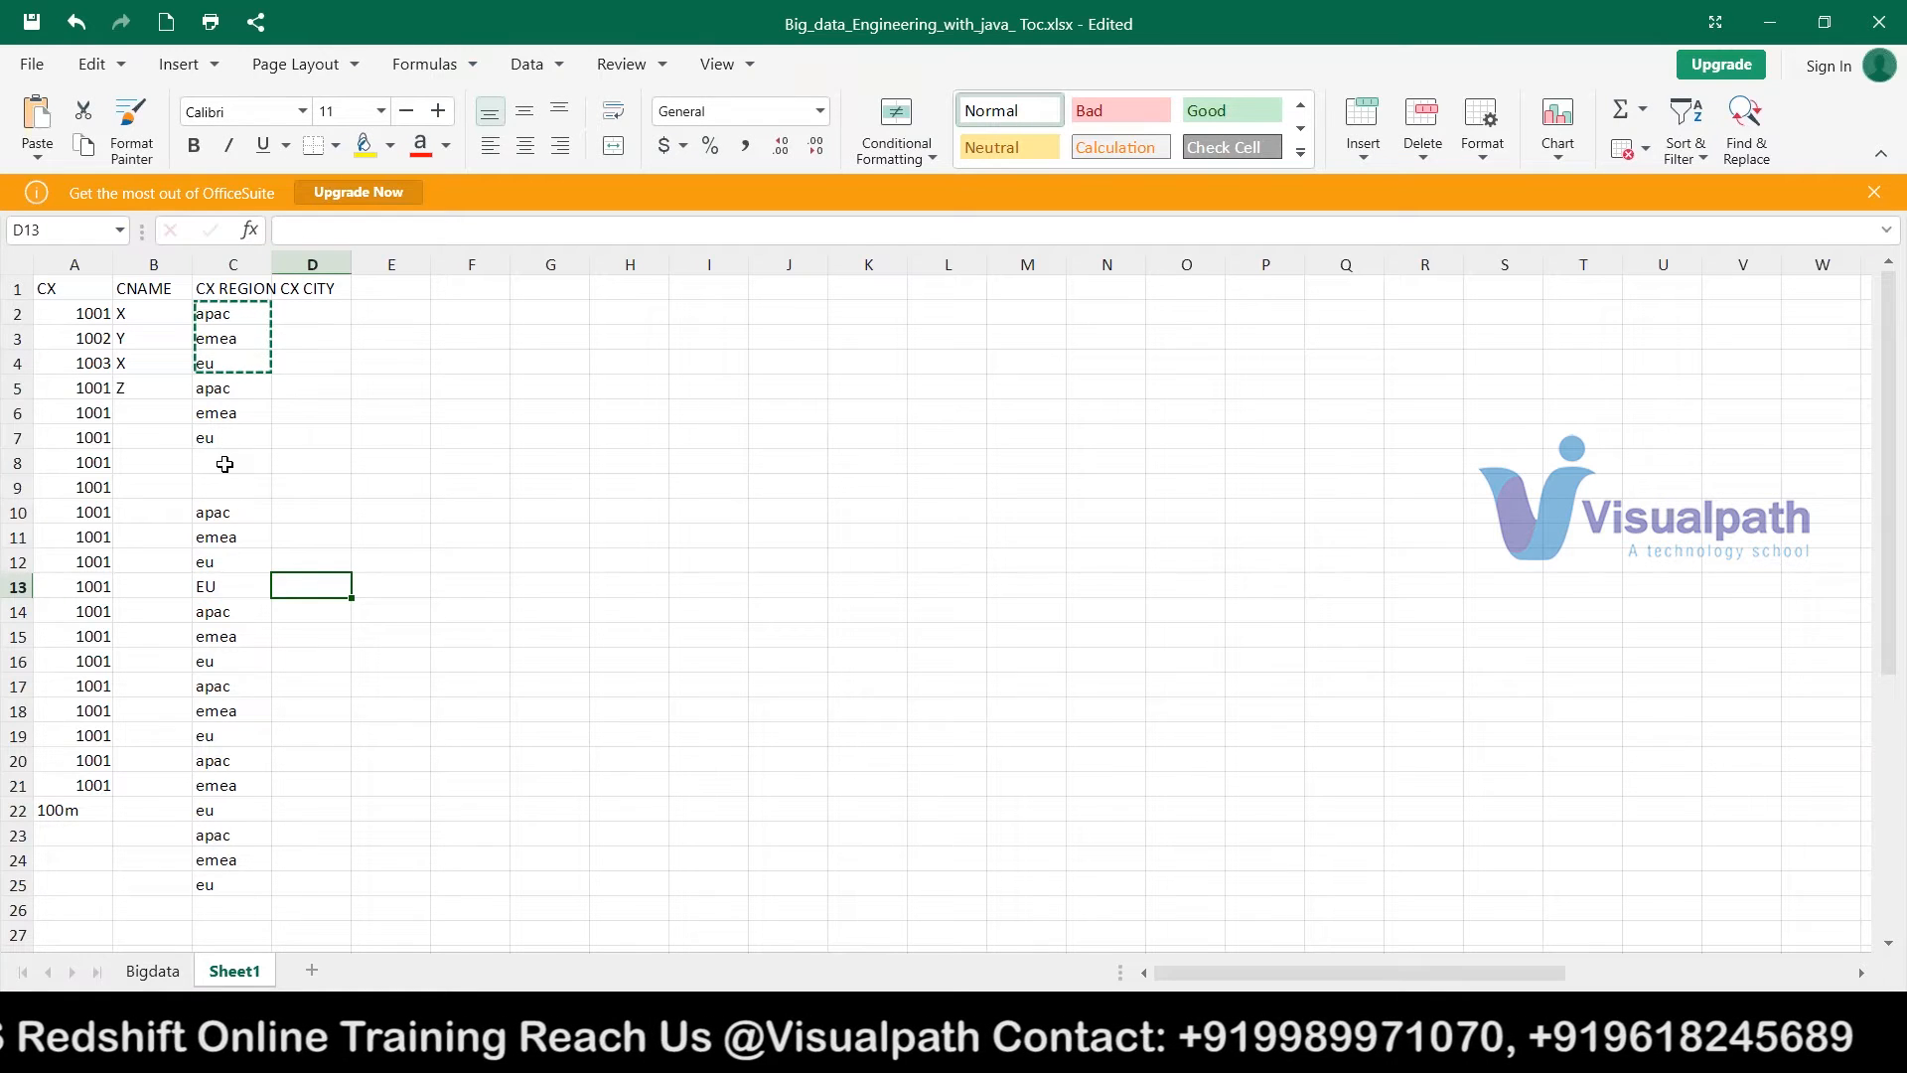
{"action": "left_click", "coordinate": [224, 464]}
{"action": "type", "text": "APAC"}
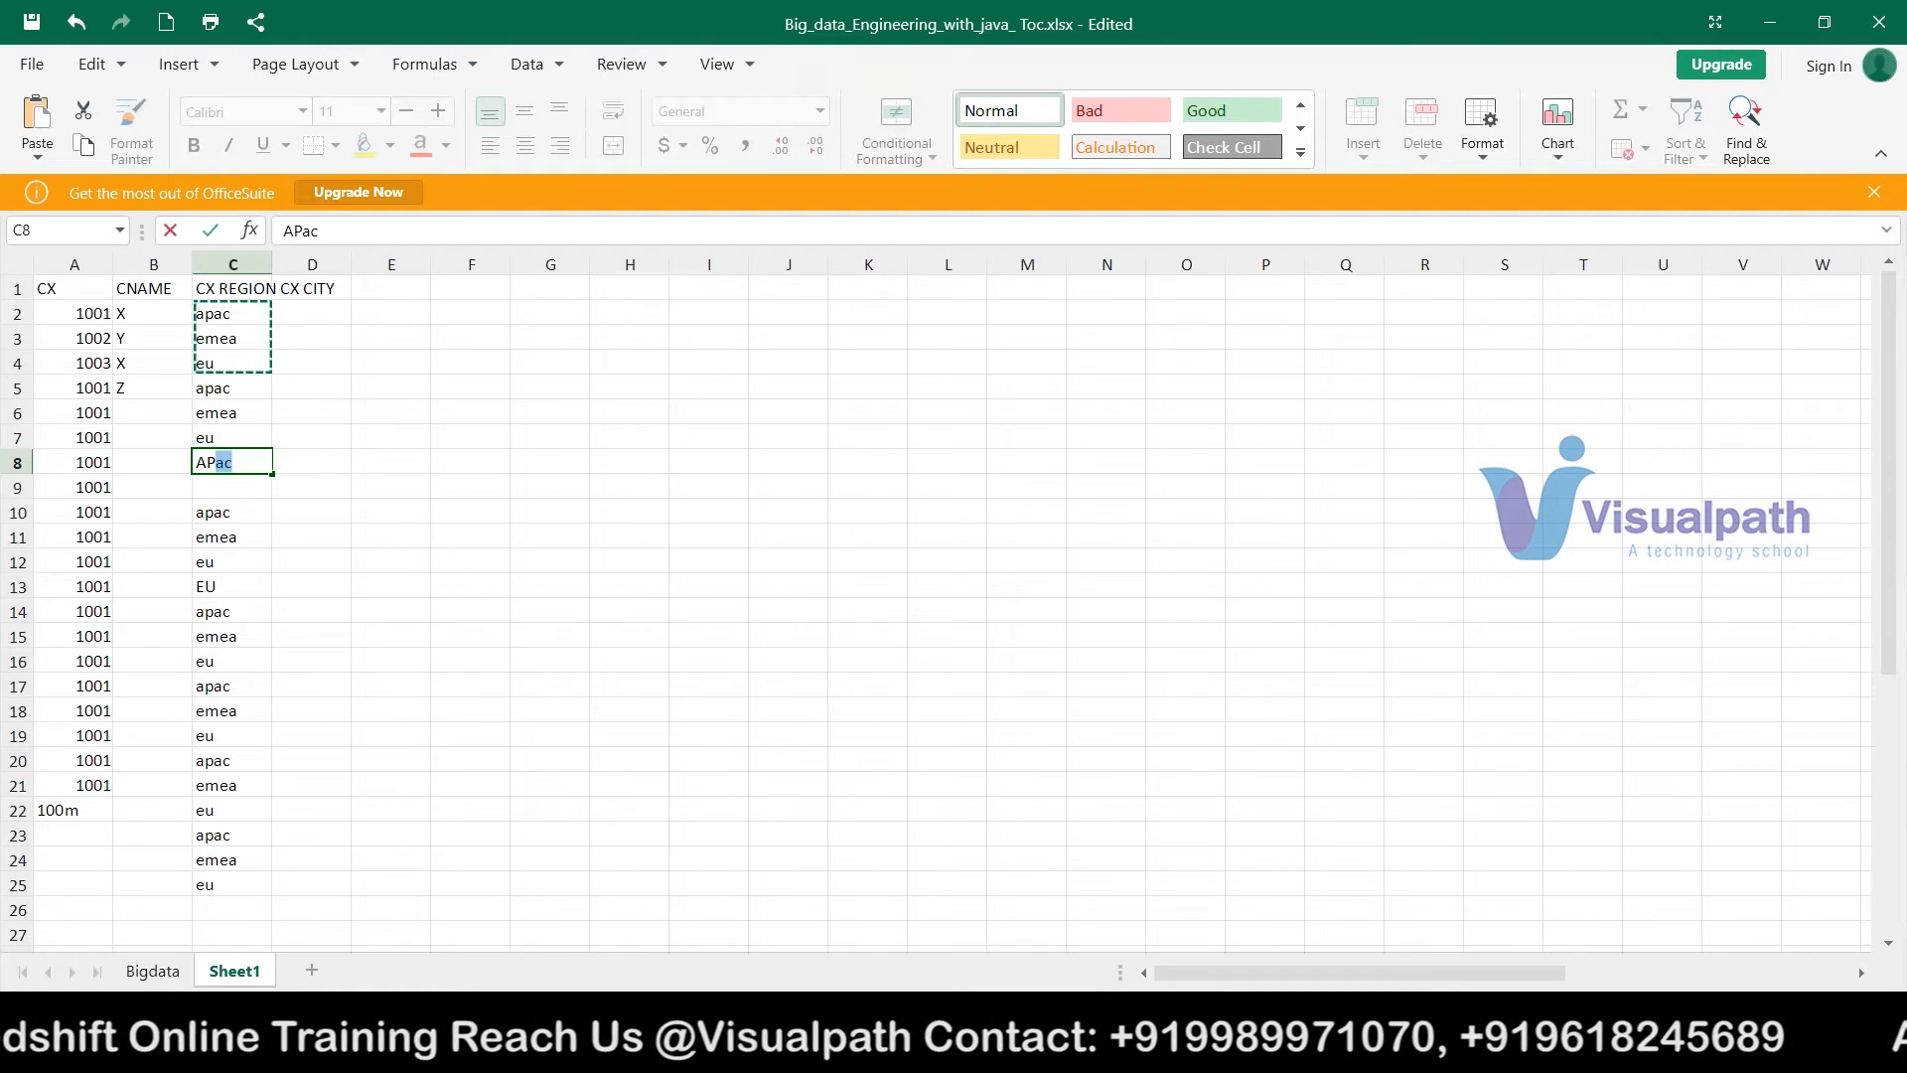
{"action": "left_click", "coordinate": [227, 489]}
{"action": "type", "text": "EMEA"}
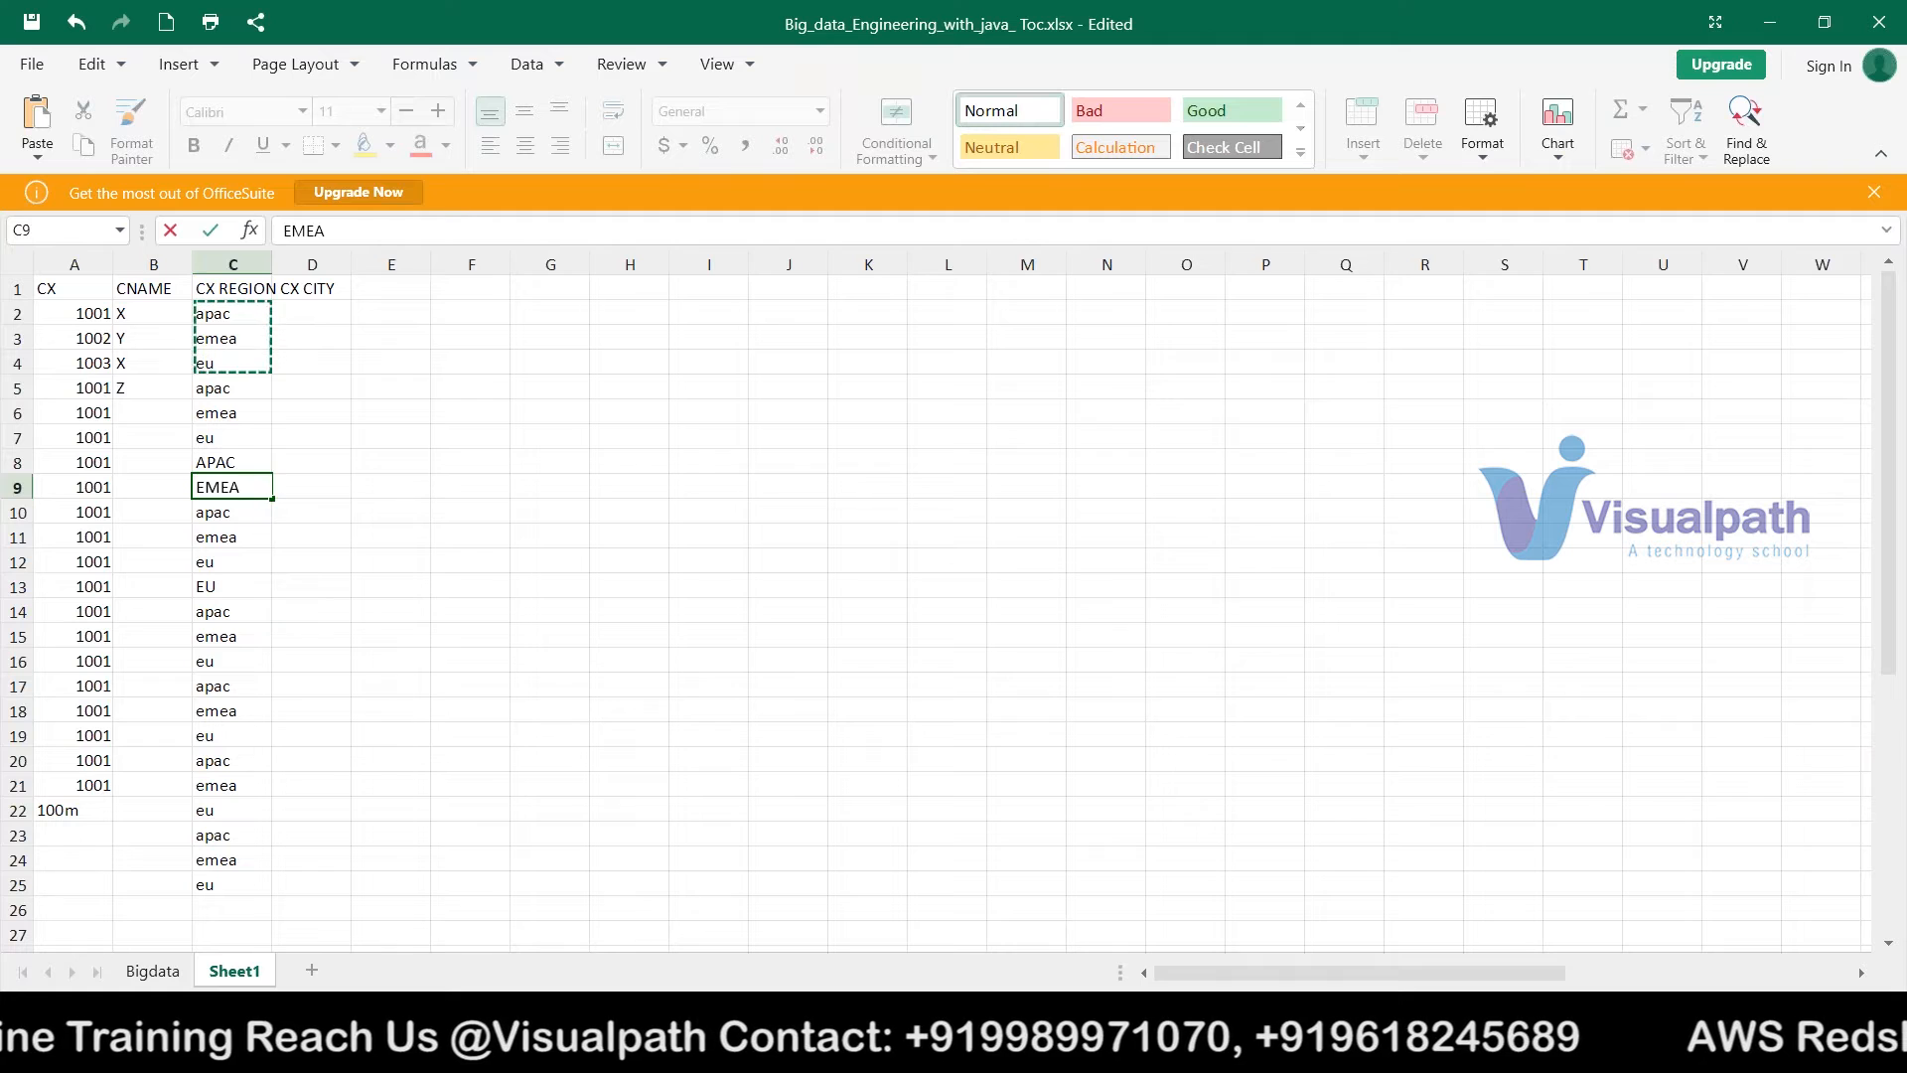
{"action": "left_click", "coordinate": [328, 537]}
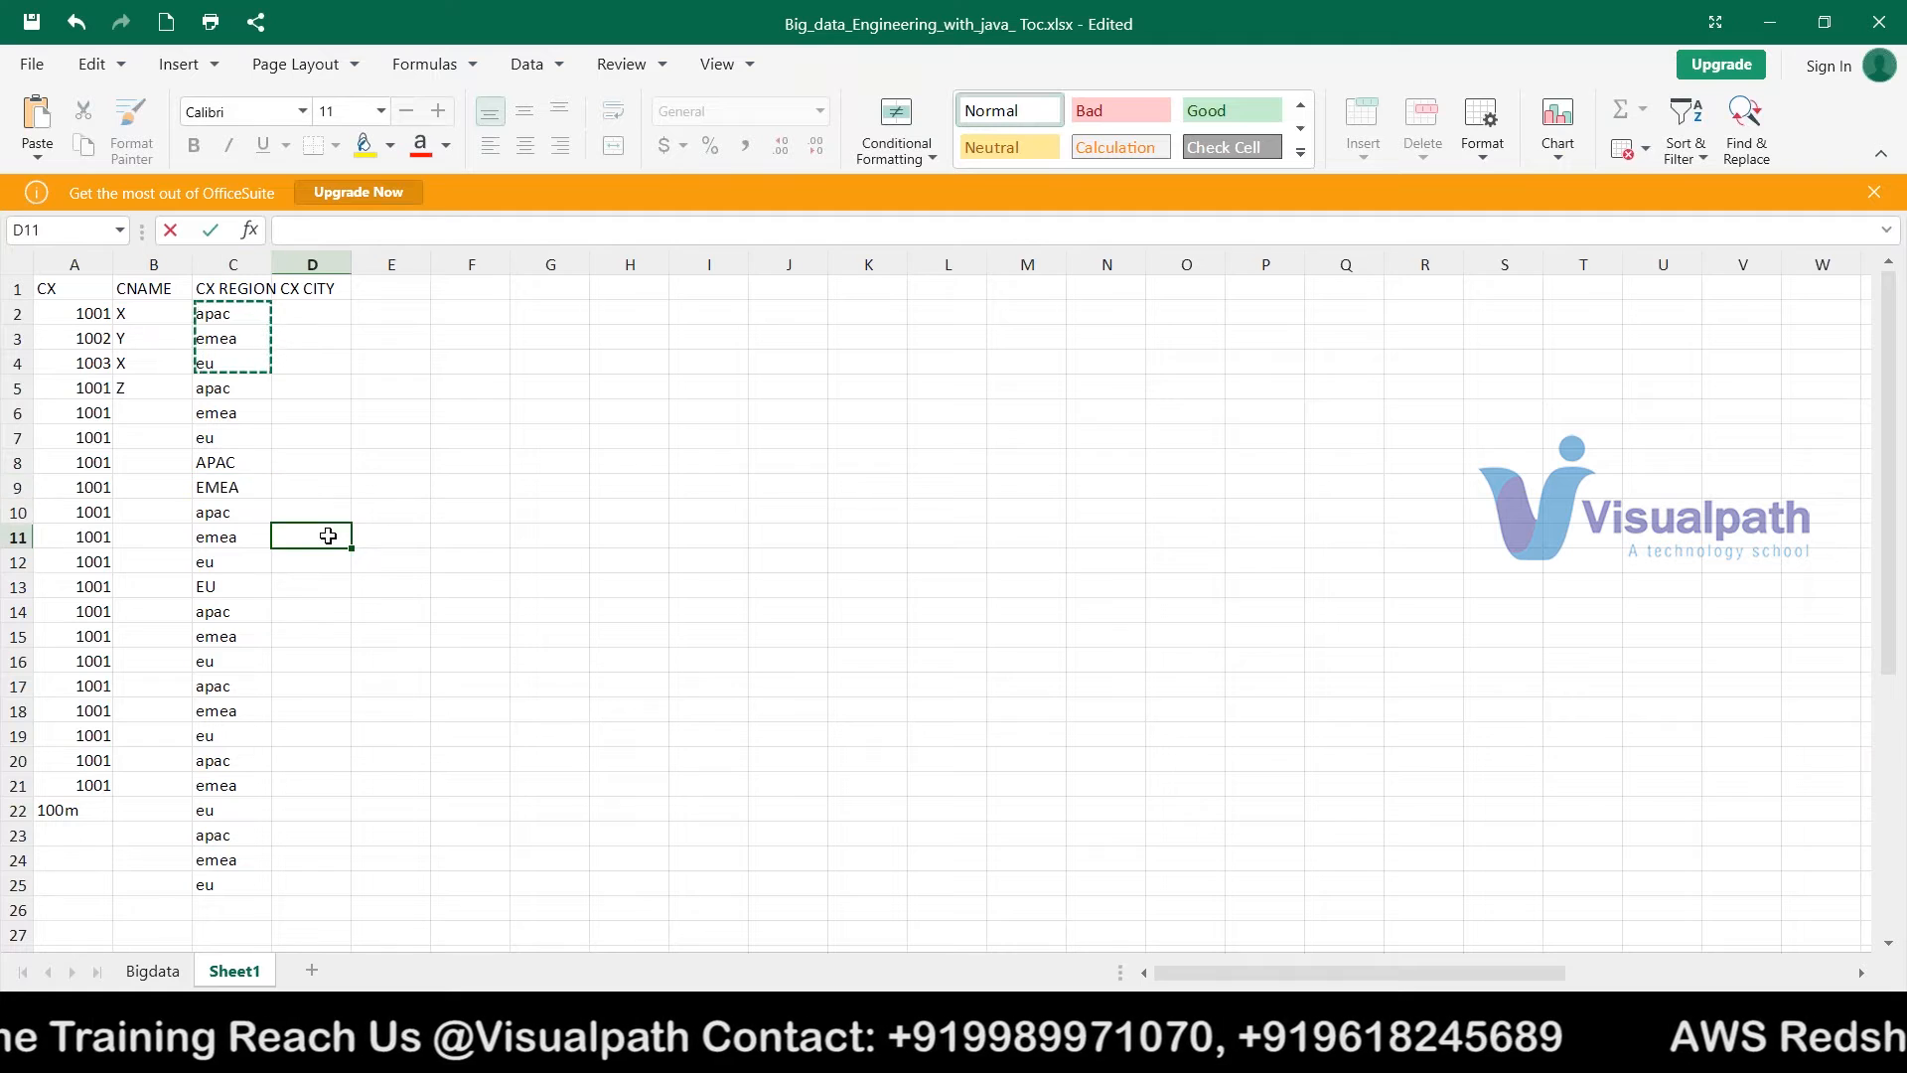
- Clear the surplus apac entry in C23 below the last row of the region list
{"action": "left_click", "coordinate": [213, 834]}
{"action": "key", "text": "shift+Down"}
{"action": "key", "text": "shift+Down"}
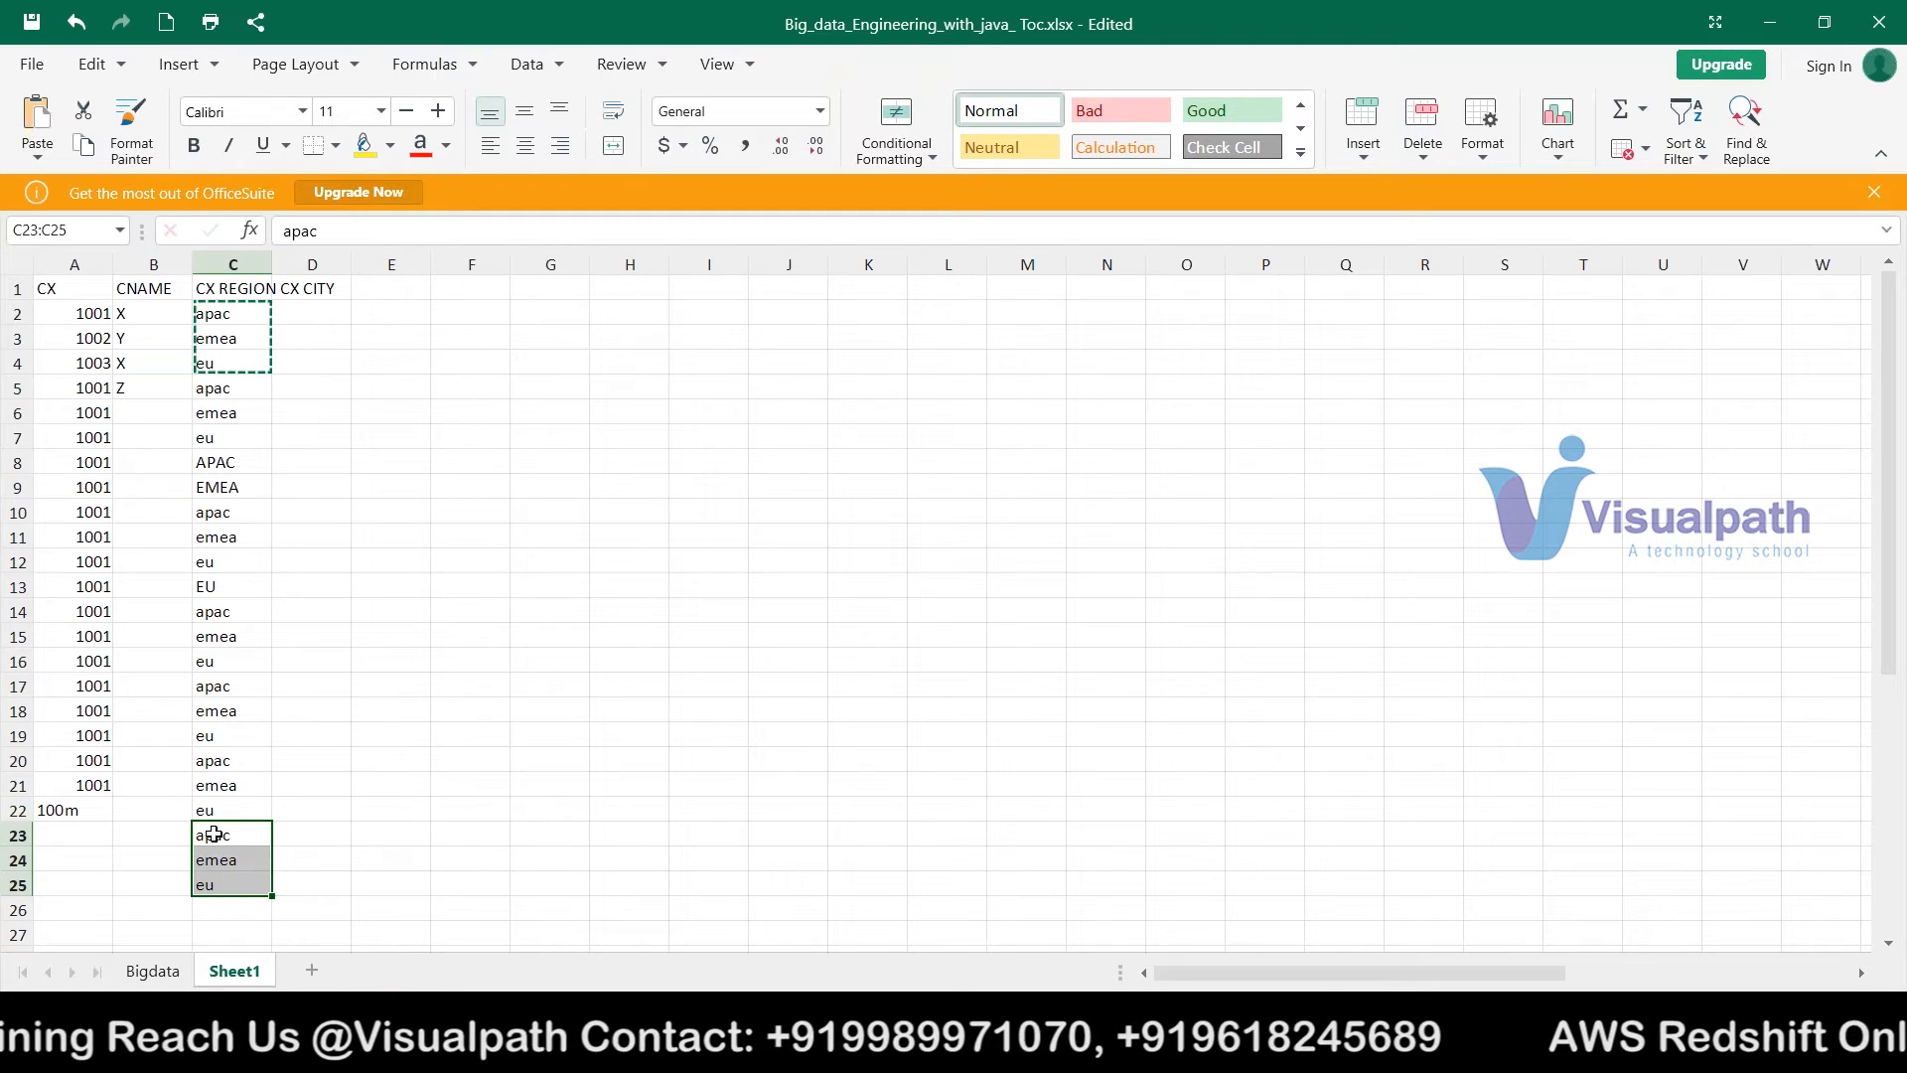
{"action": "key", "text": "BackSpace"}
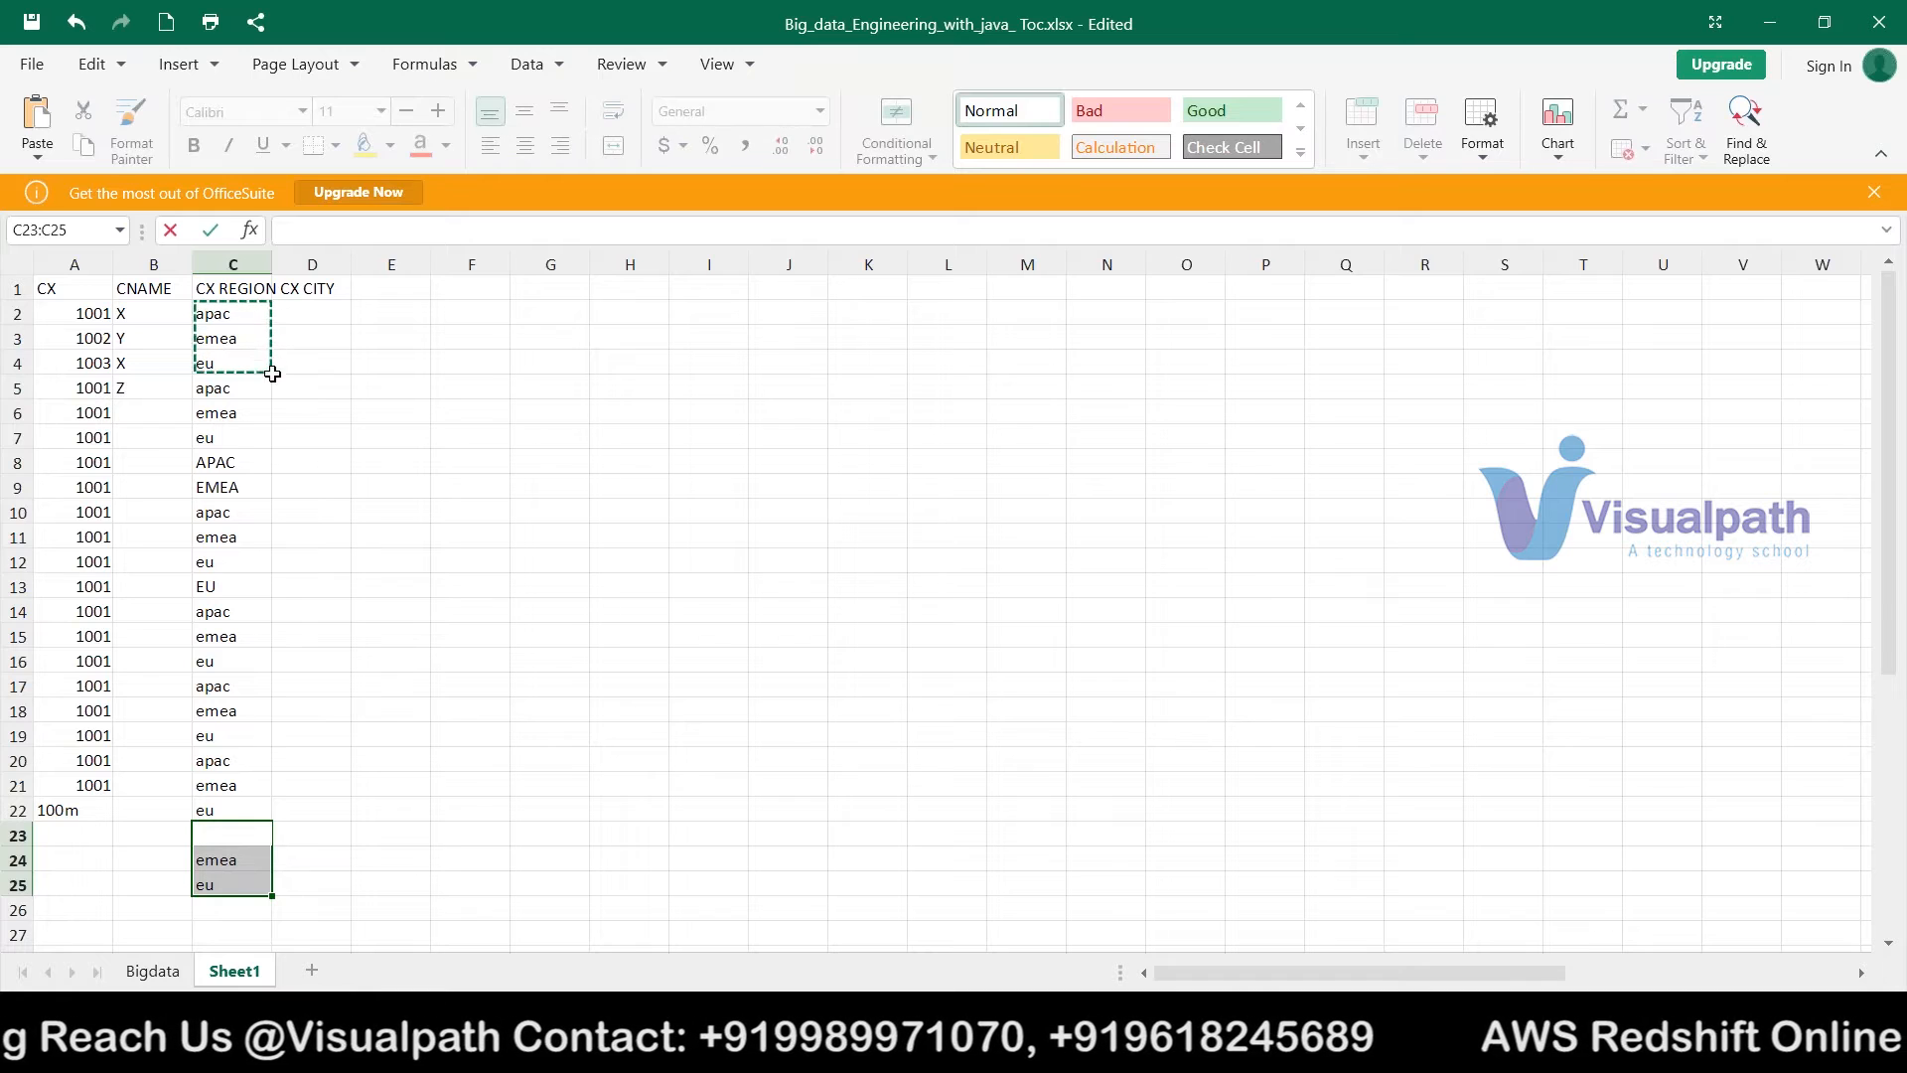
{"action": "left_click", "coordinate": [303, 316]}
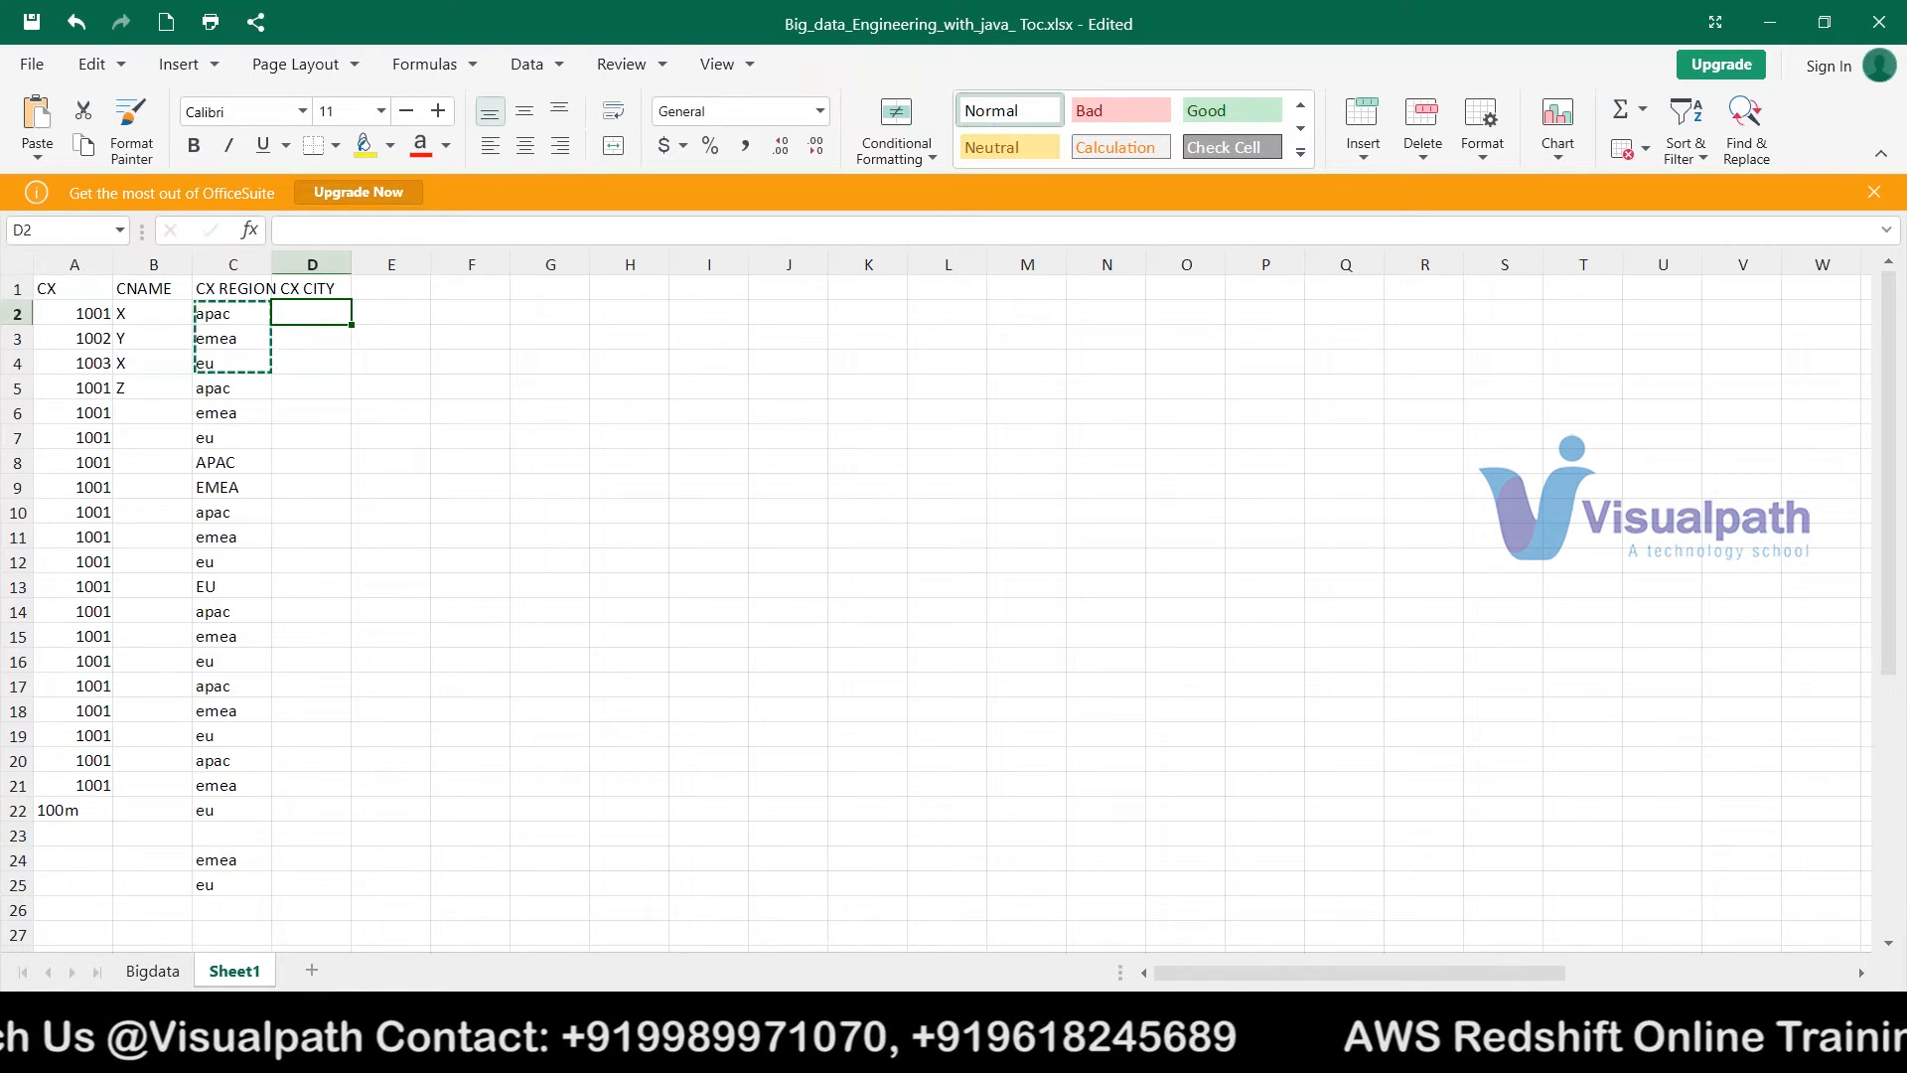
- Highlight the empty CX CITY cells from D2 to D22 beside the region values
{"action": "left_click", "coordinate": [223, 316]}
{"action": "left_click", "coordinate": [304, 313]}
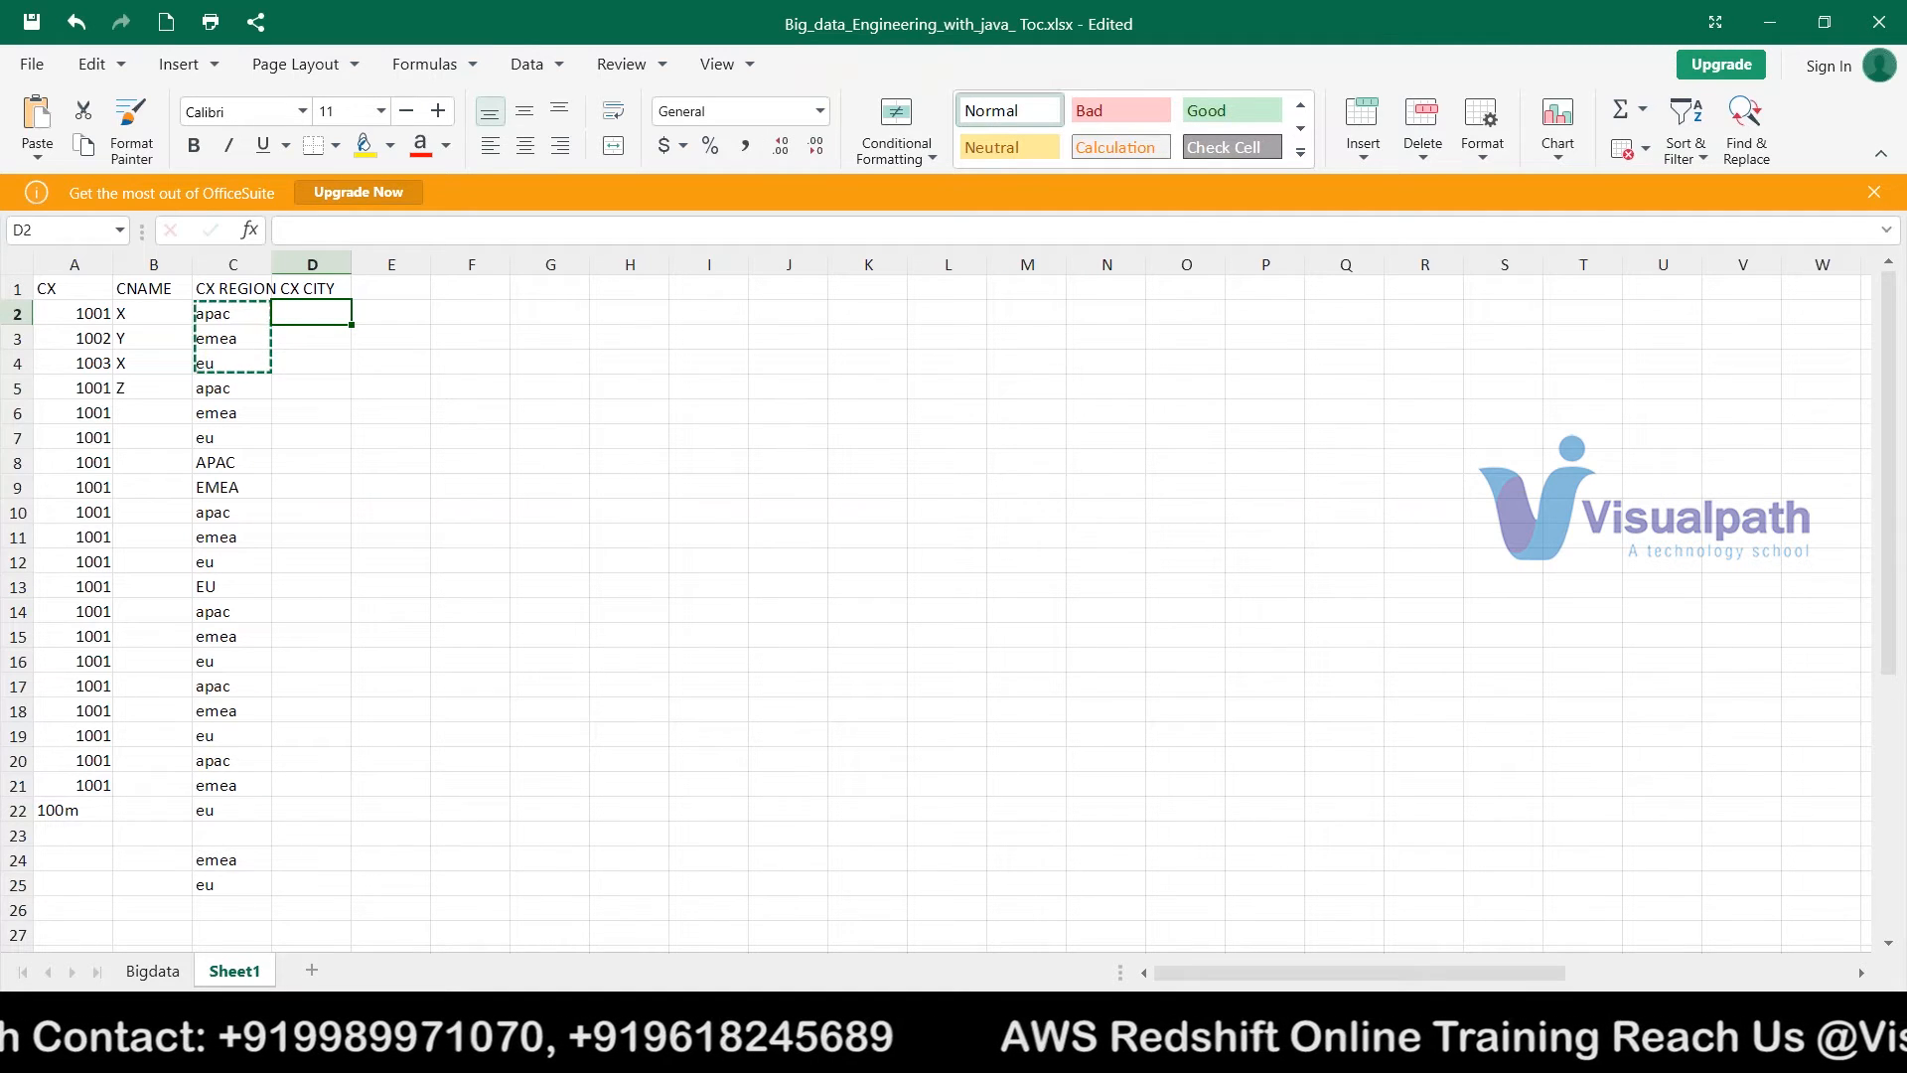
{"action": "key", "text": "shift+Down"}
{"action": "key", "text": "shift+Down"}
{"action": "key", "text": "shift+Down"}
{"action": "key", "text": "shift+Down"}
{"action": "key", "text": "shift+Down"}
{"action": "key", "text": "shift+Down"}
{"action": "key", "text": "shift+Down"}
{"action": "key", "text": "shift+Down"}
{"action": "key", "text": "shift+Down"}
{"action": "key", "text": "shift+Down"}
{"action": "key", "text": "shift+Down"}
{"action": "key", "text": "shift+Down"}
{"action": "key", "text": "shift+Down"}
{"action": "key", "text": "shift+Down"}
{"action": "key", "text": "shift+Down"}
{"action": "key", "text": "shift+Down"}
{"action": "key", "text": "shift+Down"}
{"action": "key", "text": "shift+Down"}
{"action": "key", "text": "shift+Down"}
{"action": "key", "text": "shift+Down"}
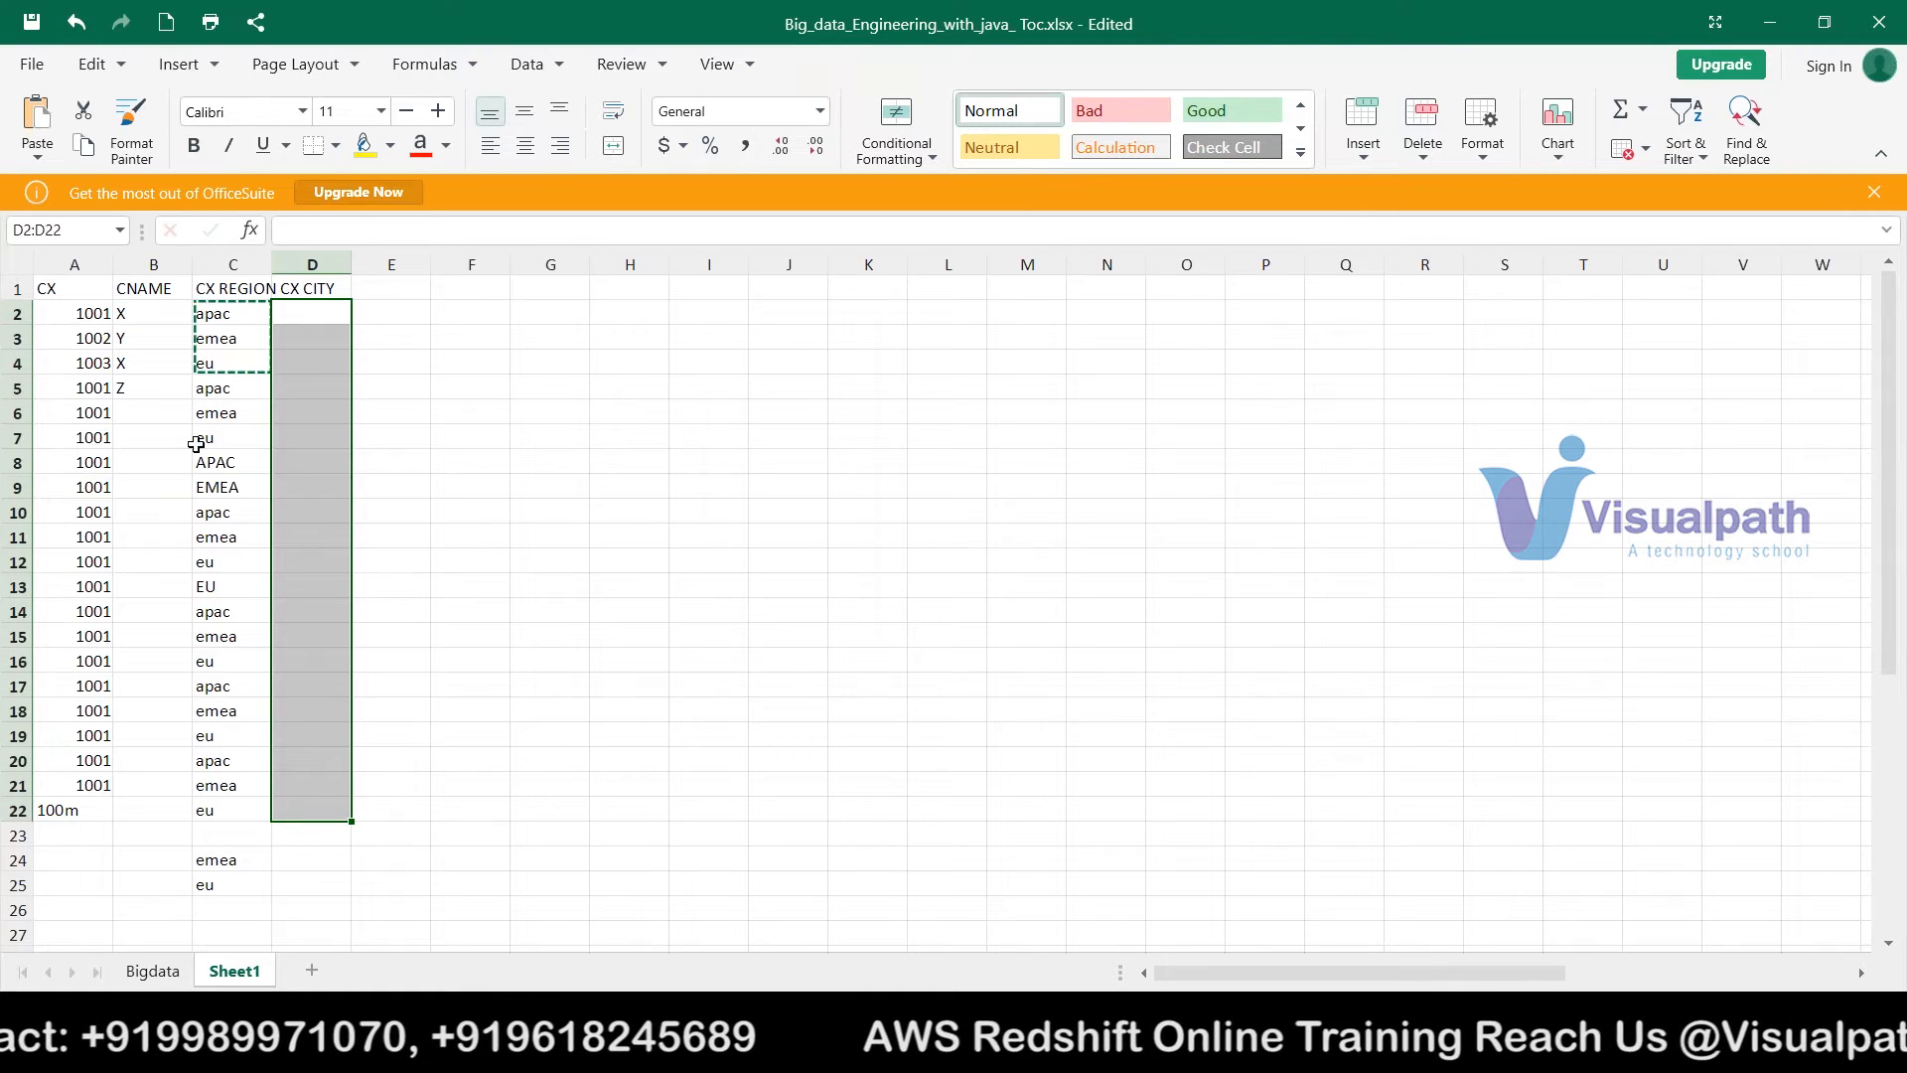
- Clear the surplus emea entry in C24 below the region list
{"action": "left_click", "coordinate": [217, 865]}
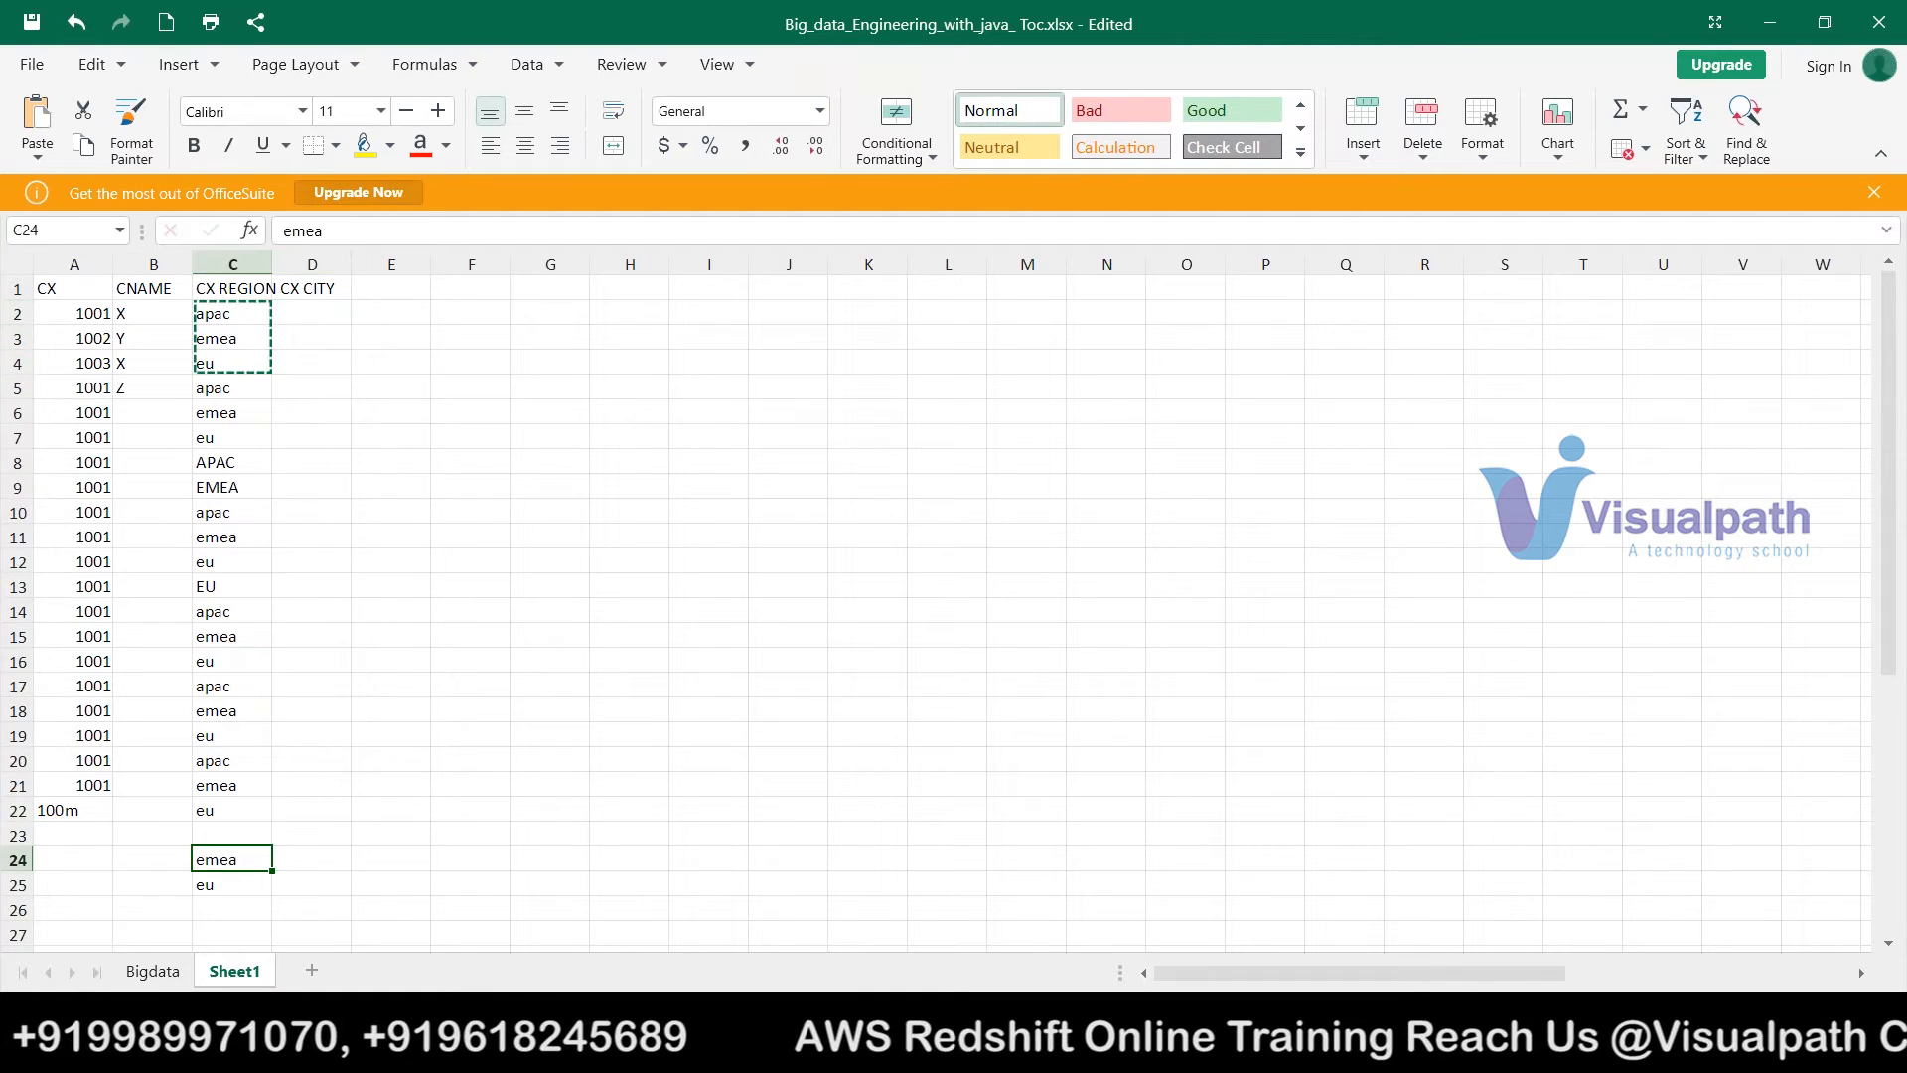
{"action": "key", "text": "shift+Down"}
{"action": "key", "text": "BackSpace"}
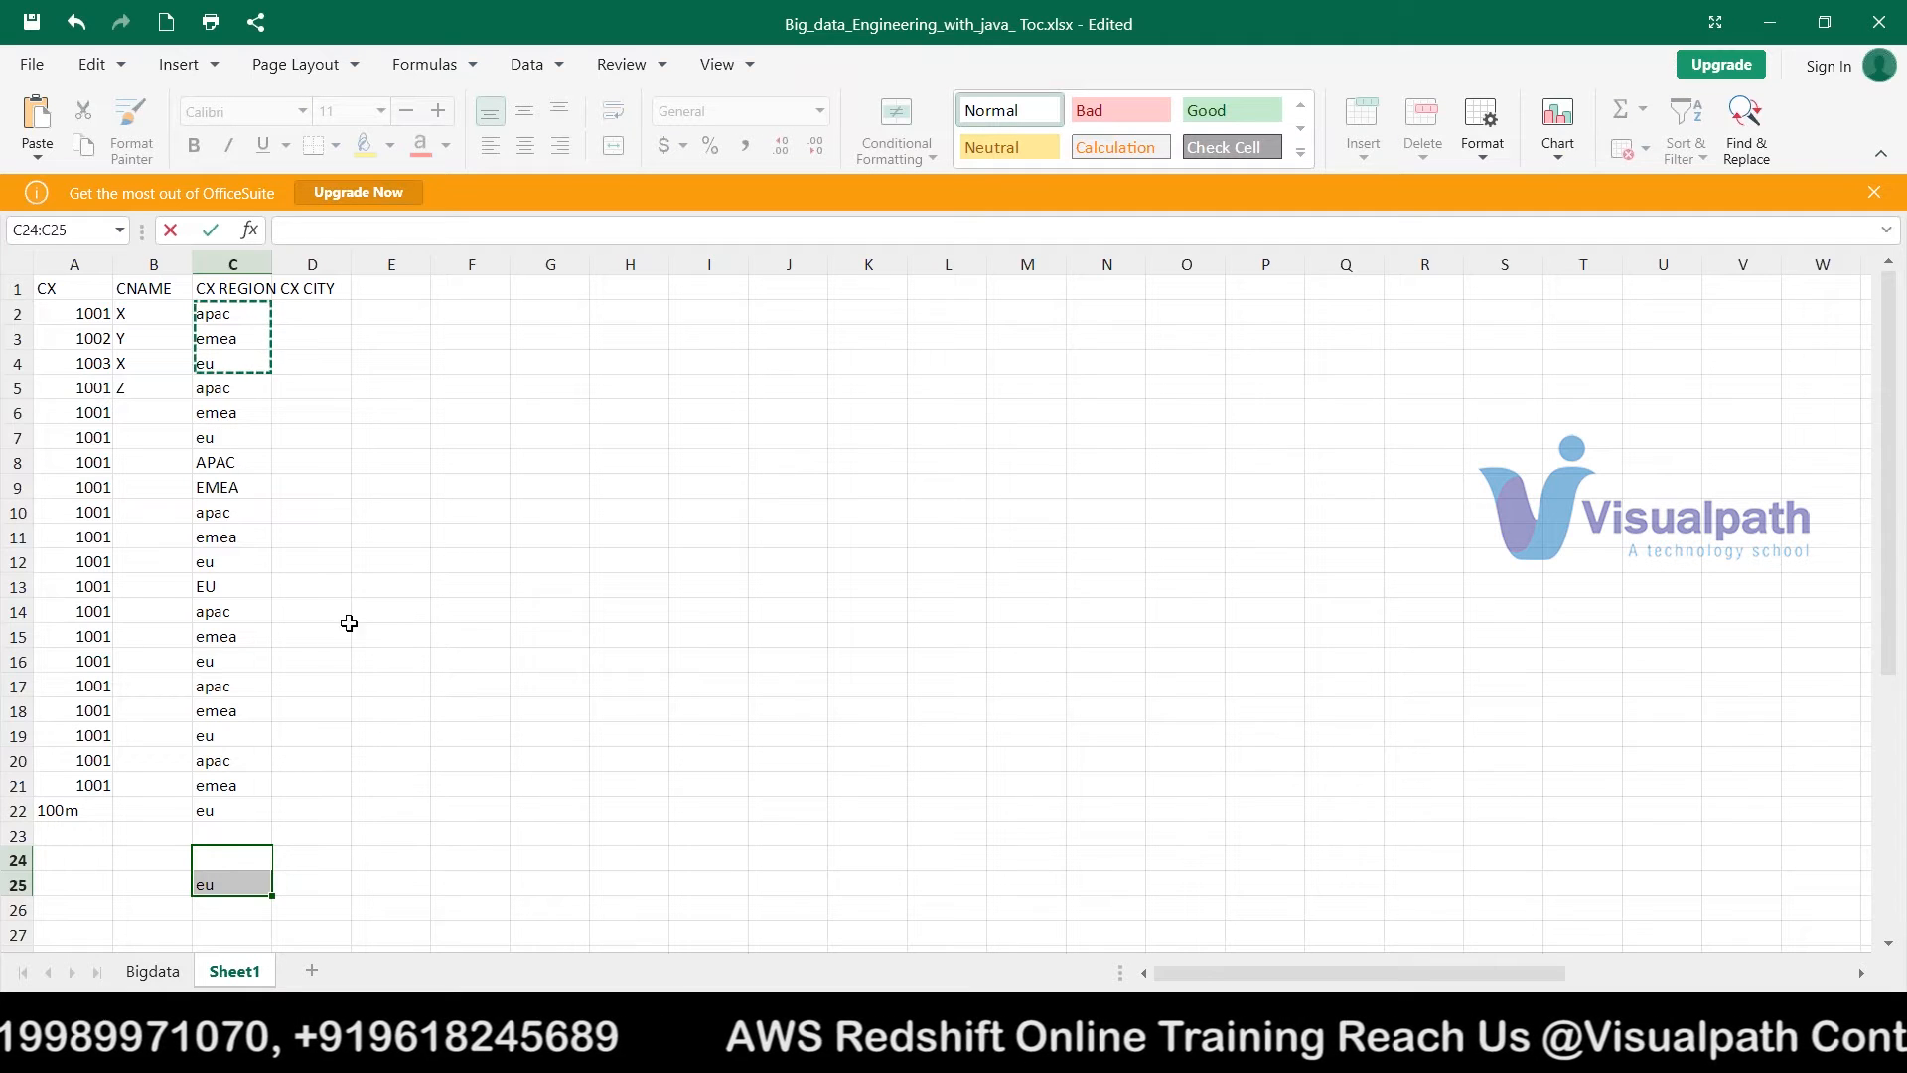
{"action": "left_click", "coordinate": [319, 315]}
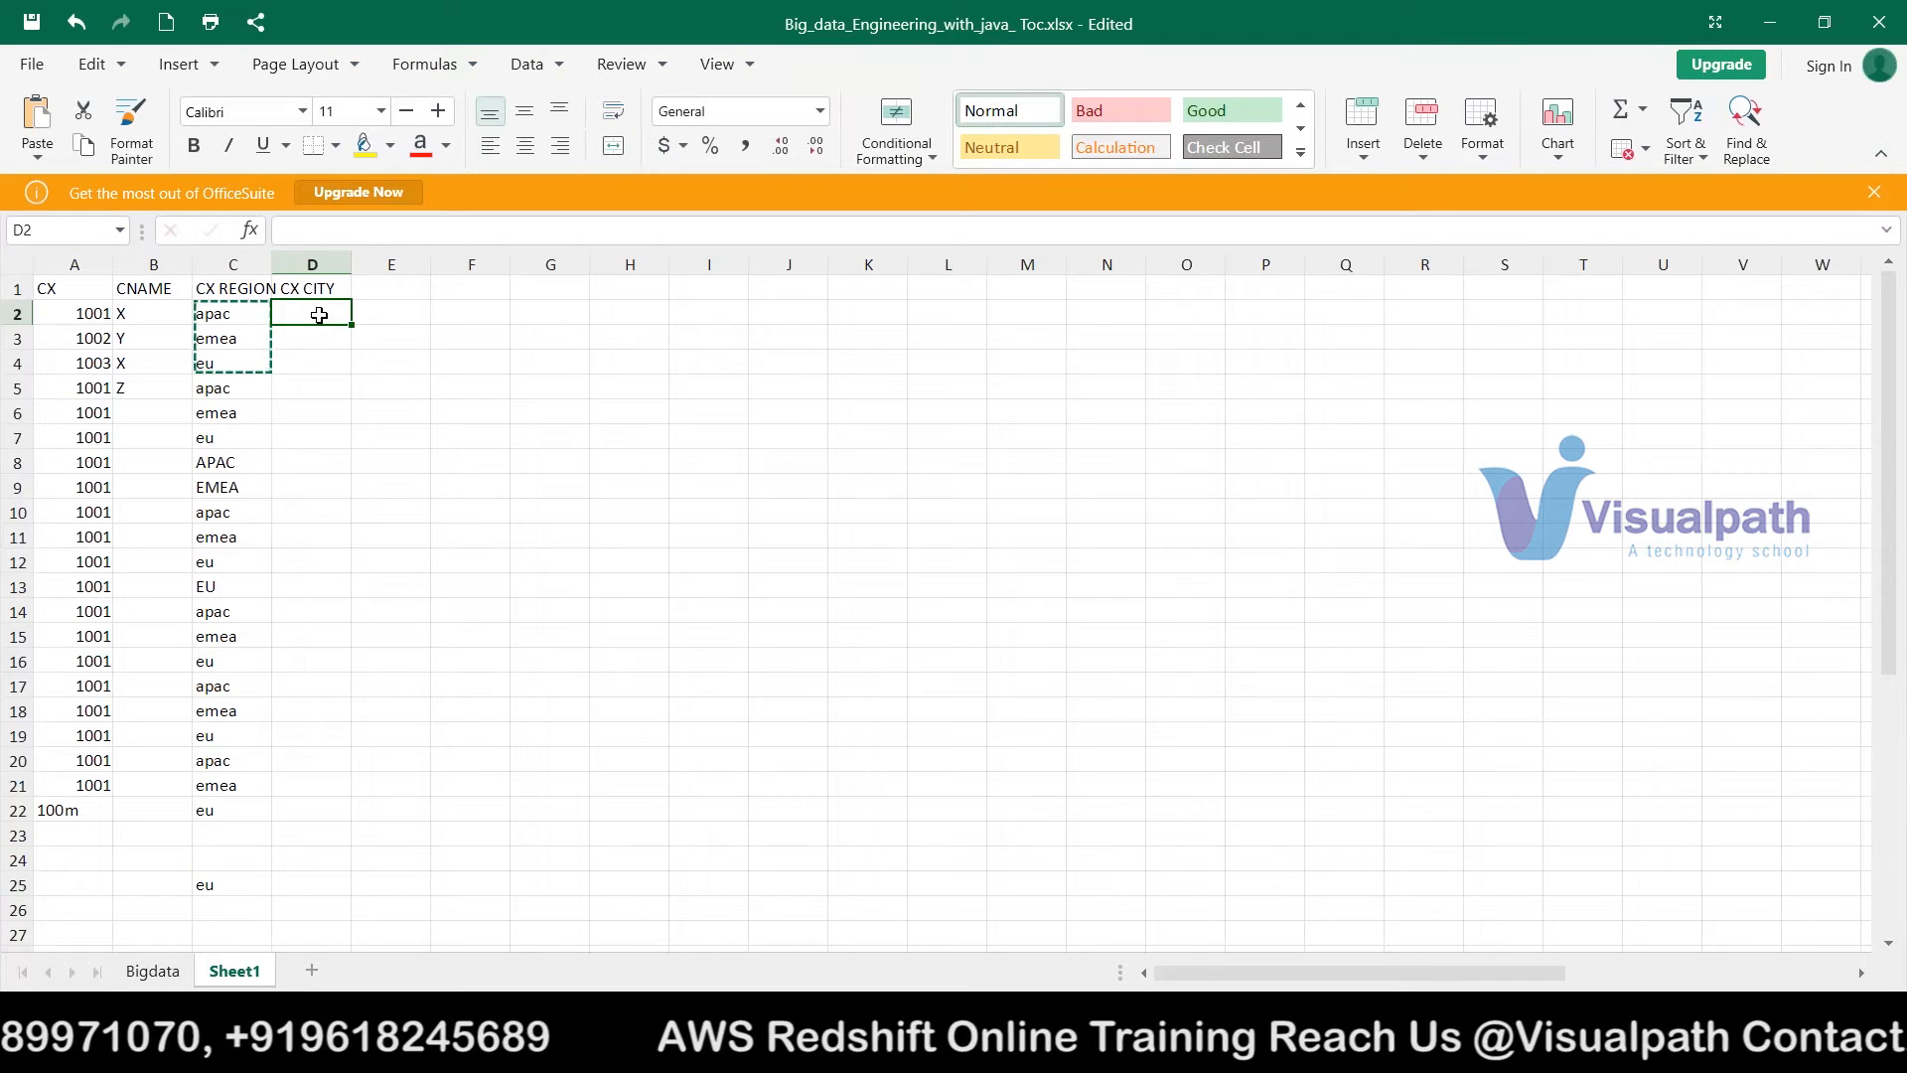
- Highlight the blank CX CITY range D2:D22 again
{"action": "key", "text": "shift+Down"}
{"action": "key", "text": "shift+Down"}
{"action": "key", "text": "shift+Down"}
{"action": "key", "text": "shift+Down"}
{"action": "key", "text": "shift+Down"}
{"action": "key", "text": "shift+Down"}
{"action": "key", "text": "shift+Down"}
{"action": "key", "text": "shift+Down"}
{"action": "key", "text": "shift+Down"}
{"action": "key", "text": "shift+Down"}
{"action": "key", "text": "shift+Down"}
{"action": "key", "text": "shift+Down"}
{"action": "key", "text": "shift+Down"}
{"action": "key", "text": "shift+Down"}
{"action": "key", "text": "shift+Down"}
{"action": "key", "text": "shift+Down"}
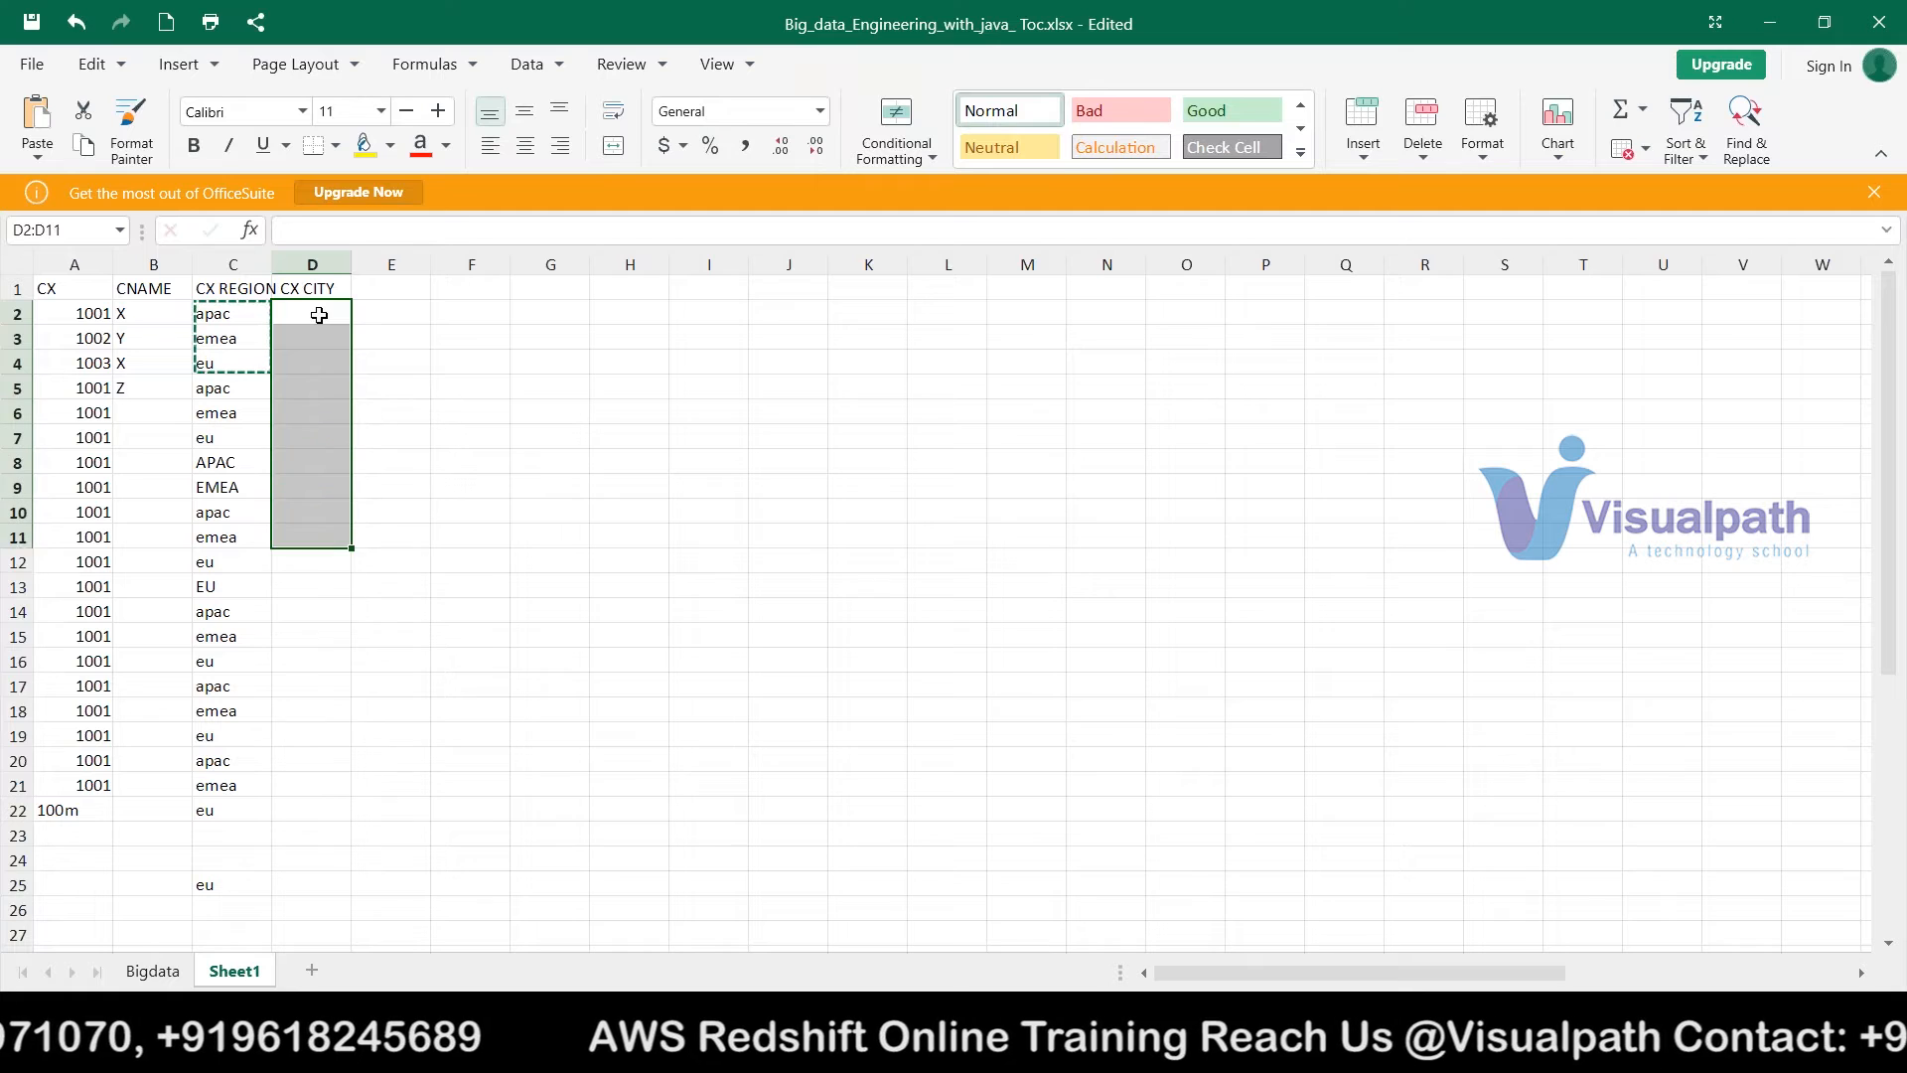
{"action": "key", "text": "shift+Down"}
{"action": "key", "text": "shift+Down"}
{"action": "key", "text": "shift+Down"}
{"action": "key", "text": "shift+Down"}
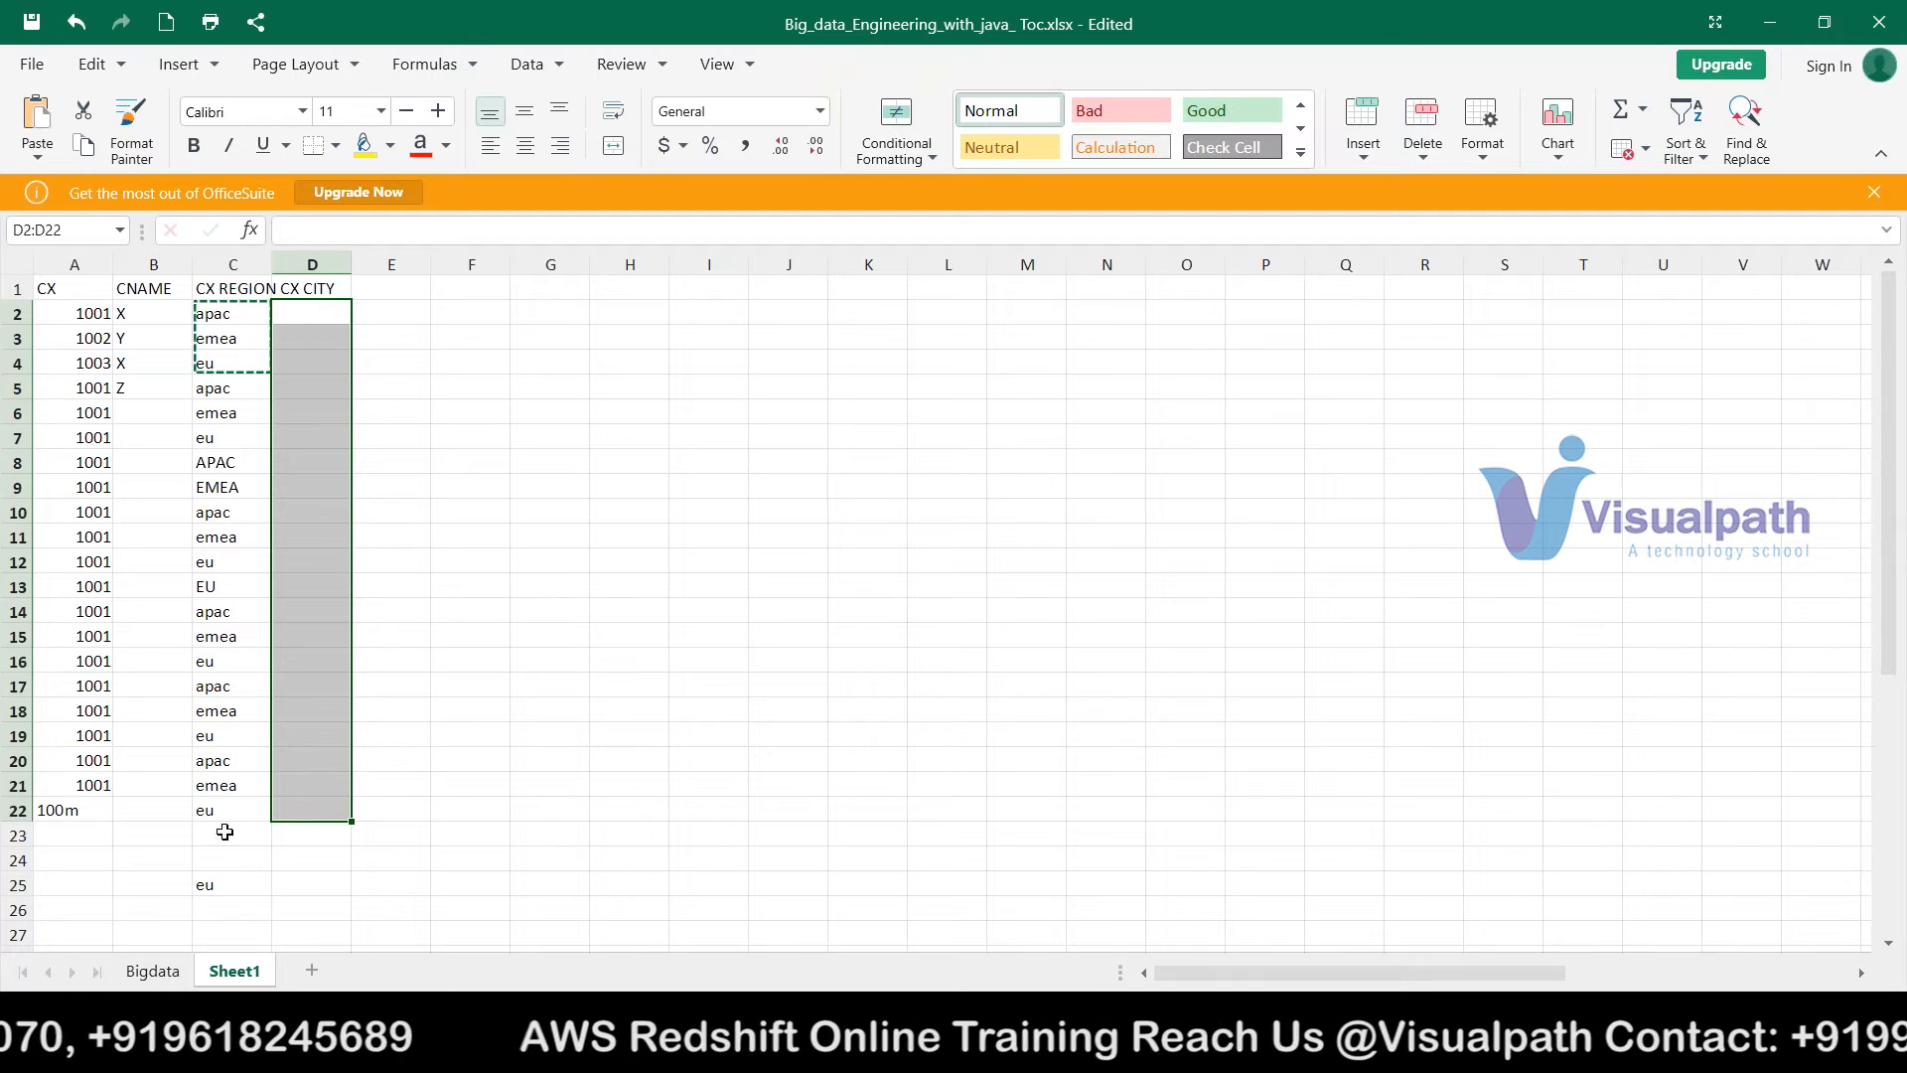
- Clear the leftover eu entry in C25 below the region list
{"action": "left_click", "coordinate": [201, 884]}
{"action": "key", "text": "BackSpace"}
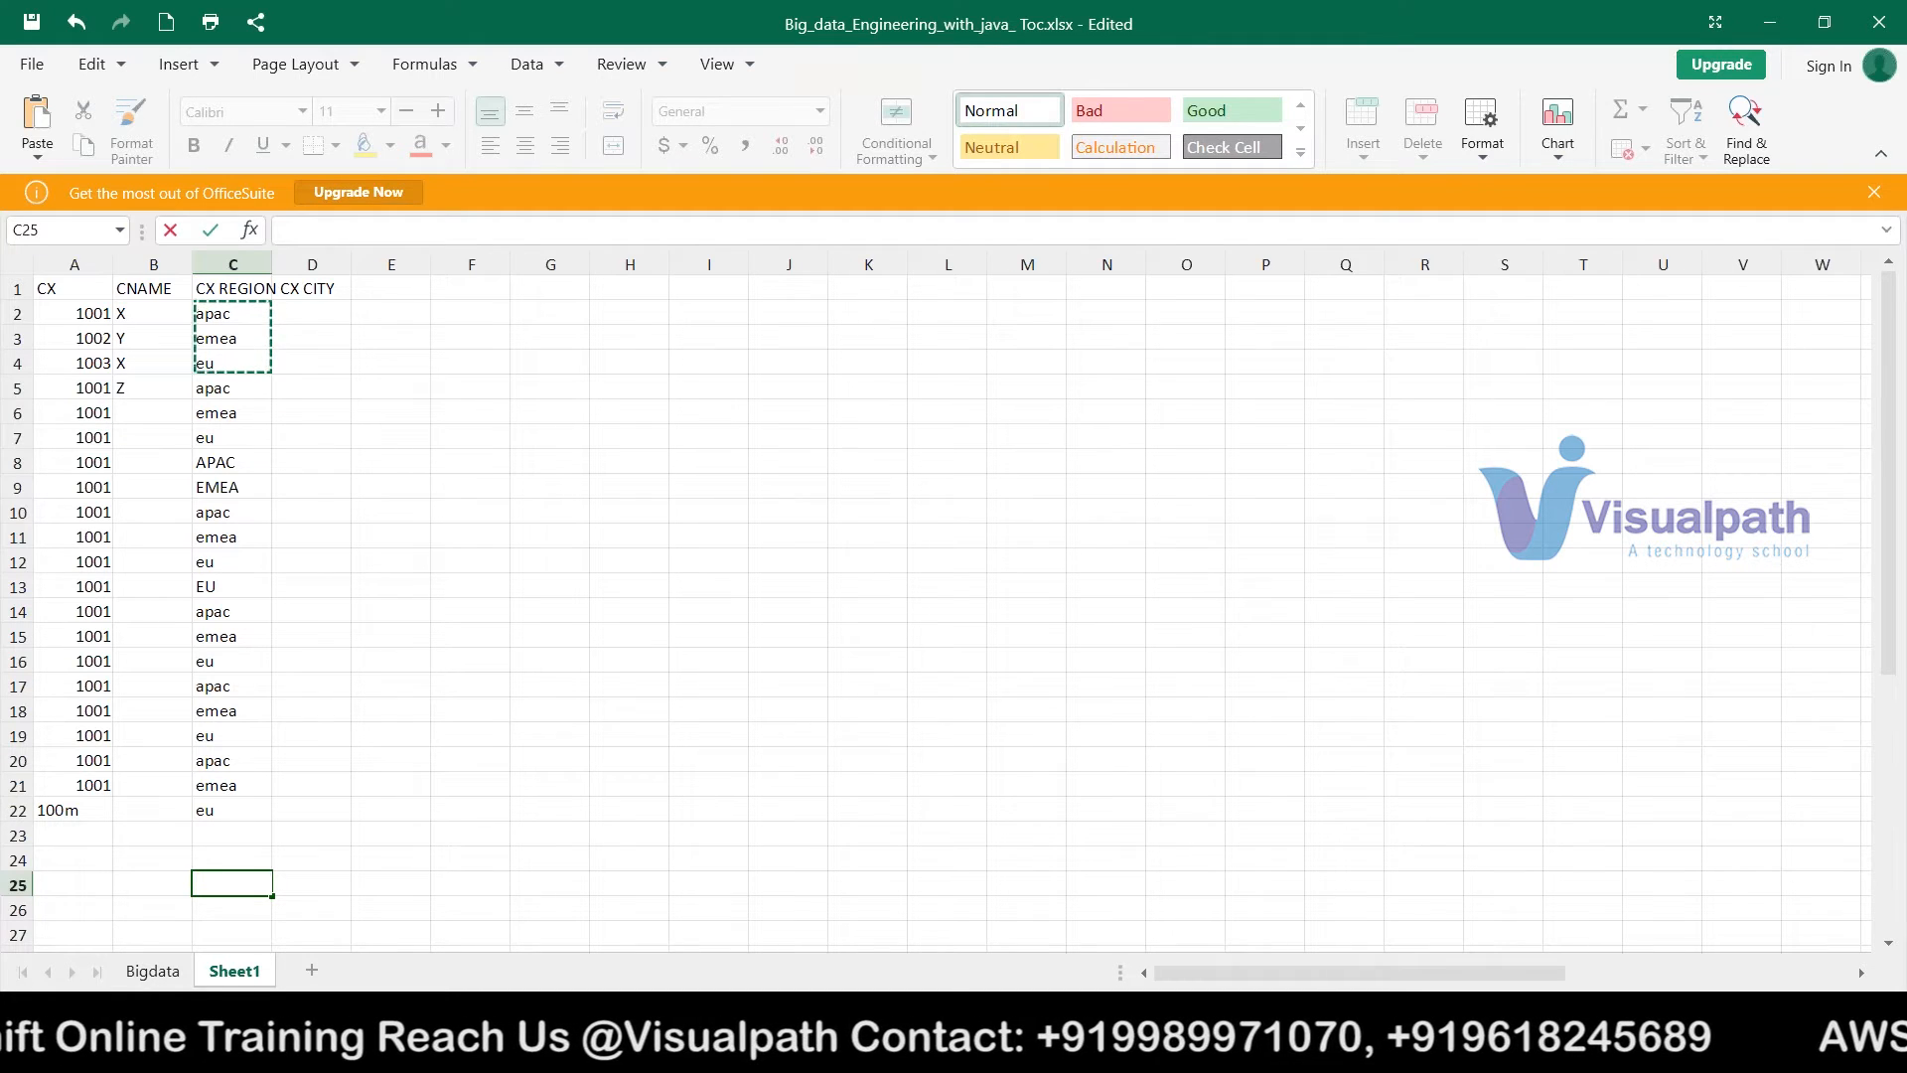
{"action": "left_click", "coordinate": [228, 307]}
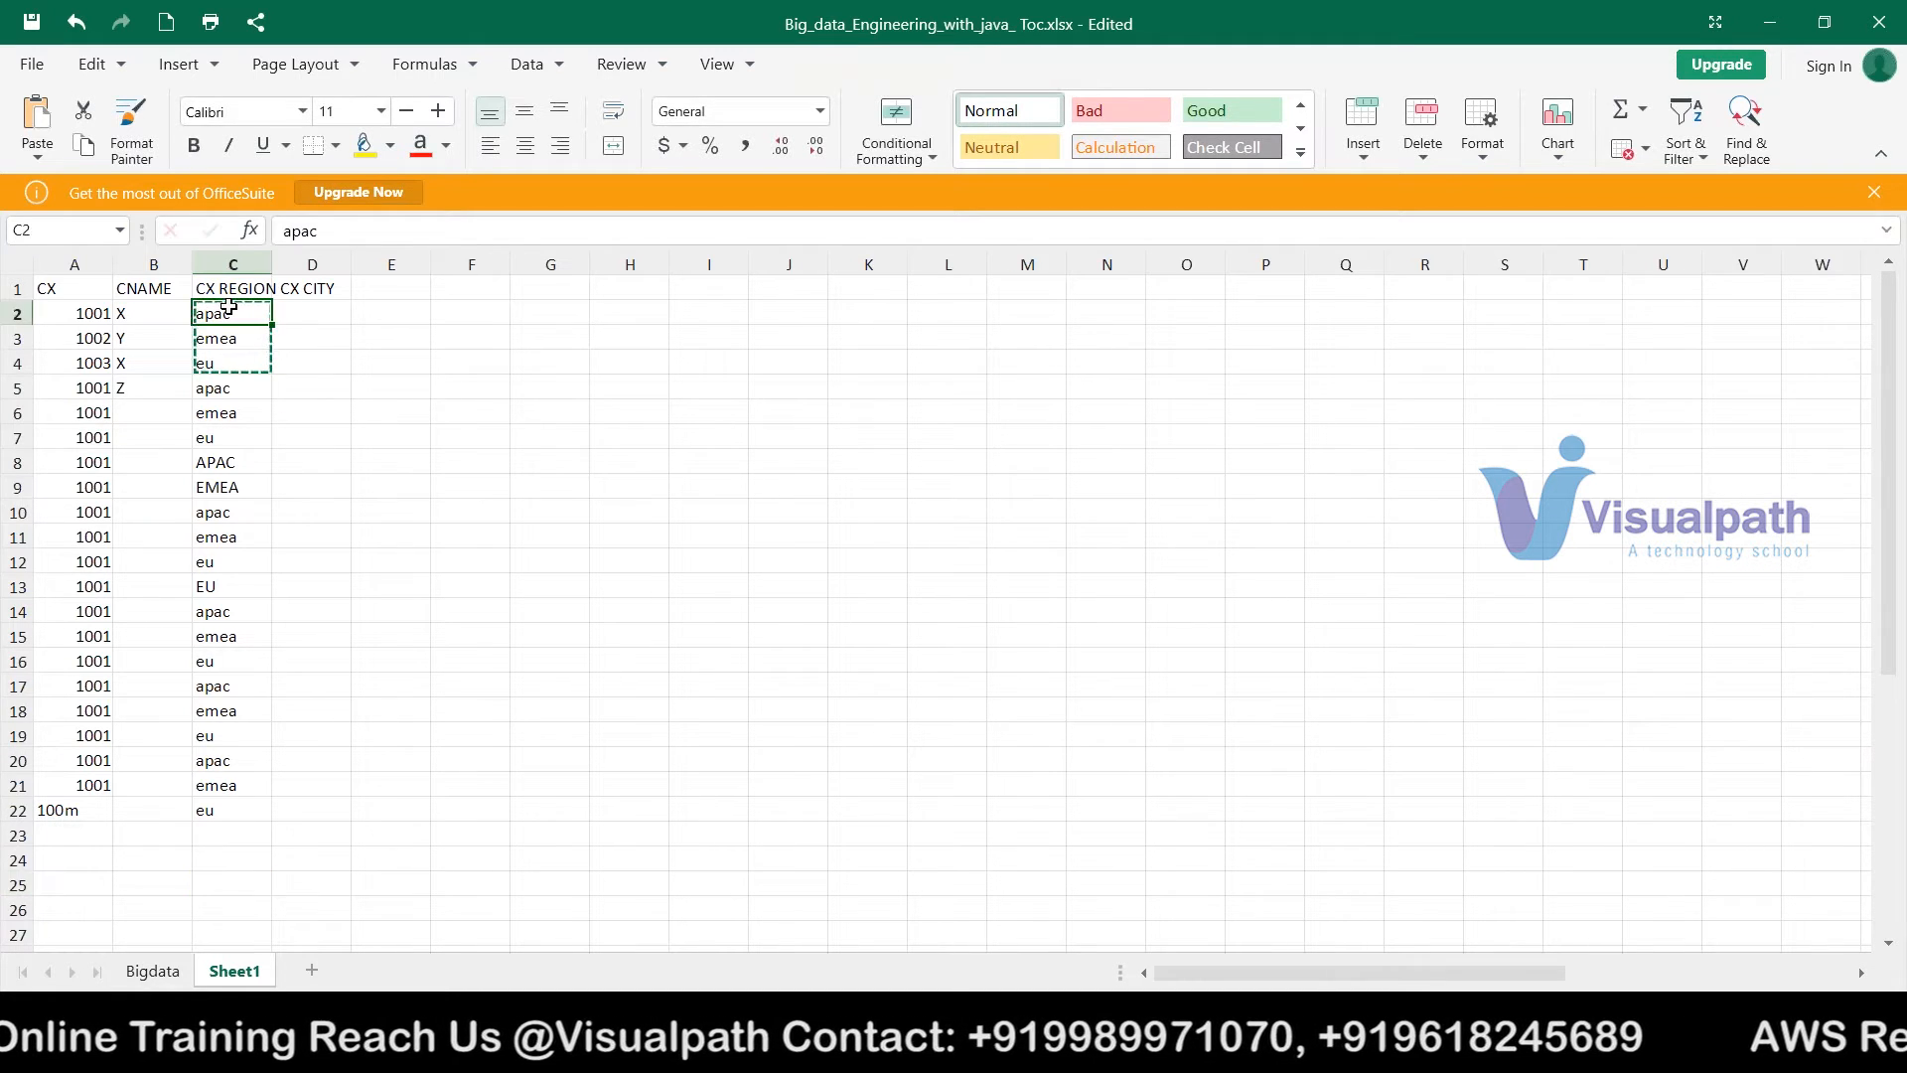
- Highlight the CX REGION values from C2 down through C23 to review the repeated regions
{"action": "key", "text": "shift+Down"}
{"action": "key", "text": "shift+Down"}
{"action": "key", "text": "shift+Down"}
{"action": "key", "text": "shift+Down"}
{"action": "key", "text": "shift+Down"}
{"action": "key", "text": "shift+Down"}
{"action": "key", "text": "shift+Down"}
{"action": "key", "text": "shift+Down"}
{"action": "key", "text": "shift+Down"}
{"action": "key", "text": "shift+Down"}
{"action": "key", "text": "shift+Down"}
{"action": "key", "text": "shift+Down"}
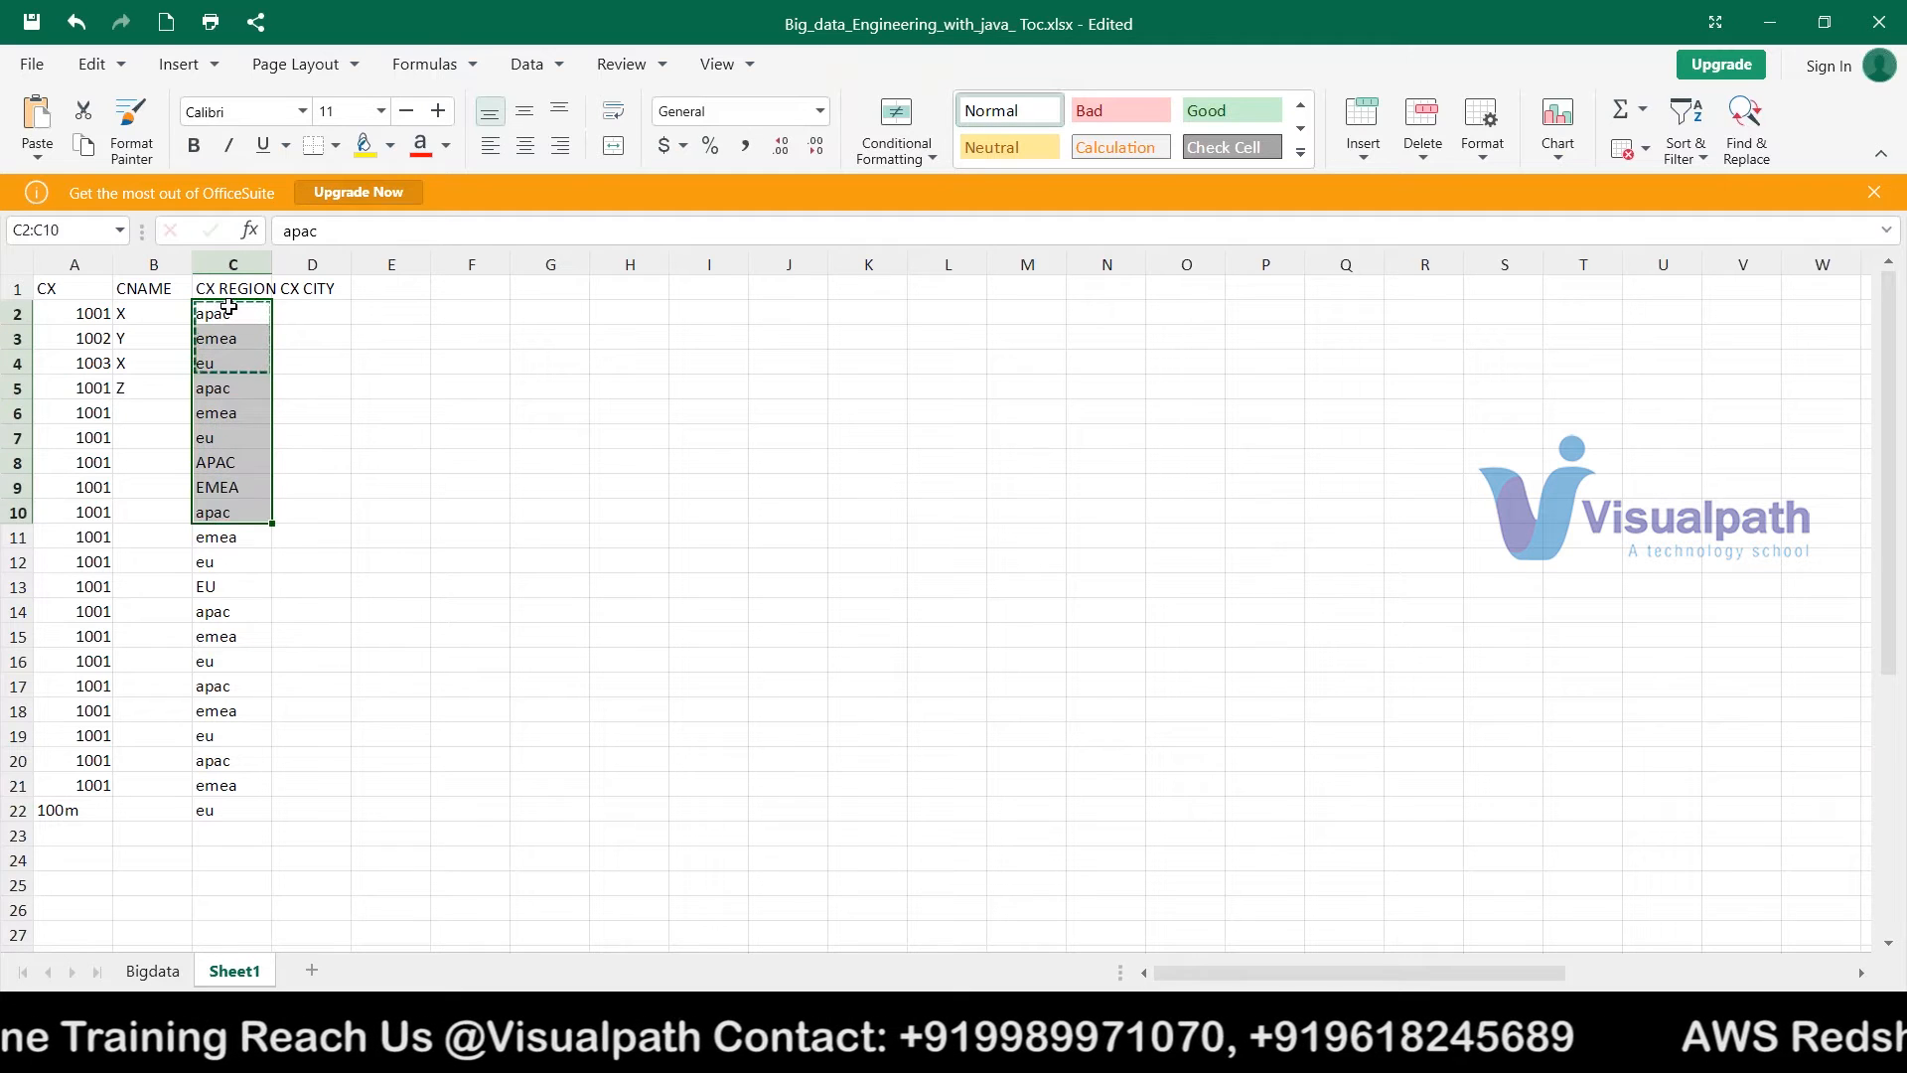
{"action": "key", "text": "shift+Down"}
{"action": "key", "text": "shift+Down"}
{"action": "key", "text": "shift+Down"}
{"action": "key", "text": "shift+Down"}
{"action": "key", "text": "shift+Down"}
{"action": "key", "text": "shift+Down"}
{"action": "key", "text": "shift+Down"}
{"action": "key", "text": "shift+Down"}
{"action": "key", "text": "shift+Down"}
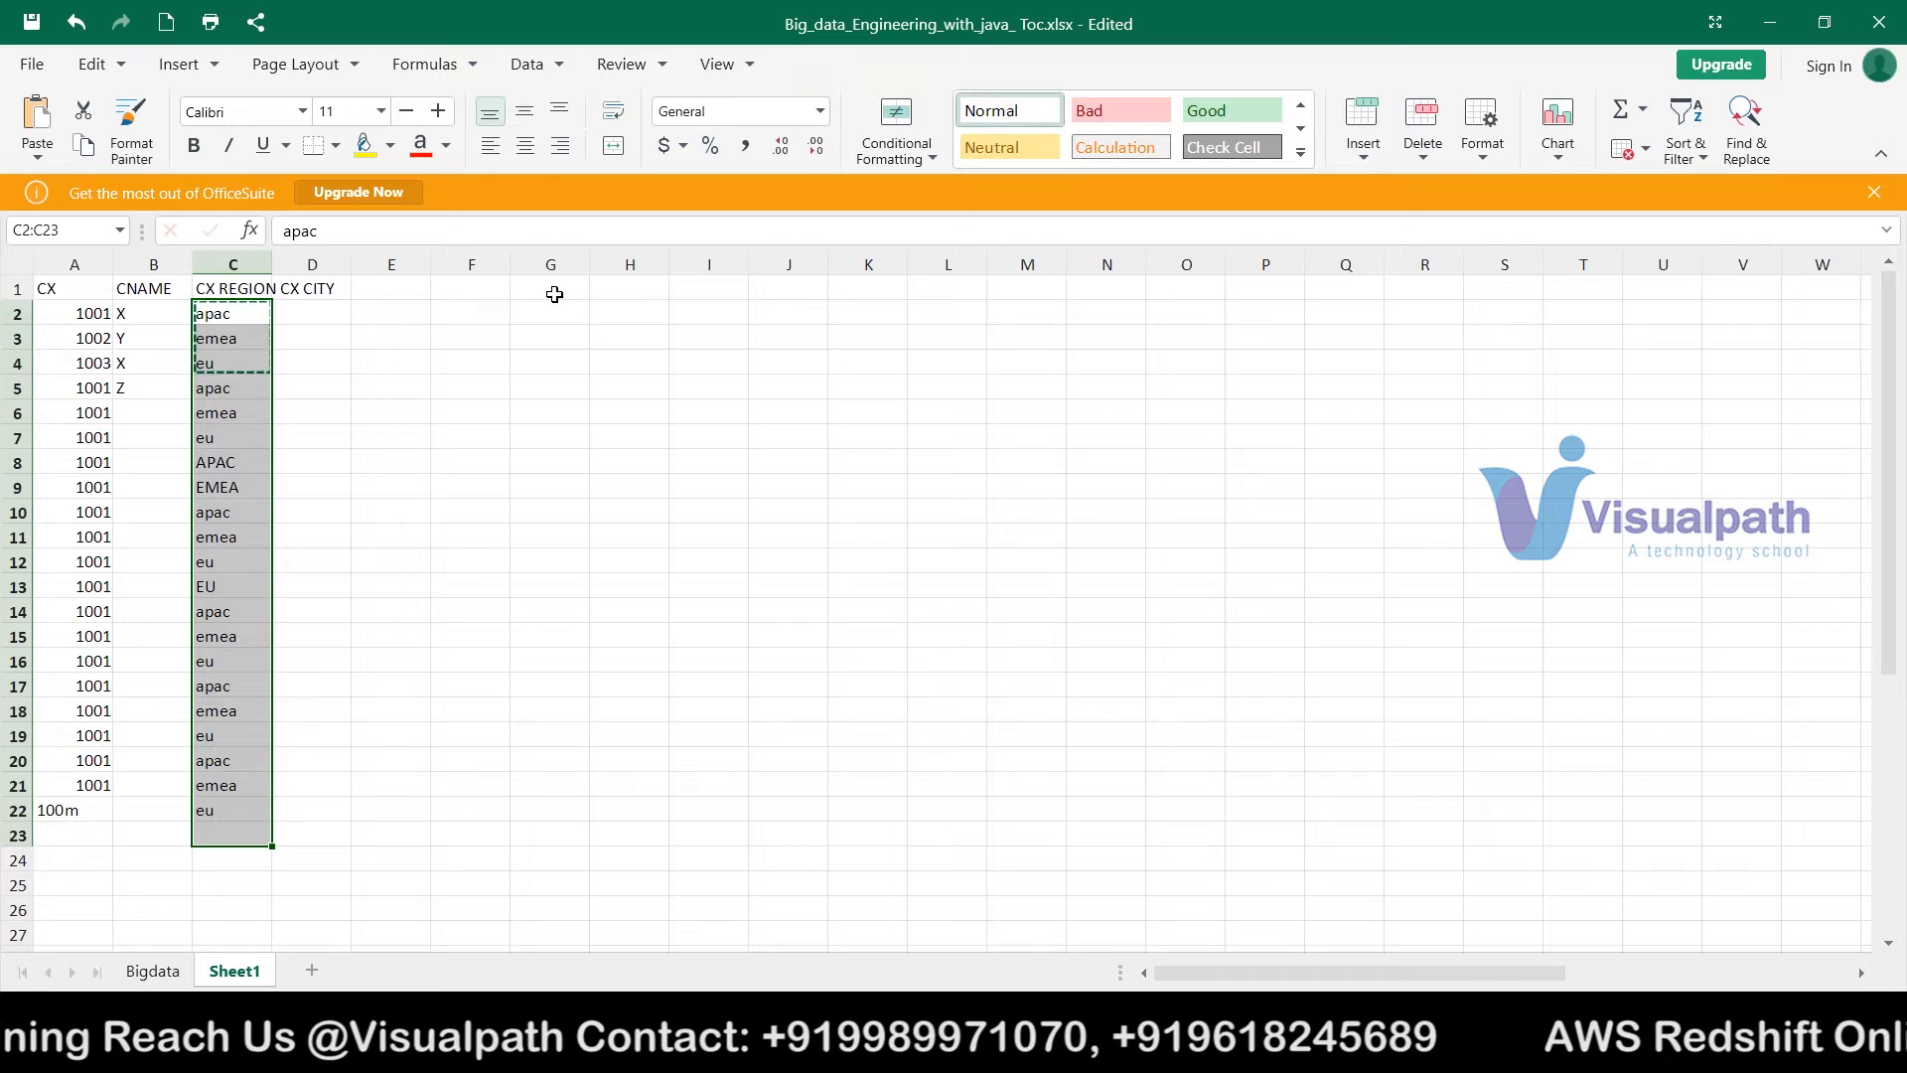
- Enter the heading cX in G1 for a customer table and REGION in K1 for a separate region table
{"action": "left_click", "coordinate": [551, 291]}
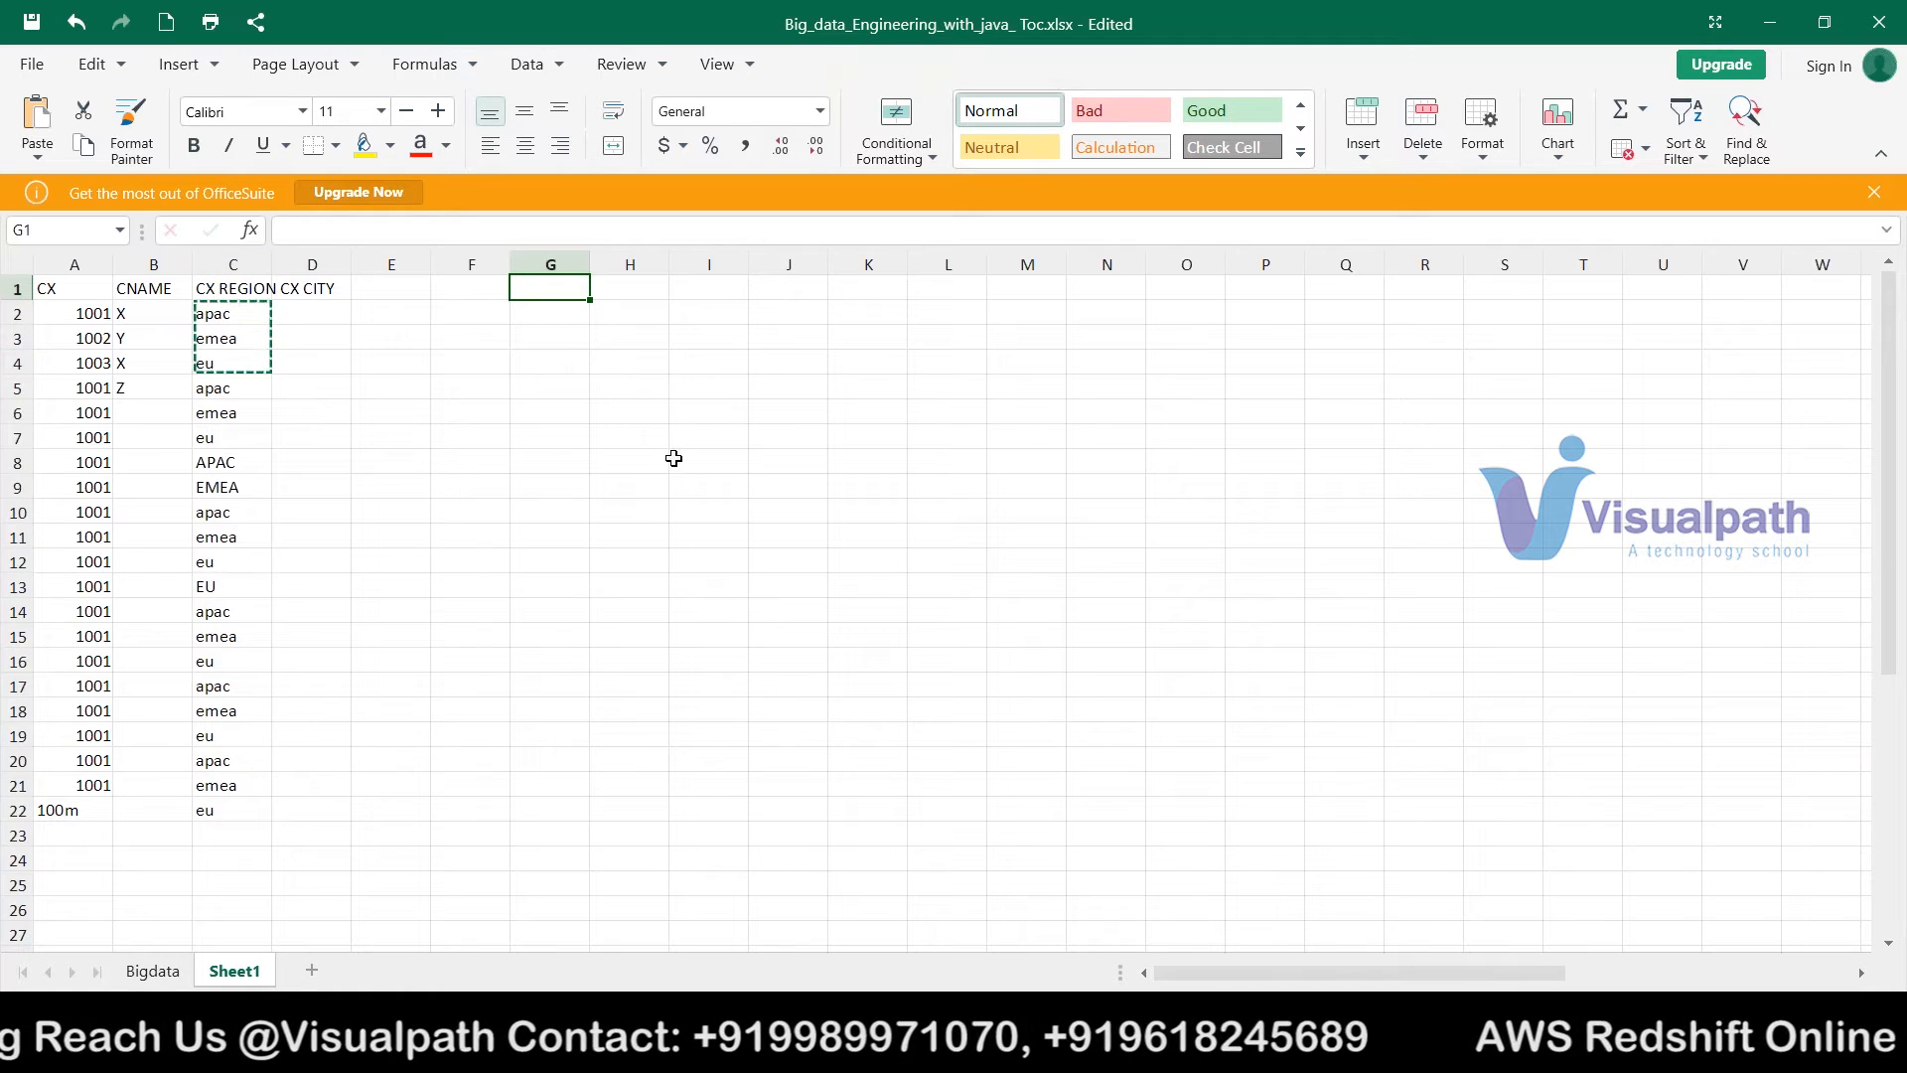
{"action": "type", "text": "cX"}
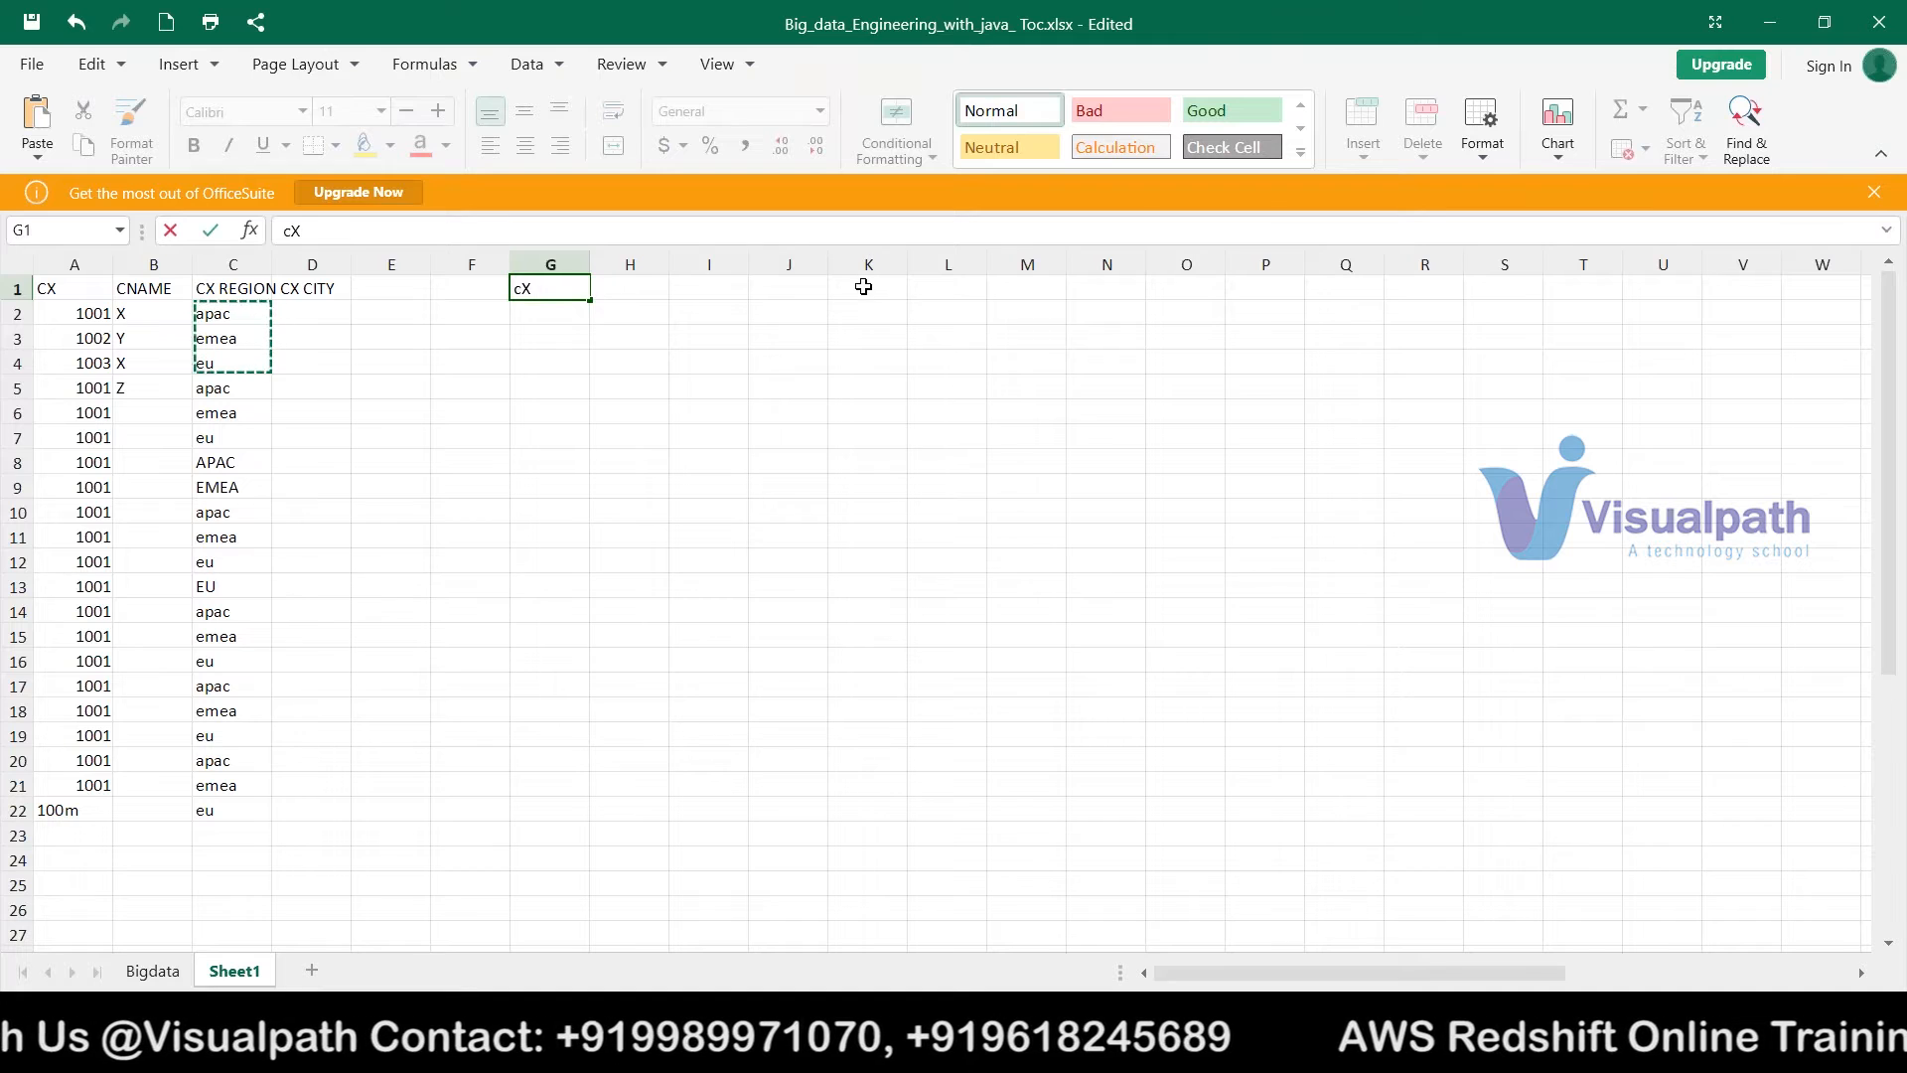
{"action": "left_click", "coordinate": [864, 286]}
{"action": "type", "text": "rEGION"}
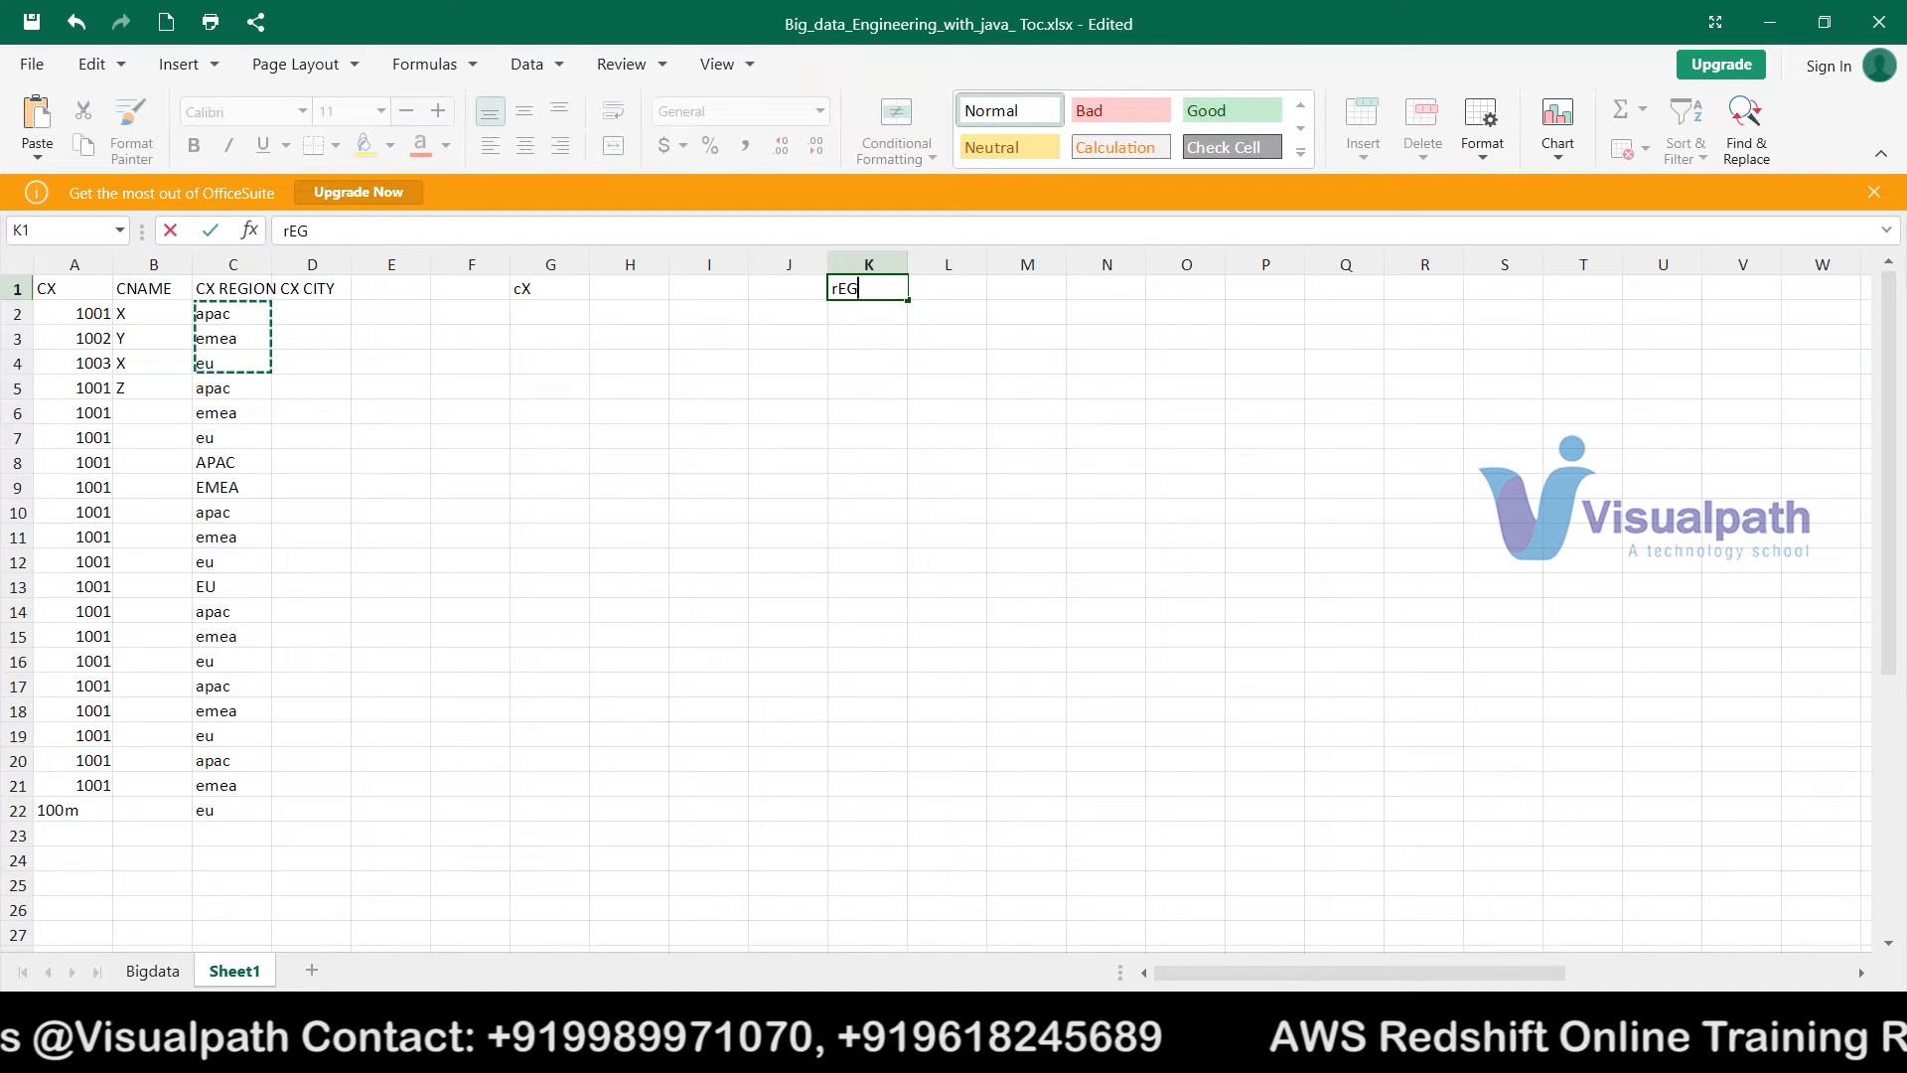
{"action": "key", "text": "BackSpace"}
{"action": "key", "text": "BackSpace"}
{"action": "key", "text": "BackSpace"}
{"action": "key", "text": "BackSpace"}
{"action": "key", "text": "BackSpace"}
{"action": "key", "text": "BackSpace"}
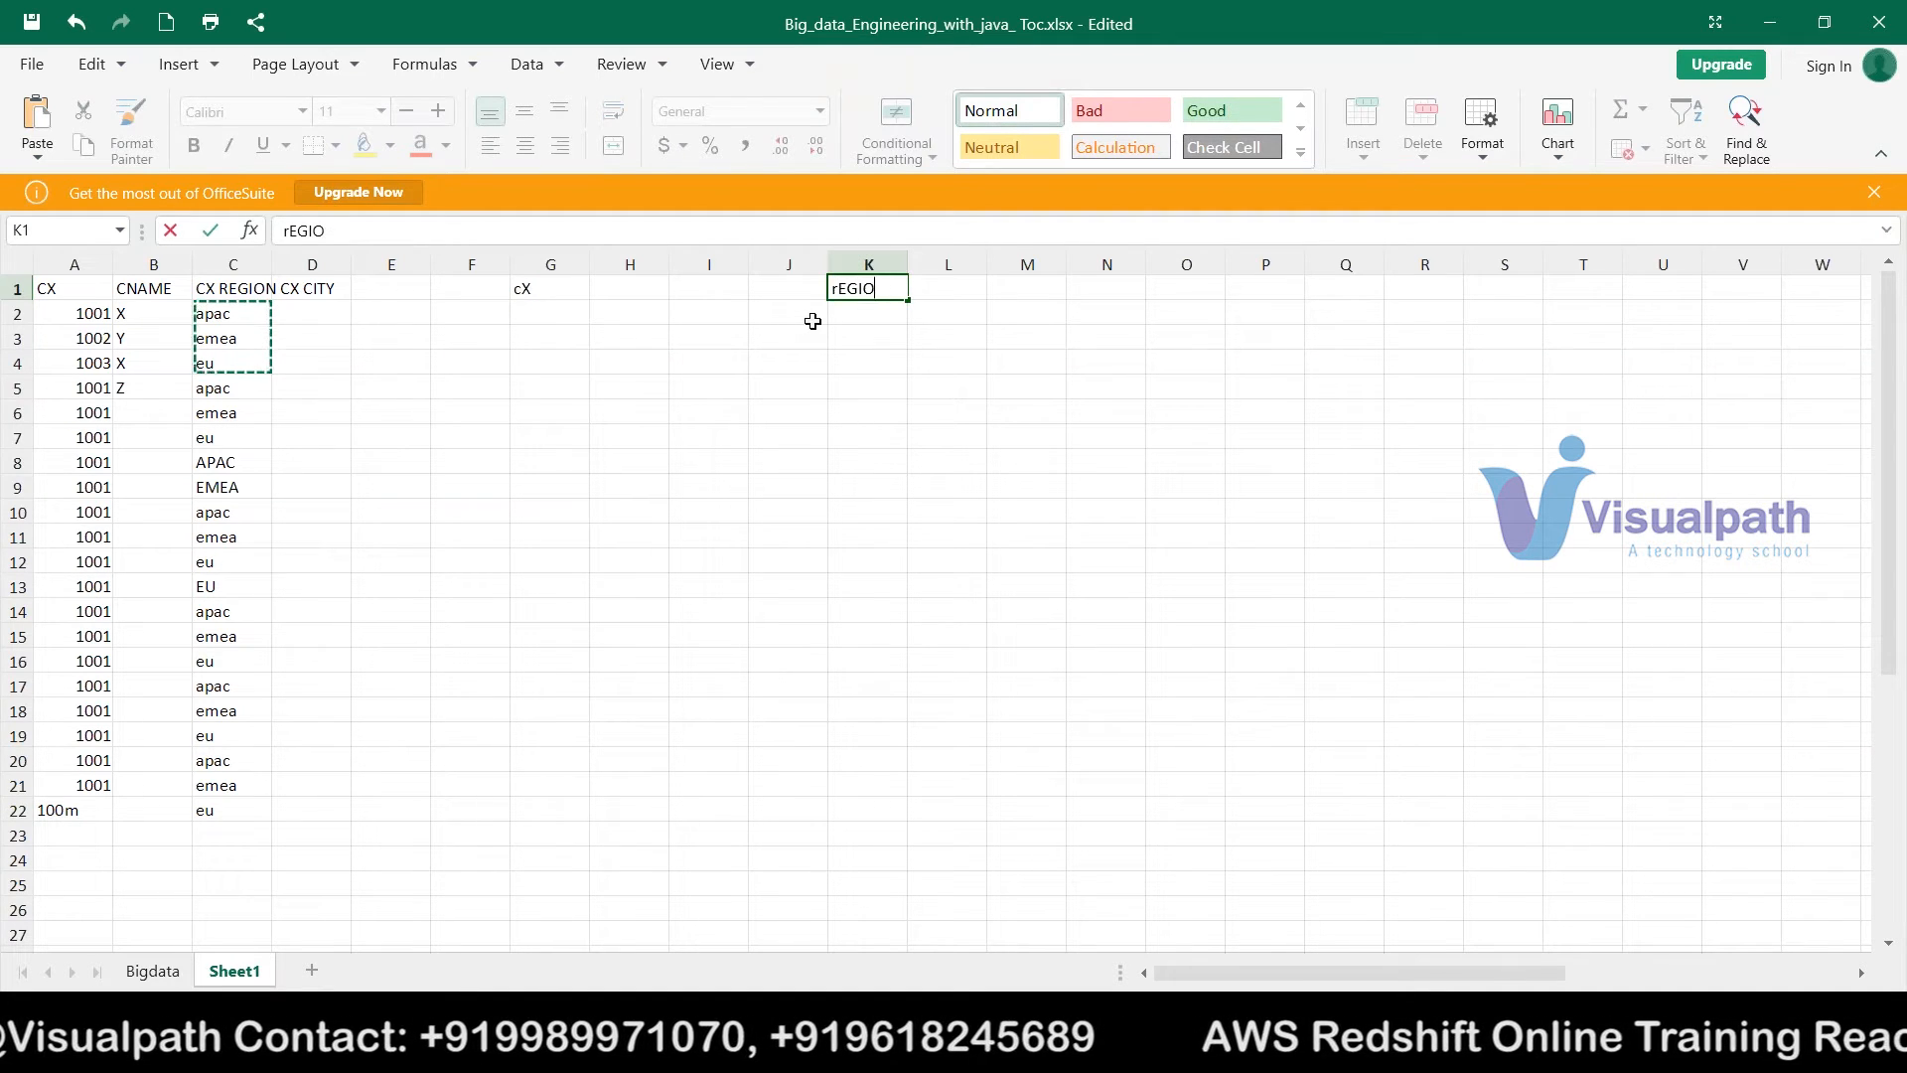
{"action": "type", "text": "REGION"}
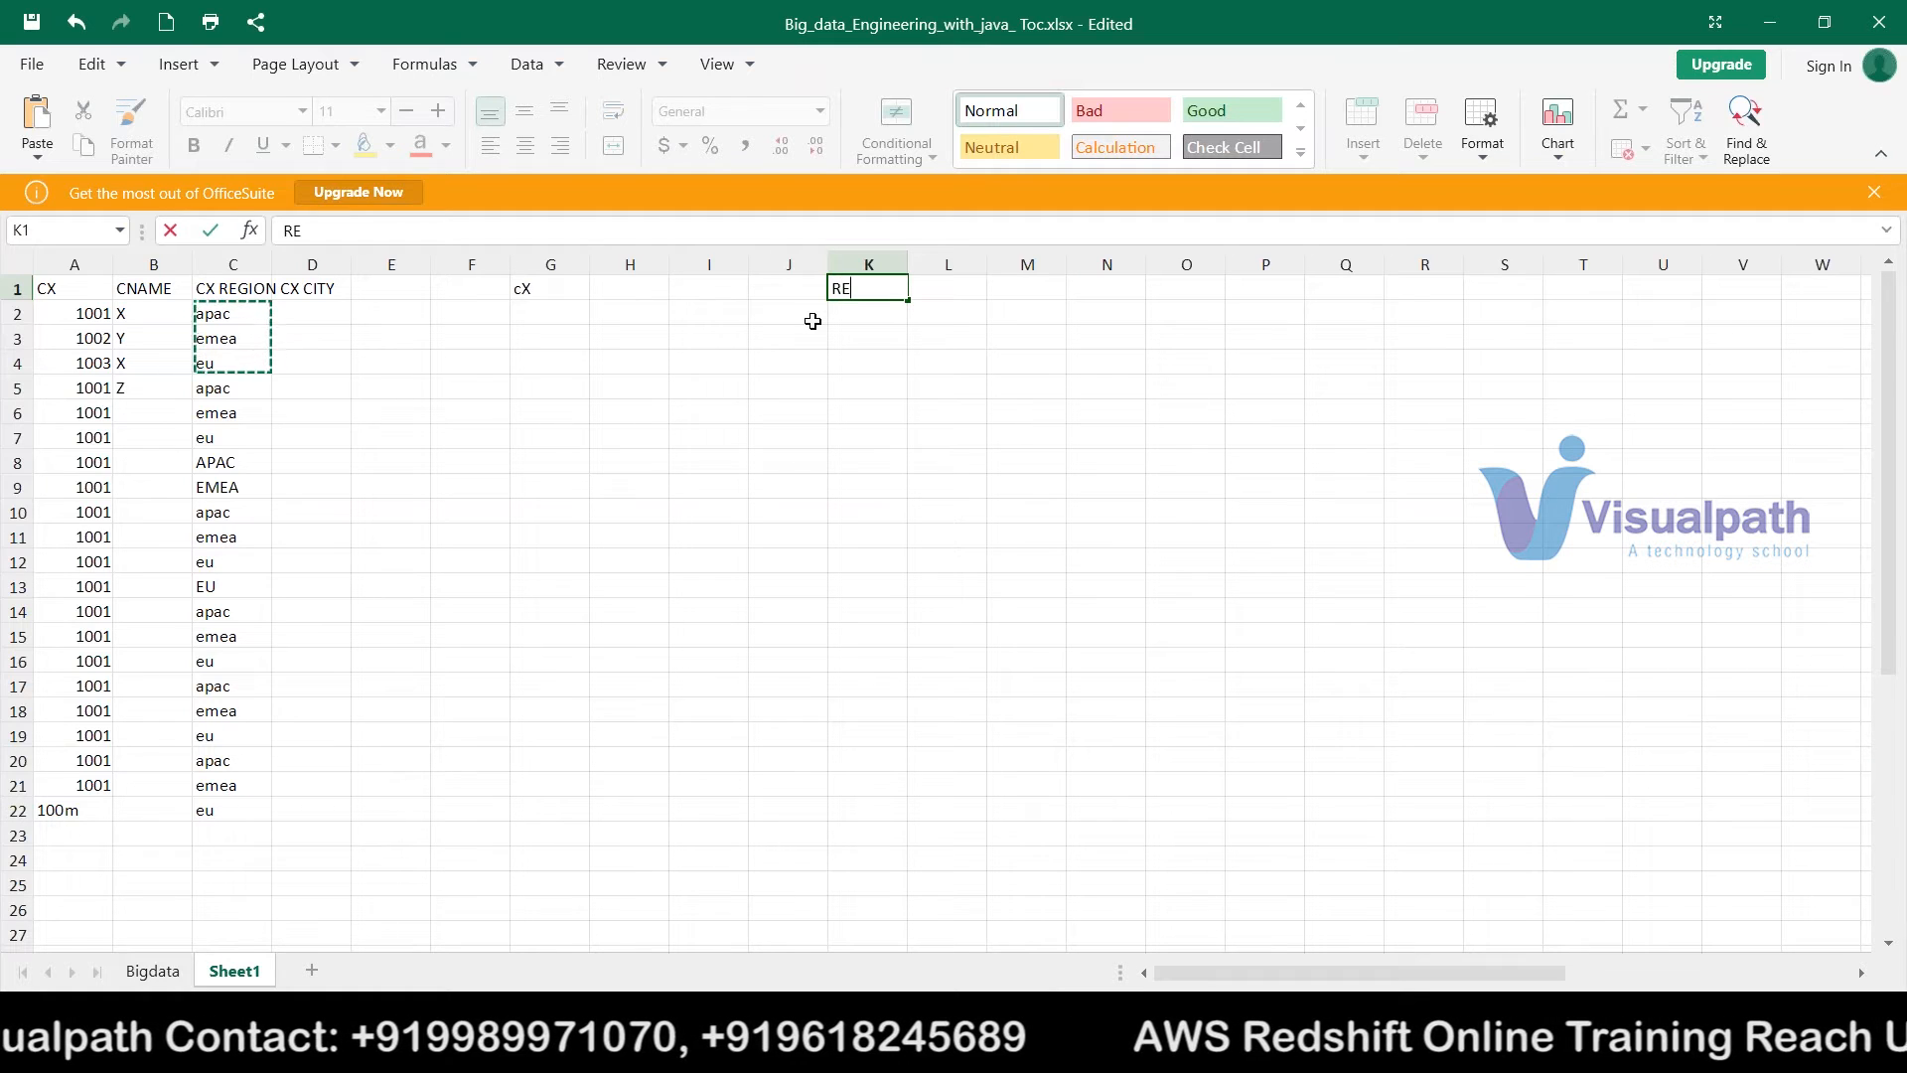
- Enter the column headings REGION in K2 and COUNTRY in L2 for the region table
{"action": "left_click", "coordinate": [877, 310]}
{"action": "type", "text": "rEGION"}
{"action": "key", "text": "BackSpace"}
{"action": "key", "text": "BackSpace"}
{"action": "key", "text": "BackSpace"}
{"action": "key", "text": "BackSpace"}
{"action": "key", "text": "BackSpace"}
{"action": "key", "text": "BackSpace"}
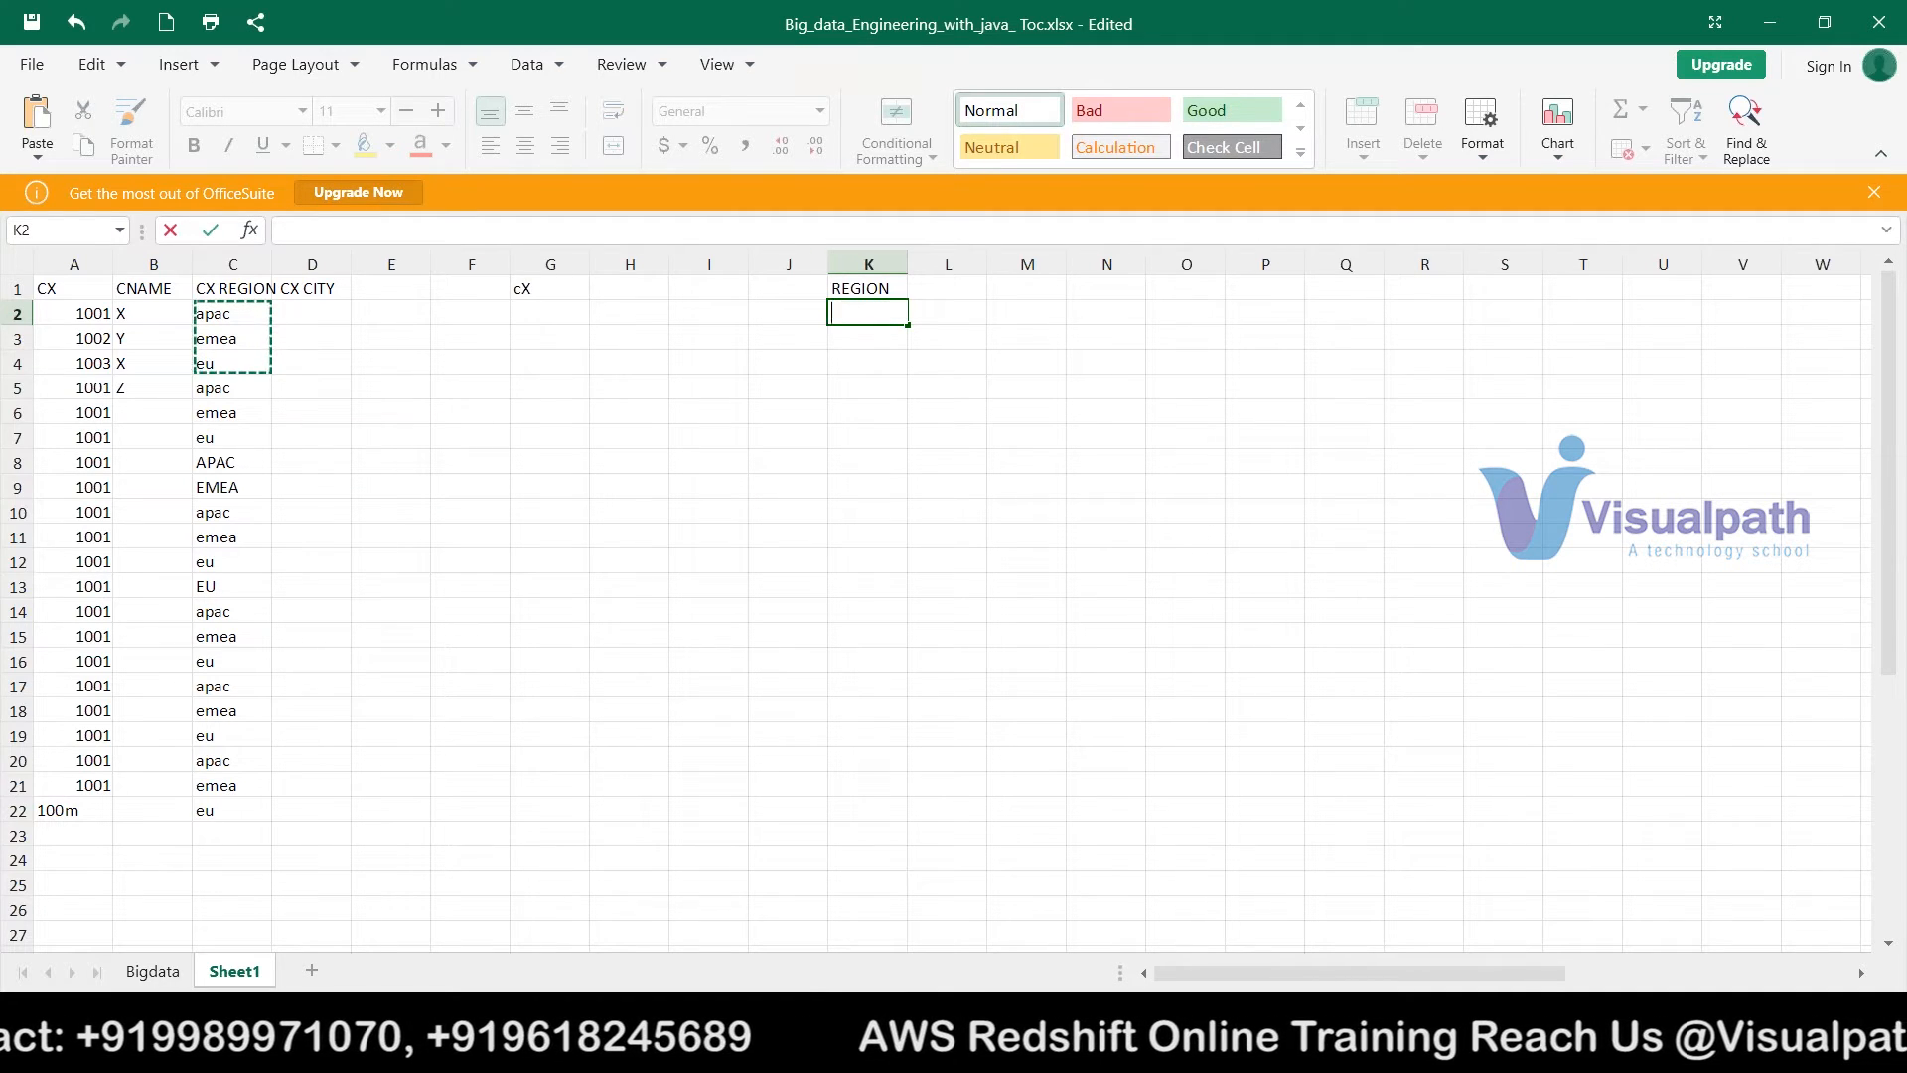
{"action": "type", "text": "REGION"}
{"action": "key", "text": "Tab"}
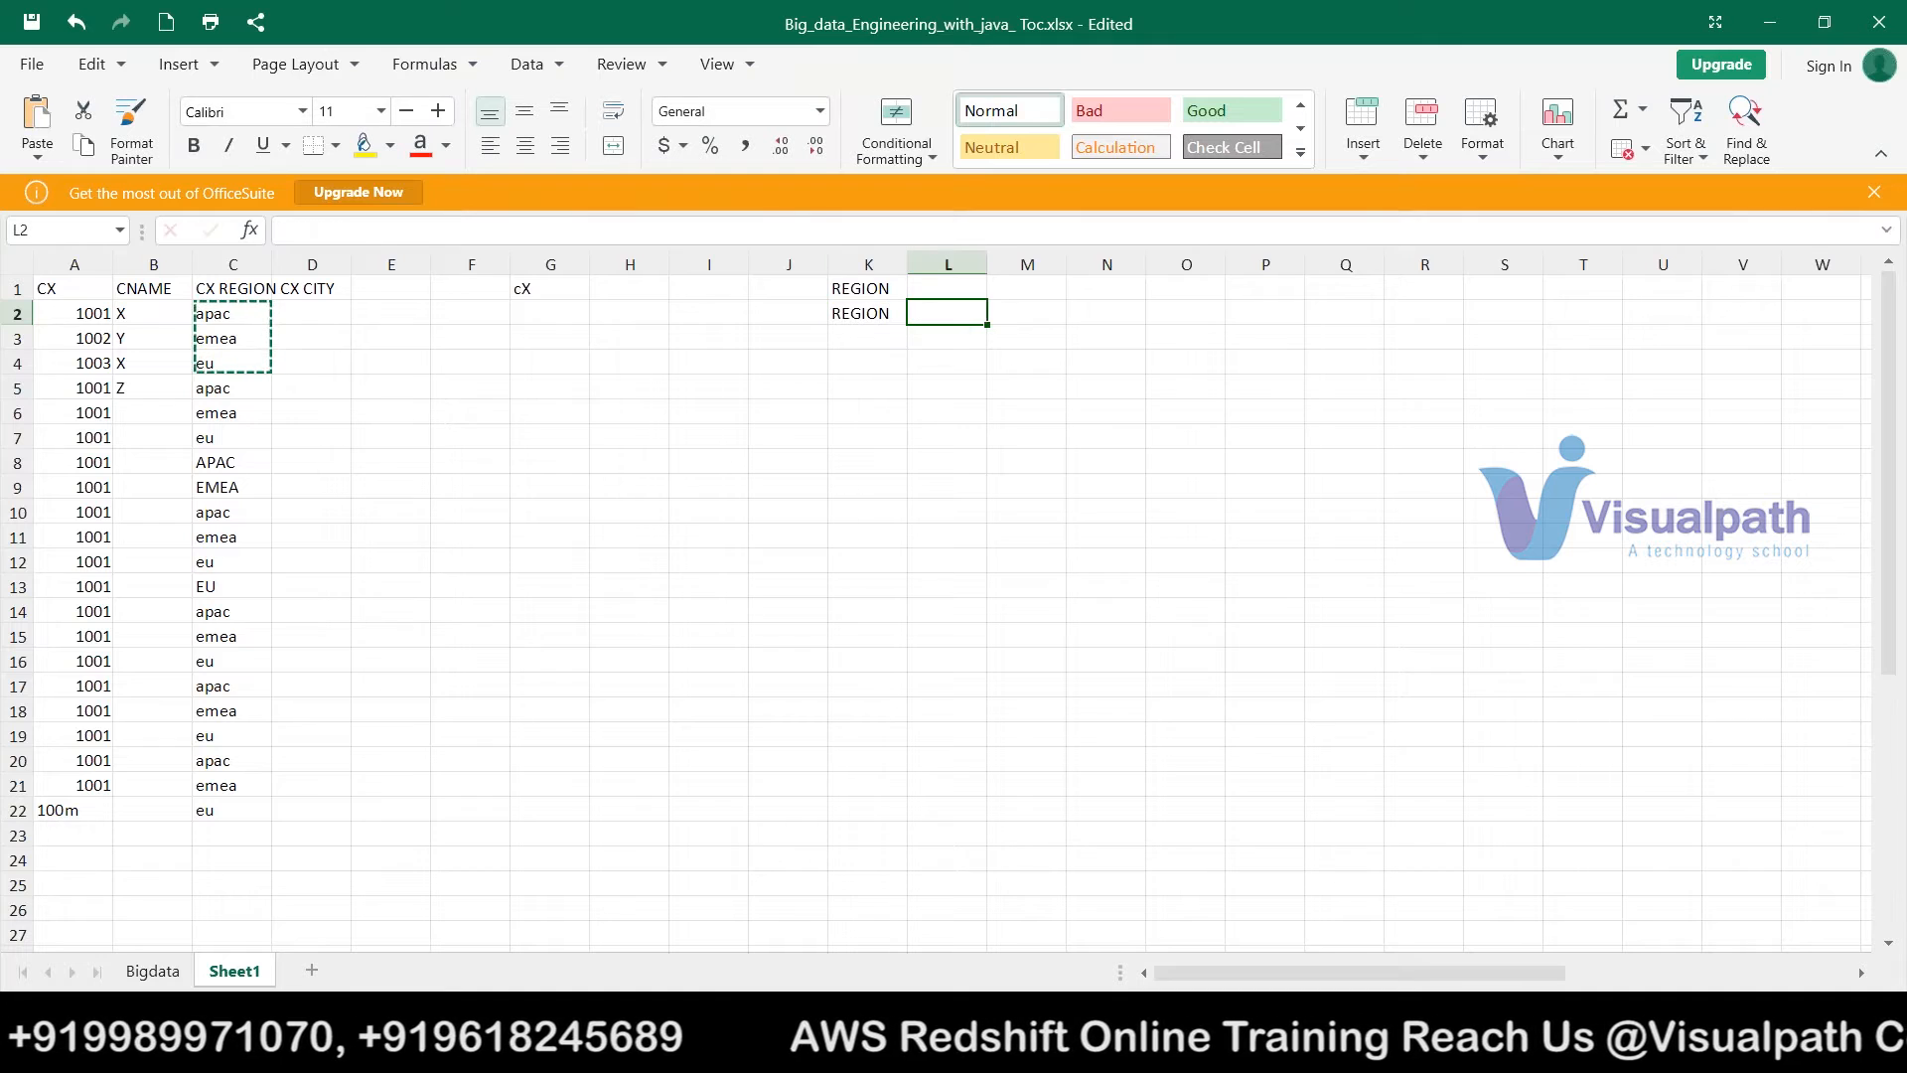
{"action": "type", "text": "COUN"}
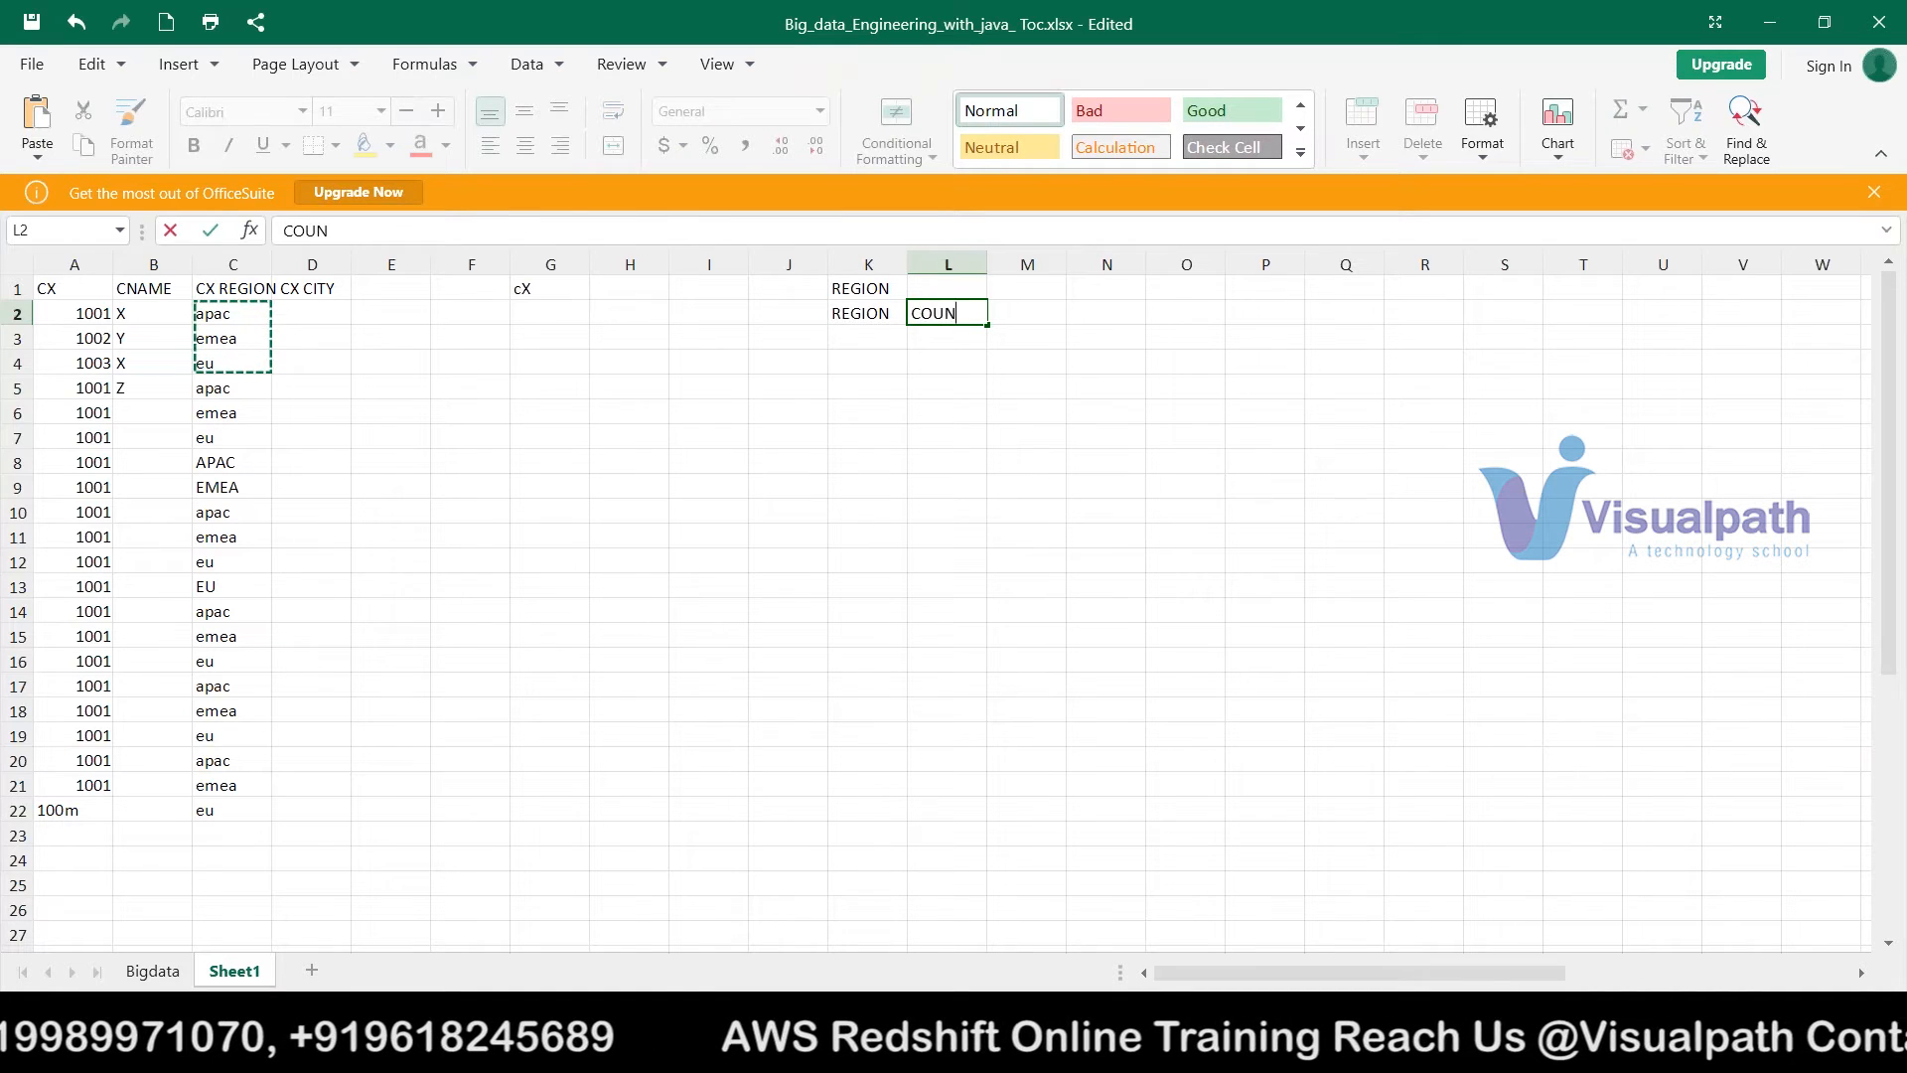
{"action": "type", "text": "TRY"}
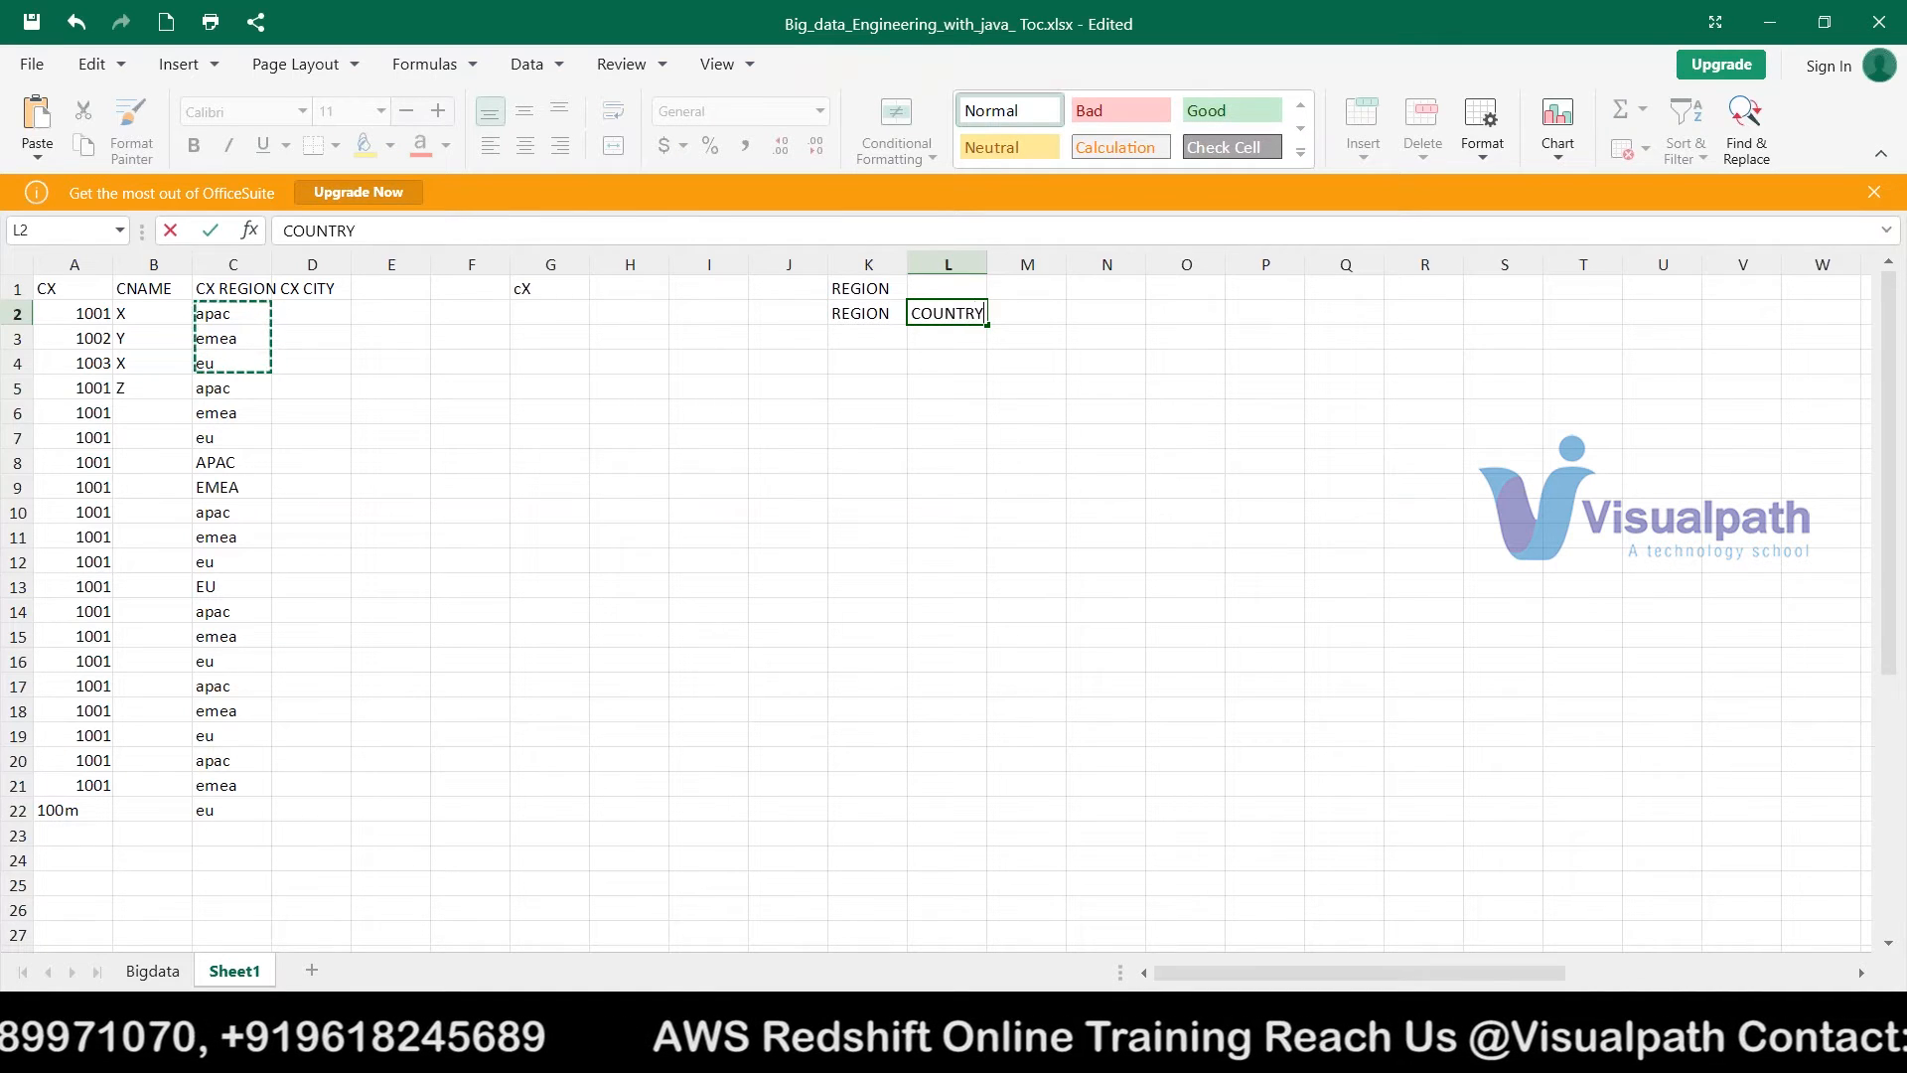
- Add the column headings STATE in M2 and CITY in N2 to the region table
{"action": "key", "text": "Tab"}
{"action": "type", "text": "CITY"}
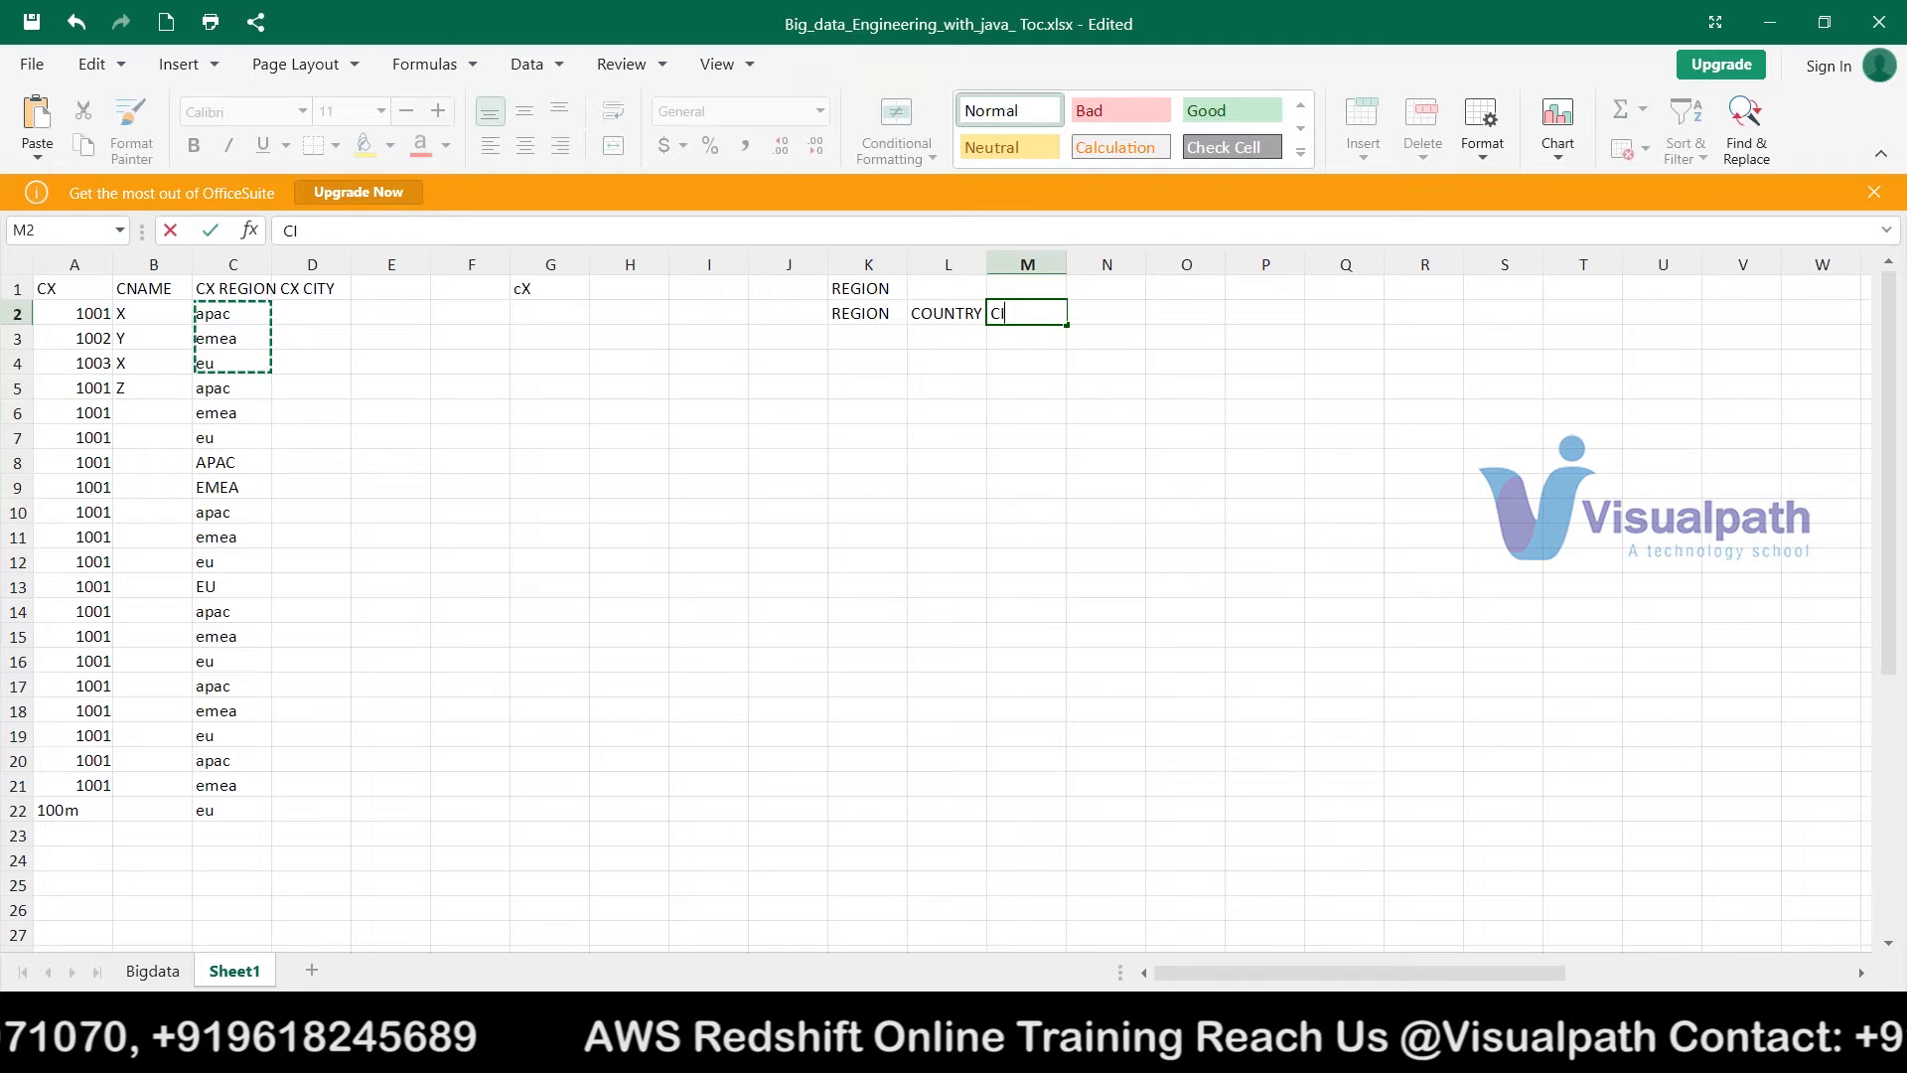
{"action": "key", "text": "BackSpace"}
{"action": "key", "text": "BackSpace"}
{"action": "key", "text": "BackSpace"}
{"action": "key", "text": "BackSpace"}
{"action": "type", "text": "STATE"}
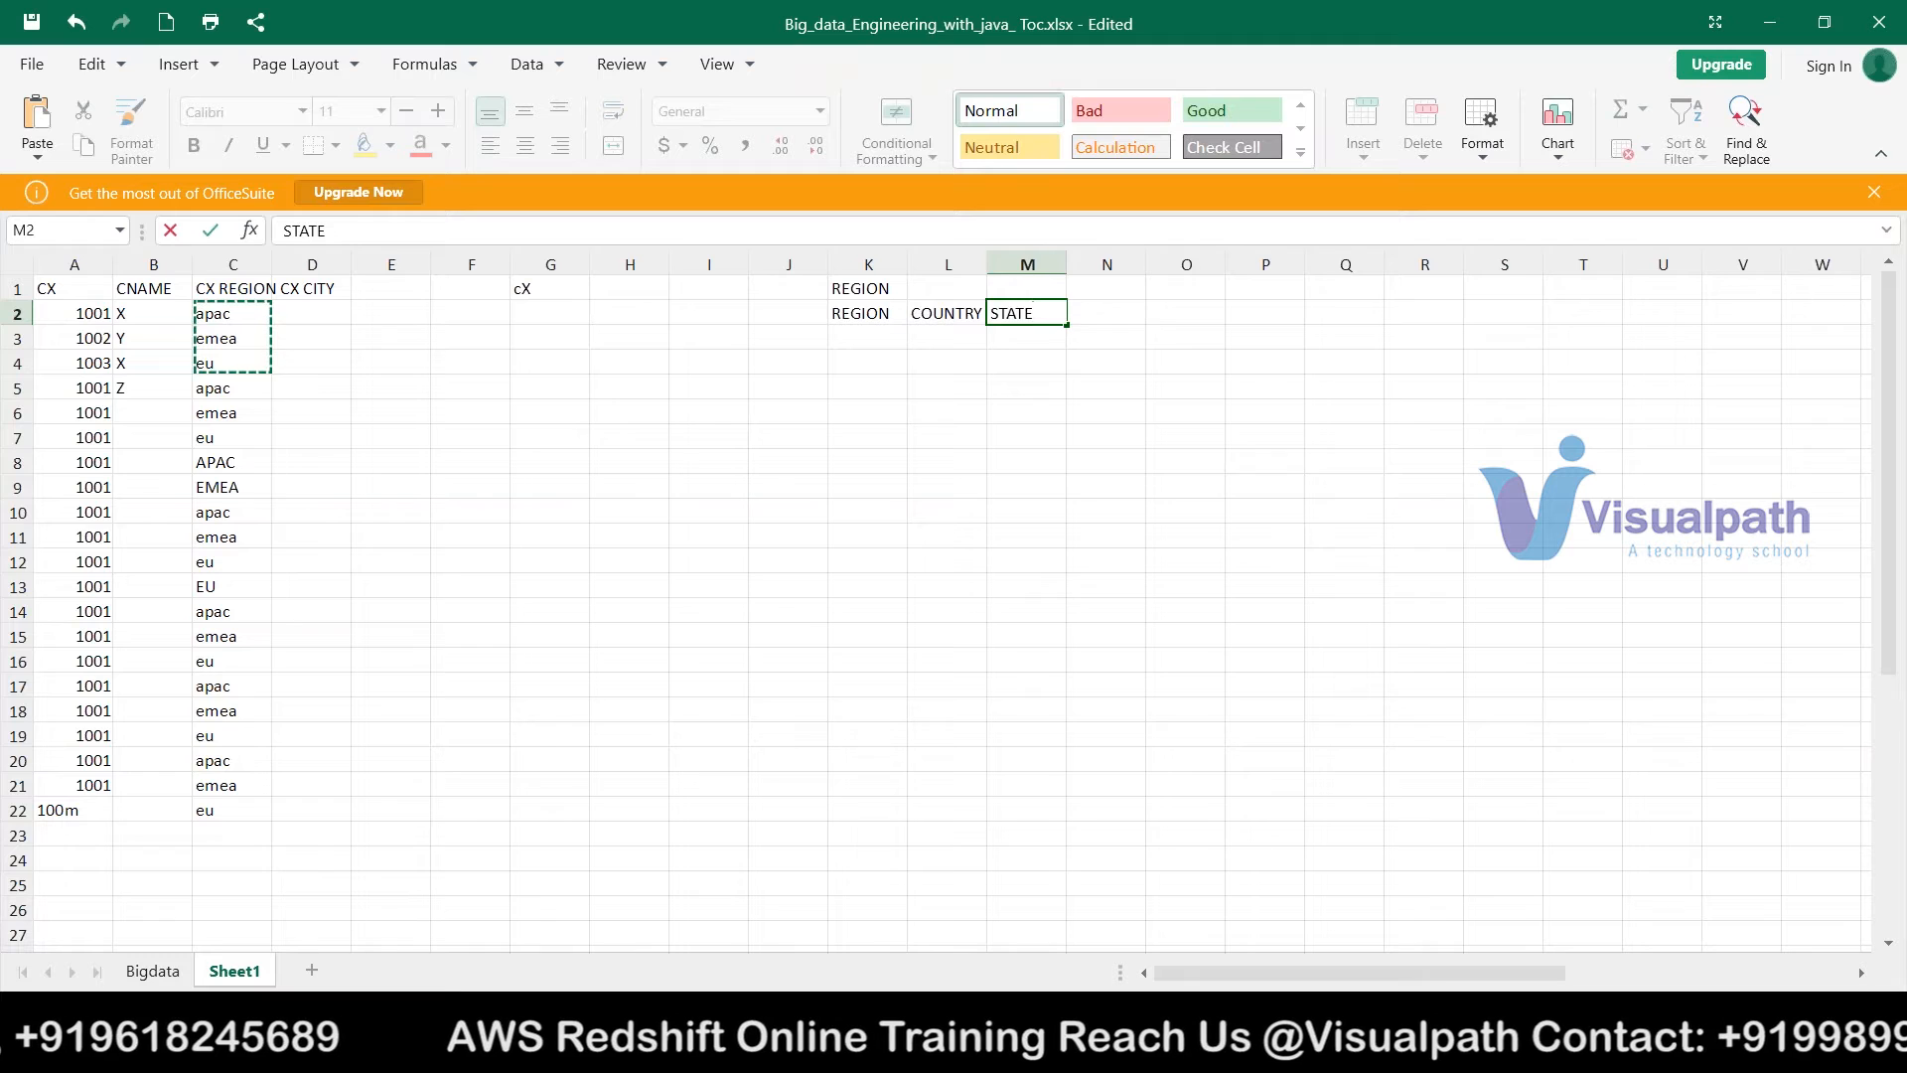
{"action": "key", "text": "Tab"}
{"action": "type", "text": "CITY"}
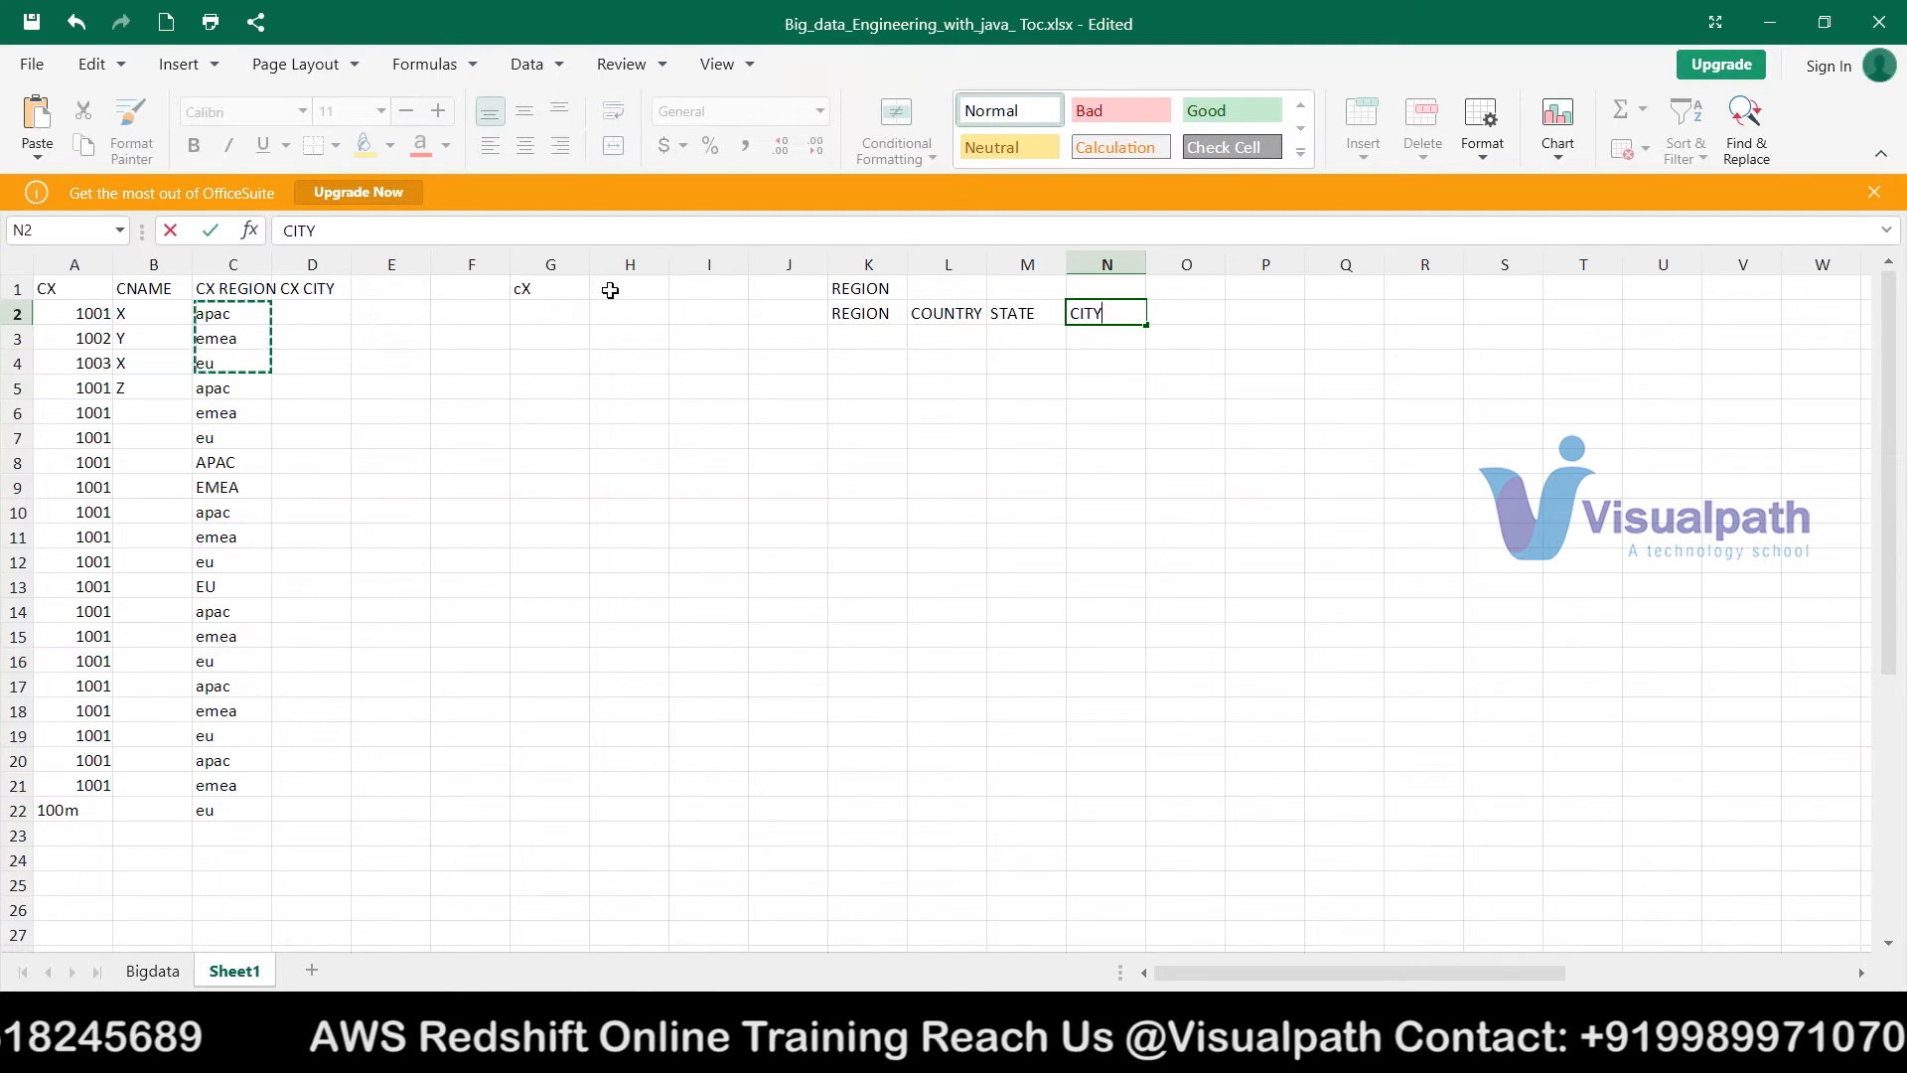
- Add the headings CNAME in H1 and EMAIL in I1 to the customer table beside cX
{"action": "left_click", "coordinate": [610, 290]}
{"action": "type", "text": "CNAME"}
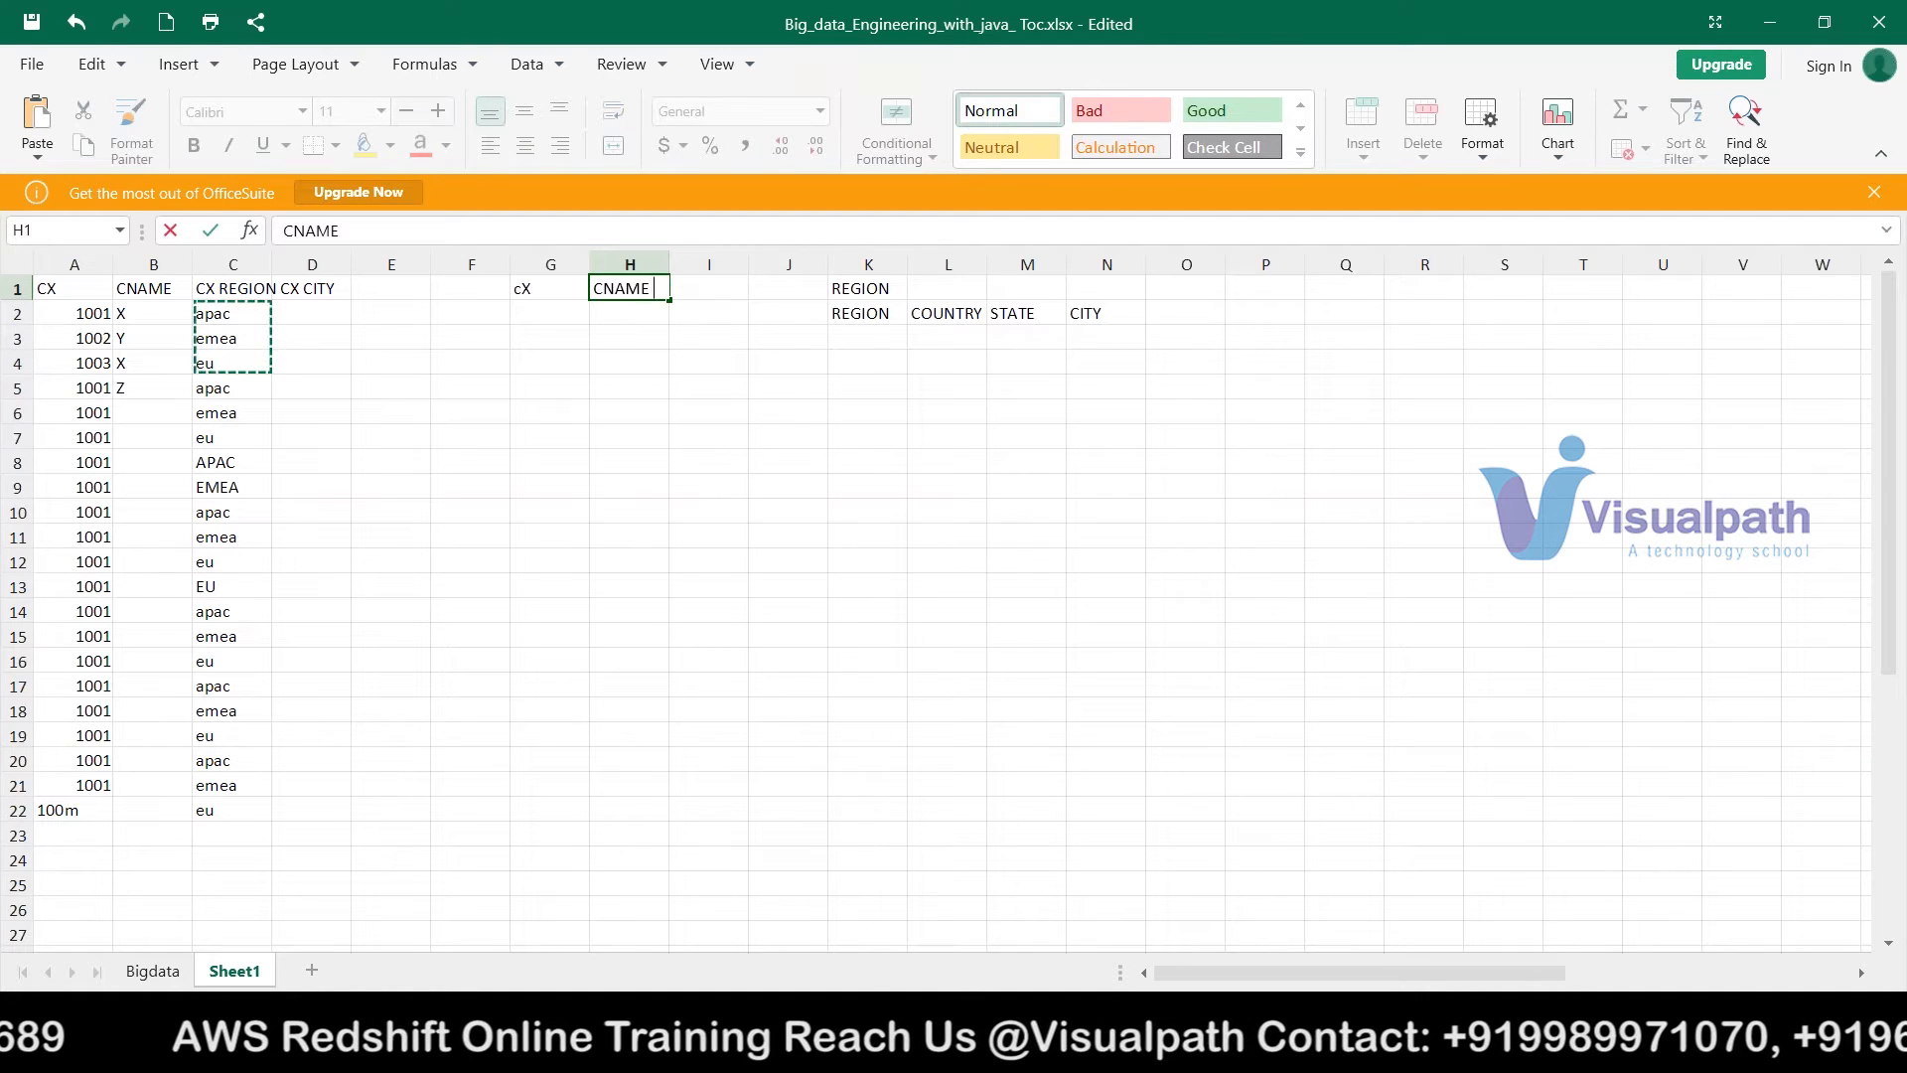
{"action": "left_click", "coordinate": [698, 289]}
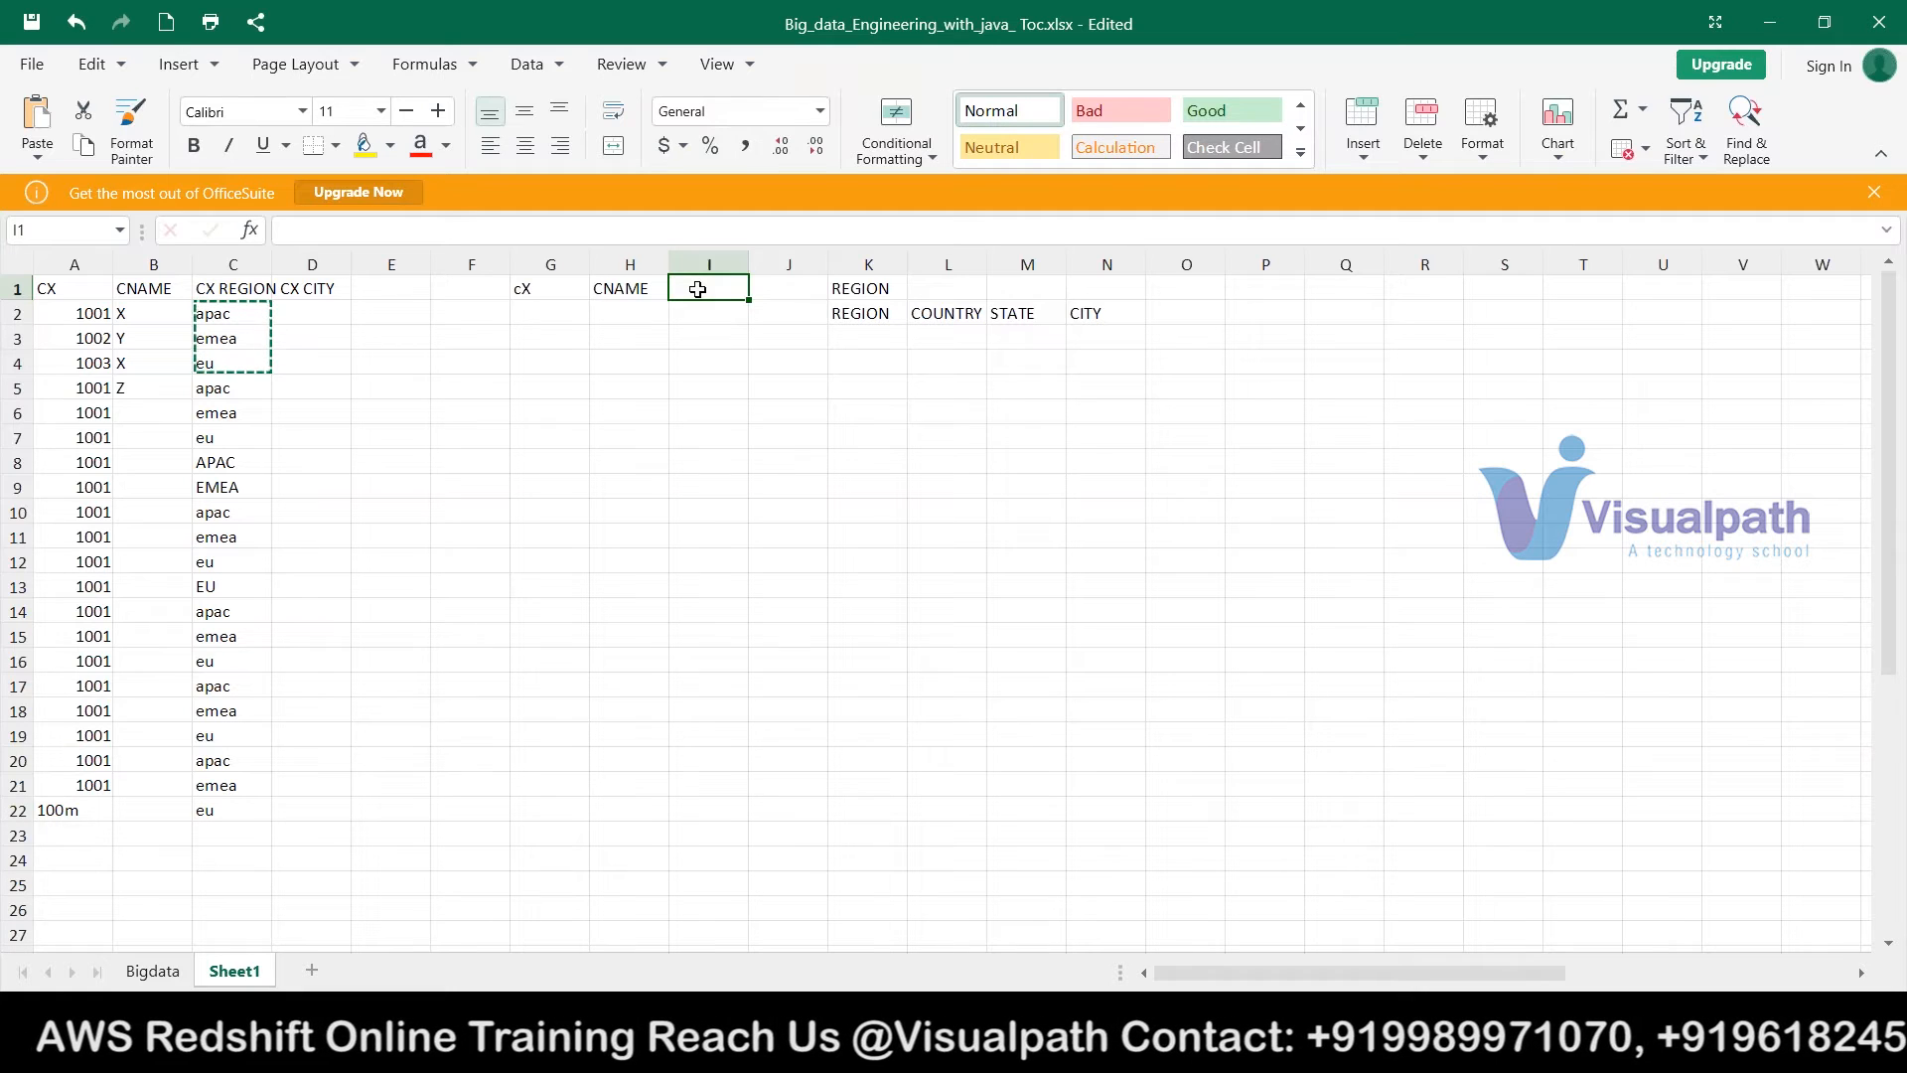
{"action": "type", "text": "EMAIL"}
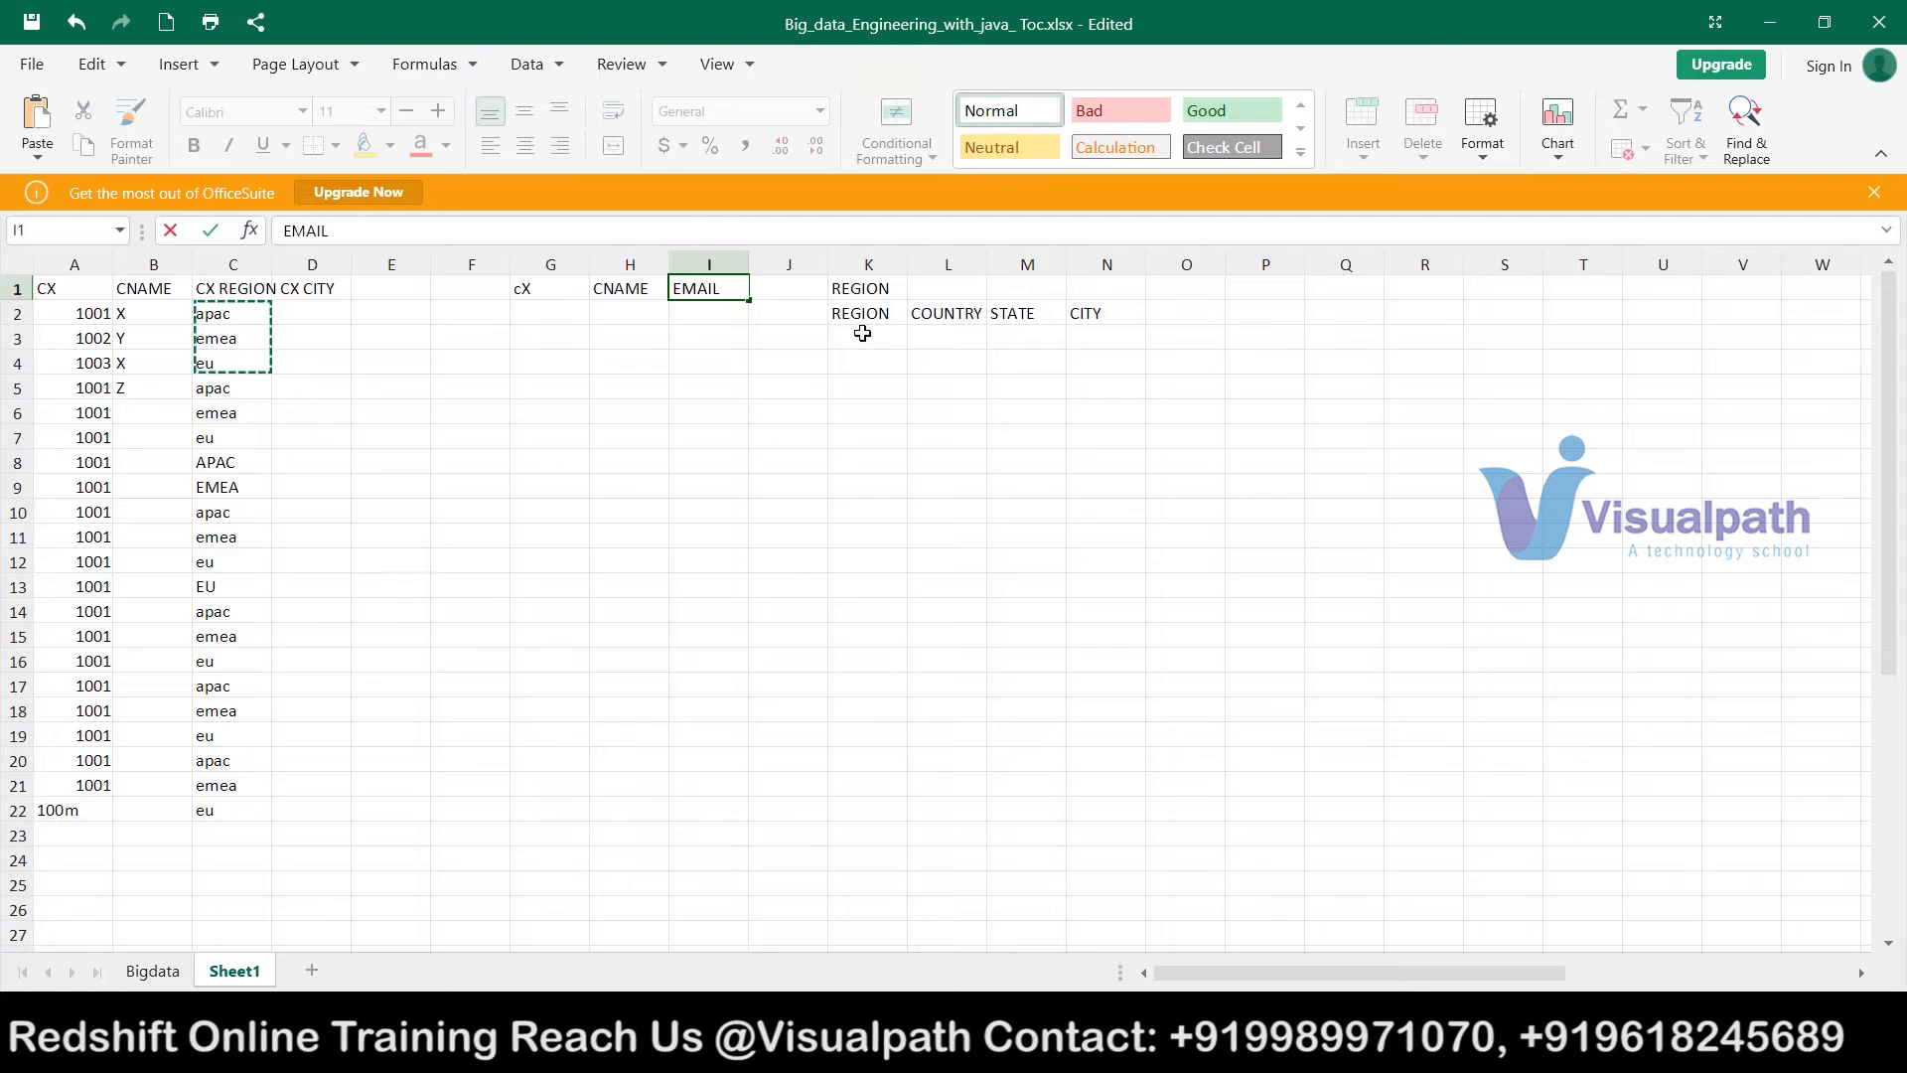
{"action": "left_click", "coordinate": [862, 334]}
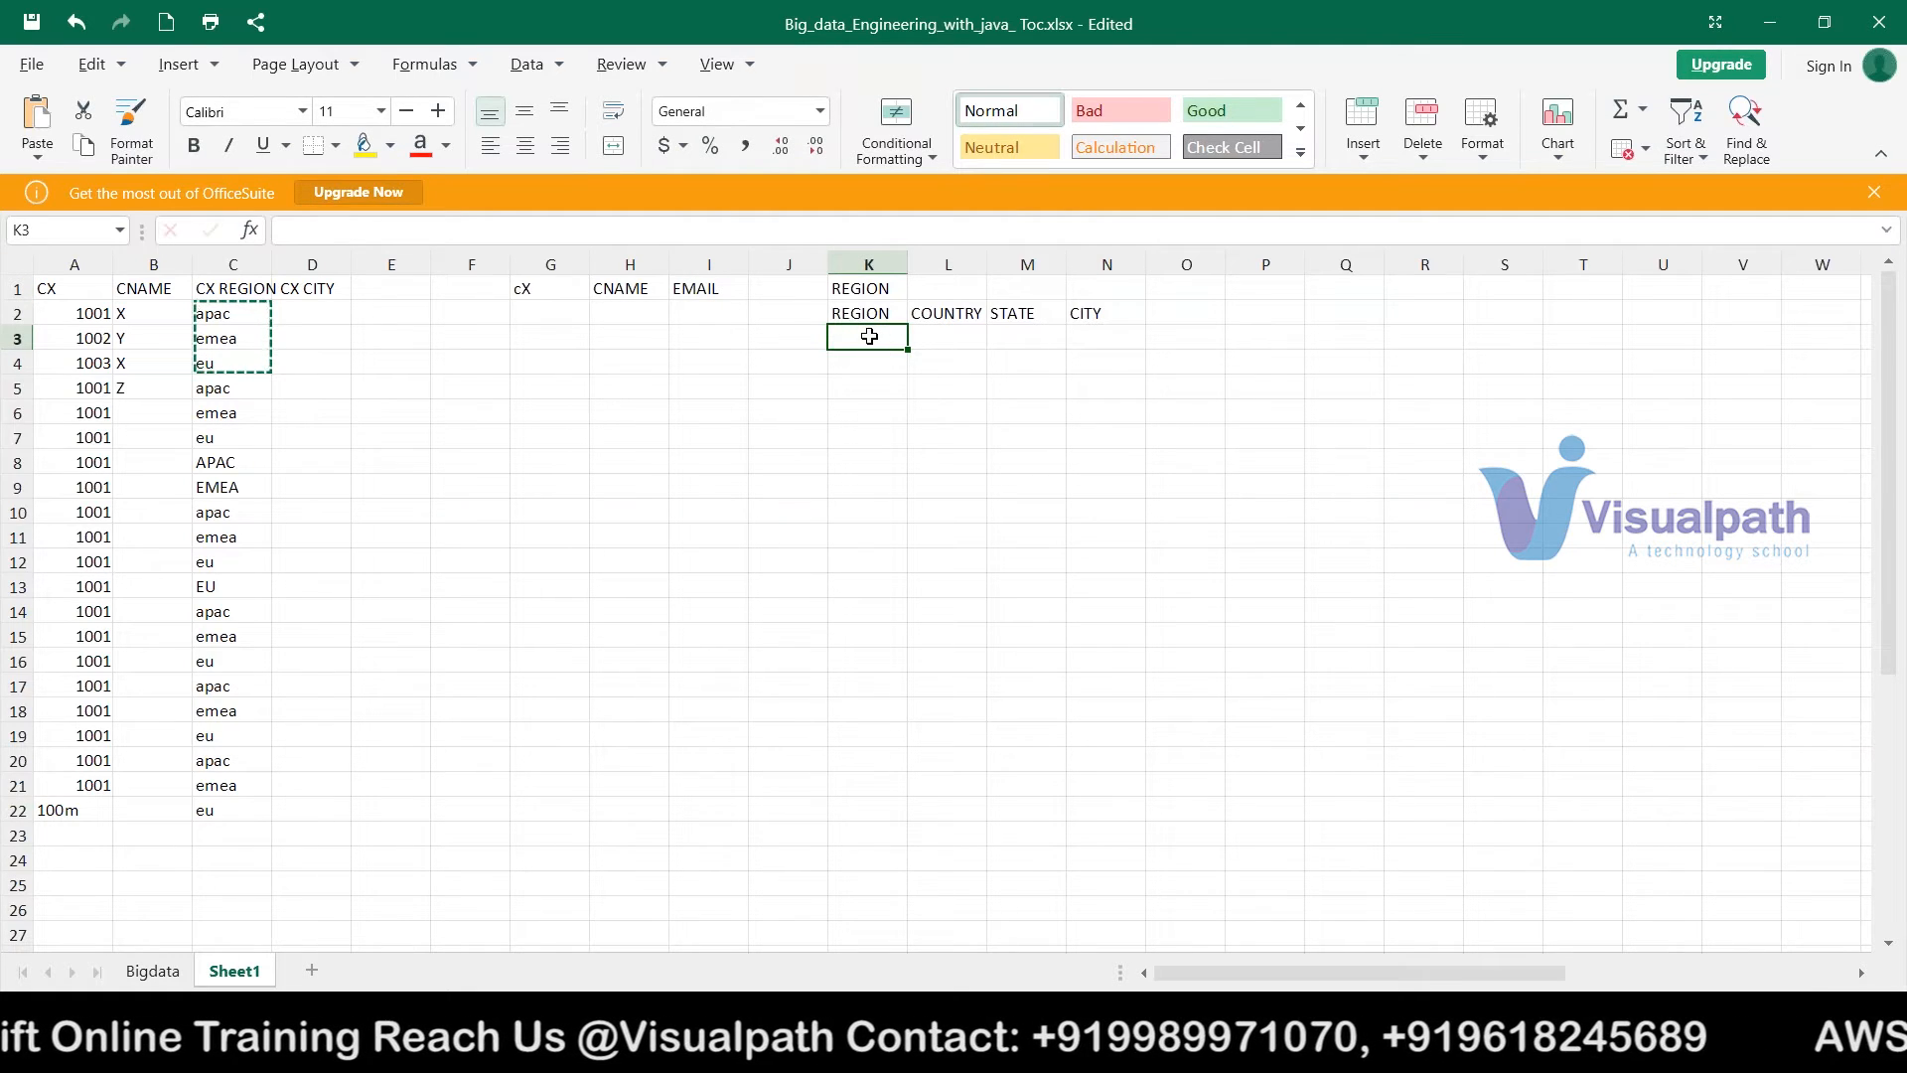
{"action": "left_click", "coordinate": [717, 64]}
{"action": "left_click", "coordinate": [854, 536]}
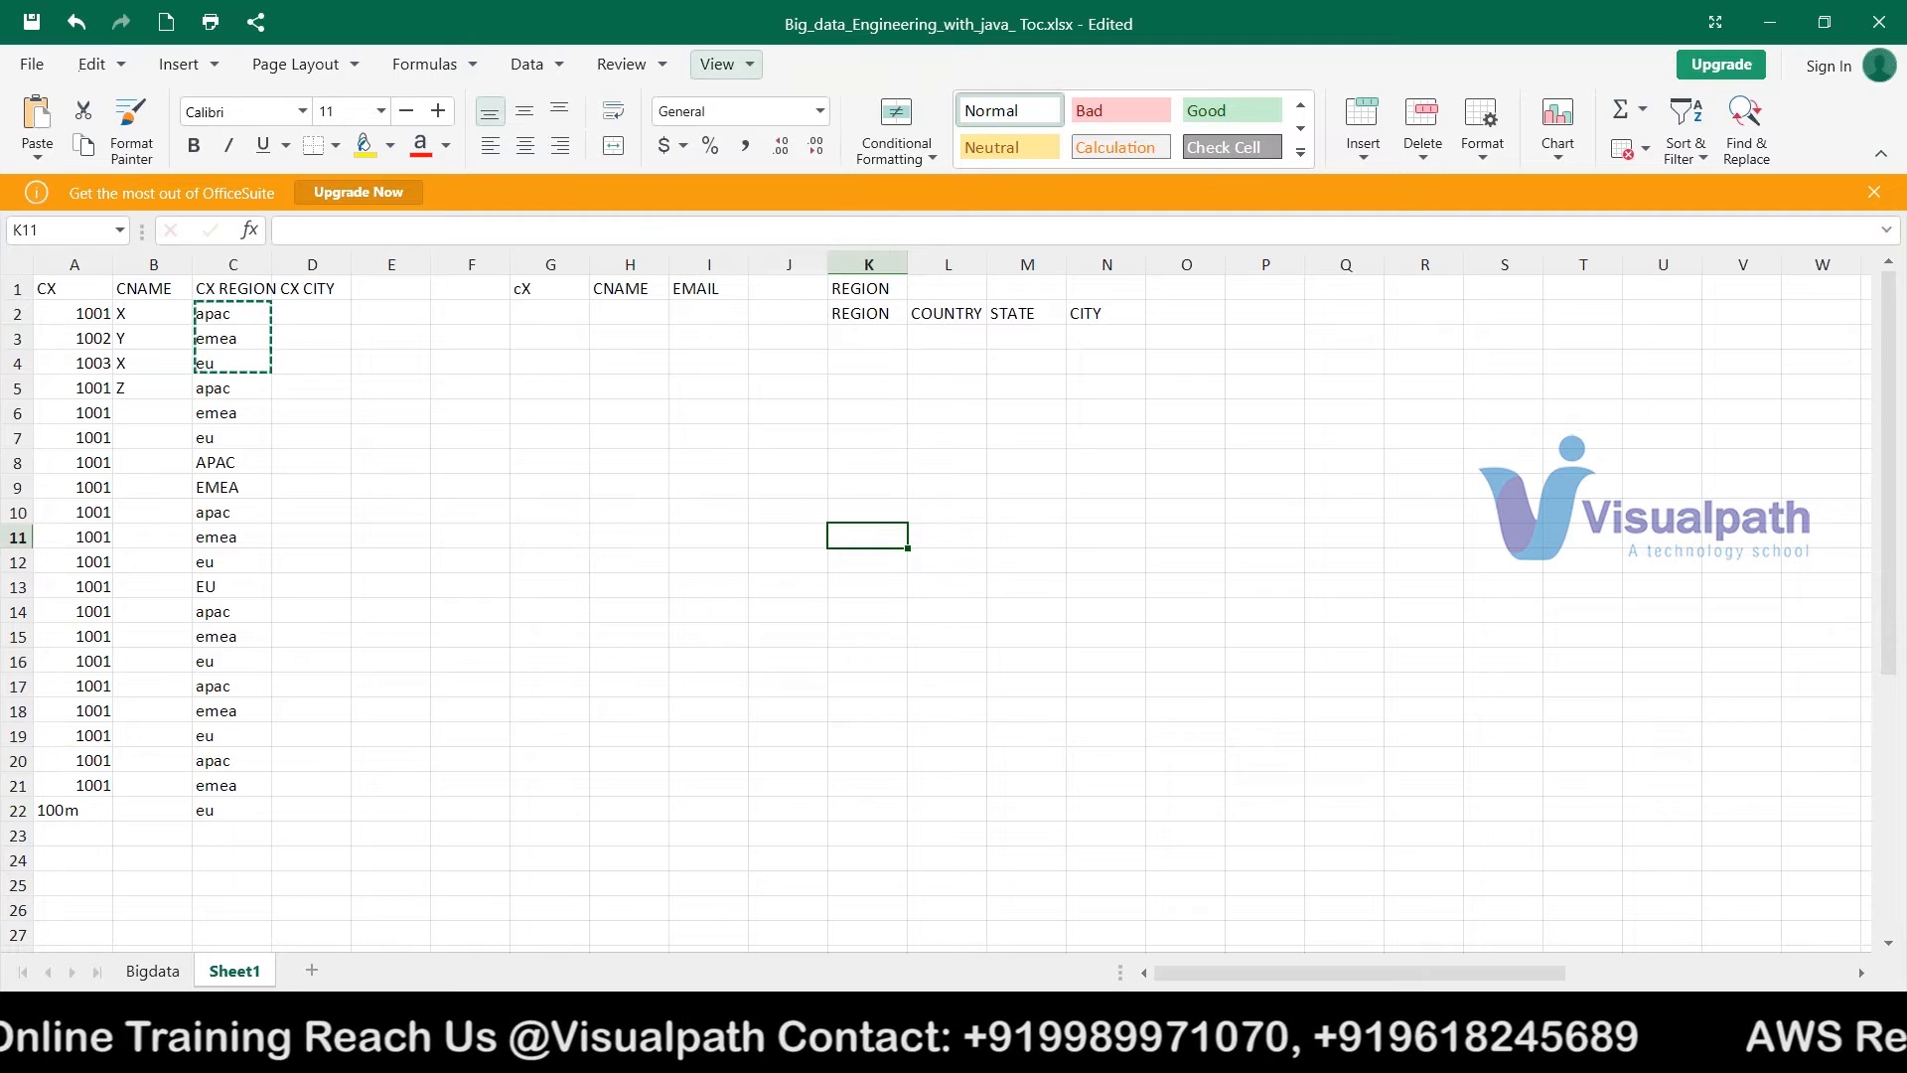
{"action": "left_click_drag", "start_coordinate": [522, 441], "coordinate": [220, 333]}
{"action": "left_click", "coordinate": [484, 586]}
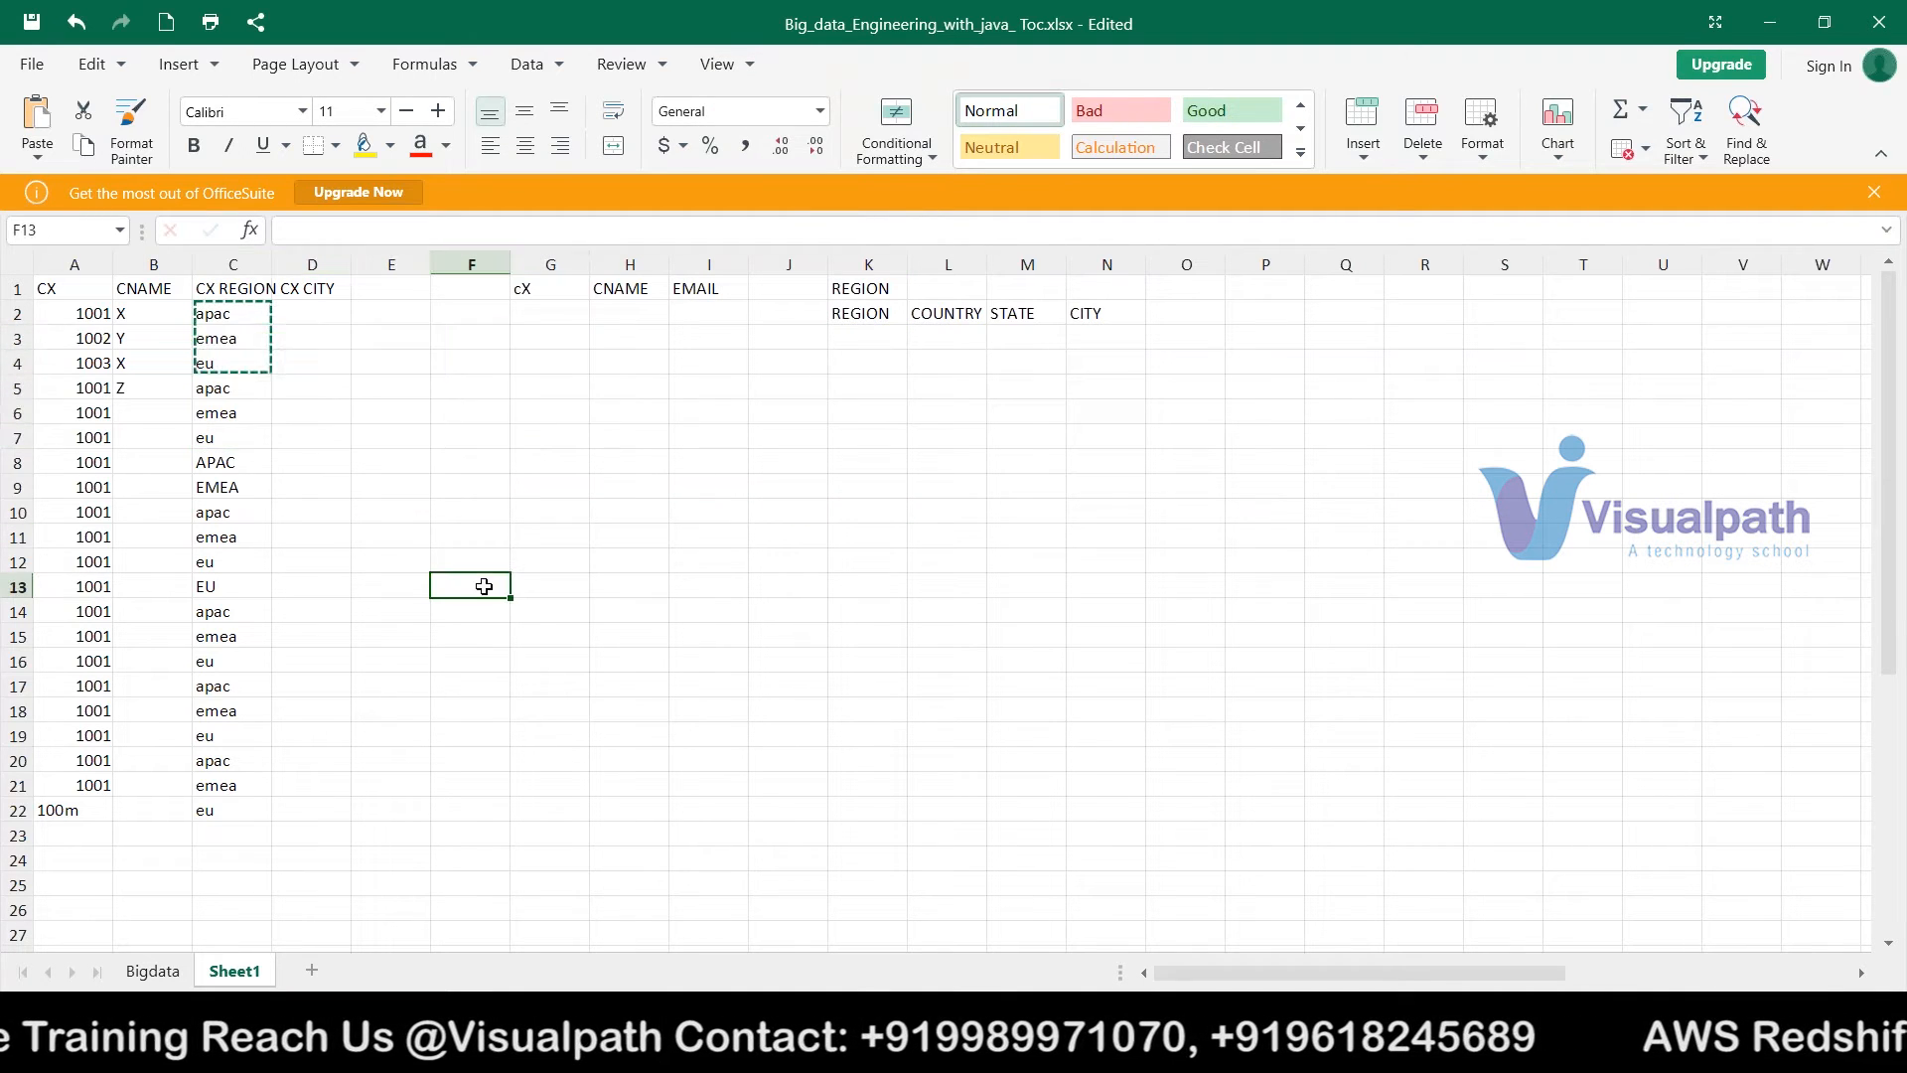
- Cancel the pending copy of the regions and highlight the CX REGION values in C2:C5
{"action": "right_click", "coordinate": [221, 316]}
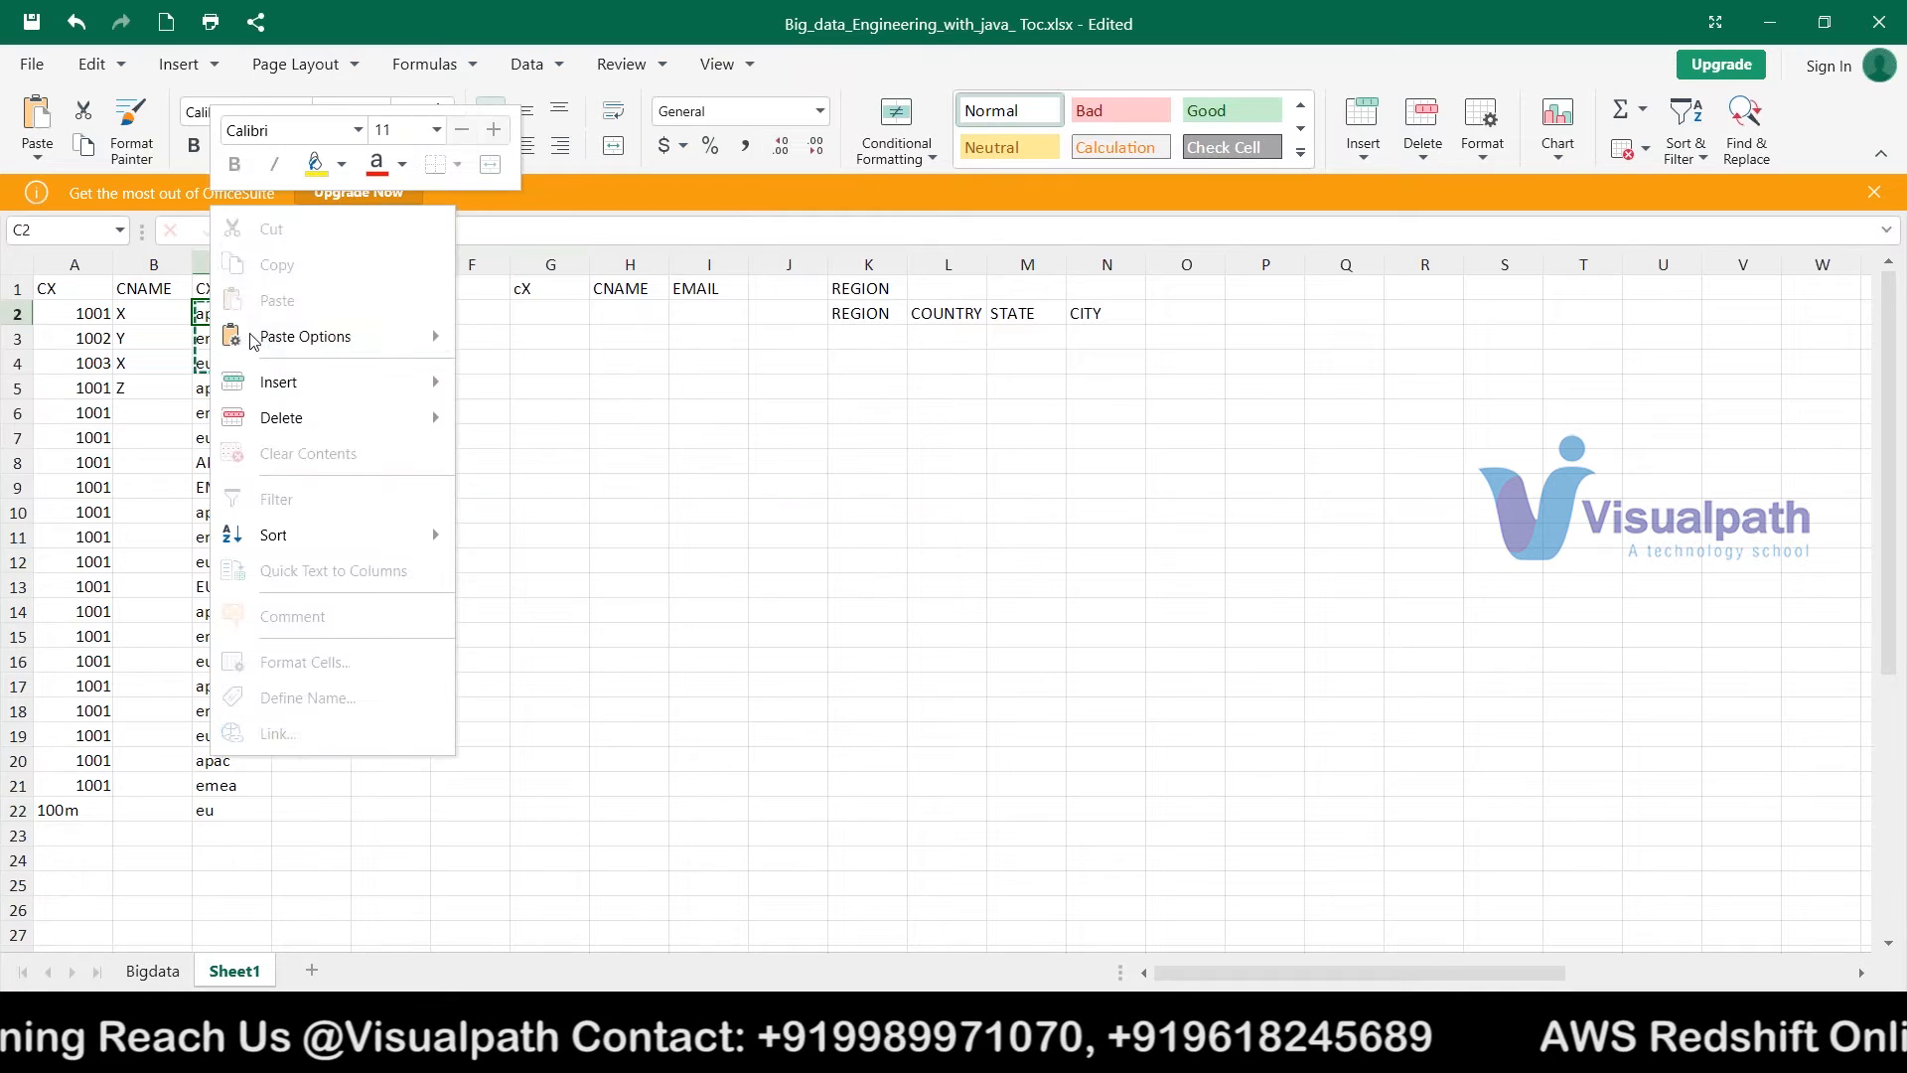
{"action": "key", "text": "Escape"}
{"action": "key", "text": "Escape"}
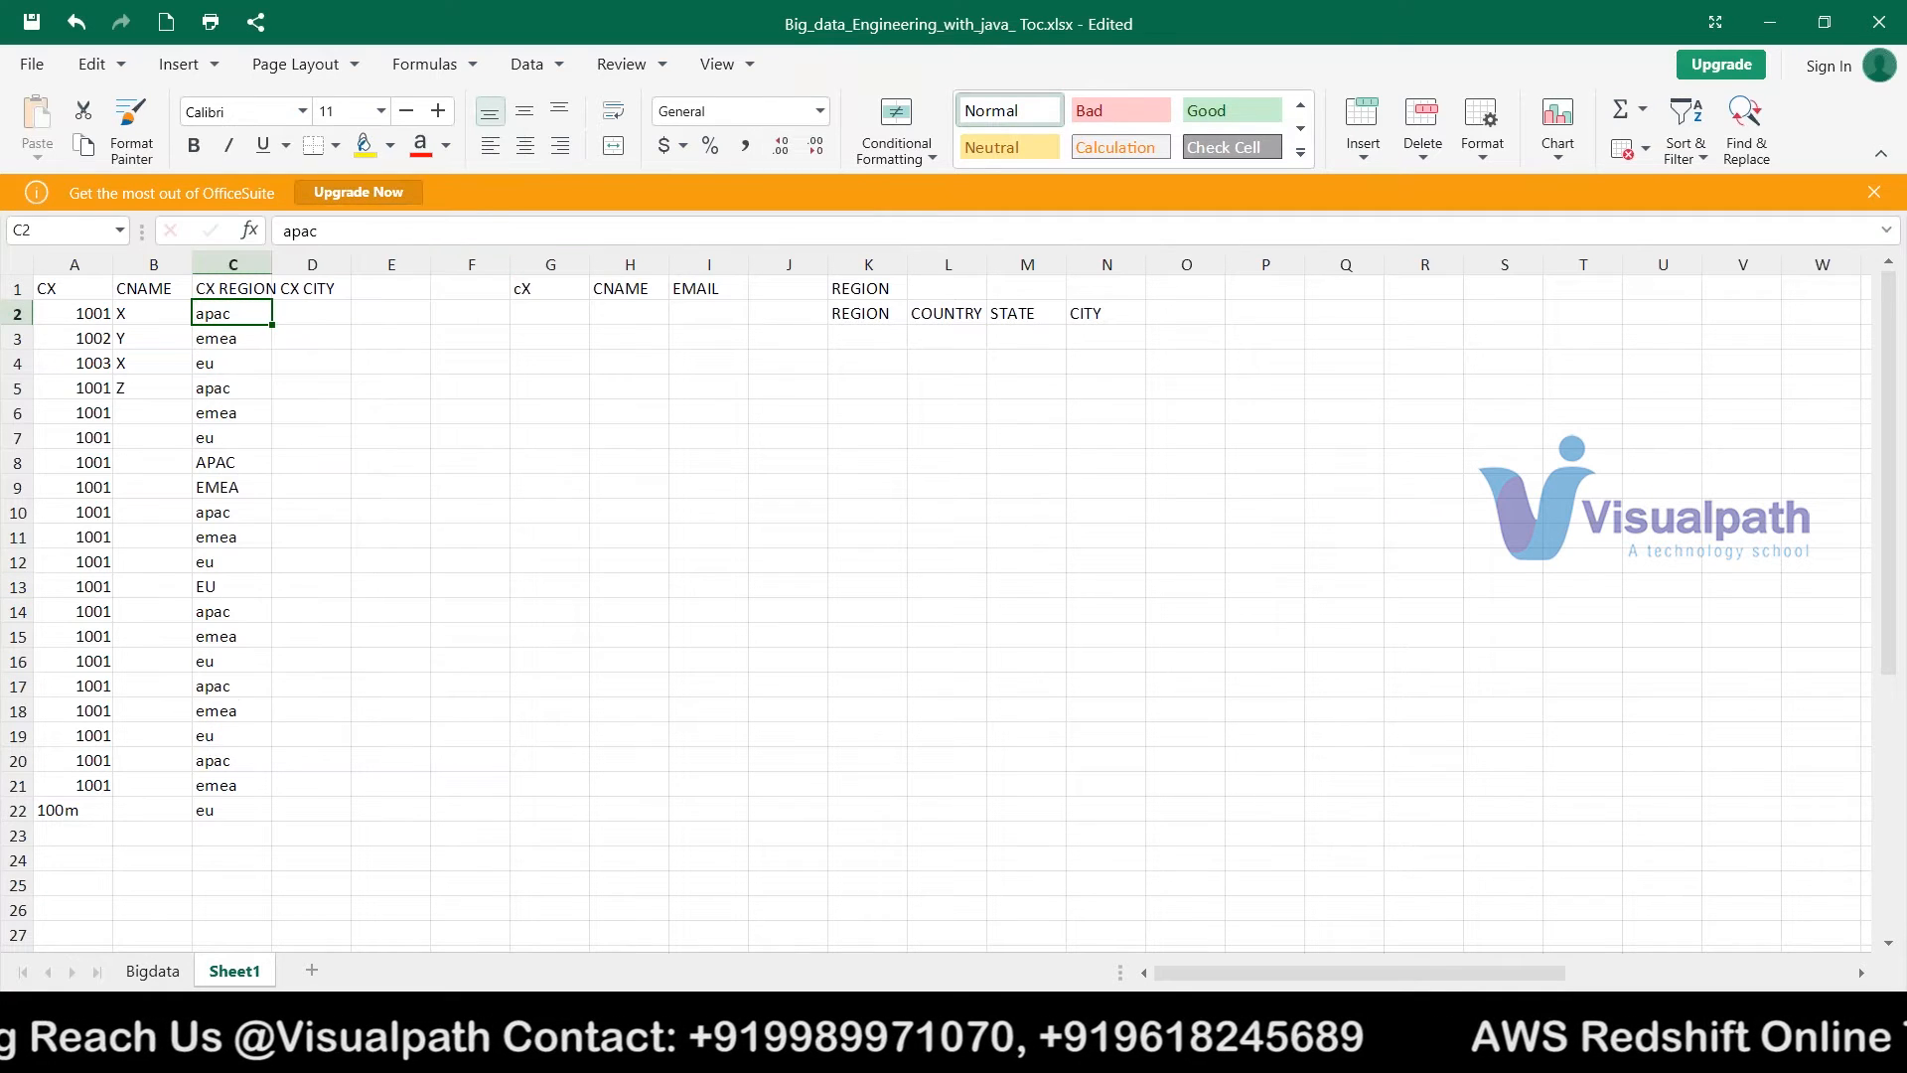
{"action": "key", "text": "shift+Down"}
{"action": "key", "text": "shift+Down"}
{"action": "key", "text": "shift+Down"}
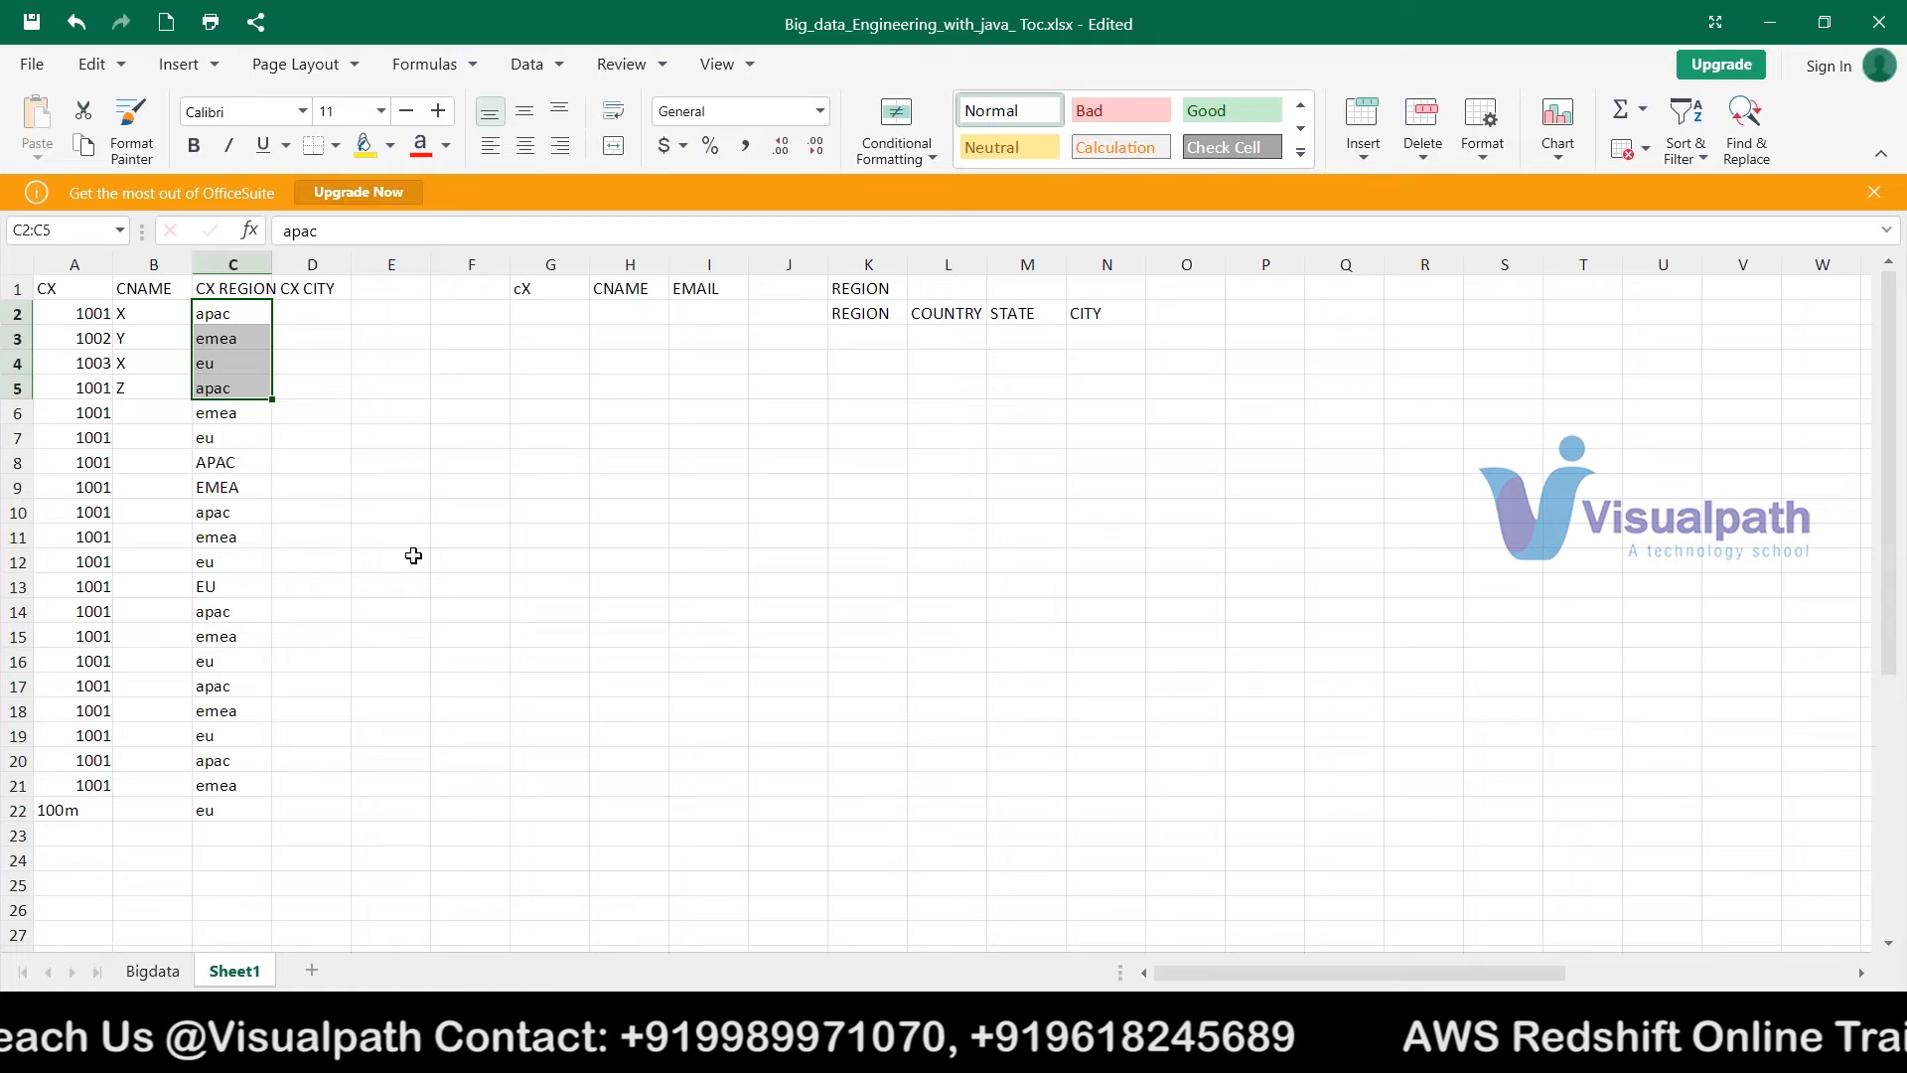
- Copy the regions apac, emea and eu from C2:C4 into the region table's REGION column starting at K3
{"action": "key", "text": "shift+Up"}
{"action": "key", "text": "ctrl+c"}
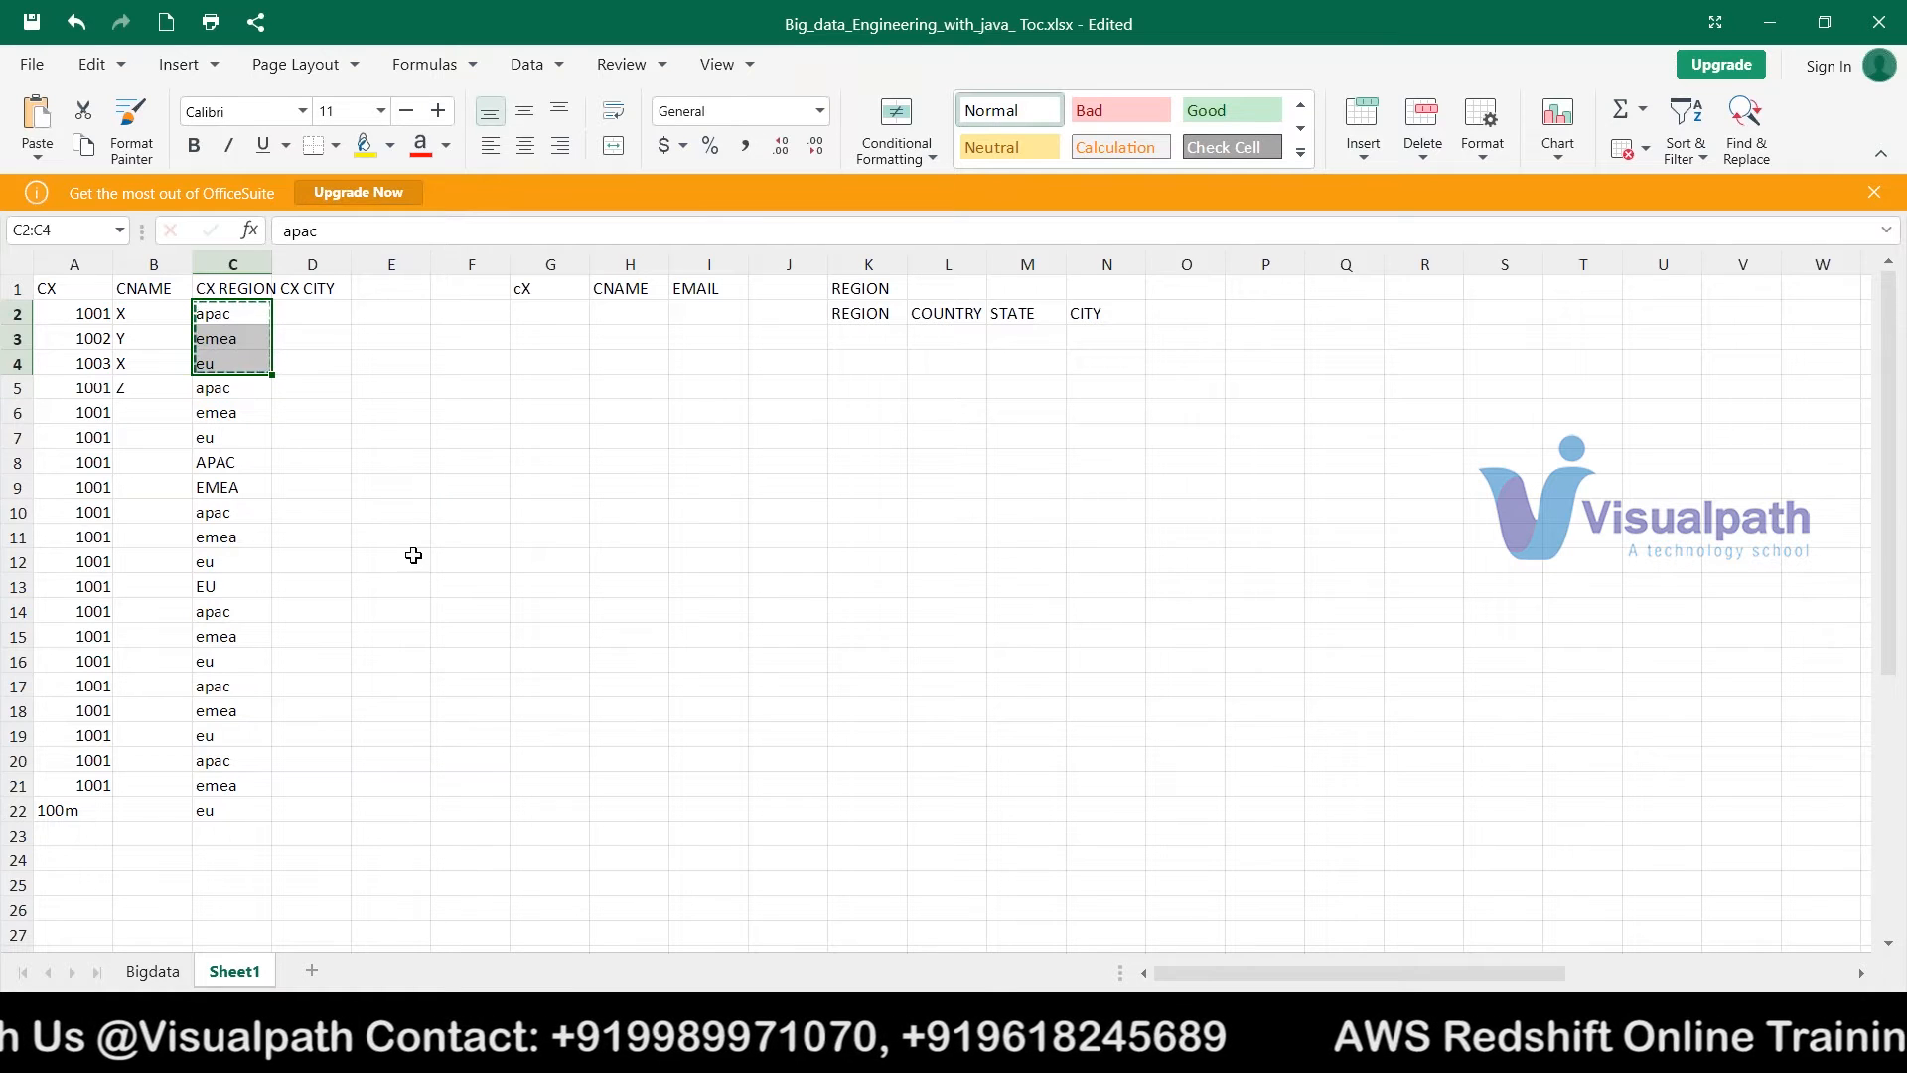
{"action": "left_click", "coordinate": [852, 334]}
{"action": "key", "text": "ctrl+v"}
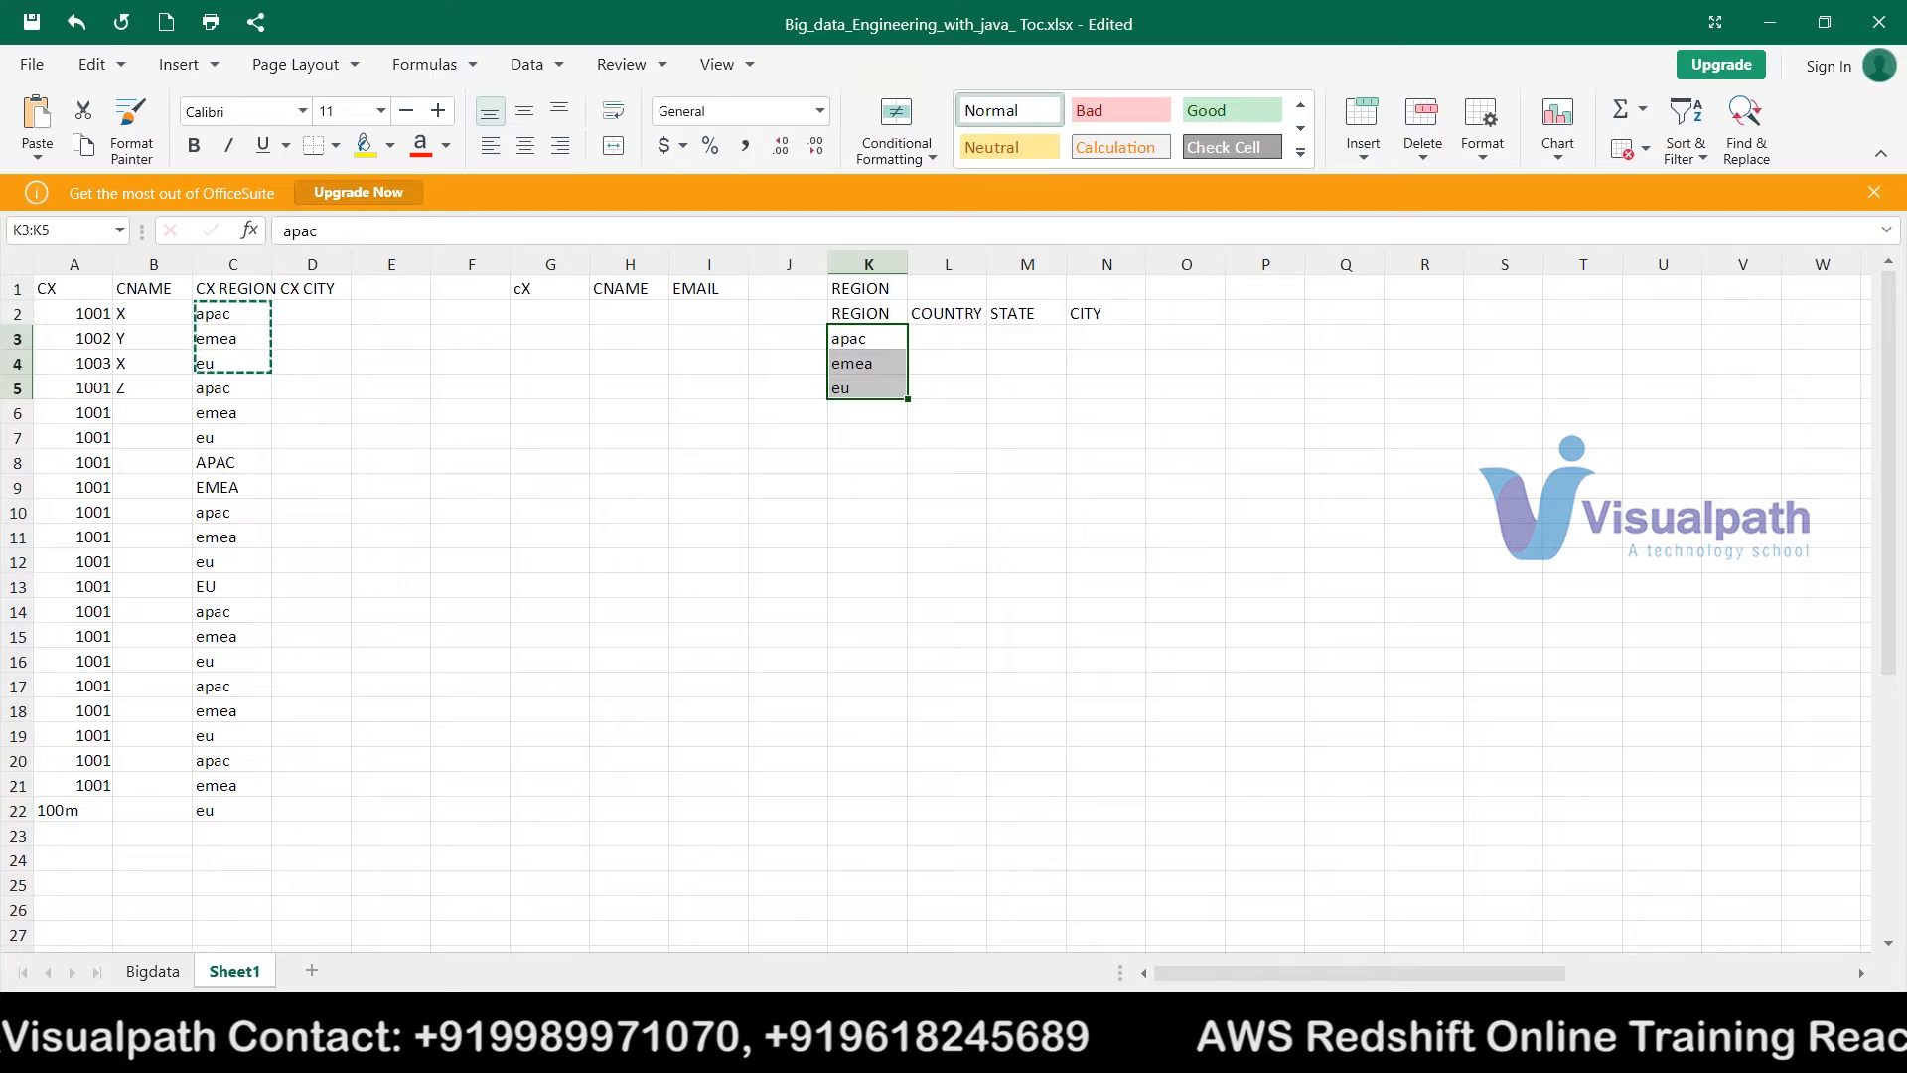
{"action": "left_click", "coordinate": [972, 342]}
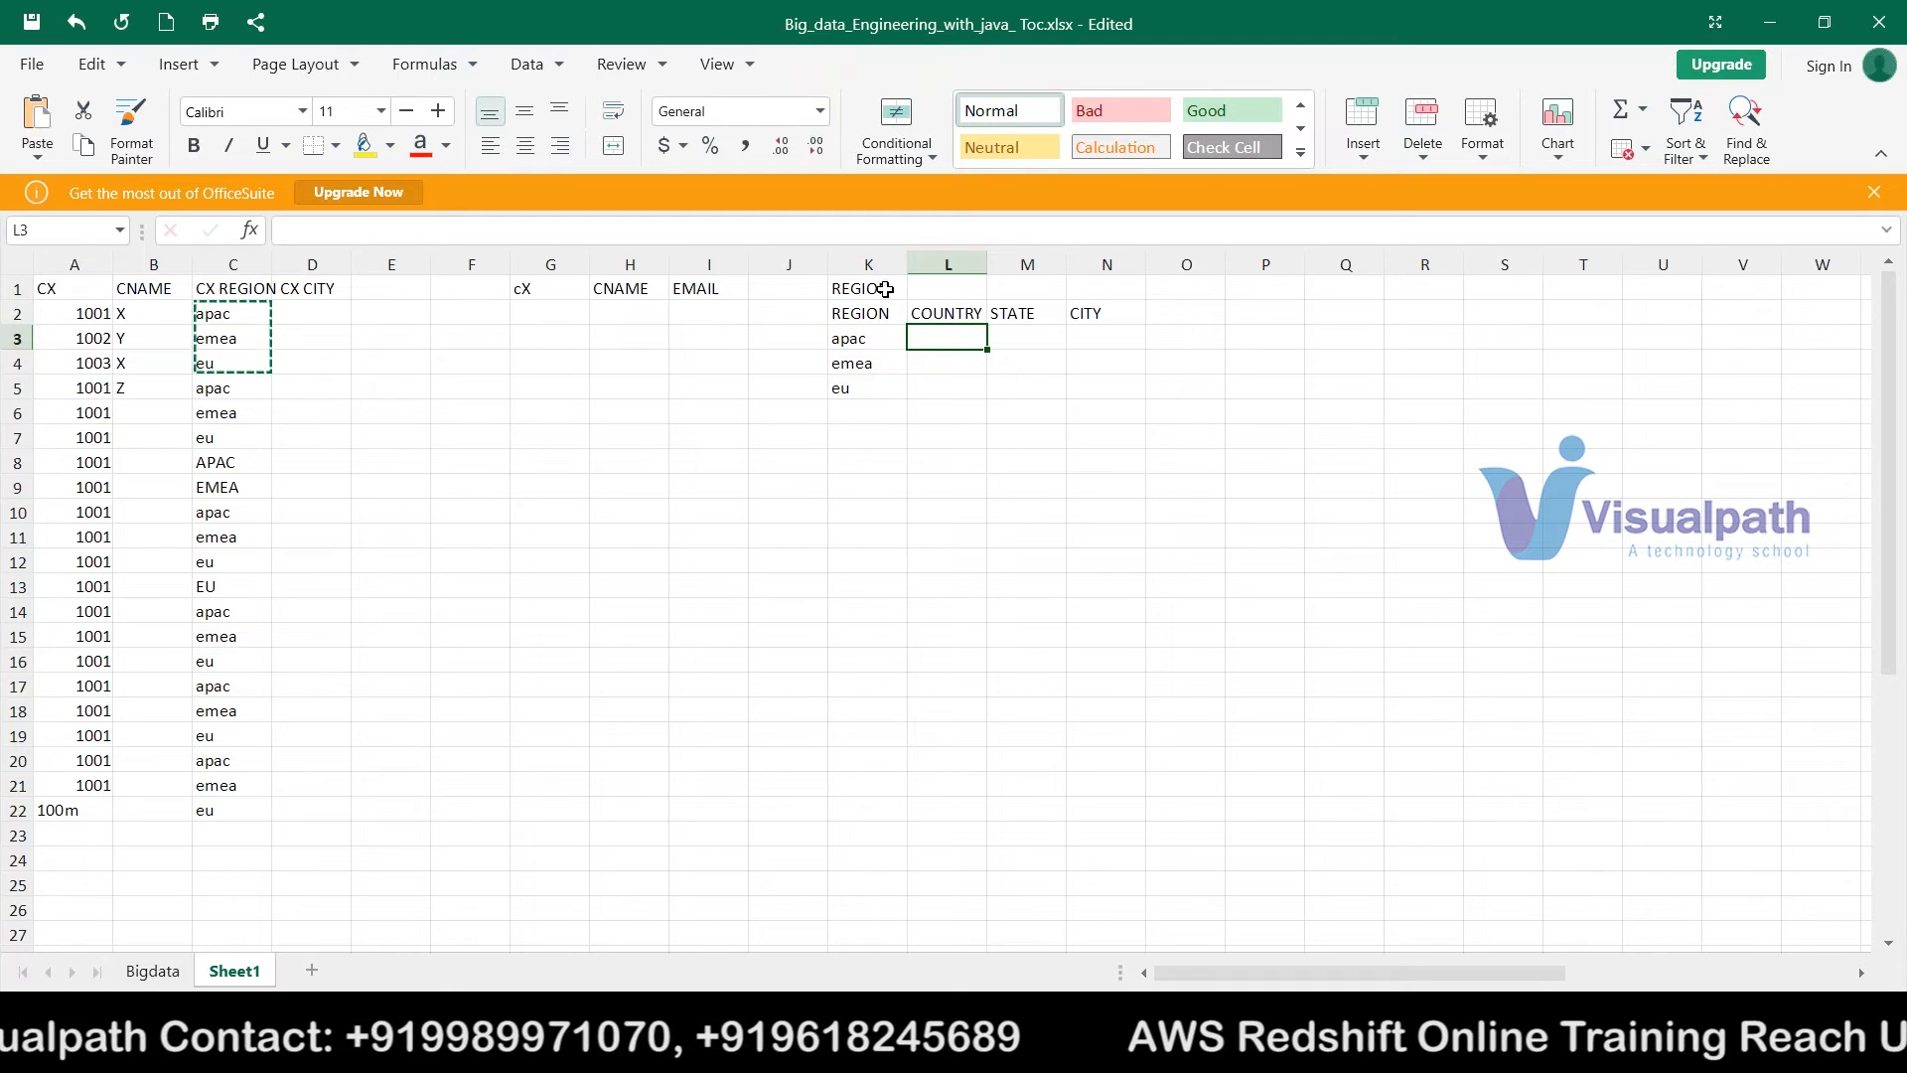
{"action": "left_click", "coordinate": [860, 338]}
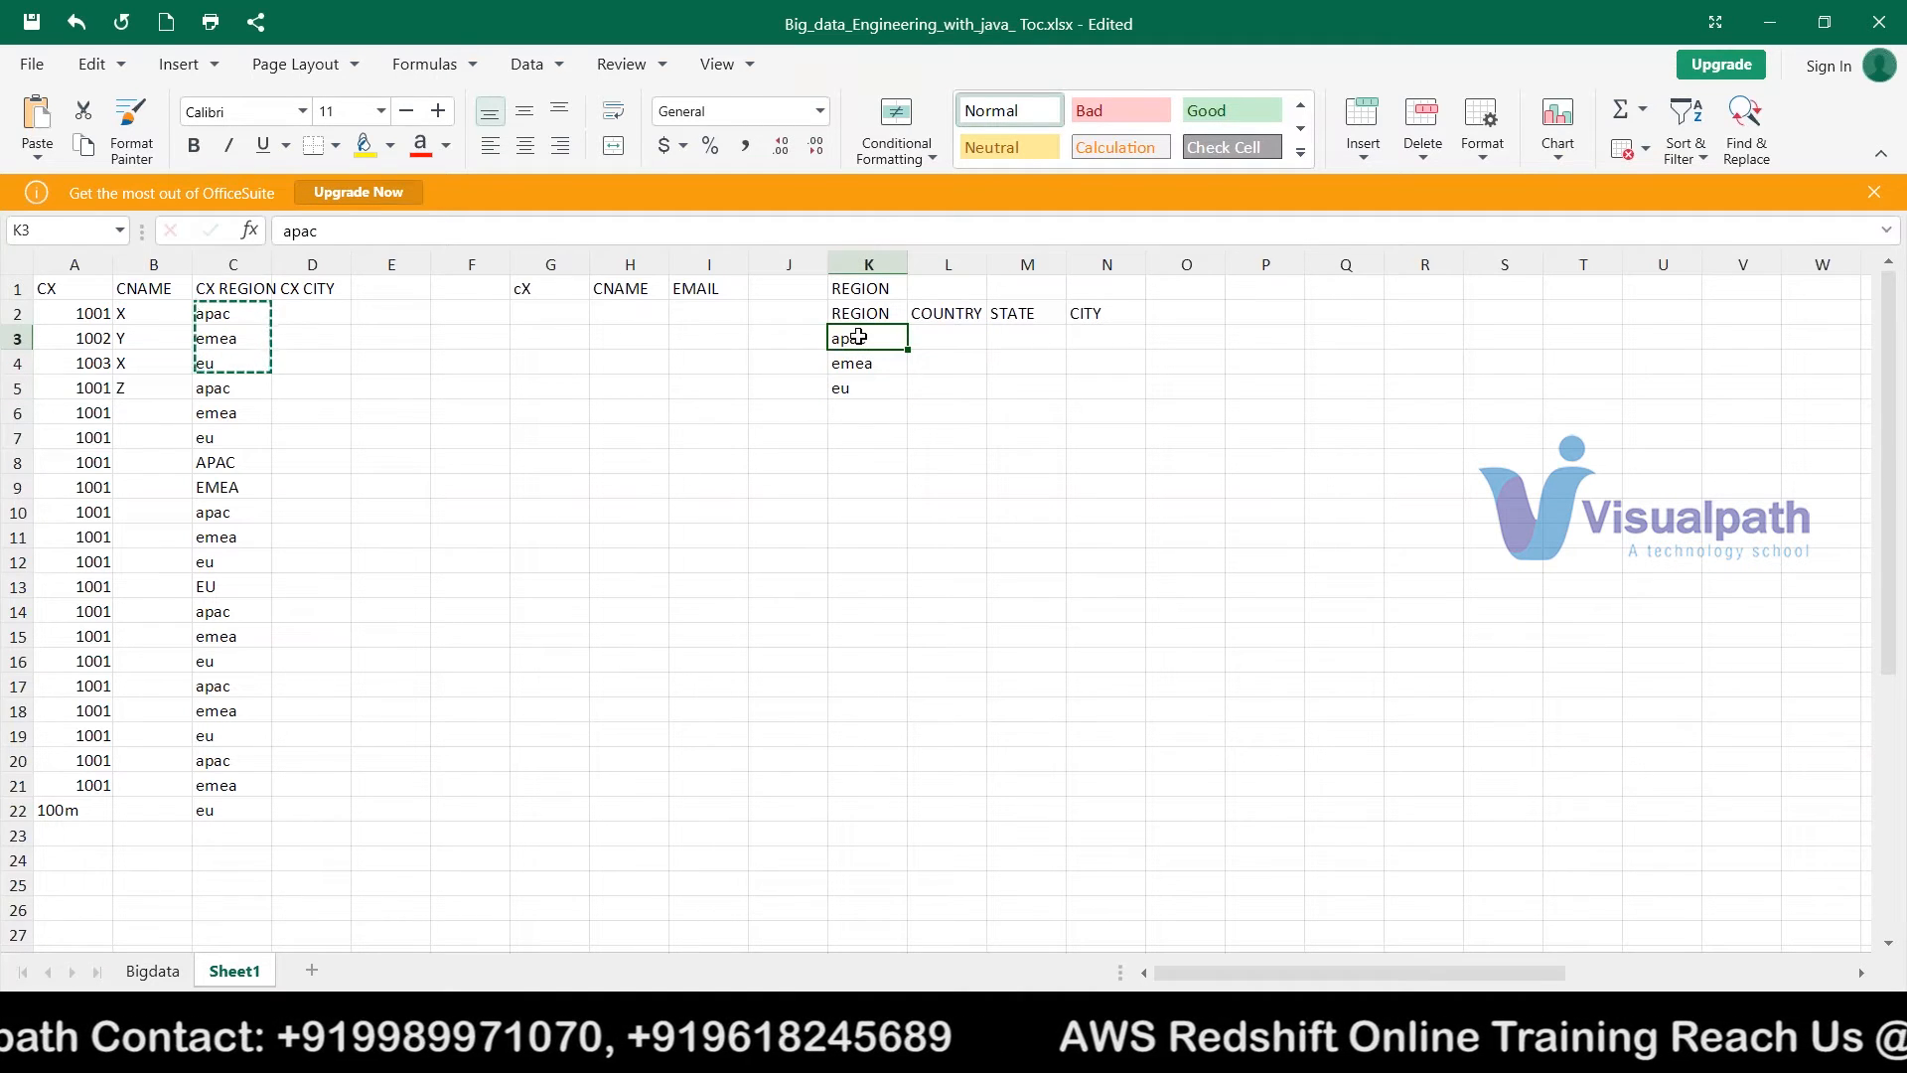
{"action": "key", "text": "shift+Down"}
{"action": "key", "text": "shift+Down"}
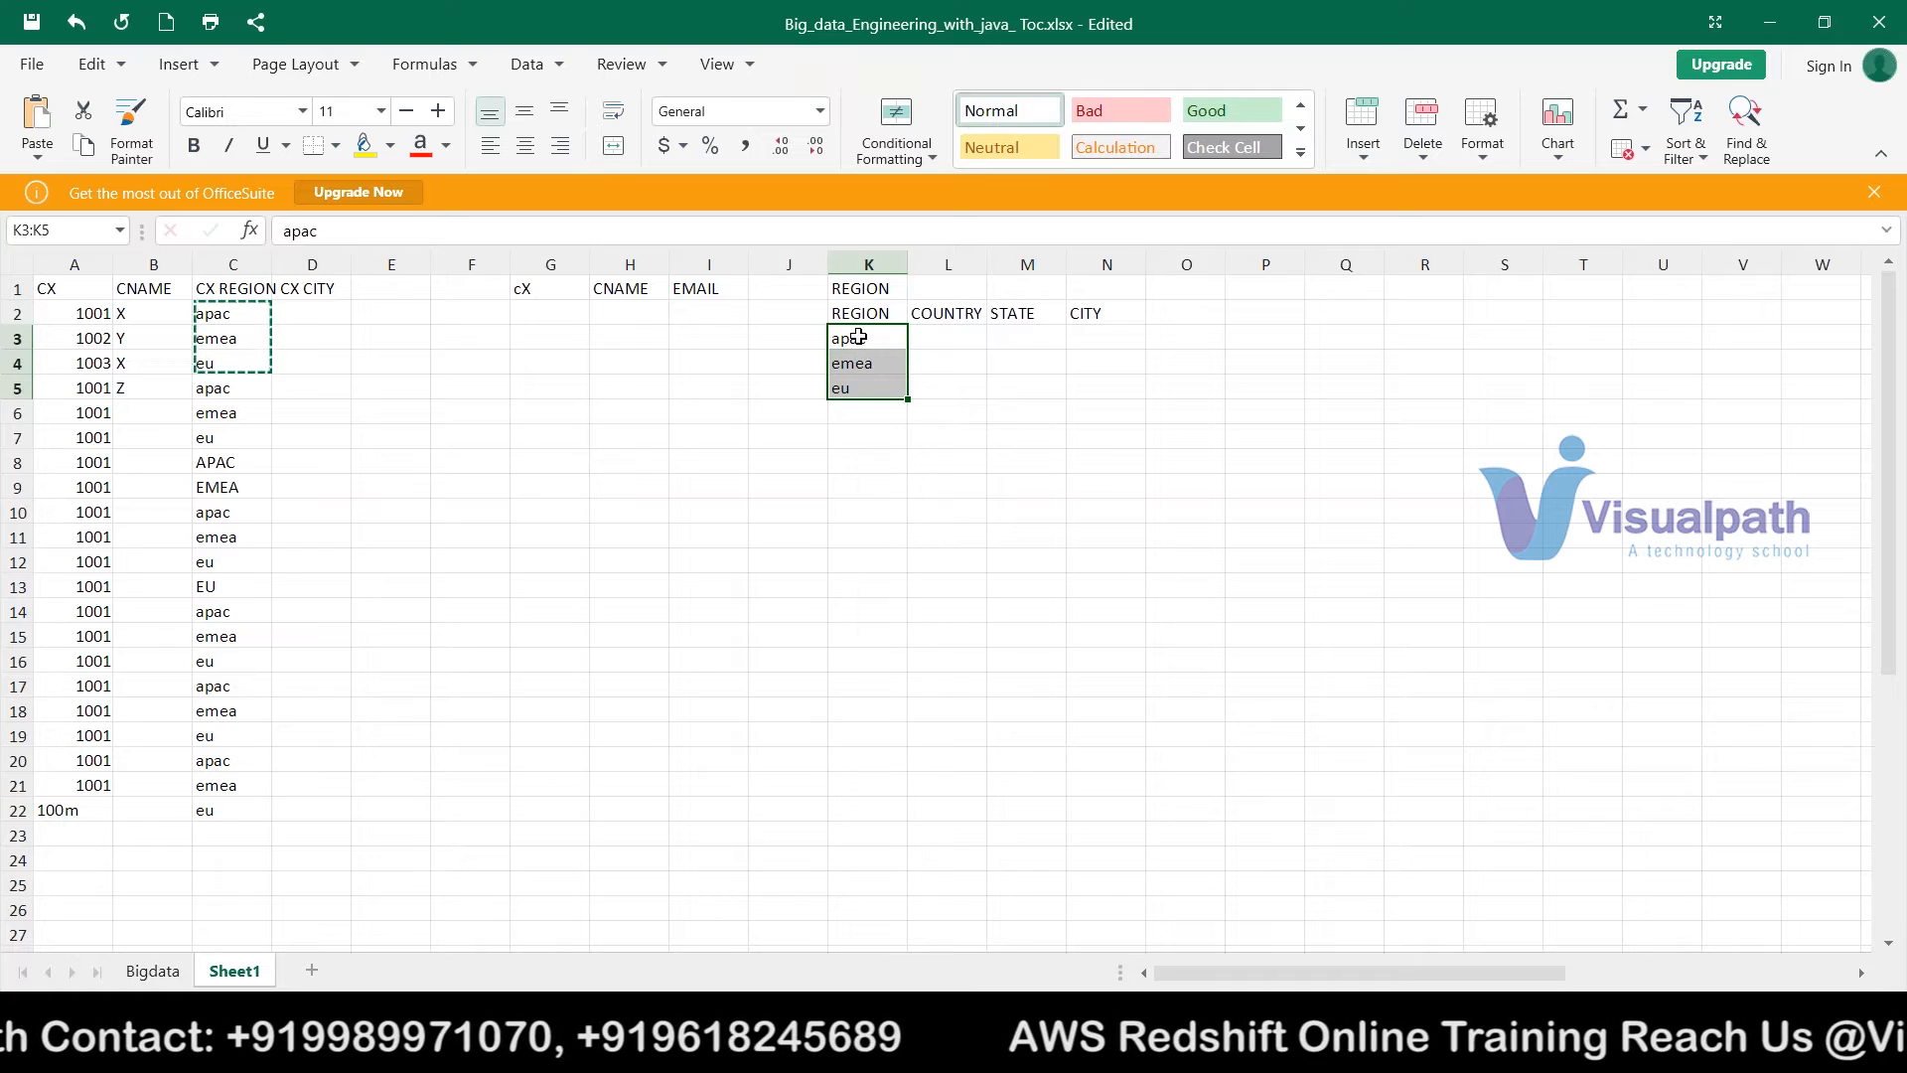
{"action": "left_click", "coordinate": [956, 335]}
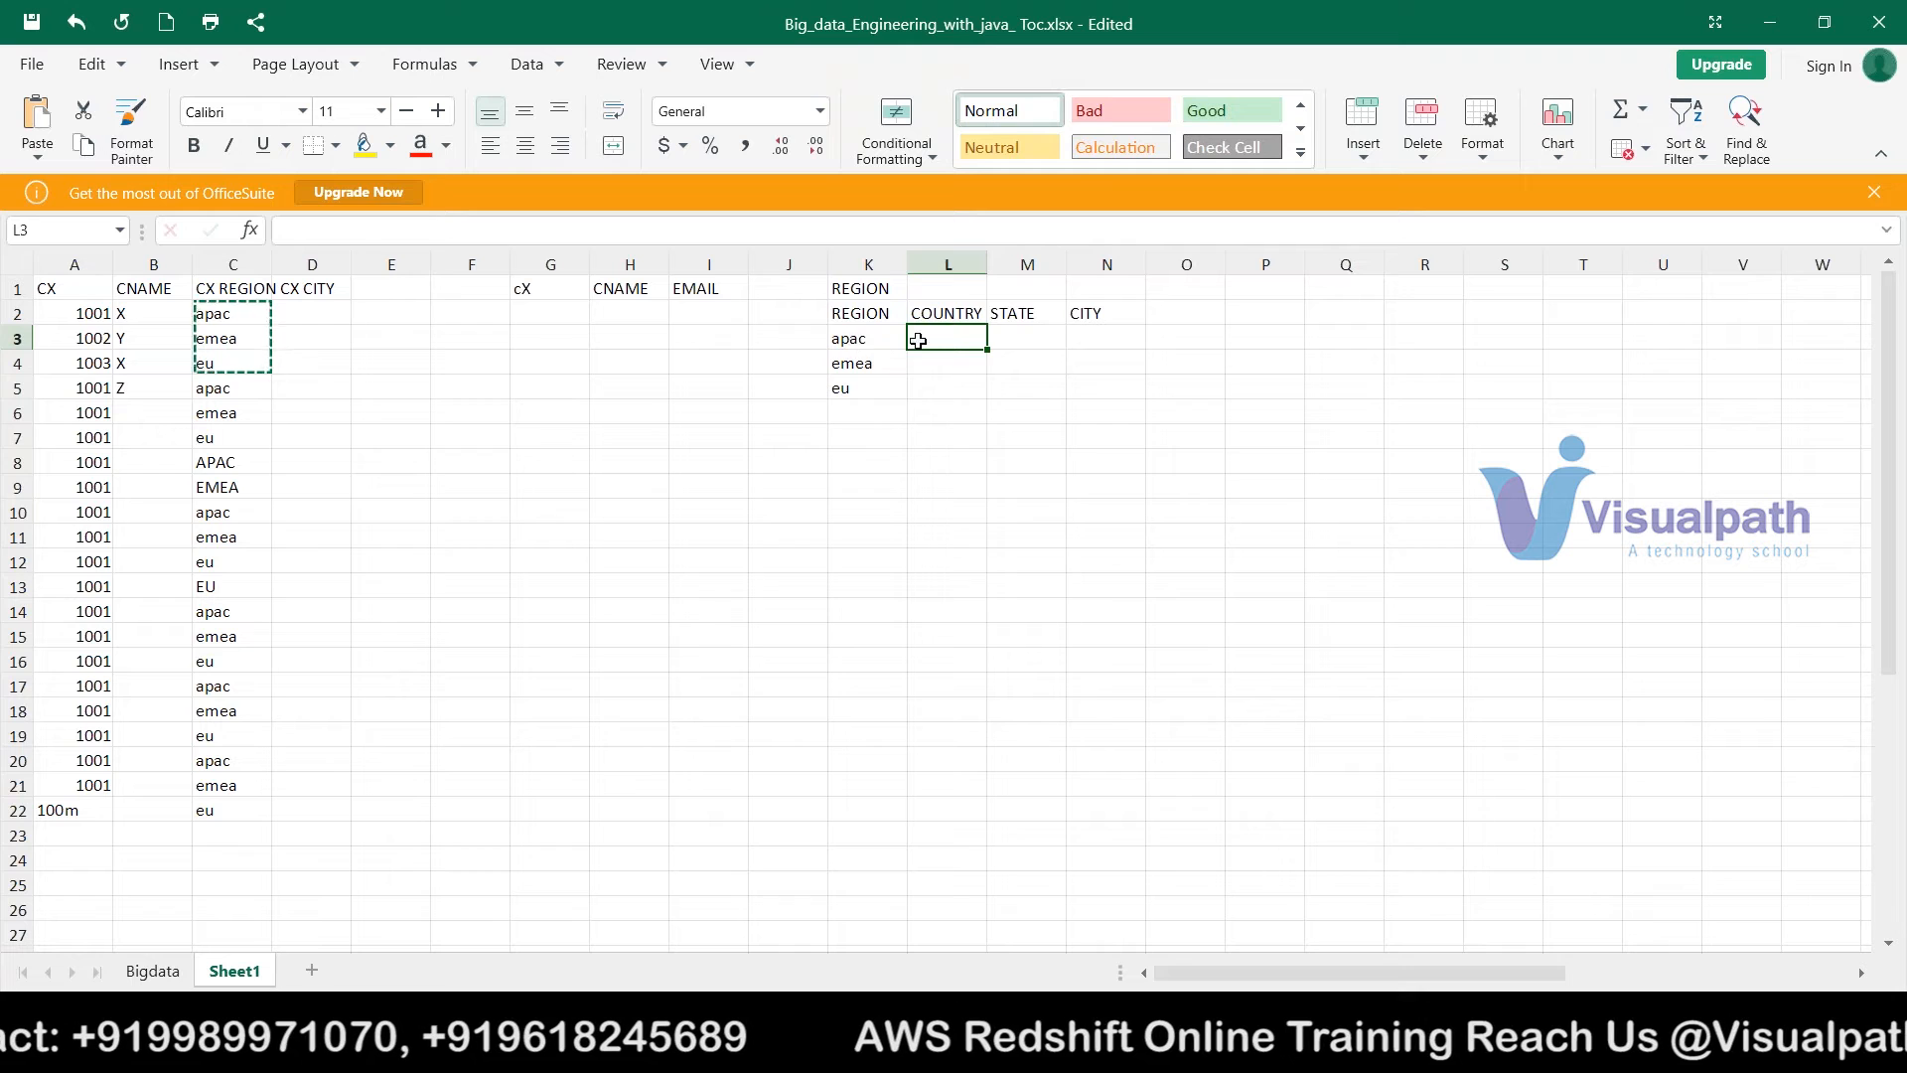
{"action": "left_click_drag", "start_coordinate": [863, 343], "coordinate": [925, 338]}
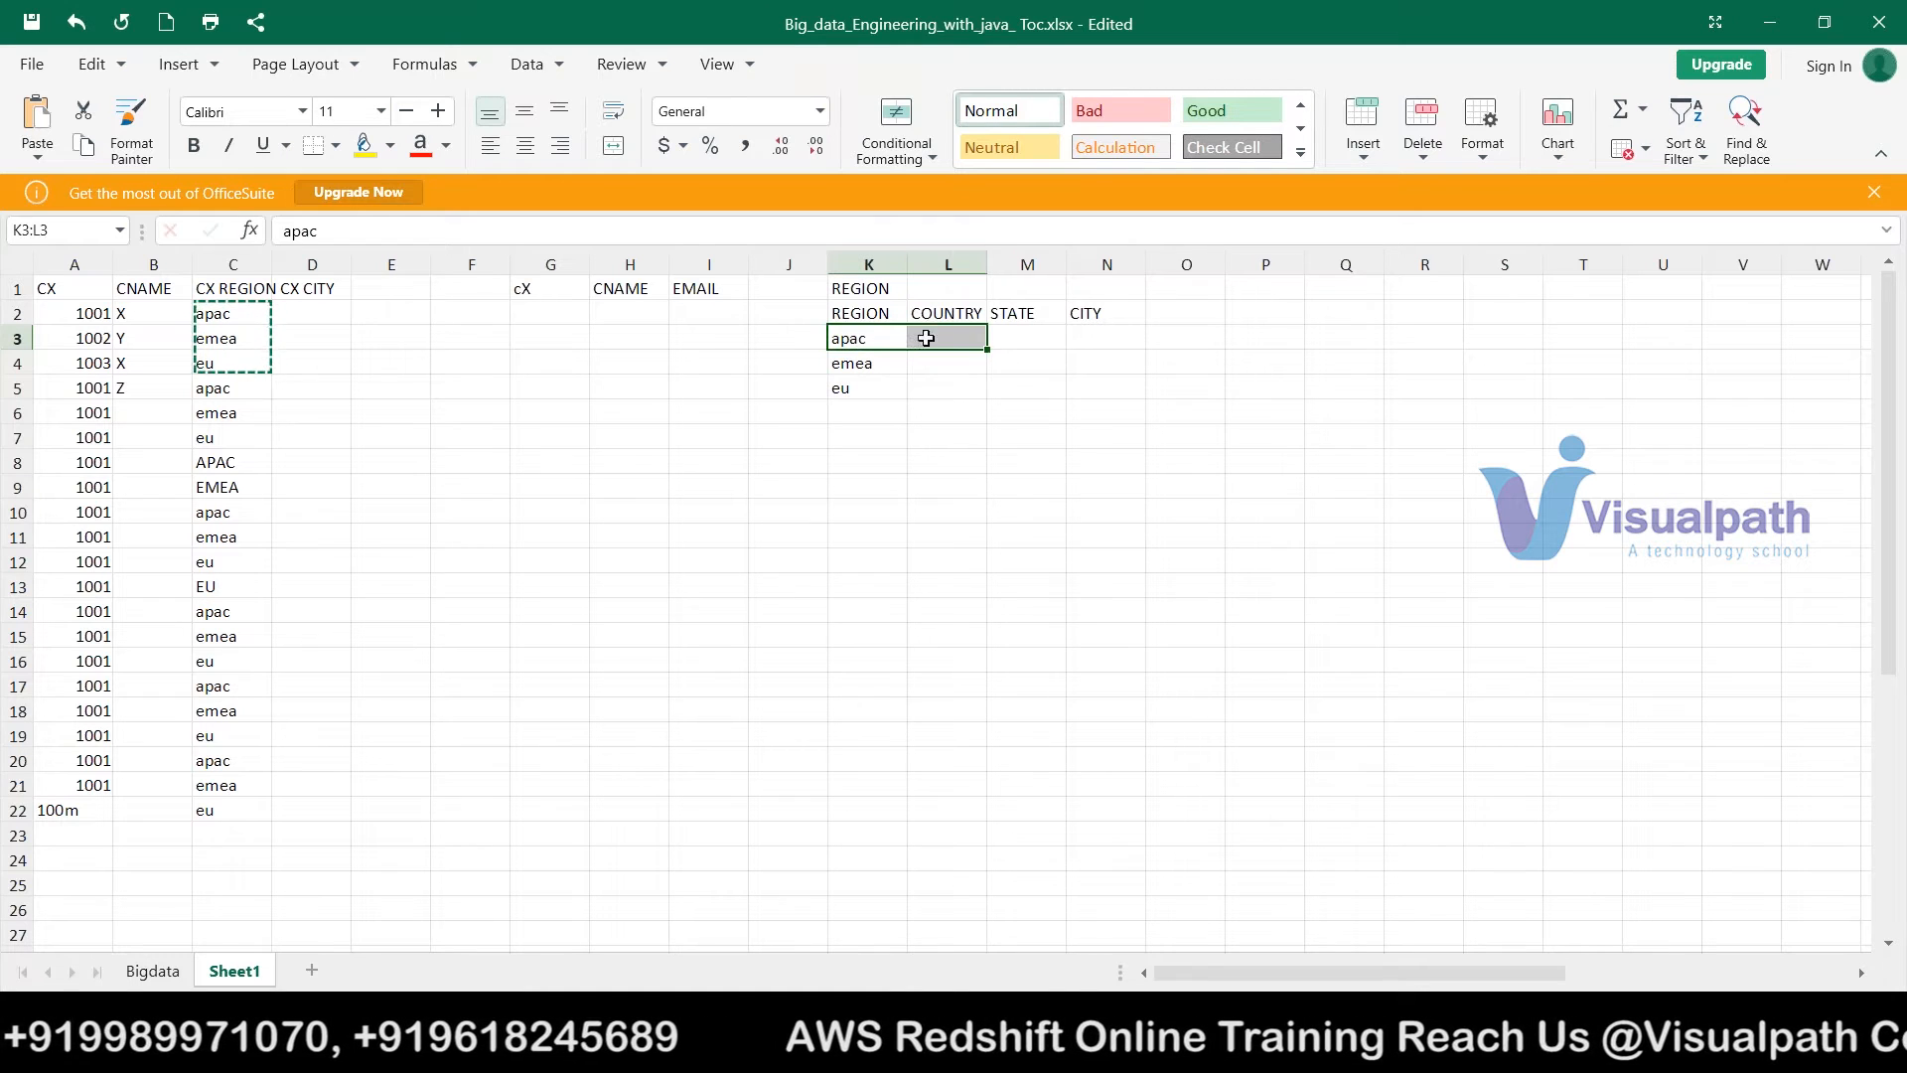
{"action": "left_click", "coordinate": [939, 335]}
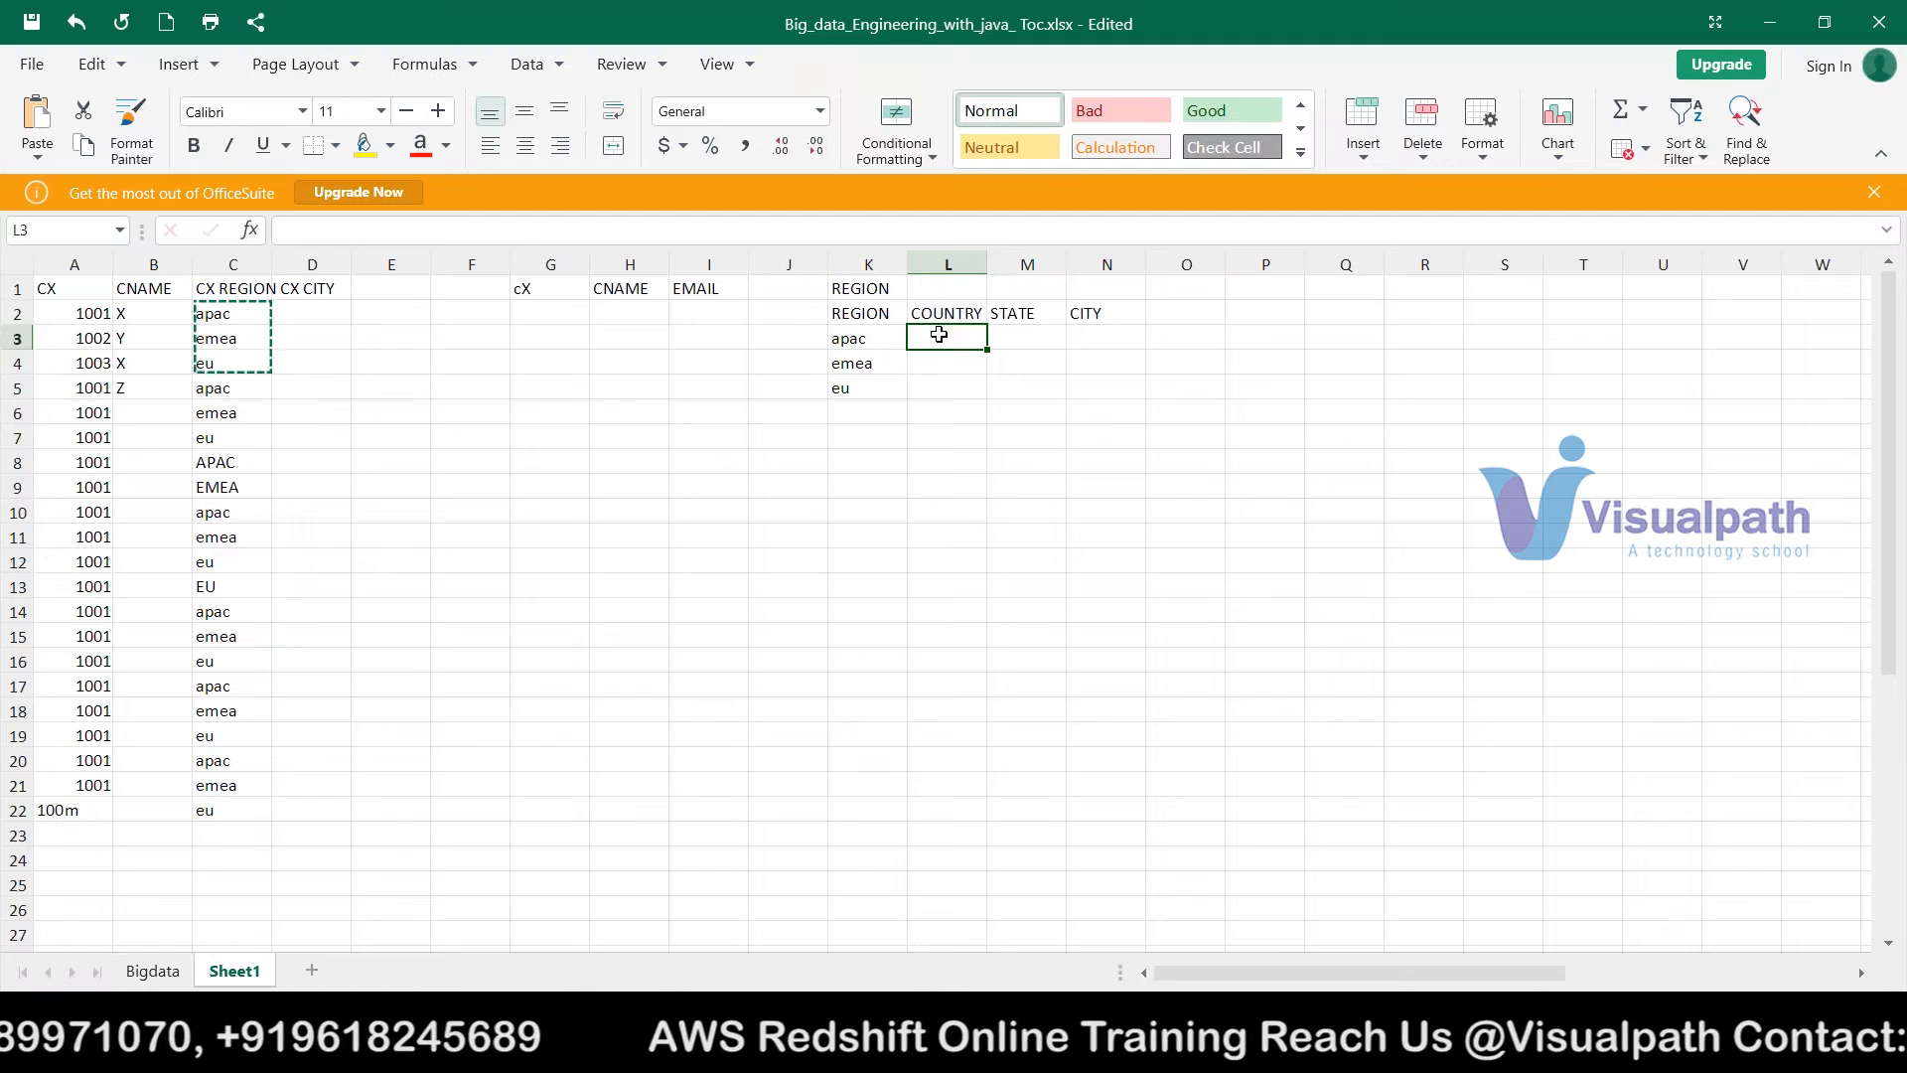
- Move the emea and eu entries from K4:K5 down to K13:K14 to leave blank rows beneath apac
{"action": "left_click", "coordinate": [847, 369]}
{"action": "key", "text": "shift+Down"}
{"action": "key", "text": "shift+Down"}
{"action": "key", "text": "shift+Down"}
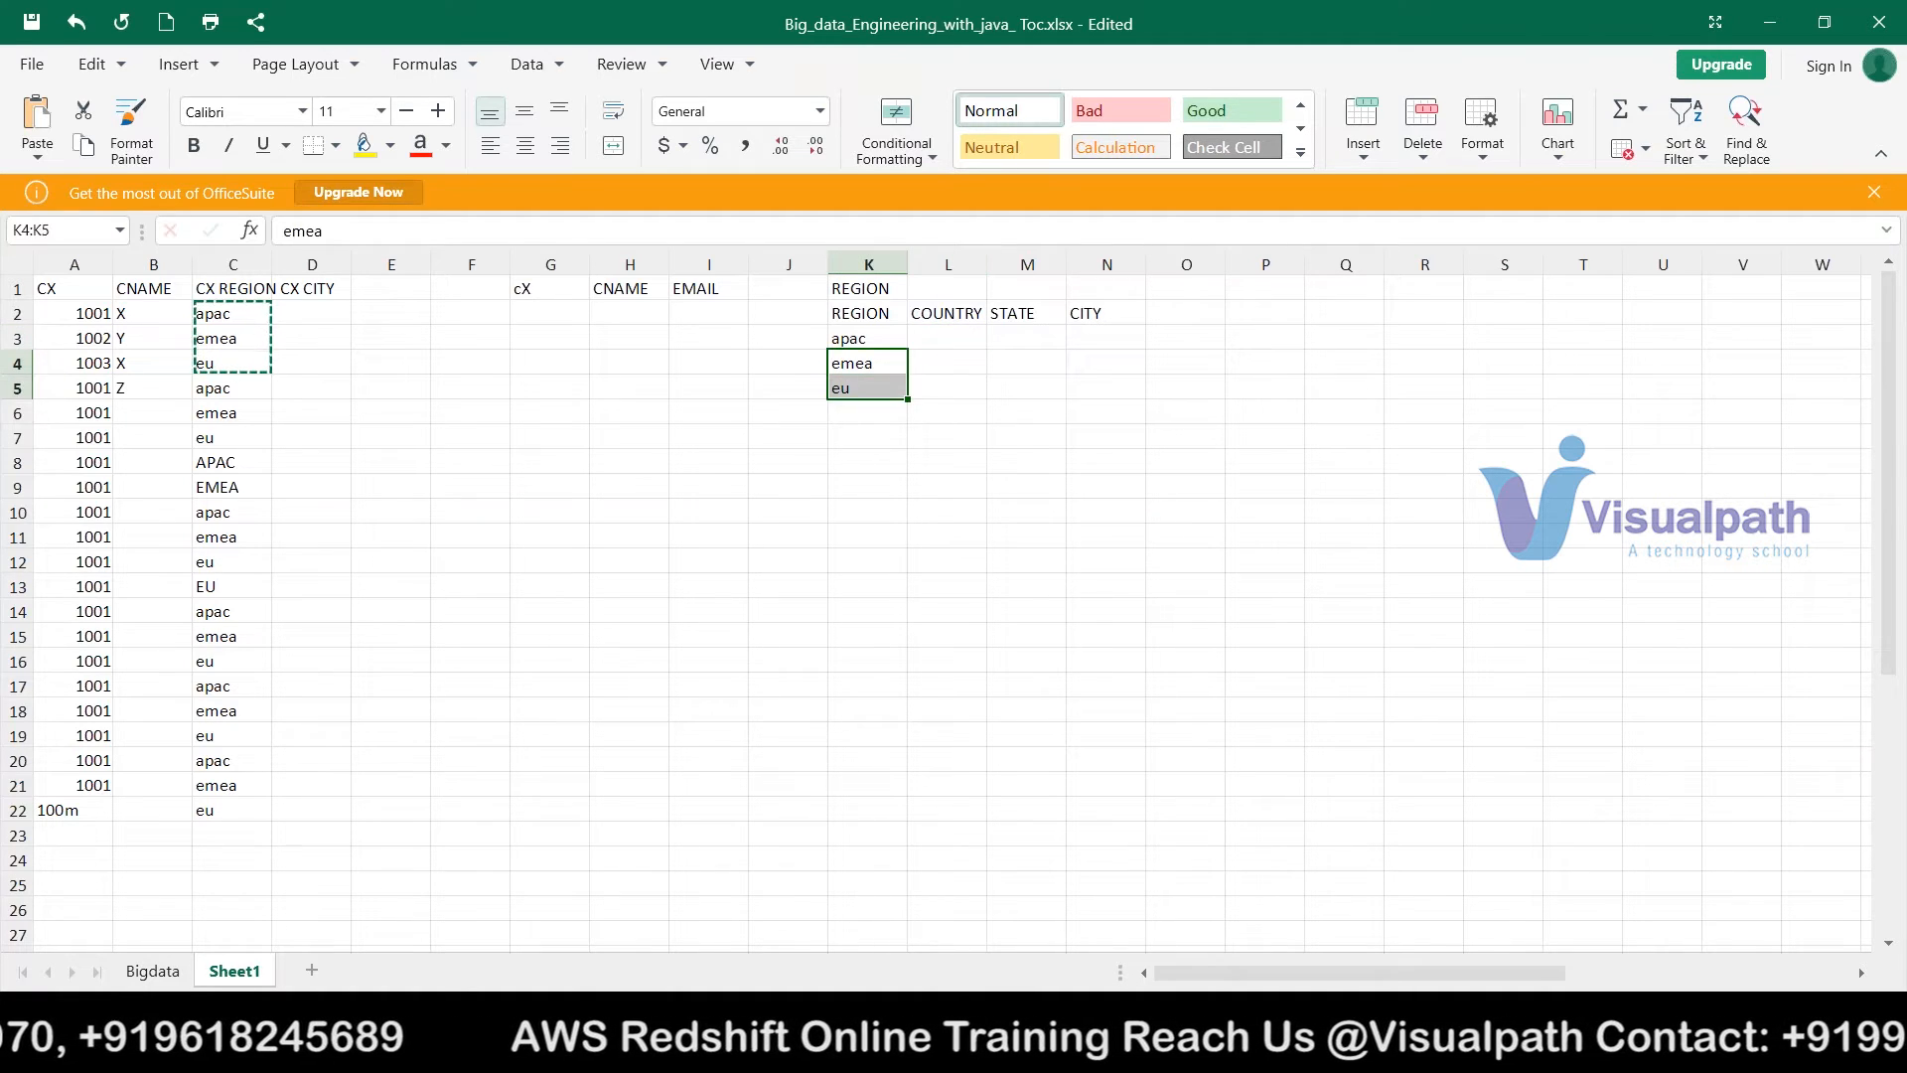
{"action": "key", "text": "ctrl+c"}
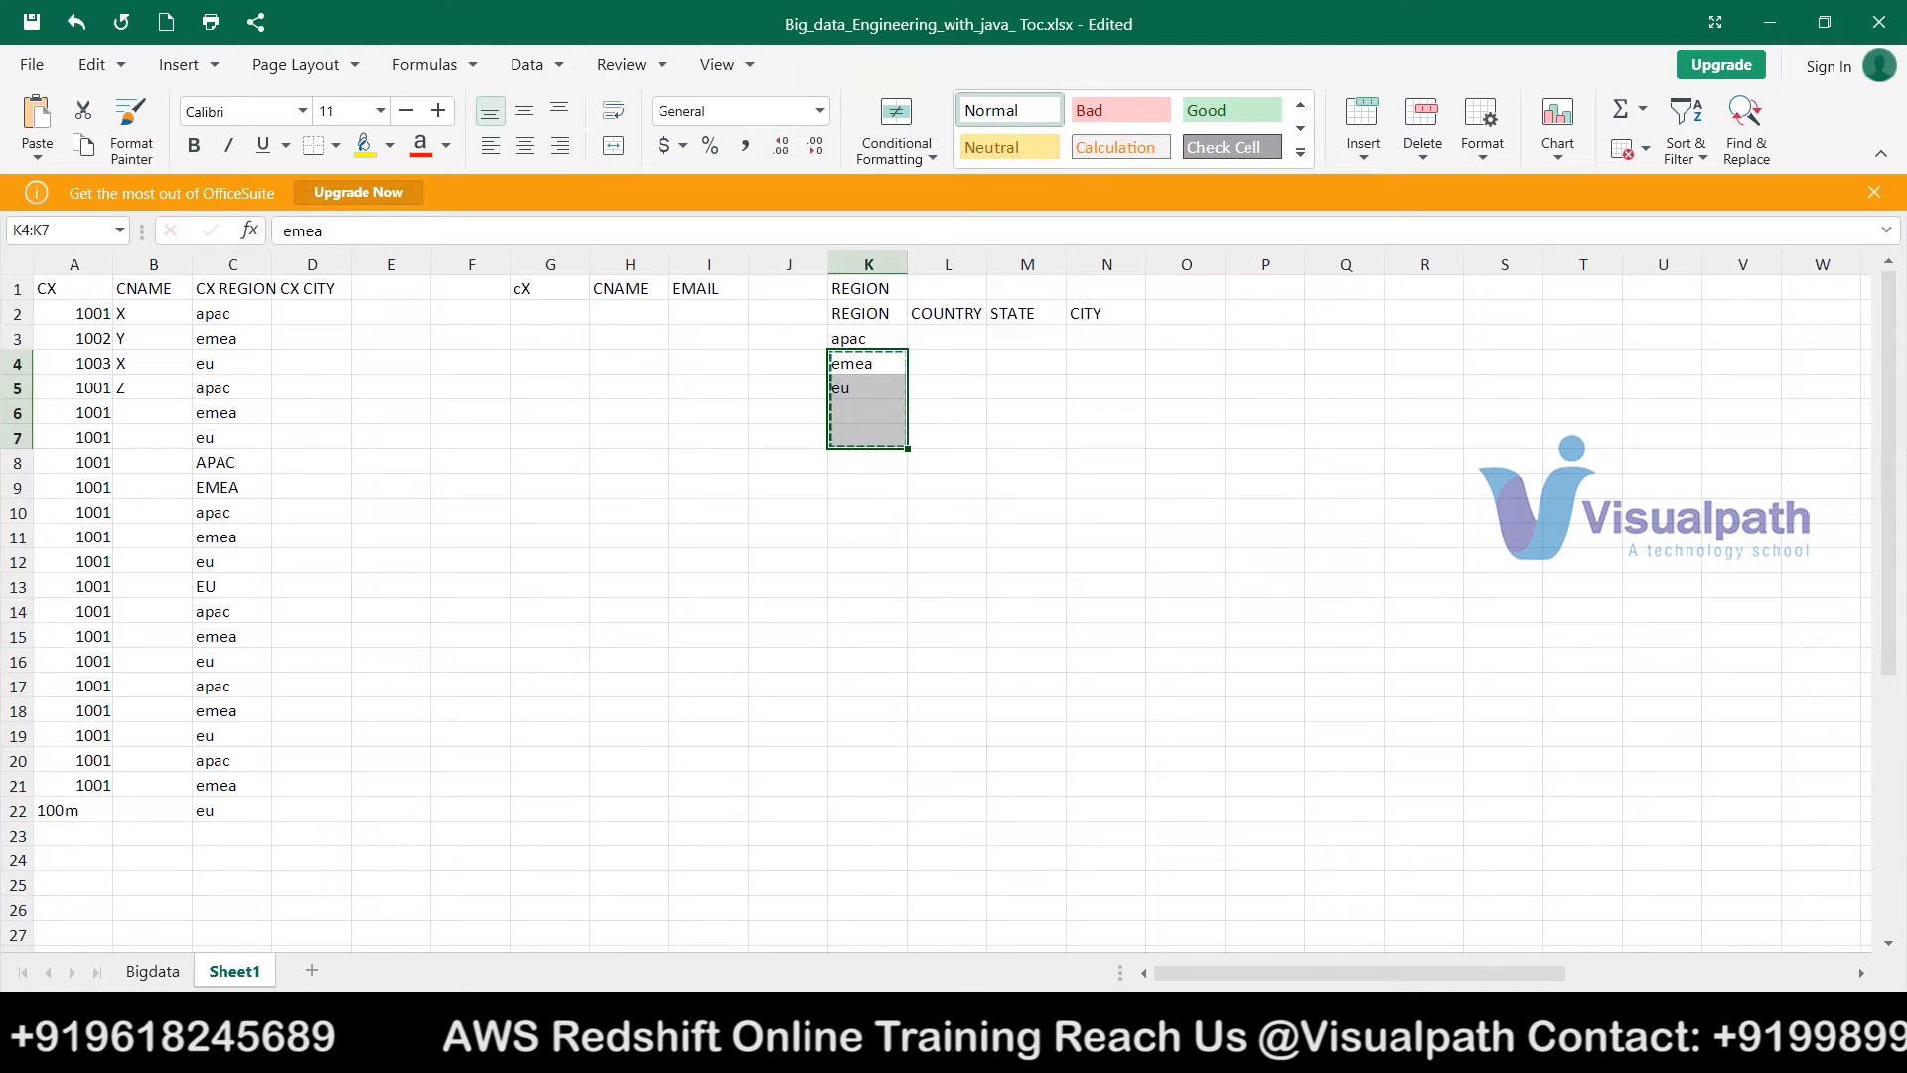
{"action": "left_click", "coordinate": [977, 565]}
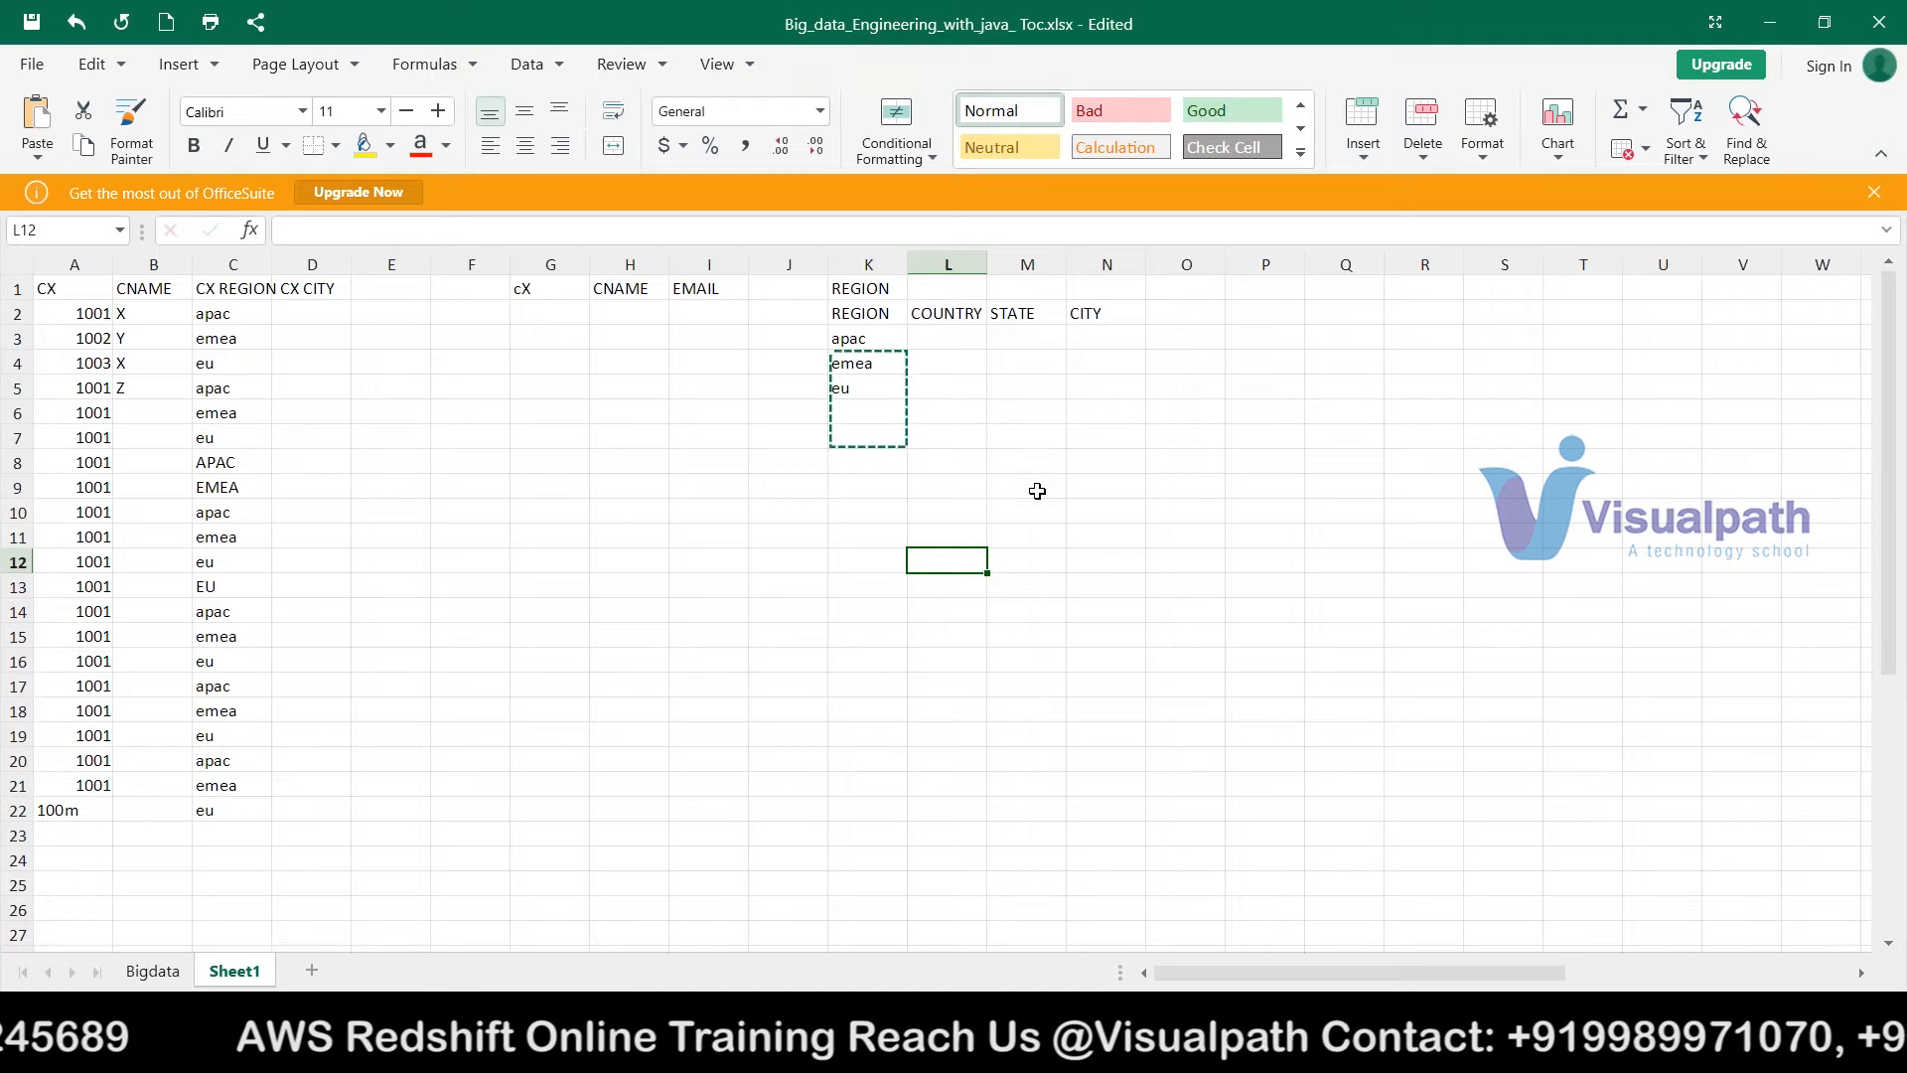
{"action": "left_click", "coordinate": [857, 584]}
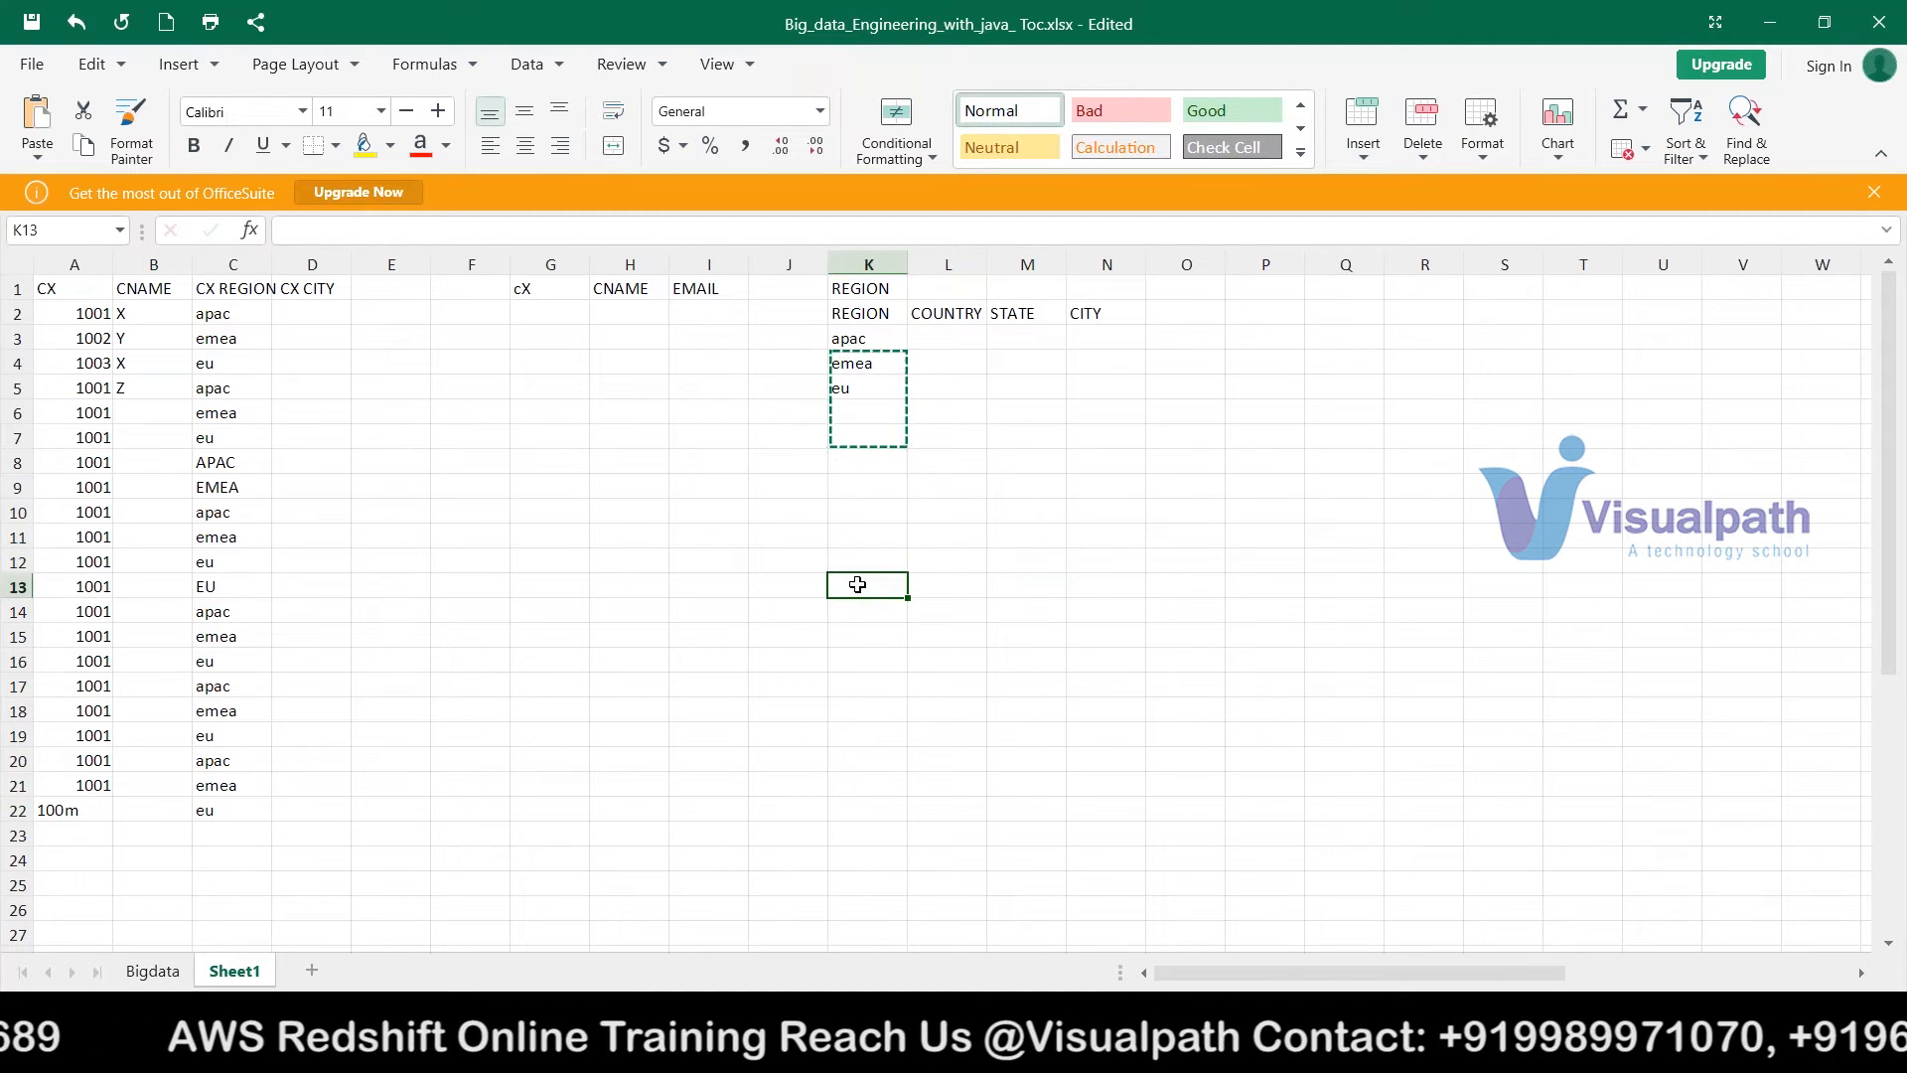
{"action": "key", "text": "ctrl+v"}
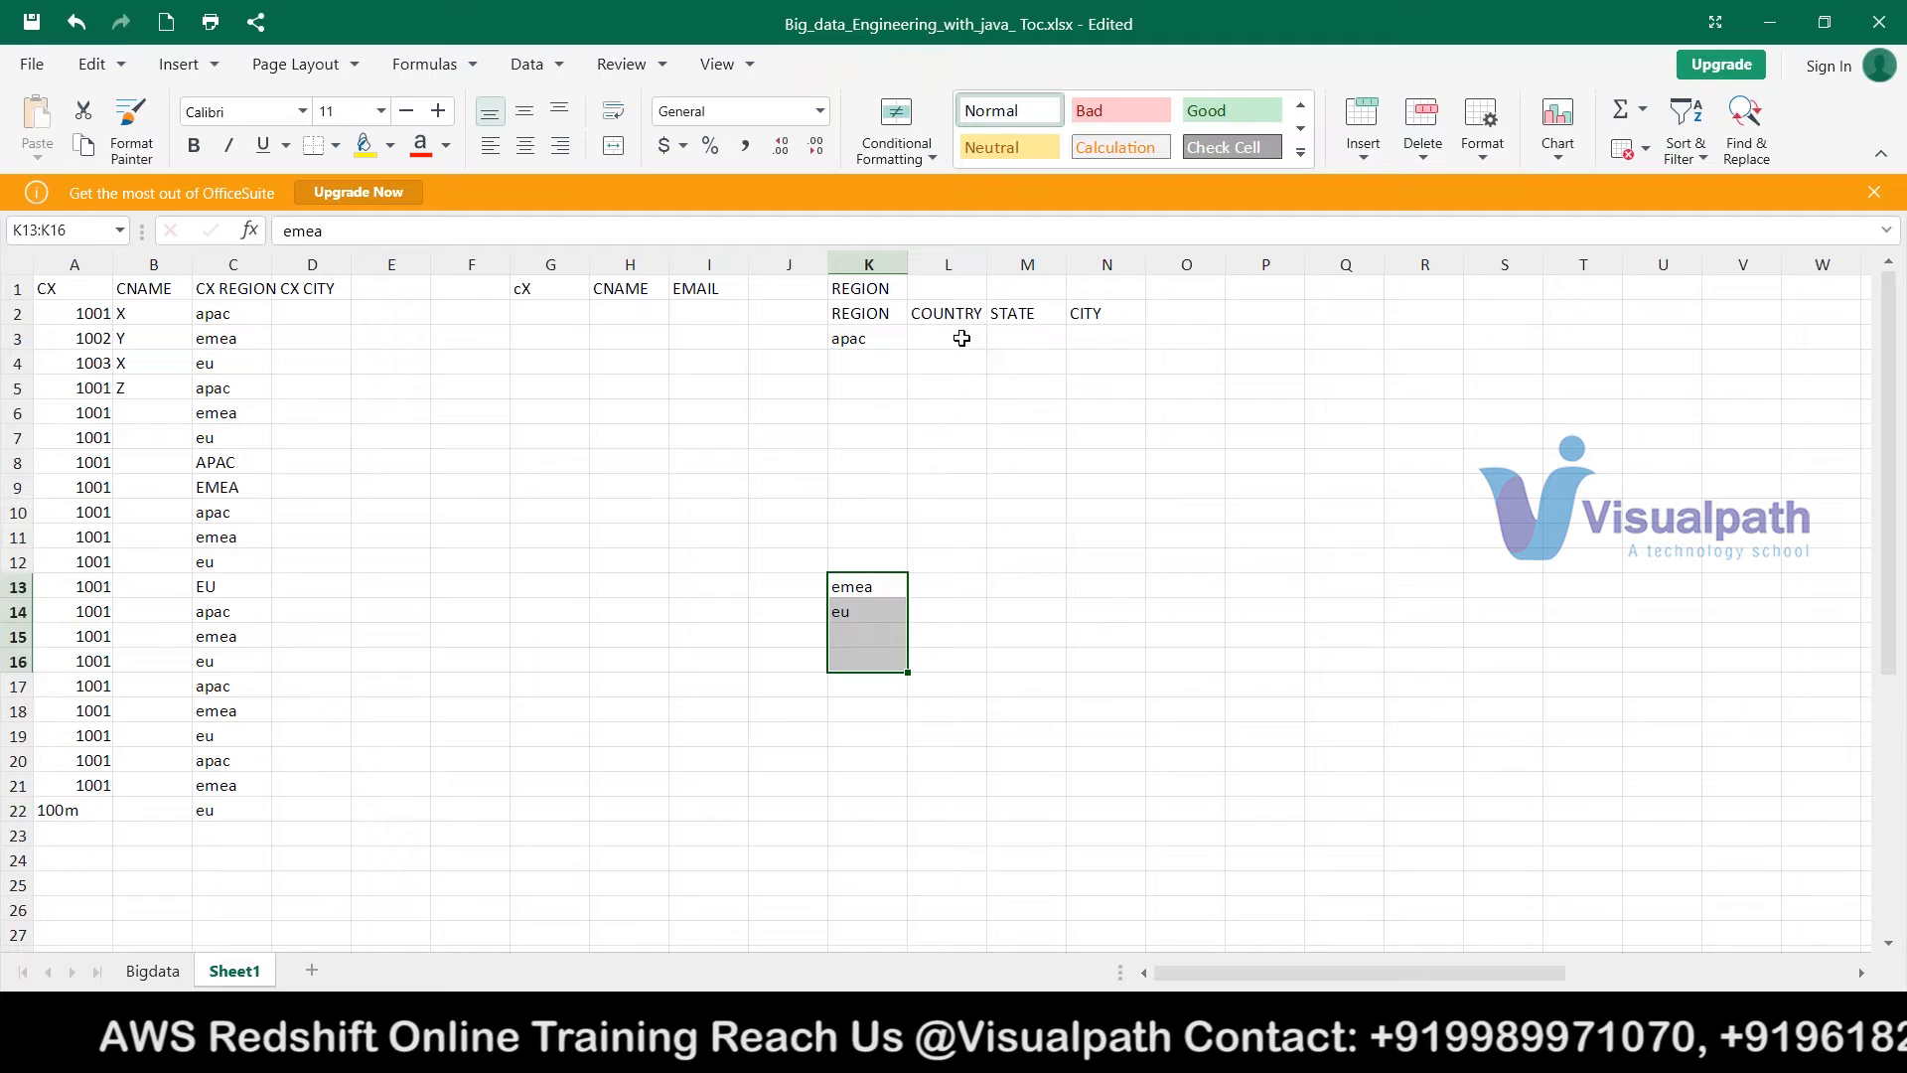
- Enter the countries INDIA in L3 and sg in L4 of the region table
{"action": "left_click", "coordinate": [948, 339]}
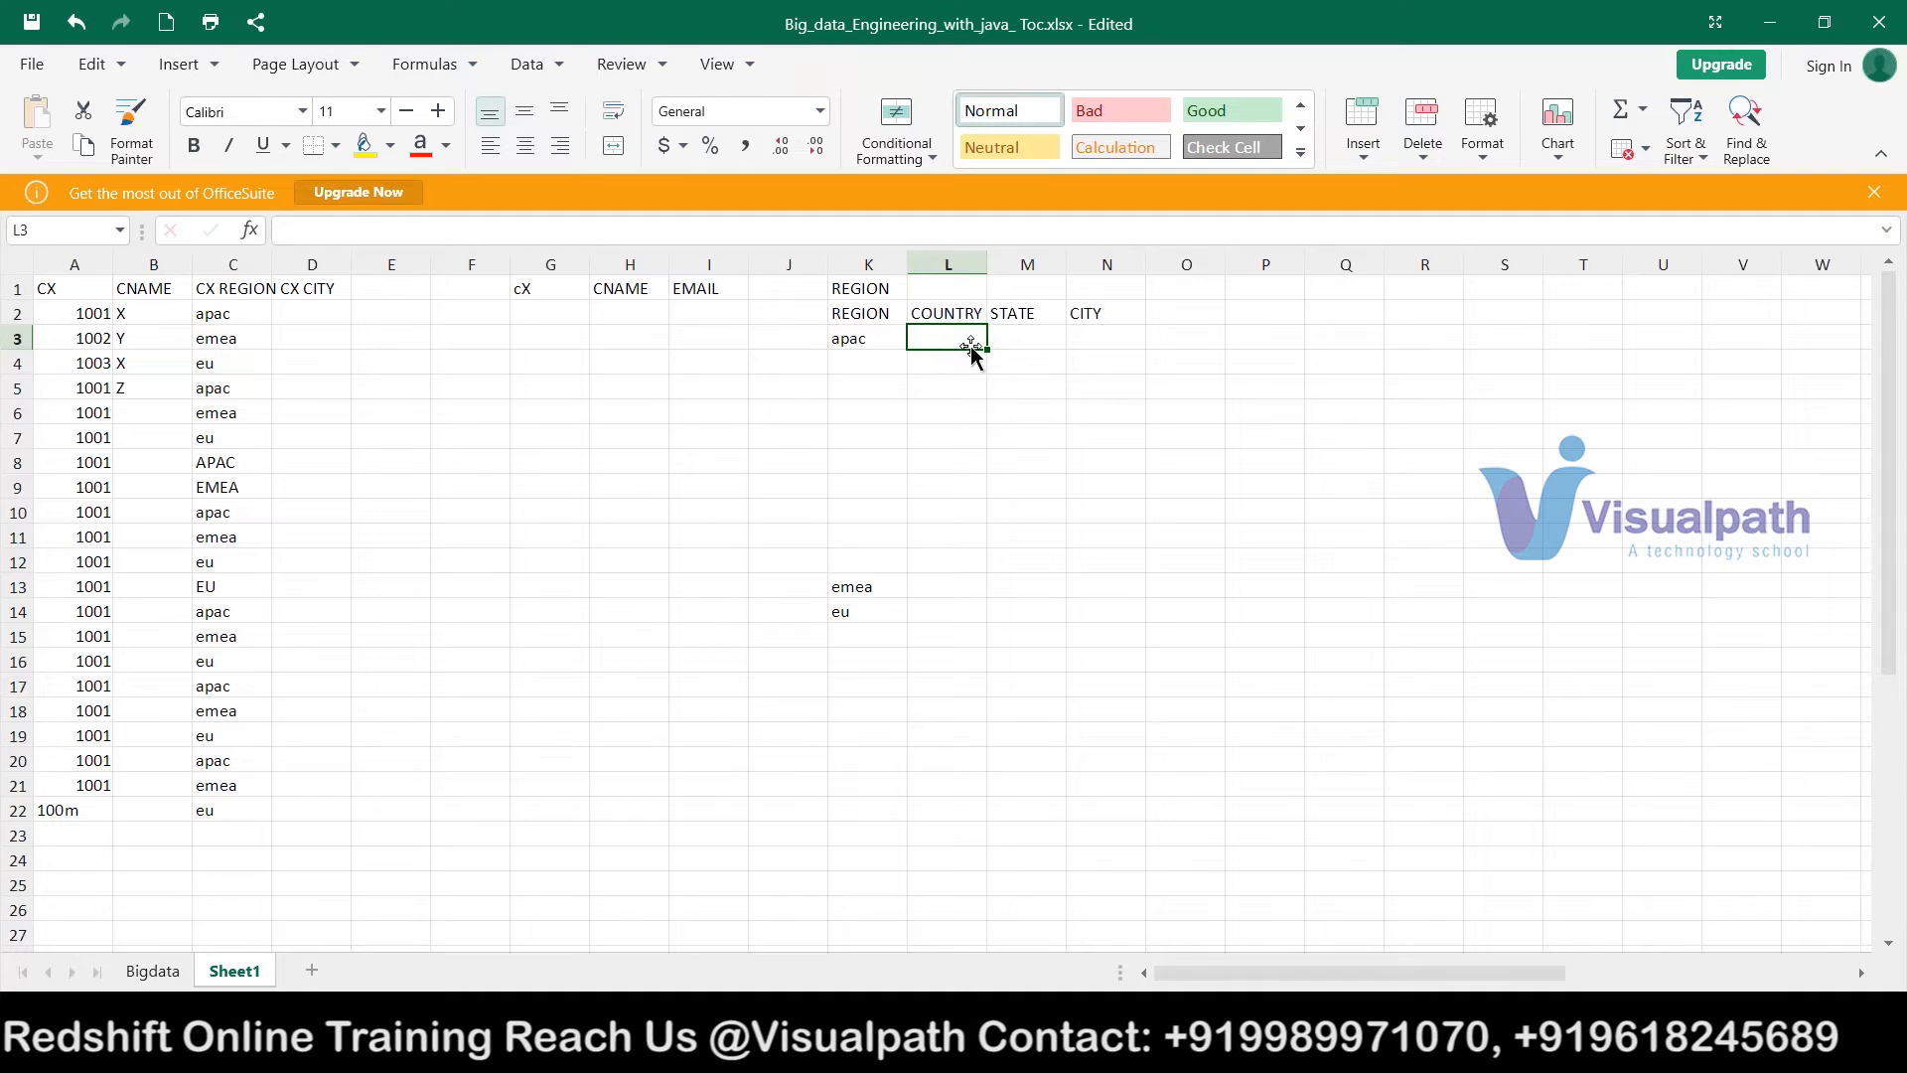
{"action": "type", "text": "INFIS"}
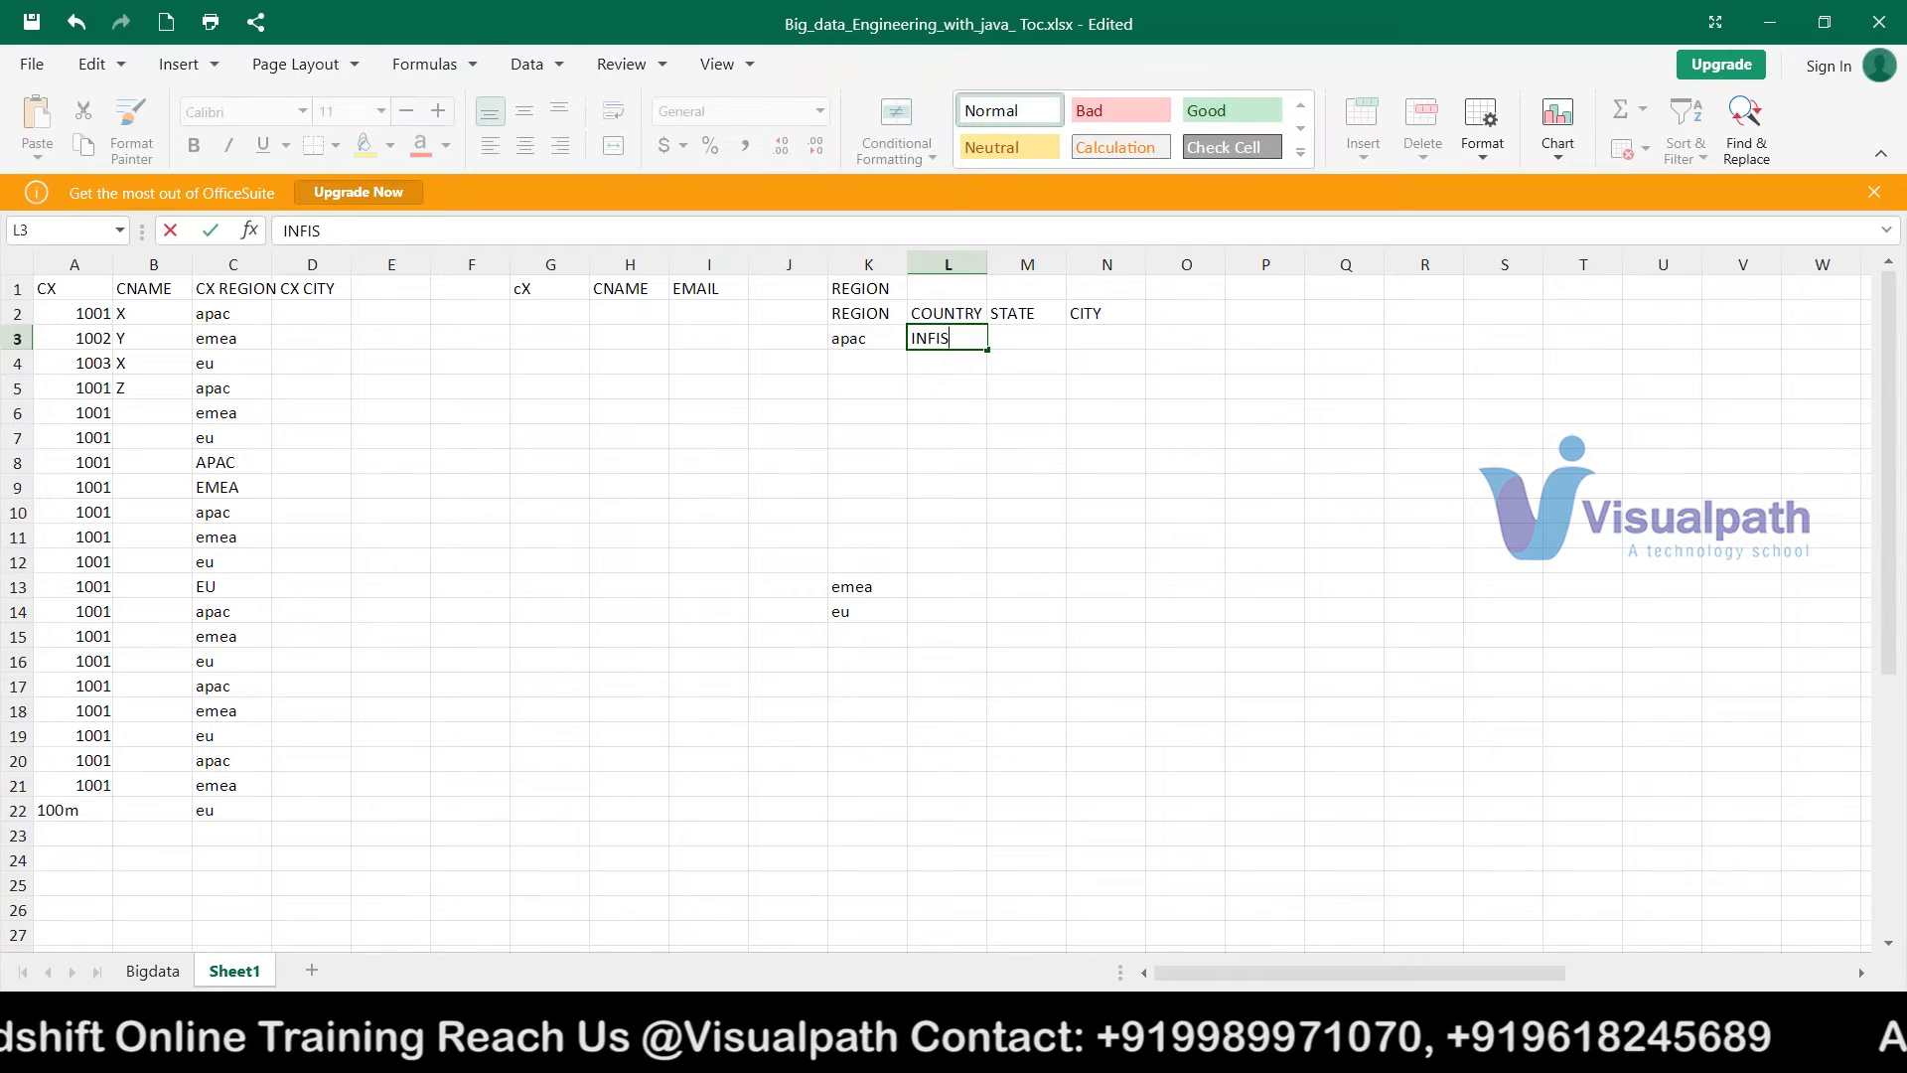
{"action": "key", "text": "BackSpace"}
{"action": "key", "text": "BackSpace"}
{"action": "type", "text": "DIA"}
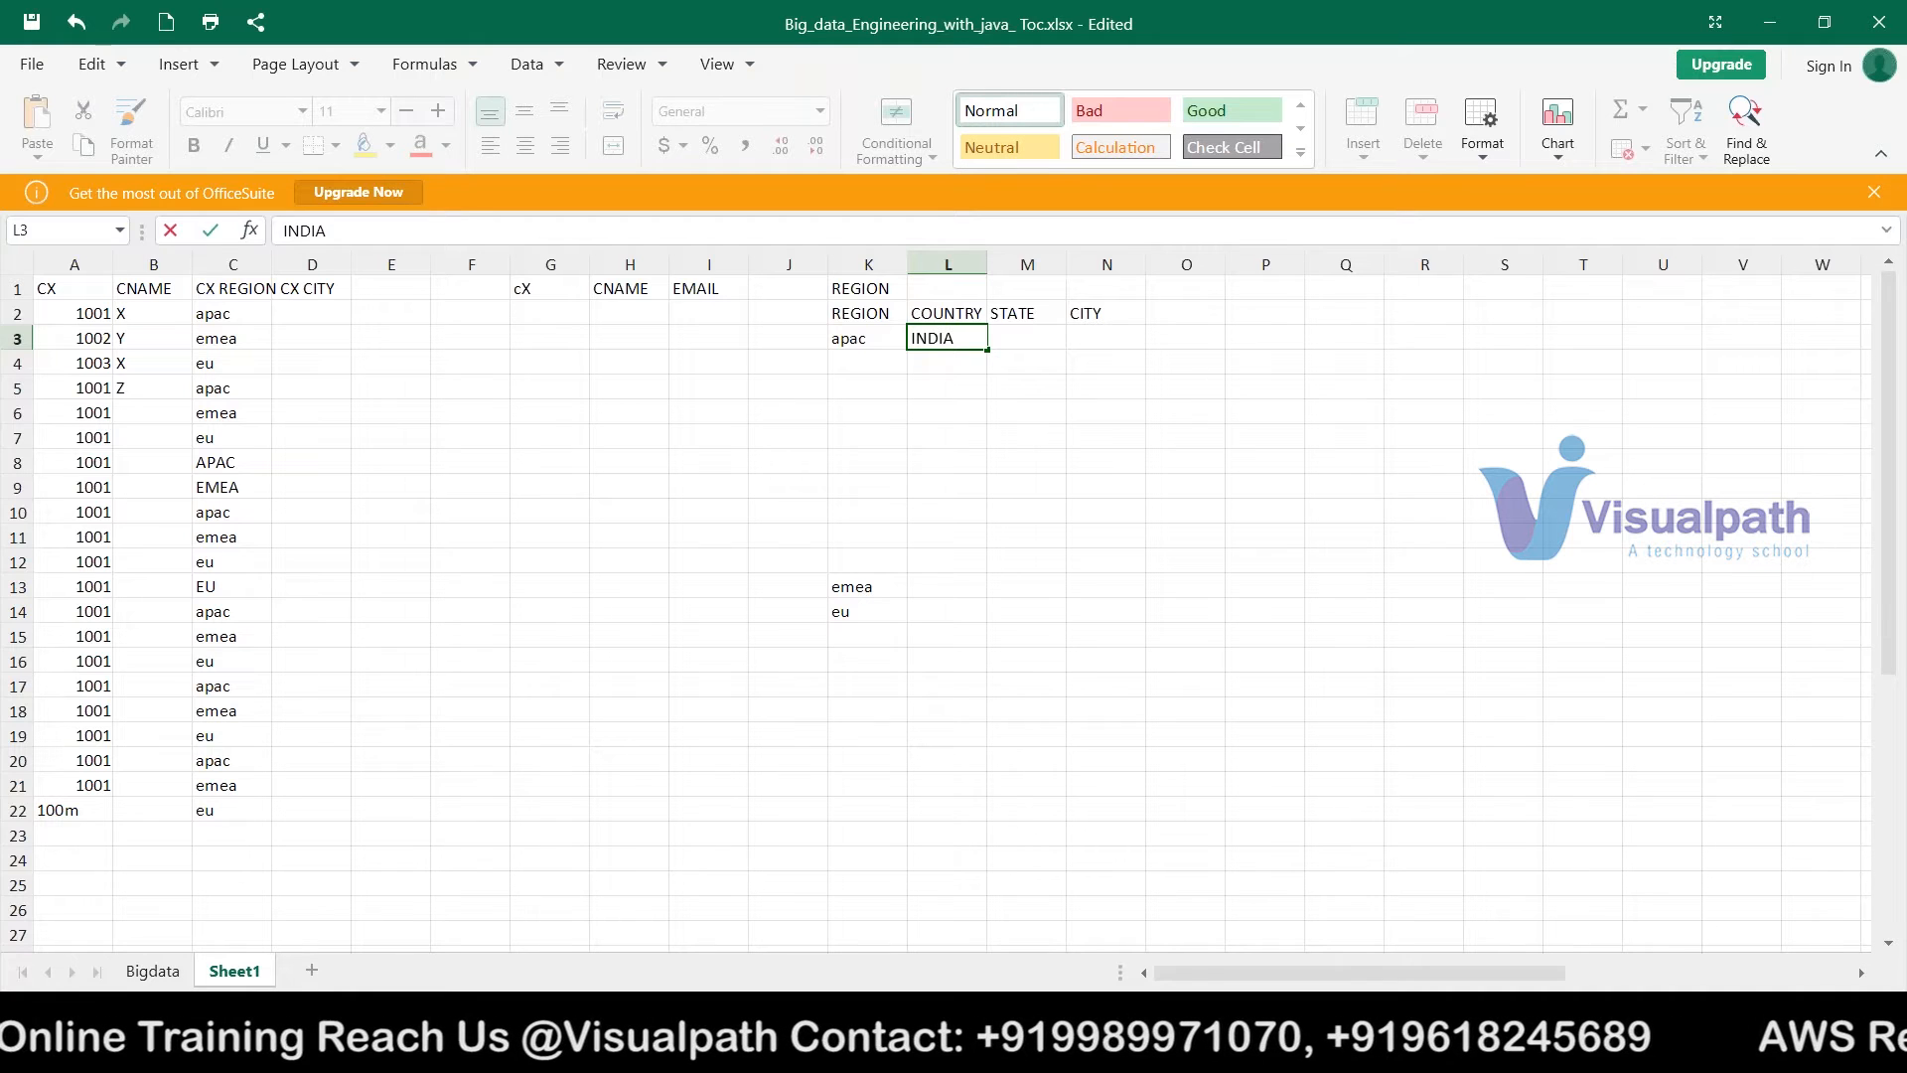
{"action": "key", "text": "Return"}
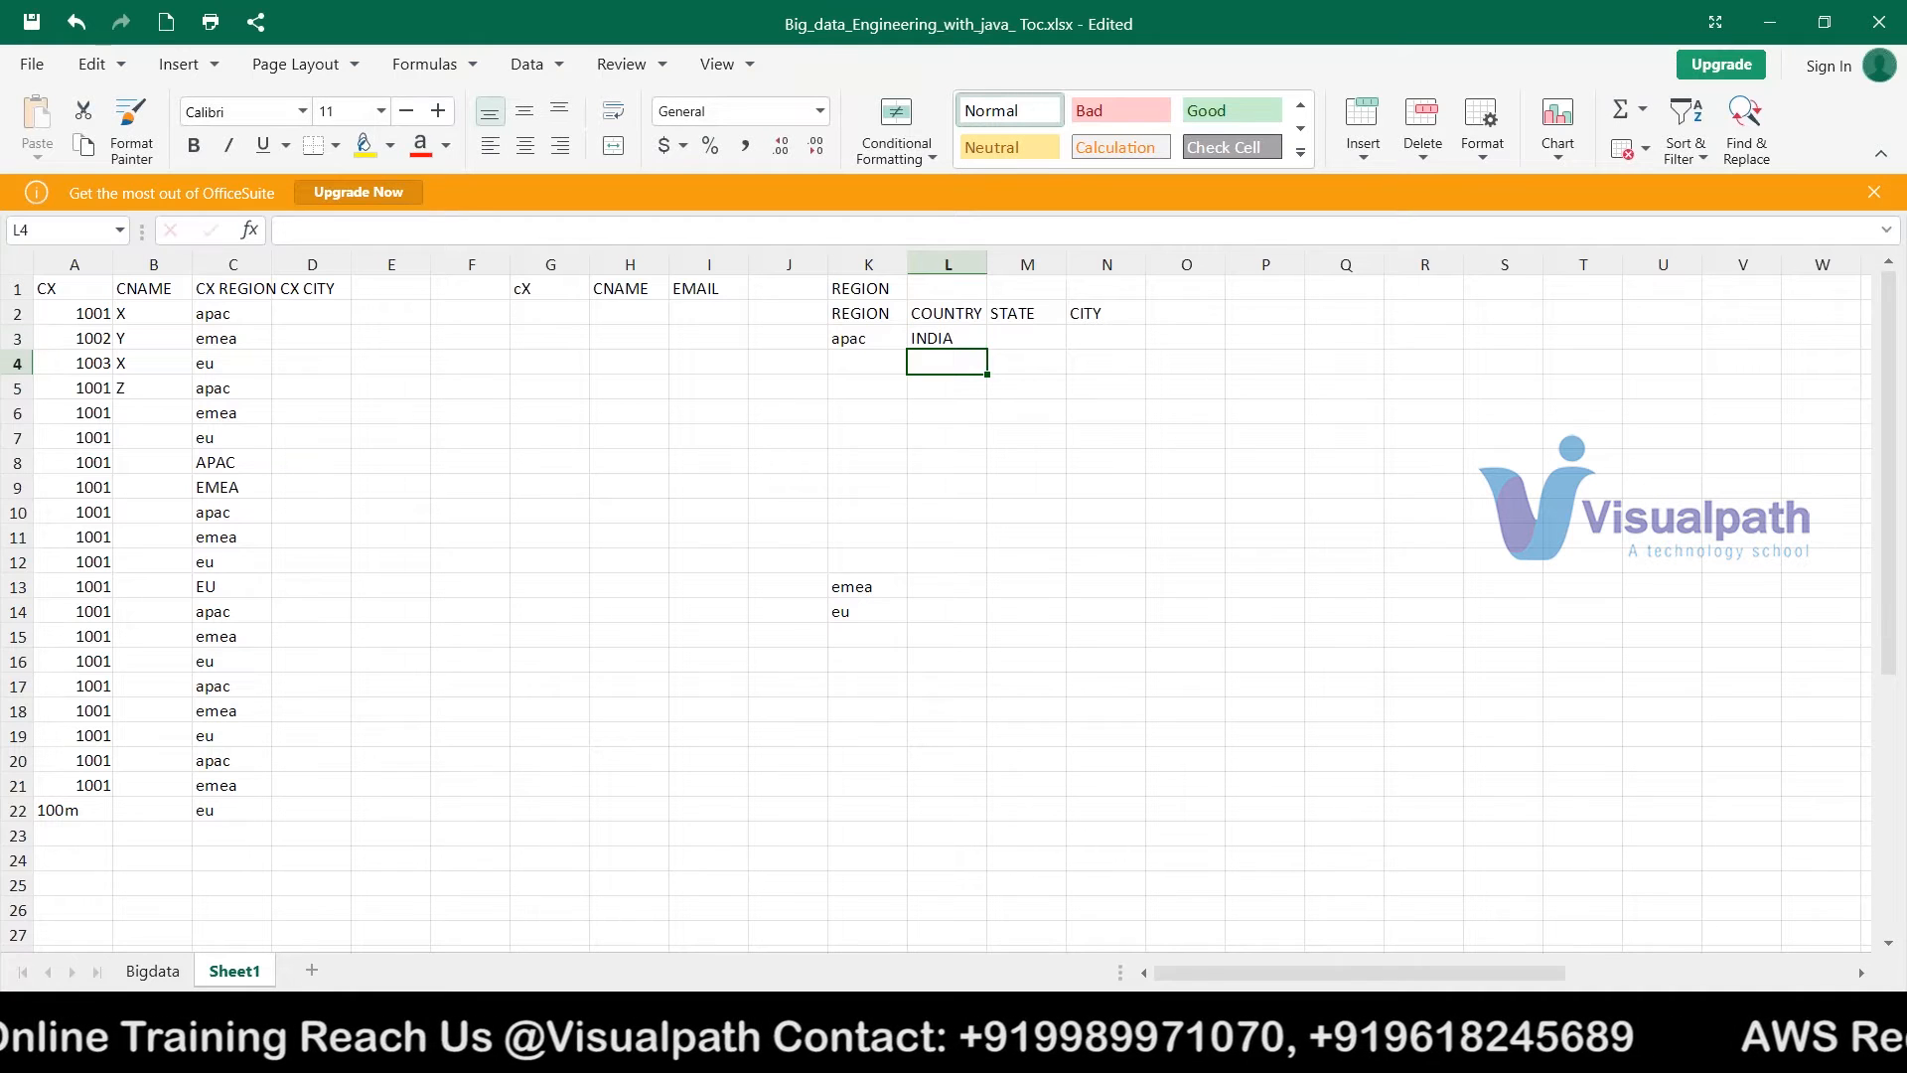
{"action": "type", "text": "sg"}
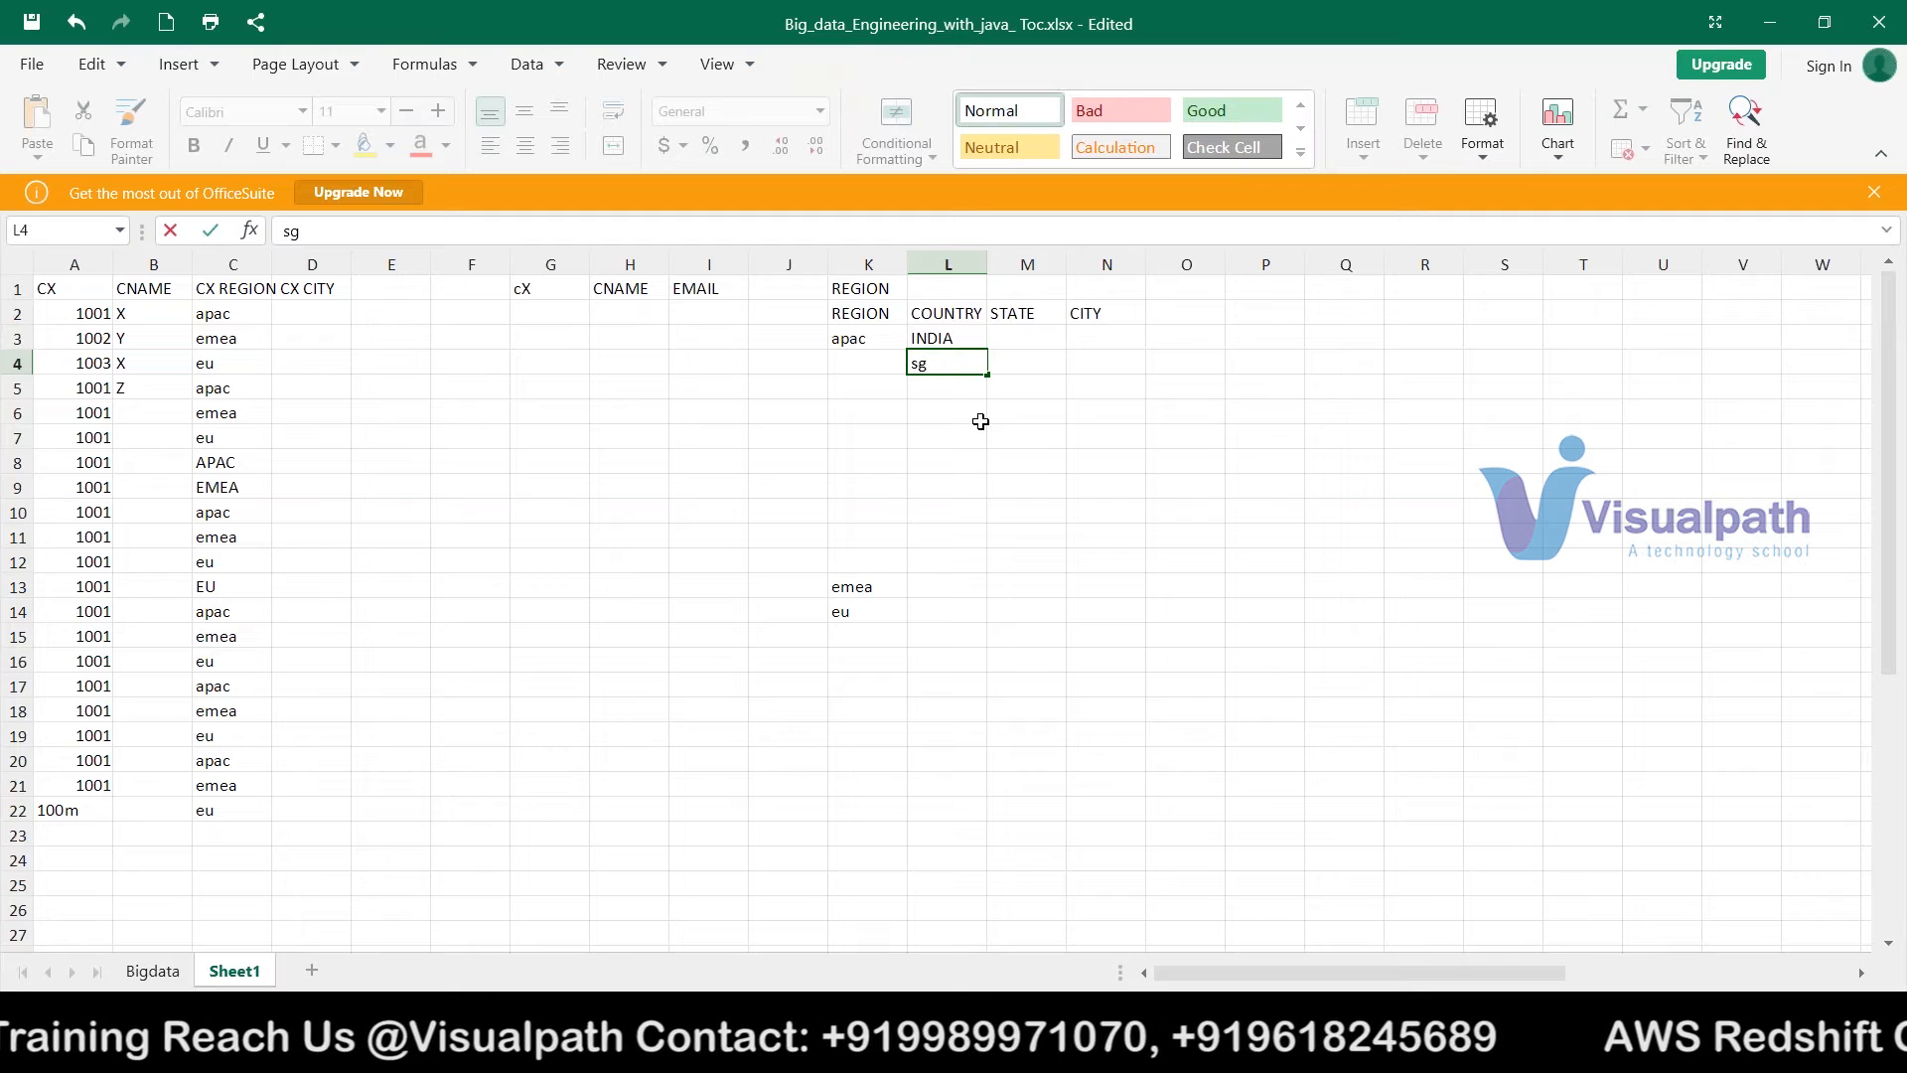
{"action": "left_click", "coordinate": [952, 410]}
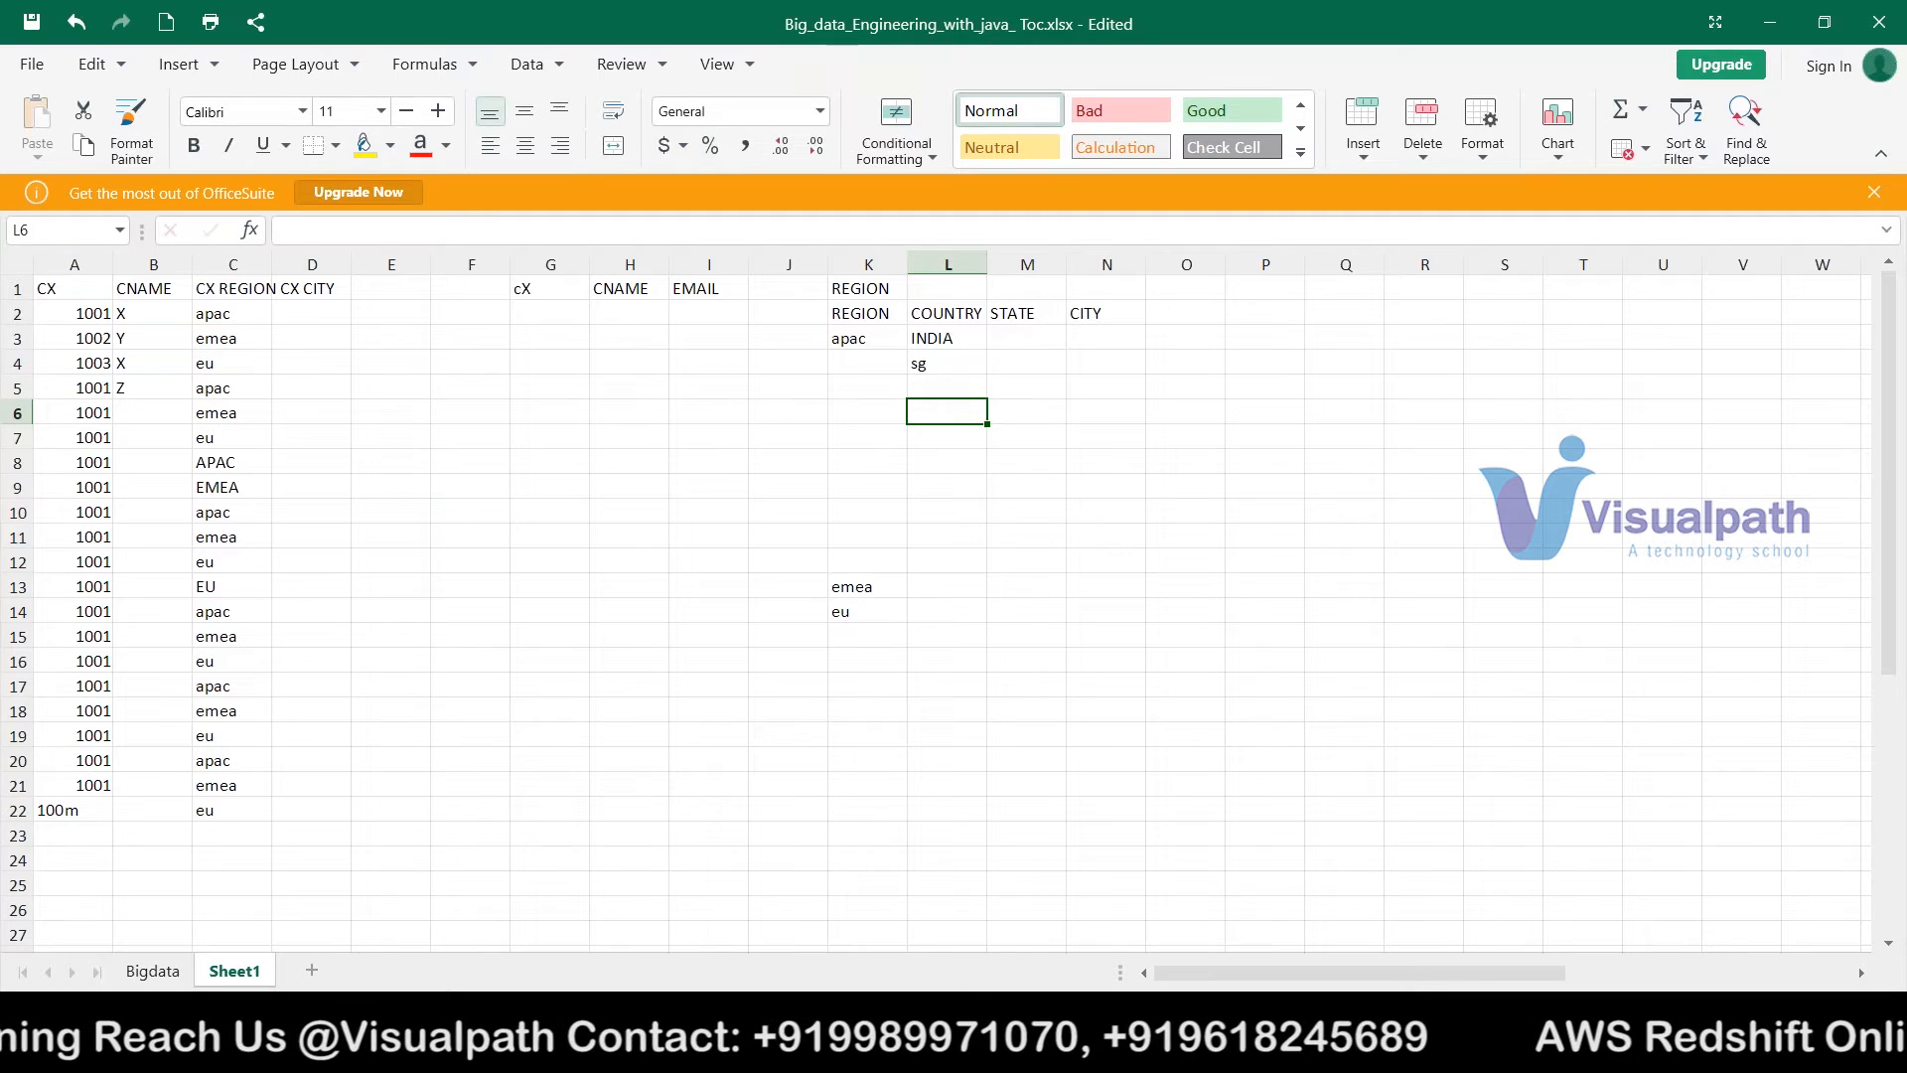
- Fill the L3:L5 country pattern down the COUNTRY column through L11
{"action": "left_click_drag", "start_coordinate": [955, 335], "coordinate": [987, 378]}
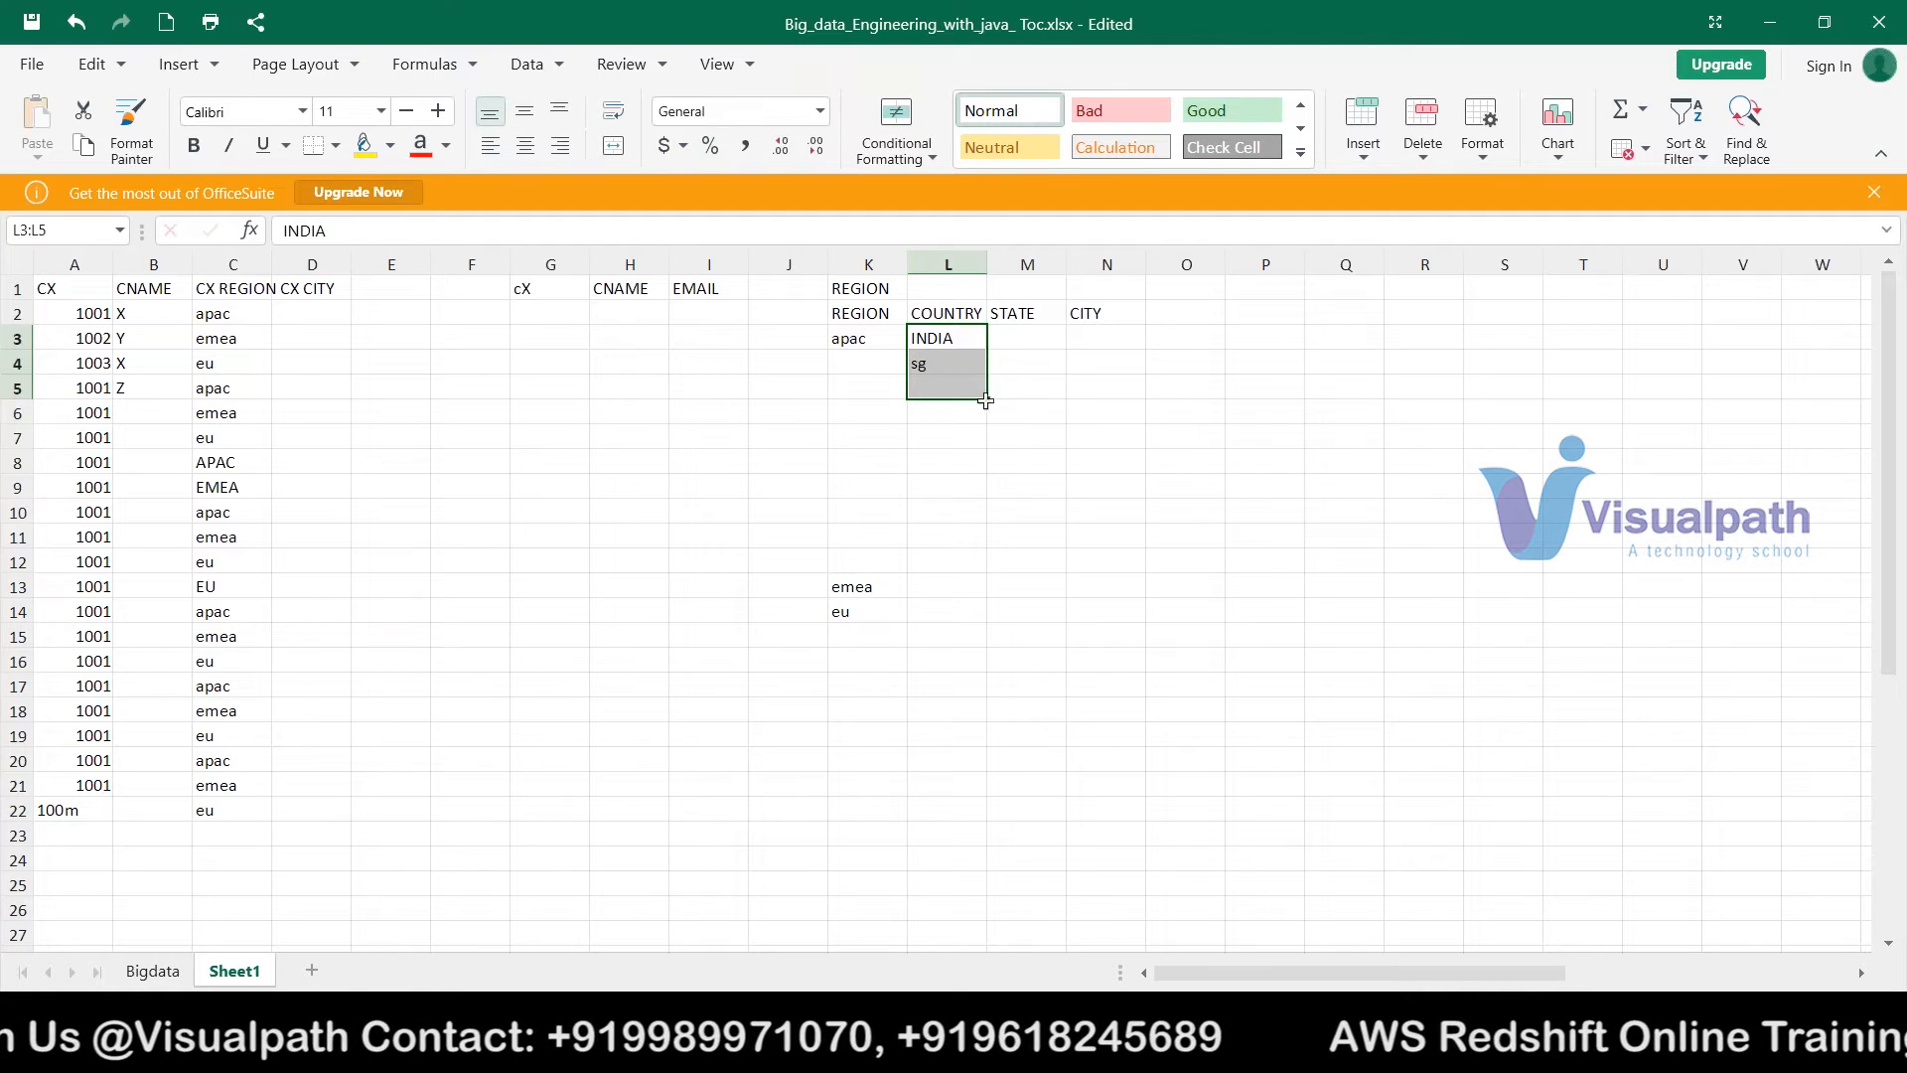
{"action": "left_click_drag", "start_coordinate": [985, 400], "coordinate": [978, 542]}
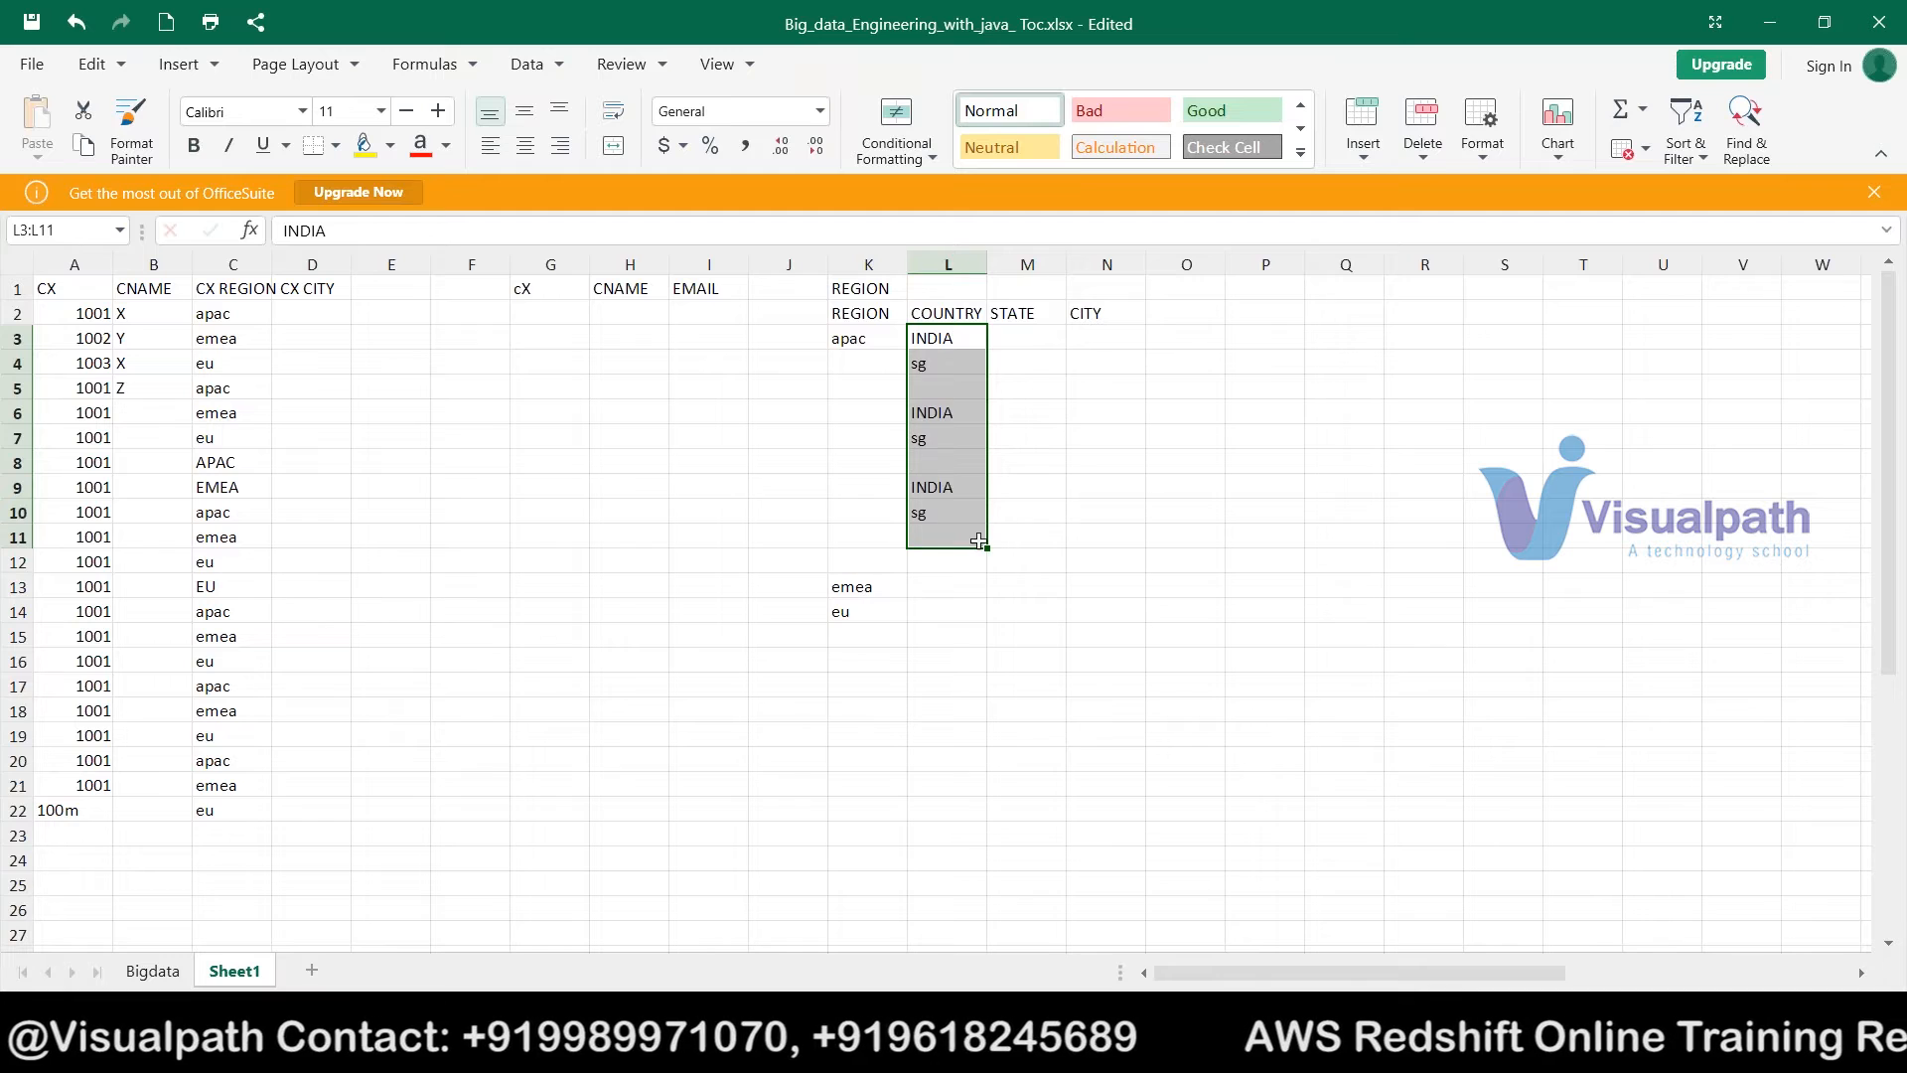
{"action": "left_click", "coordinate": [936, 462]}
{"action": "left_click", "coordinate": [926, 592]}
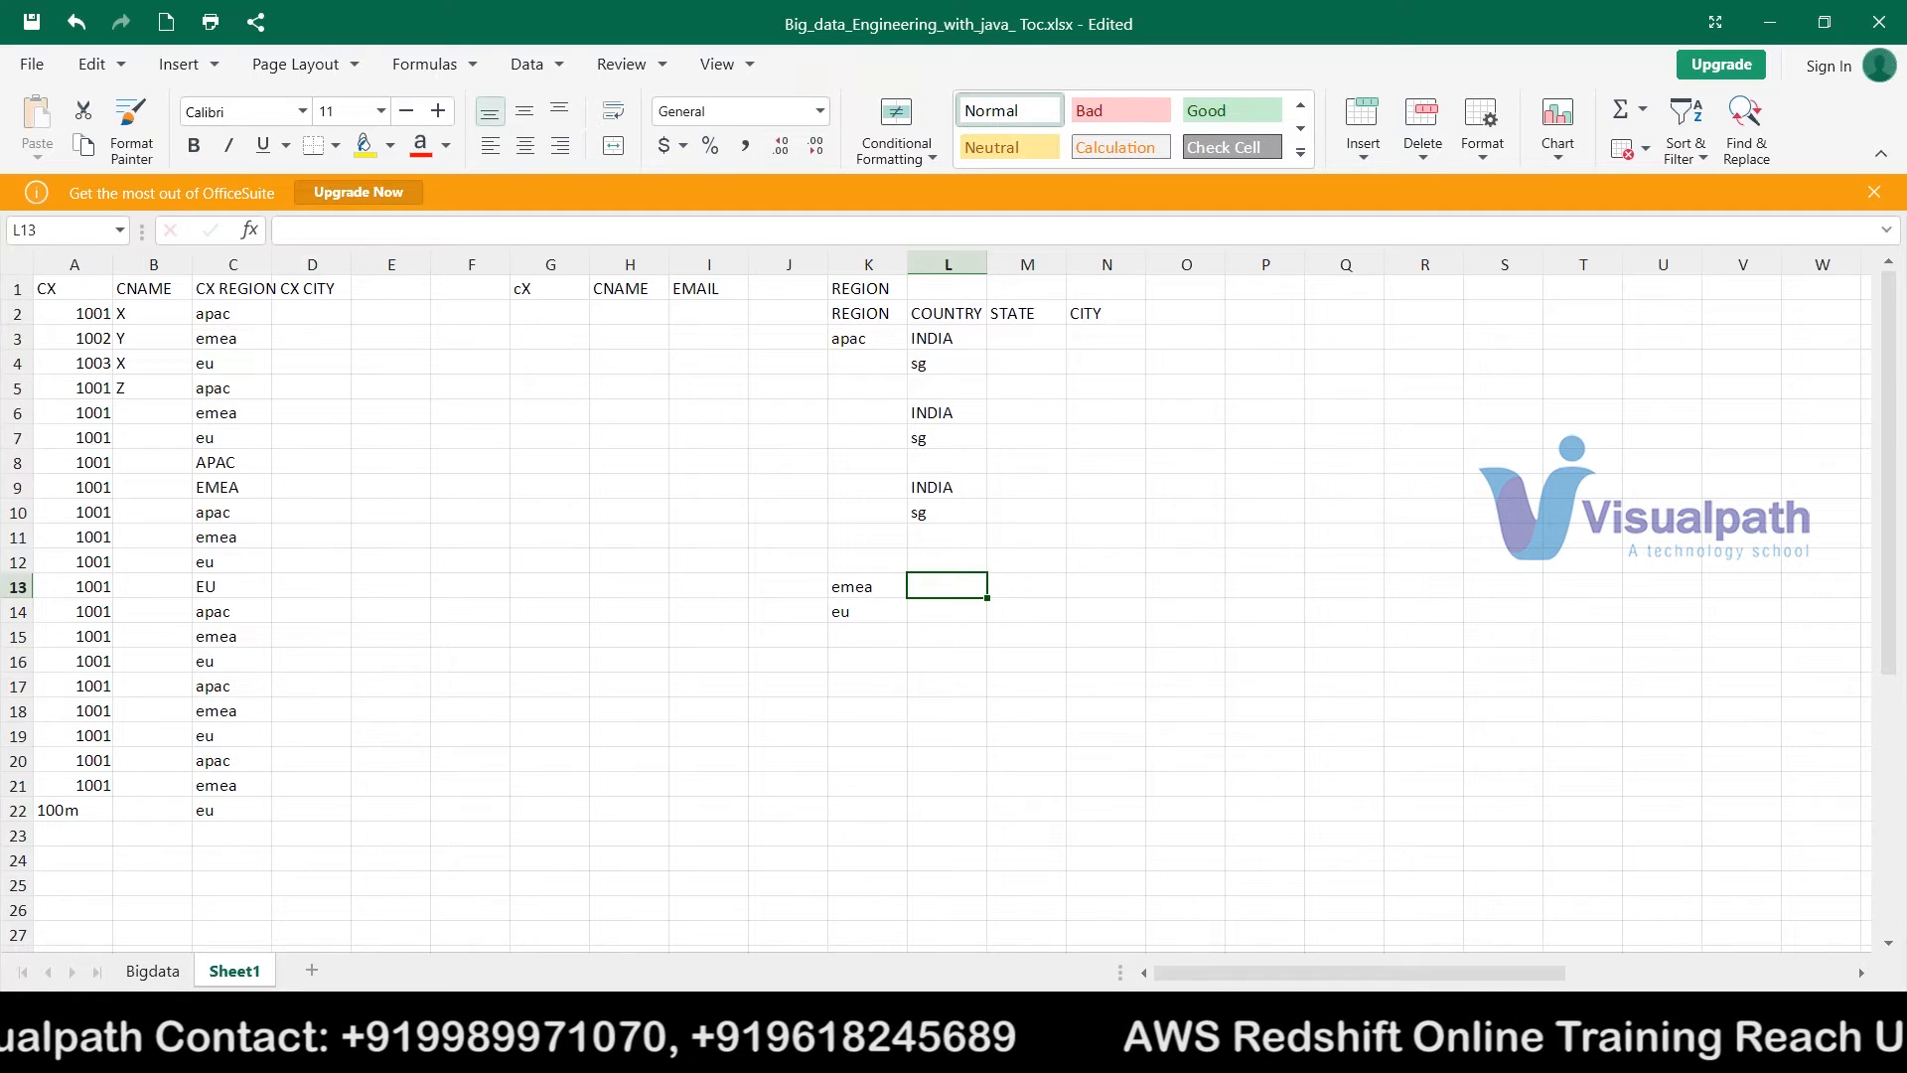
{"action": "left_click", "coordinate": [215, 308]}
{"action": "left_click_drag", "start_coordinate": [214, 313], "coordinate": [215, 884]}
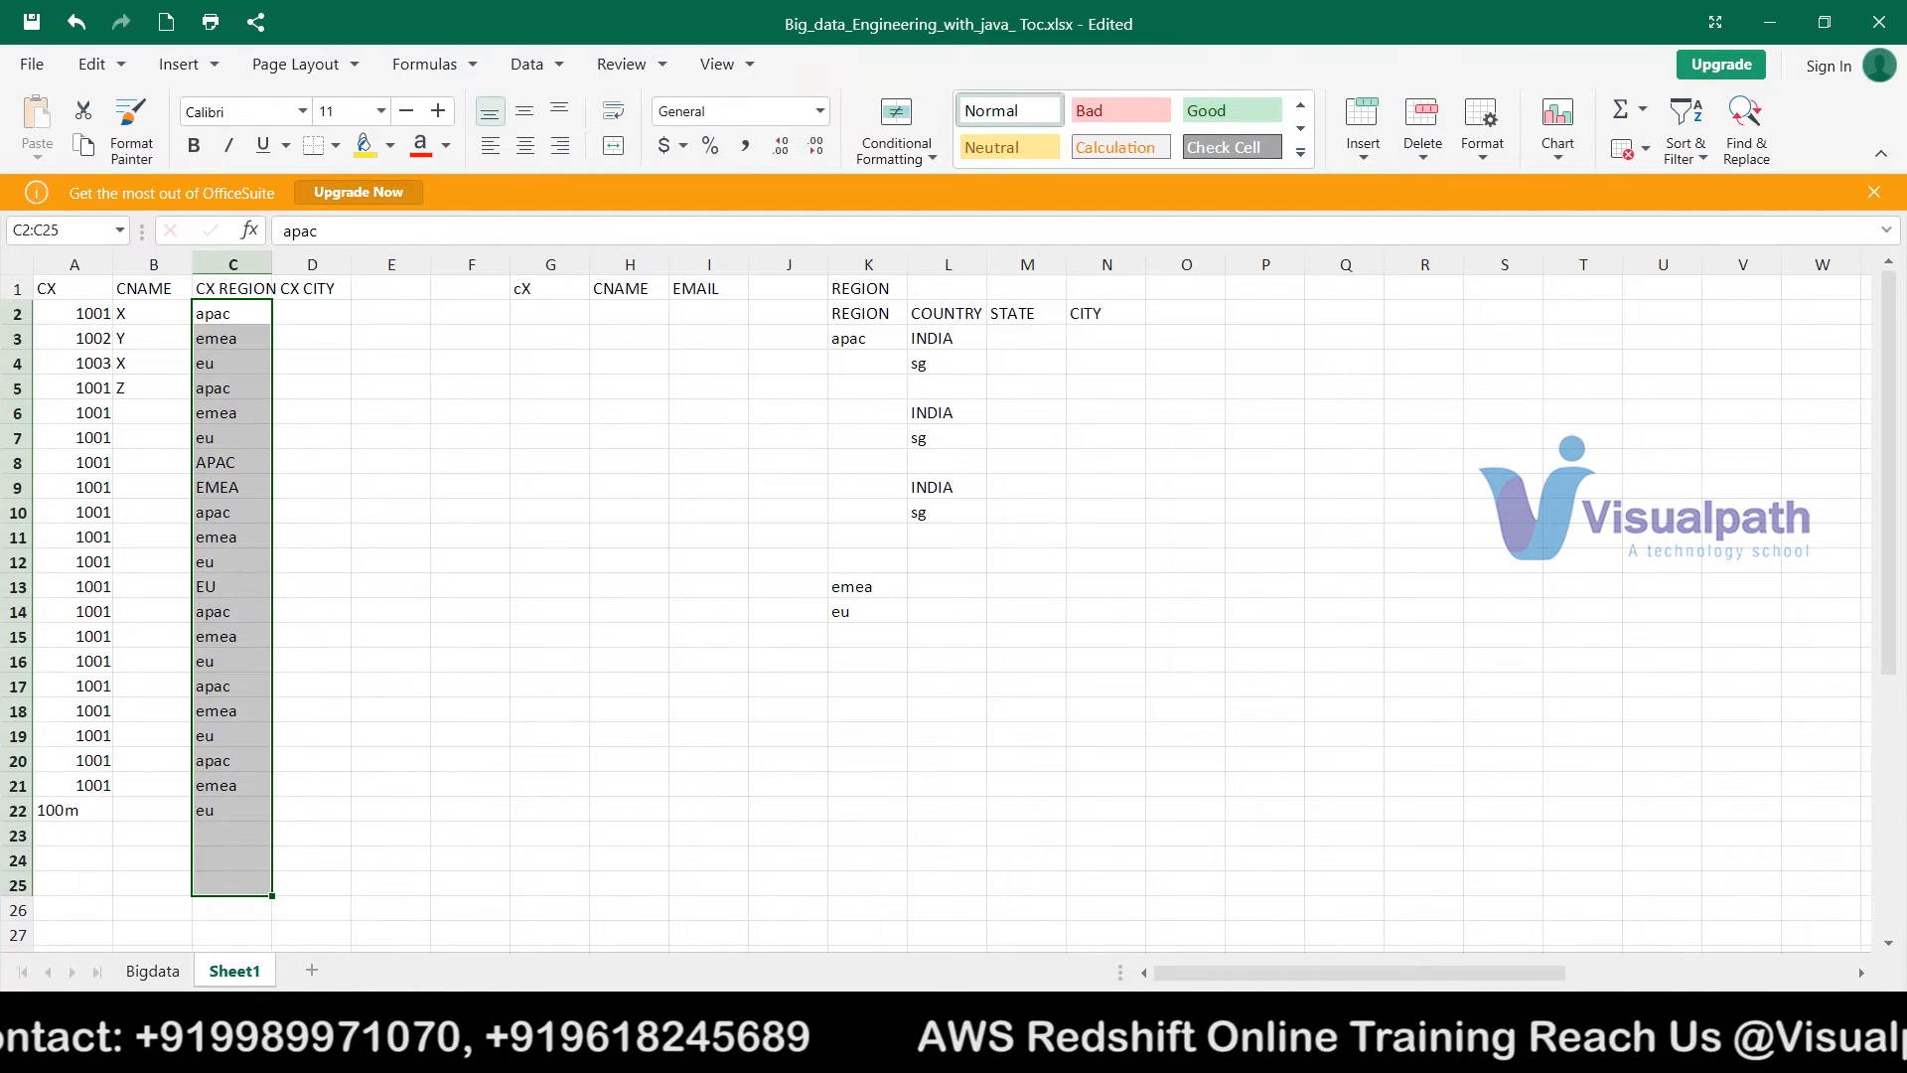
{"action": "left_click", "coordinate": [943, 335]}
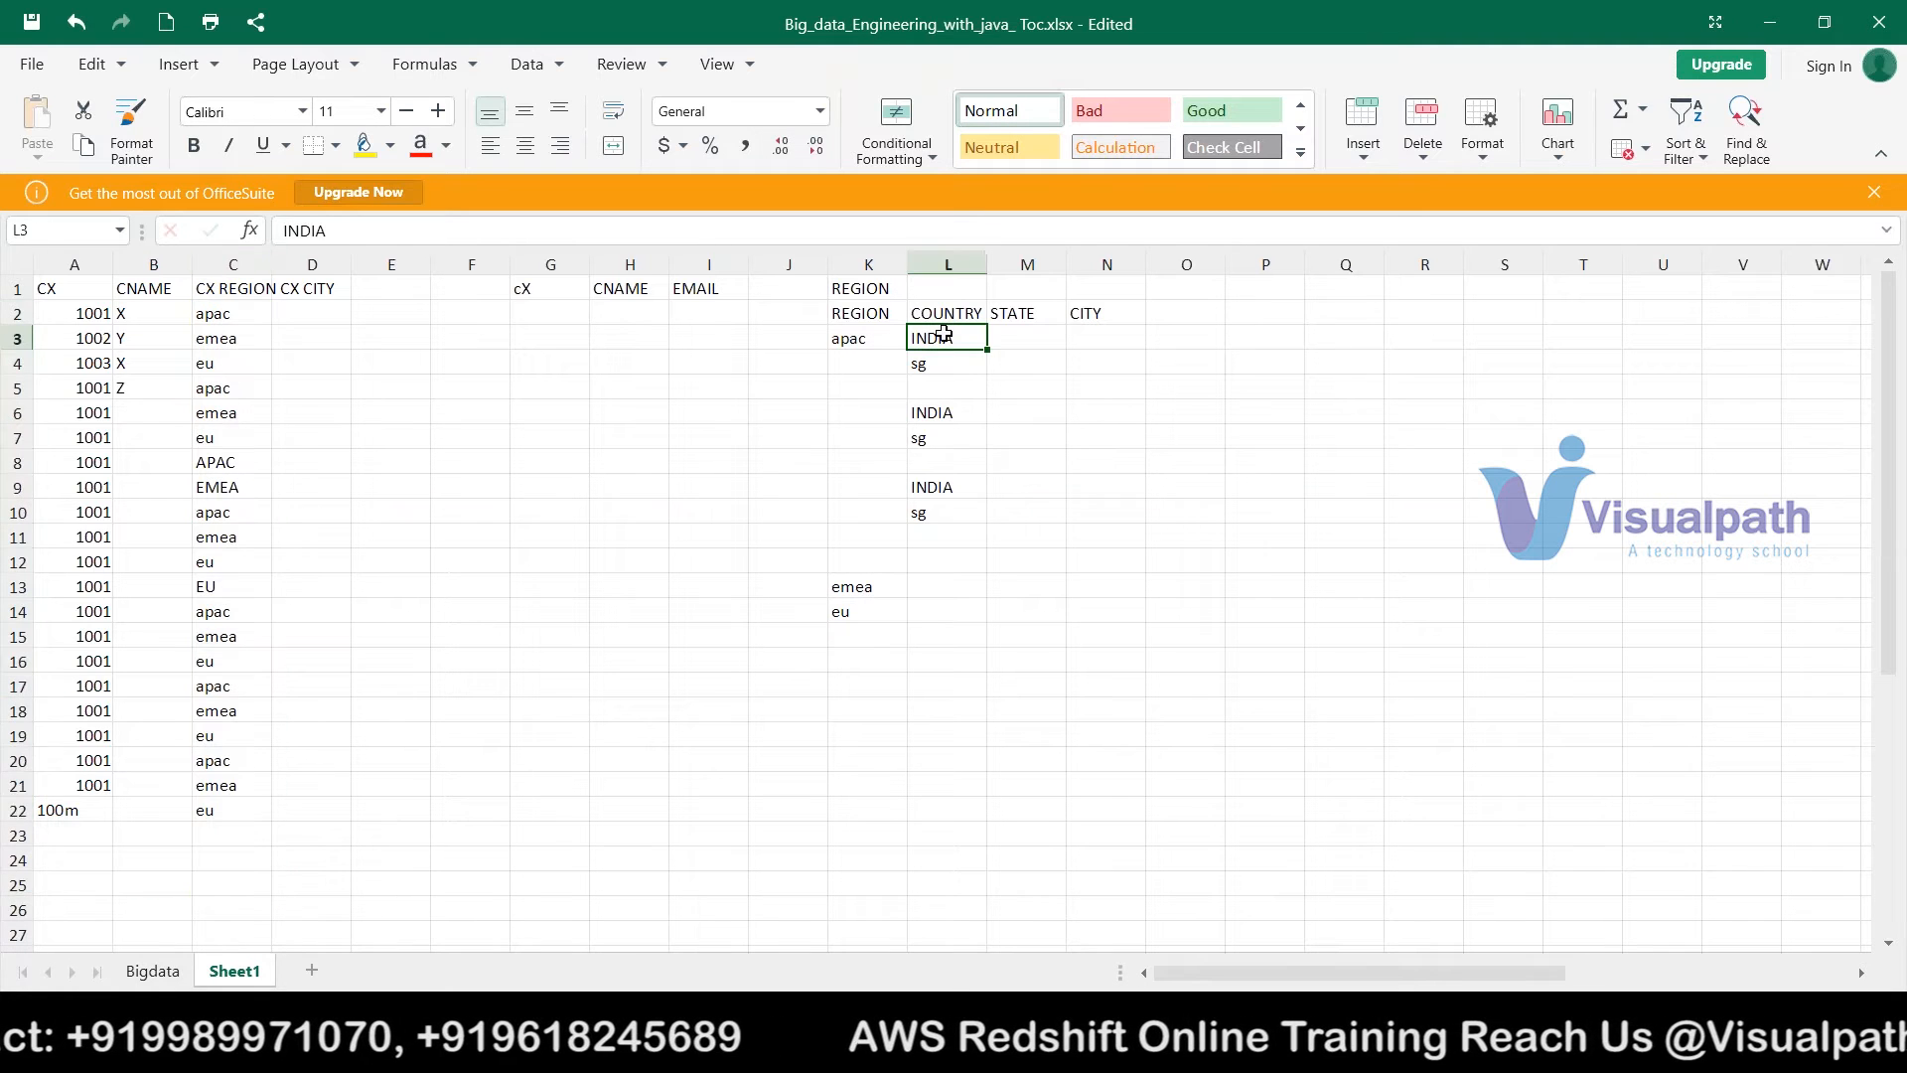
- Fill apac from K3 down through K10 and complete the blank COUNTRY cells with SG in L5 and INDIA in L8
{"action": "left_click", "coordinate": [847, 340]}
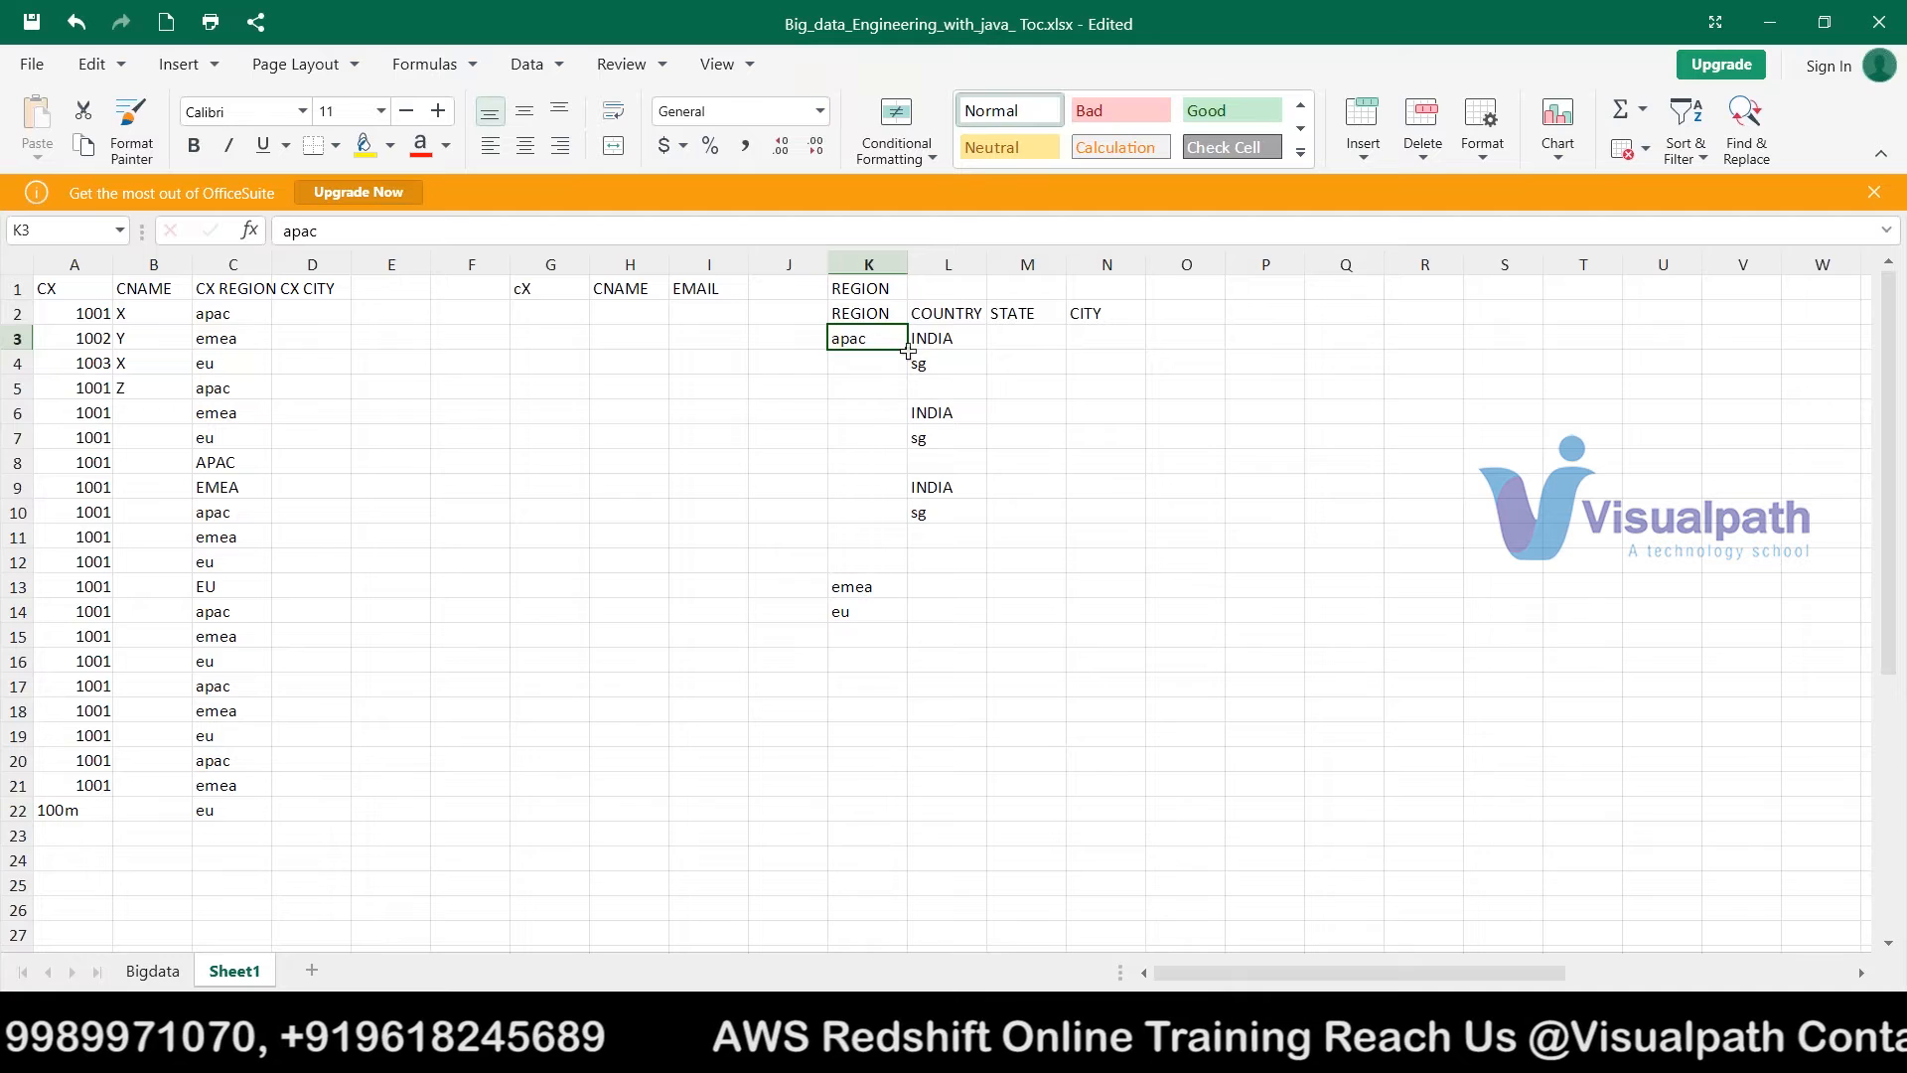
{"action": "left_click_drag", "start_coordinate": [908, 350], "coordinate": [918, 513]}
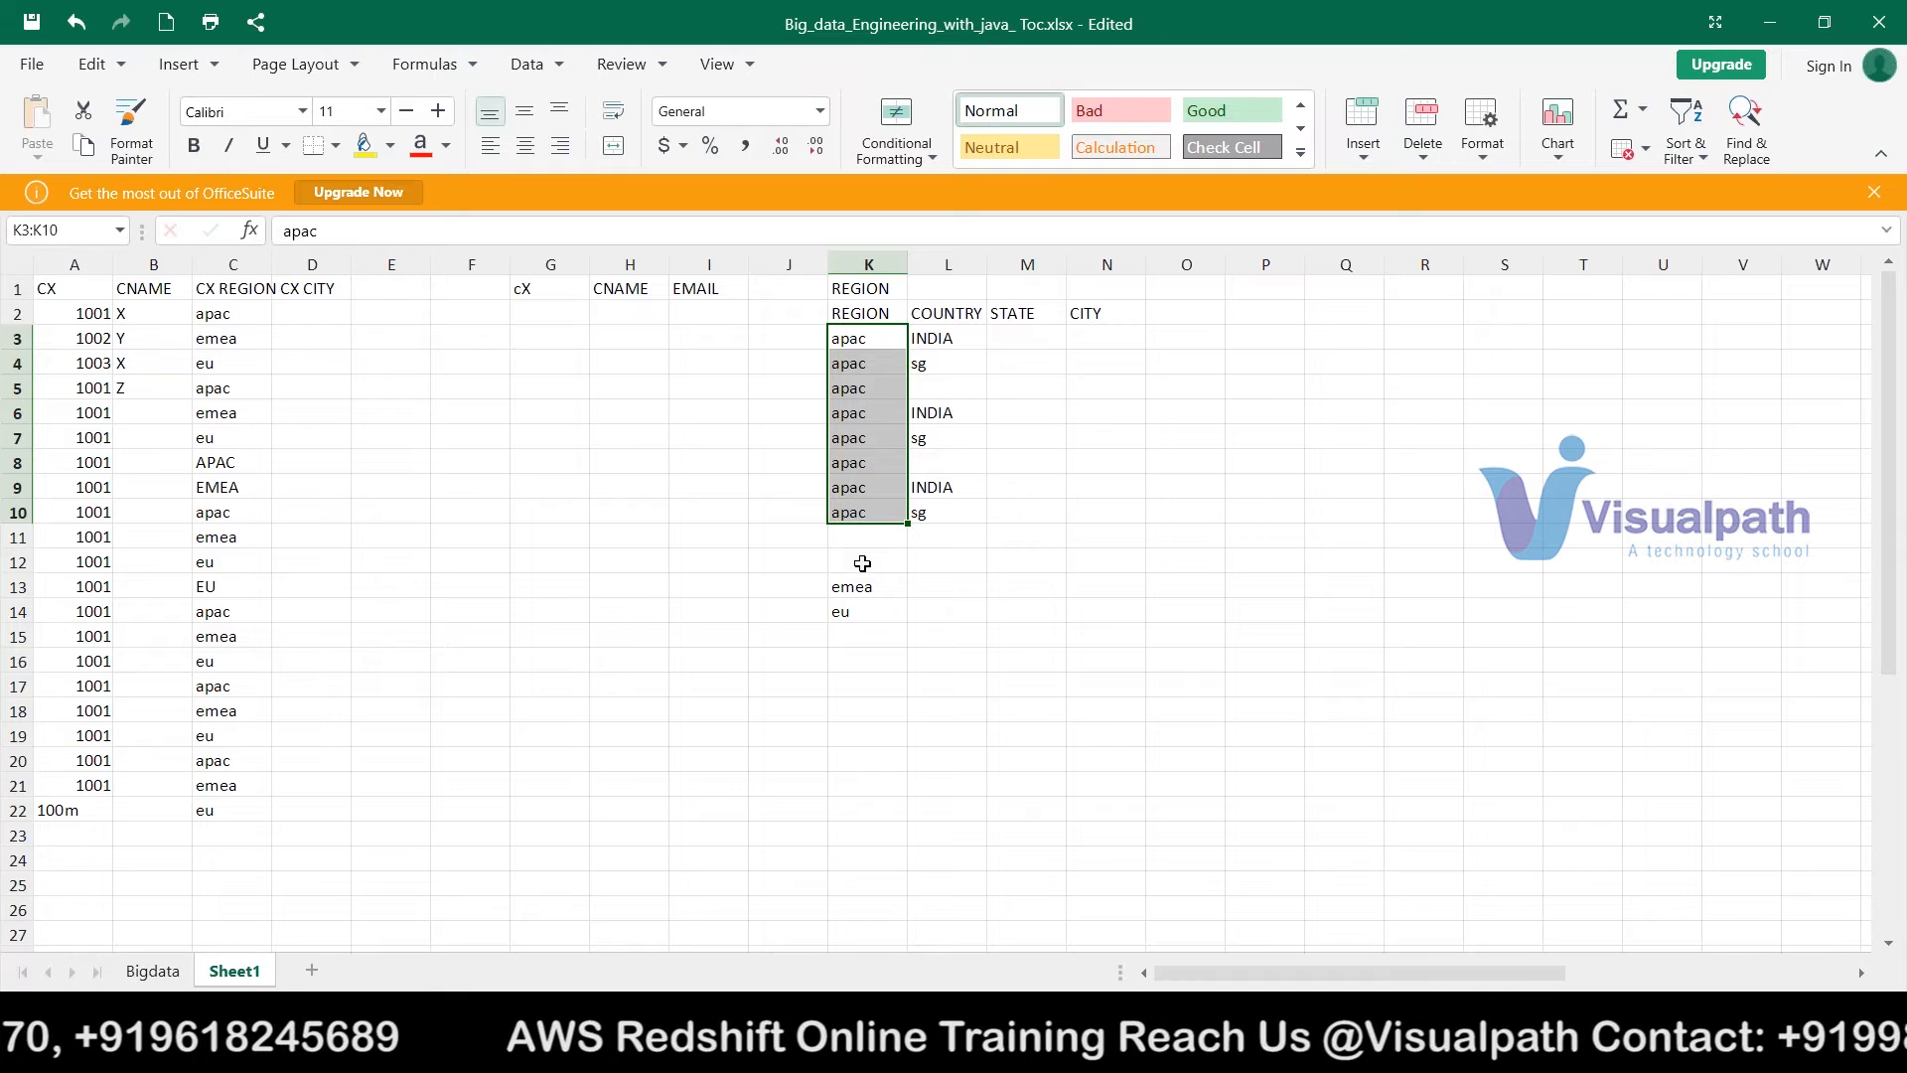
{"action": "left_click", "coordinate": [941, 389]}
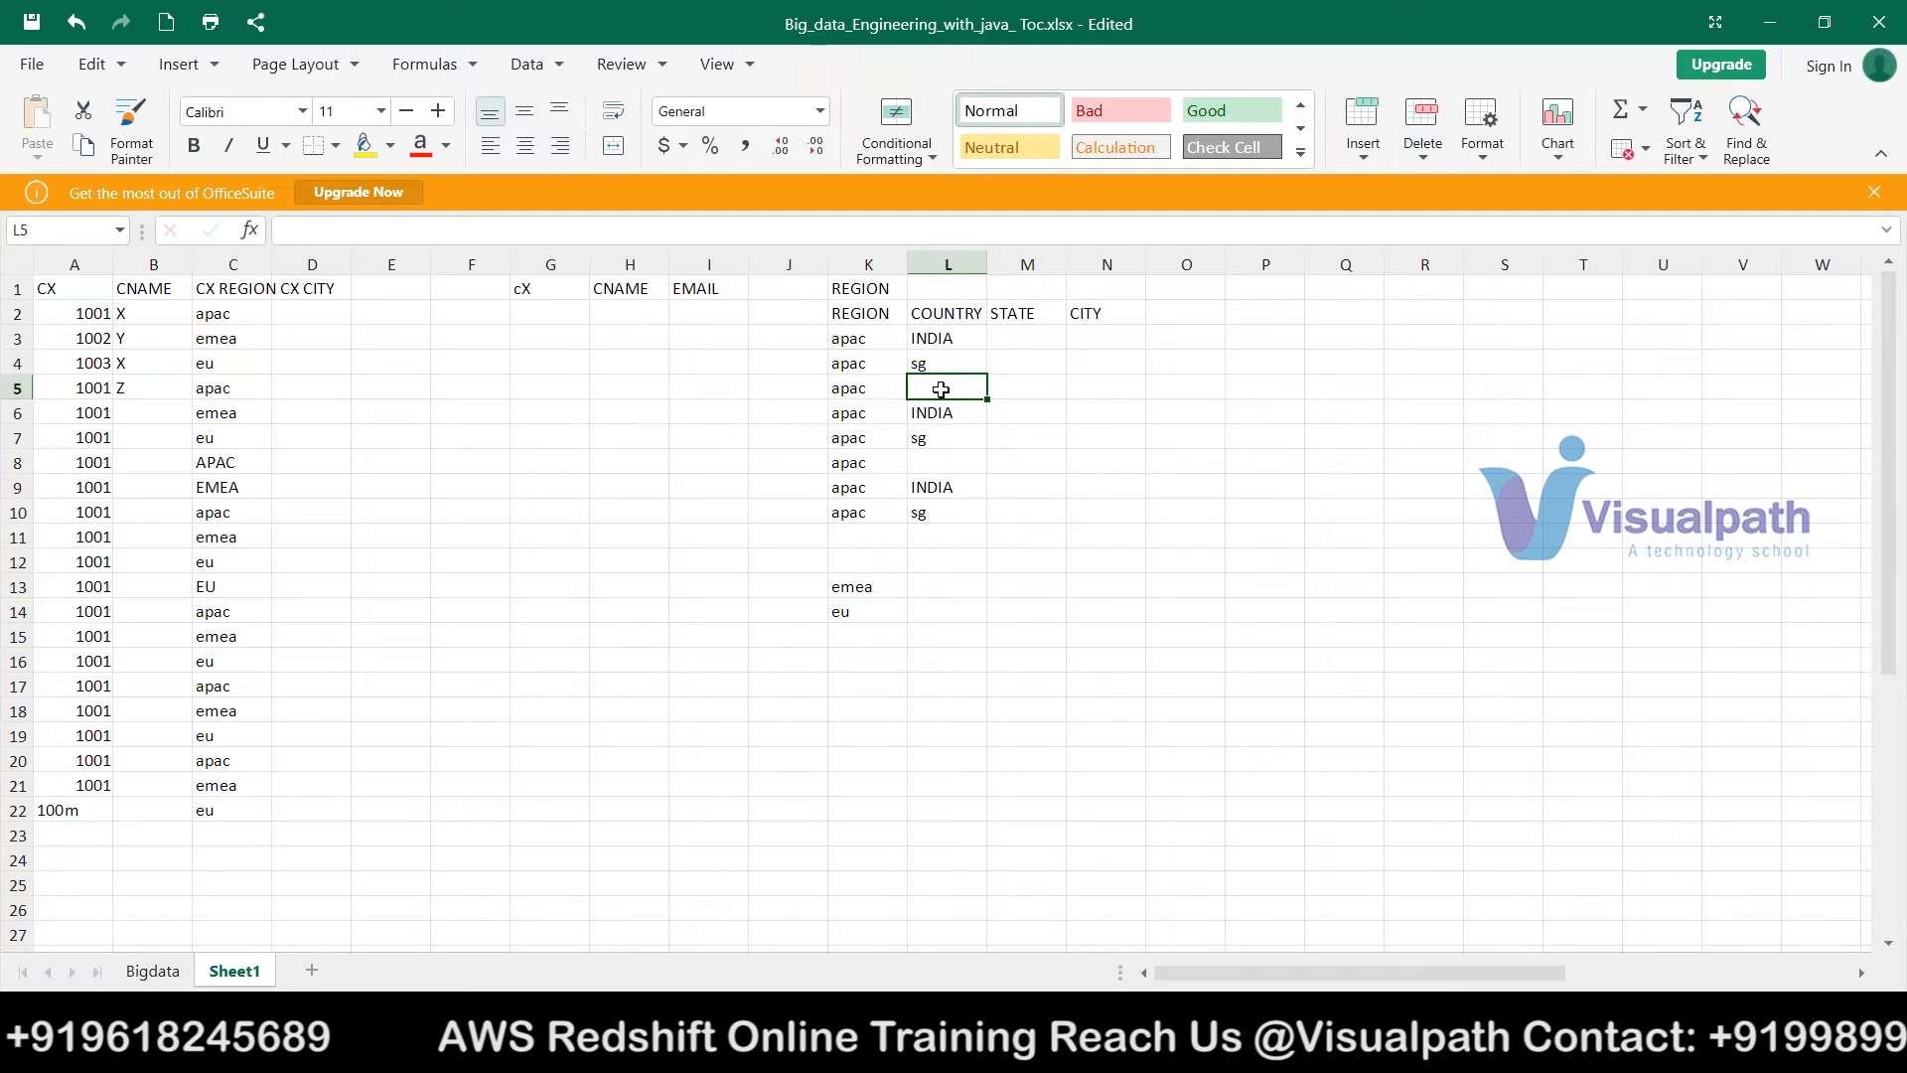
{"action": "type", "text": "SG"}
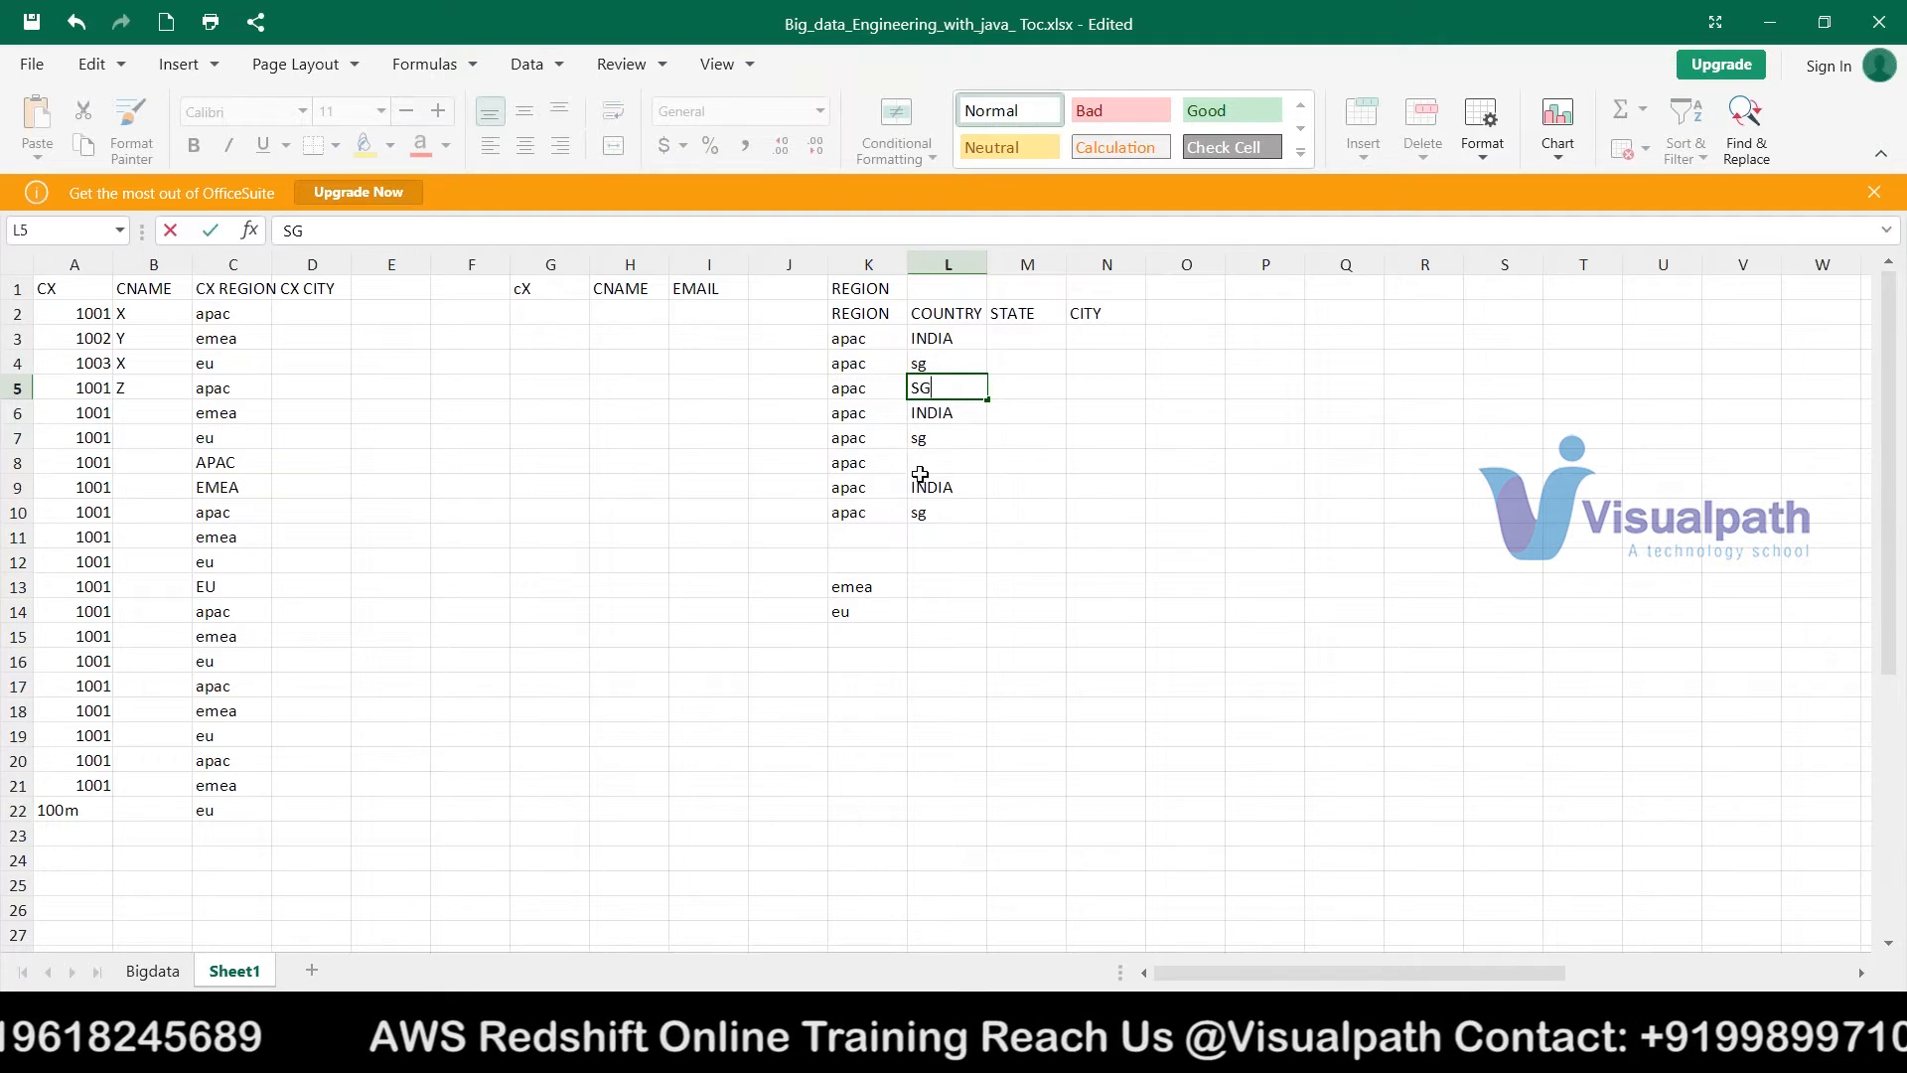
{"action": "left_click", "coordinate": [926, 467]}
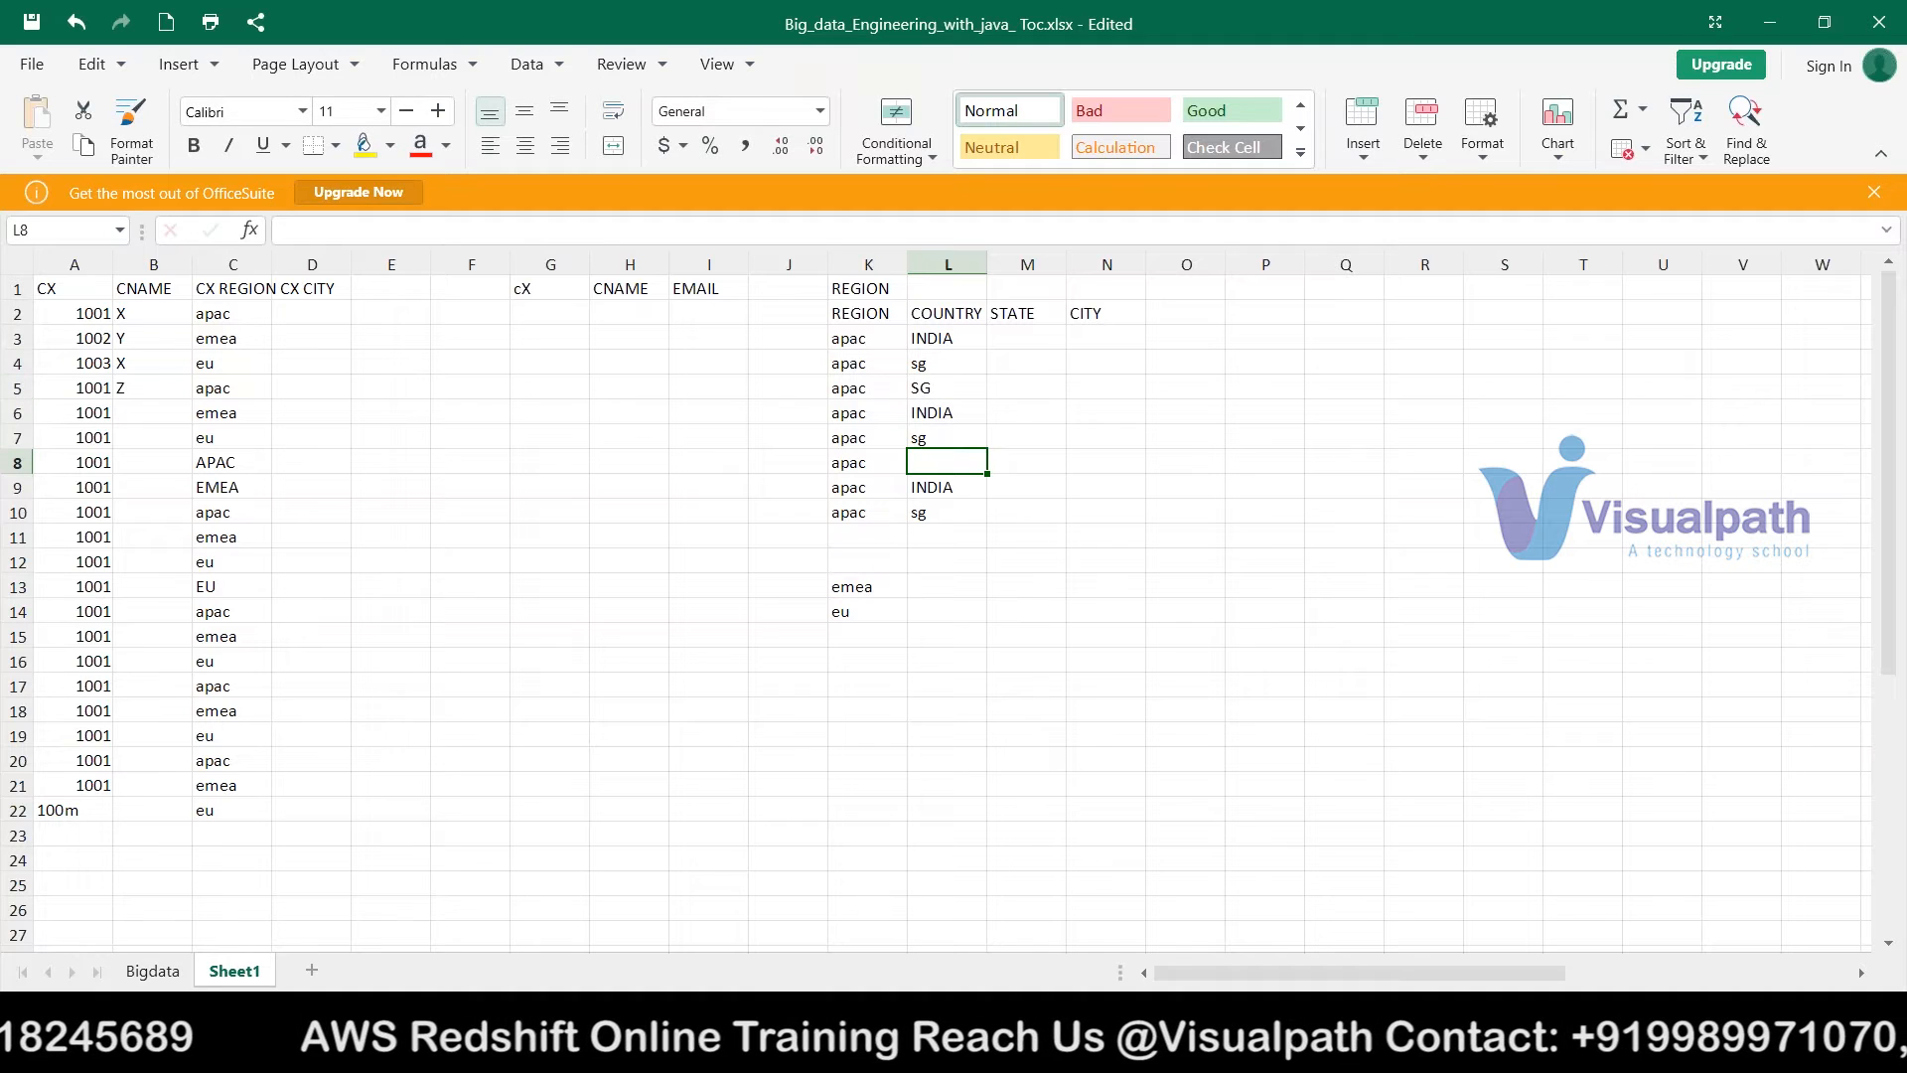
{"action": "type", "text": "INDIA"}
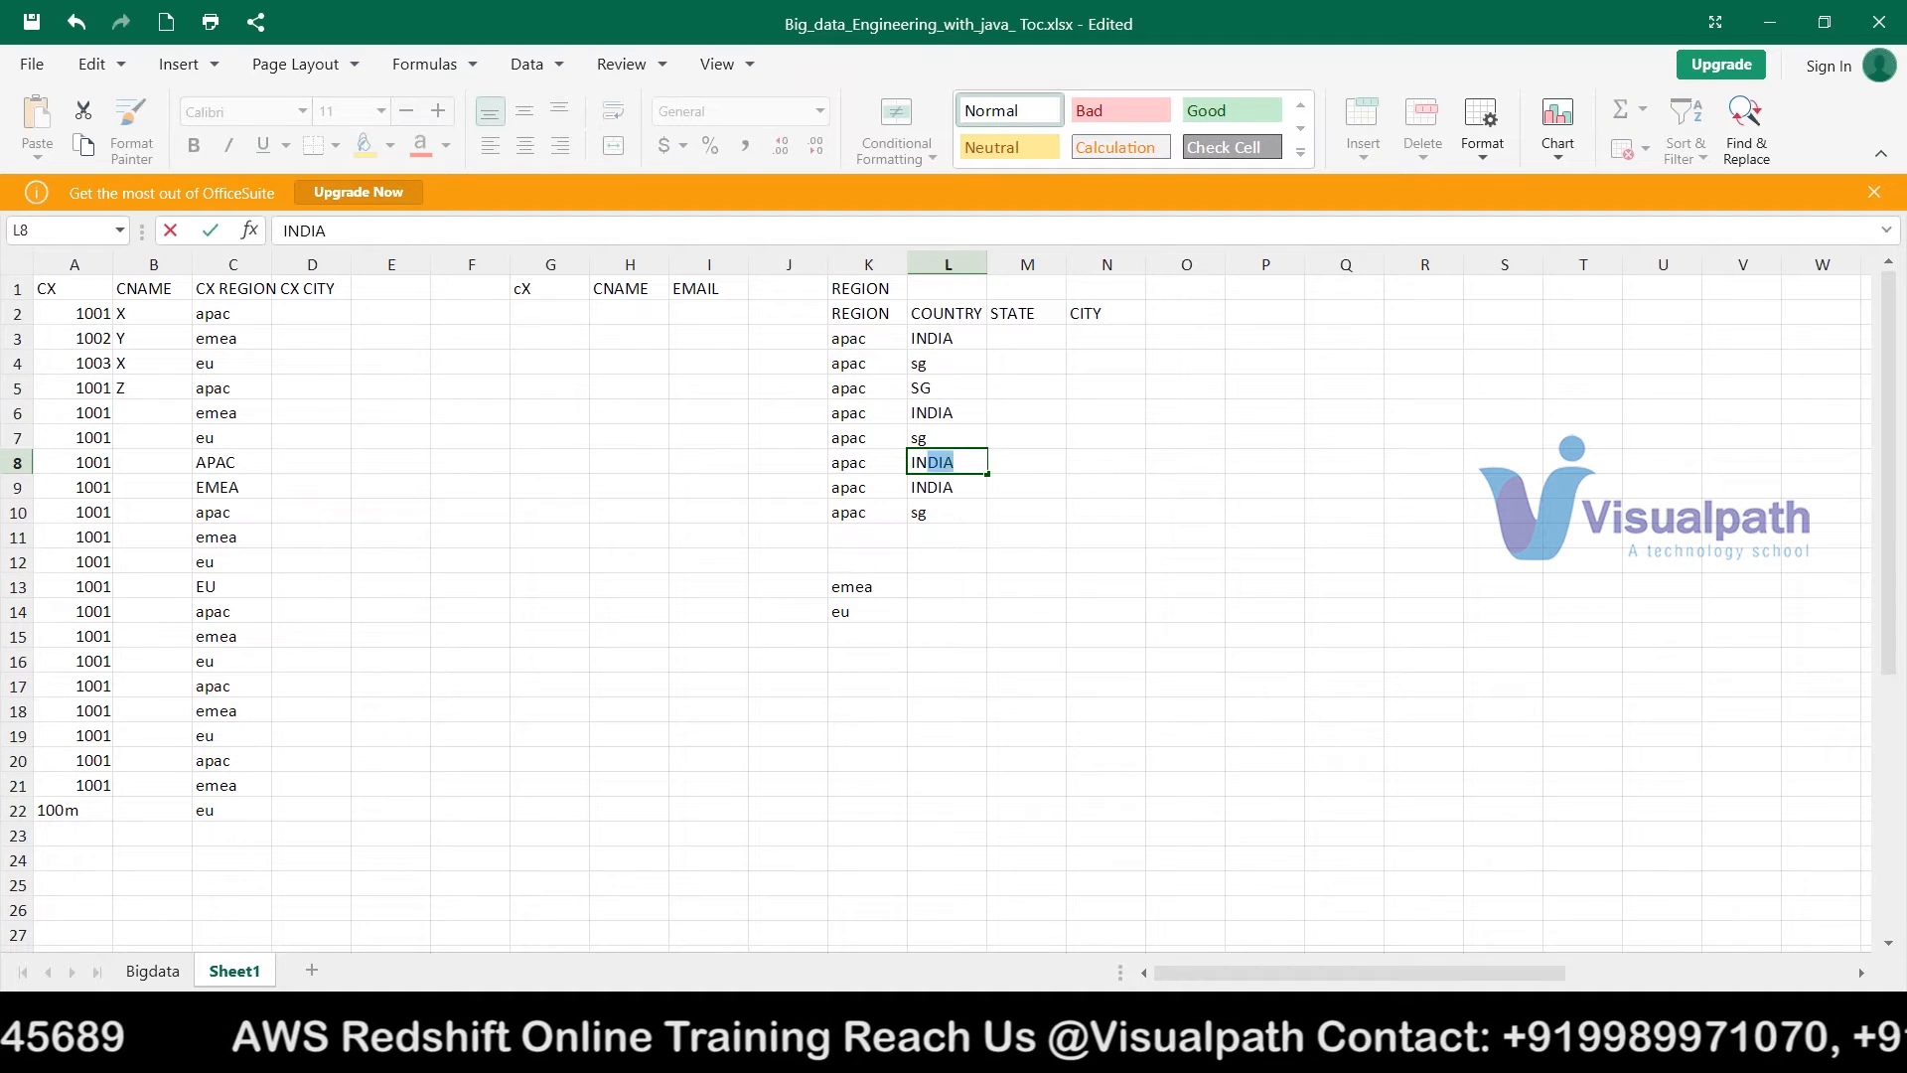
{"action": "key", "text": "Tab"}
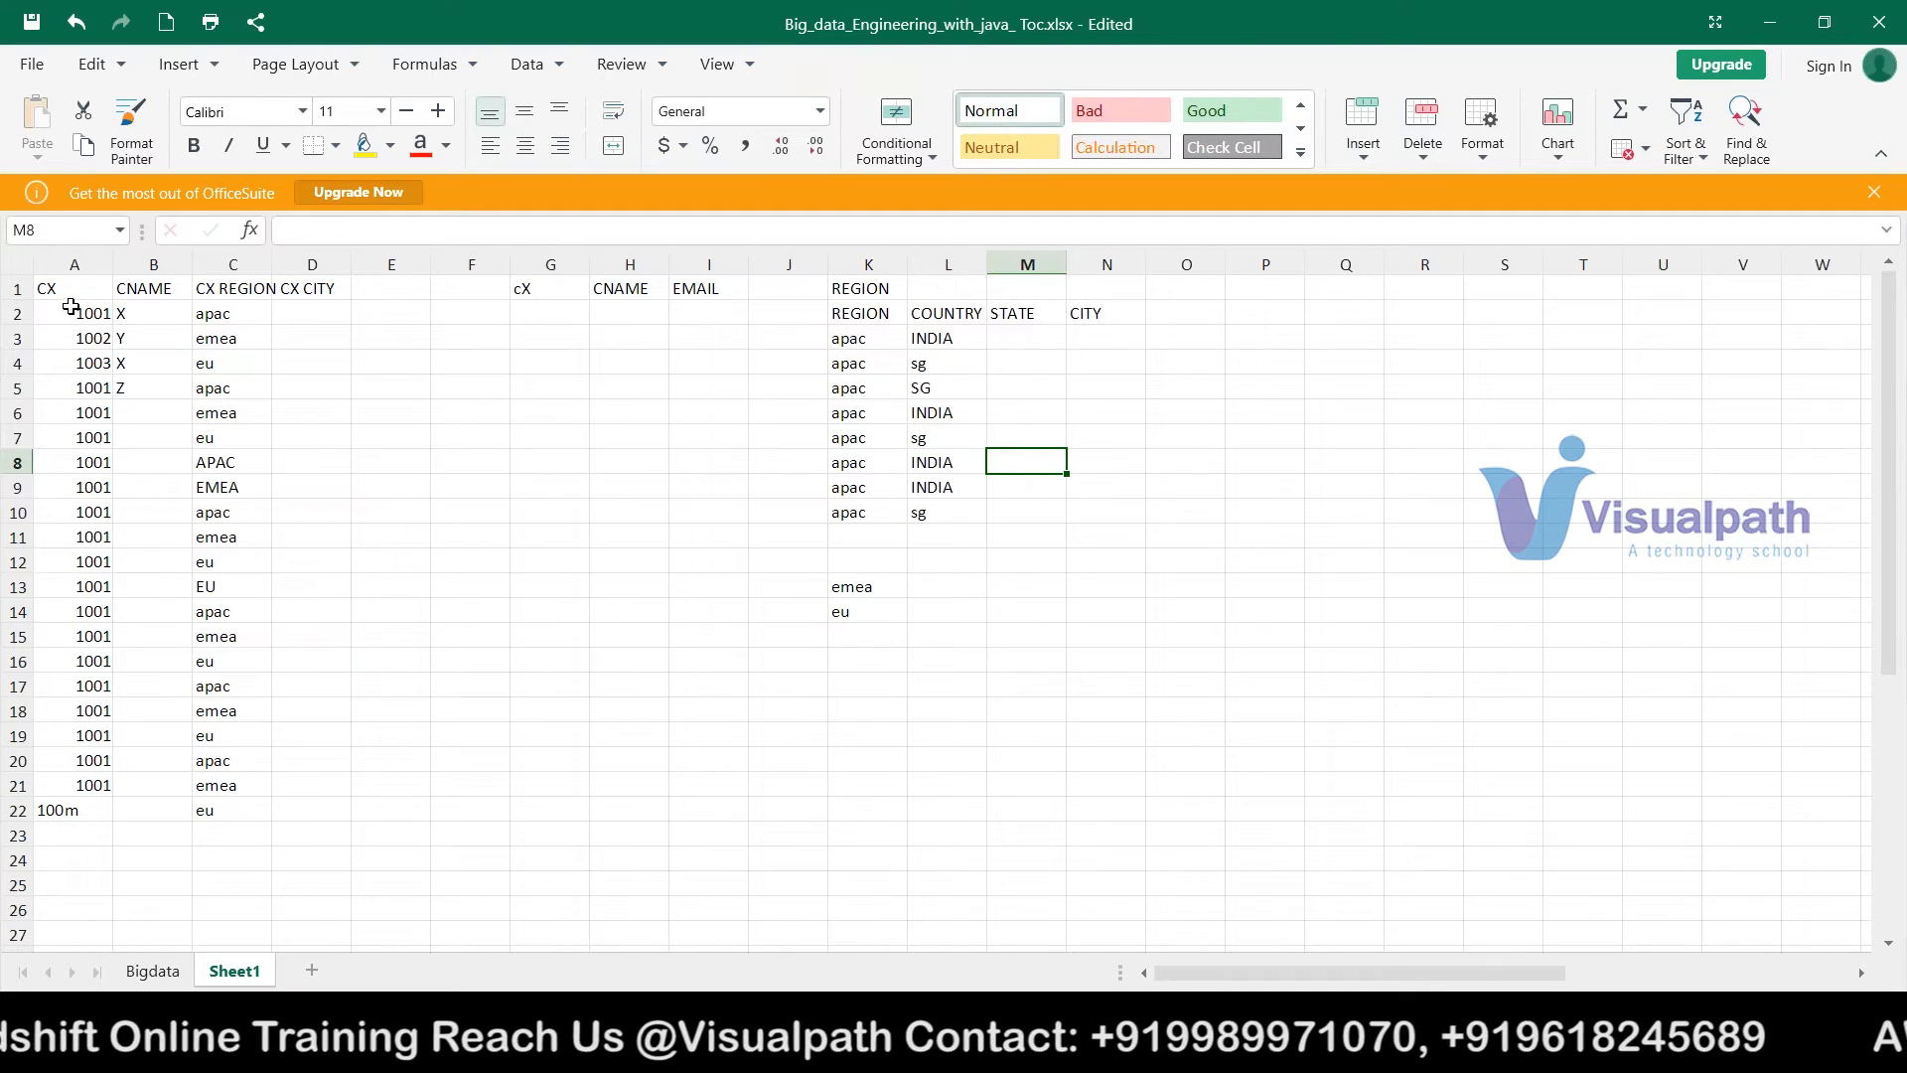
- Examine the repeated CX REGION values from C2 down to C16 and compare them with the region table's first entry
{"action": "left_click", "coordinate": [216, 315]}
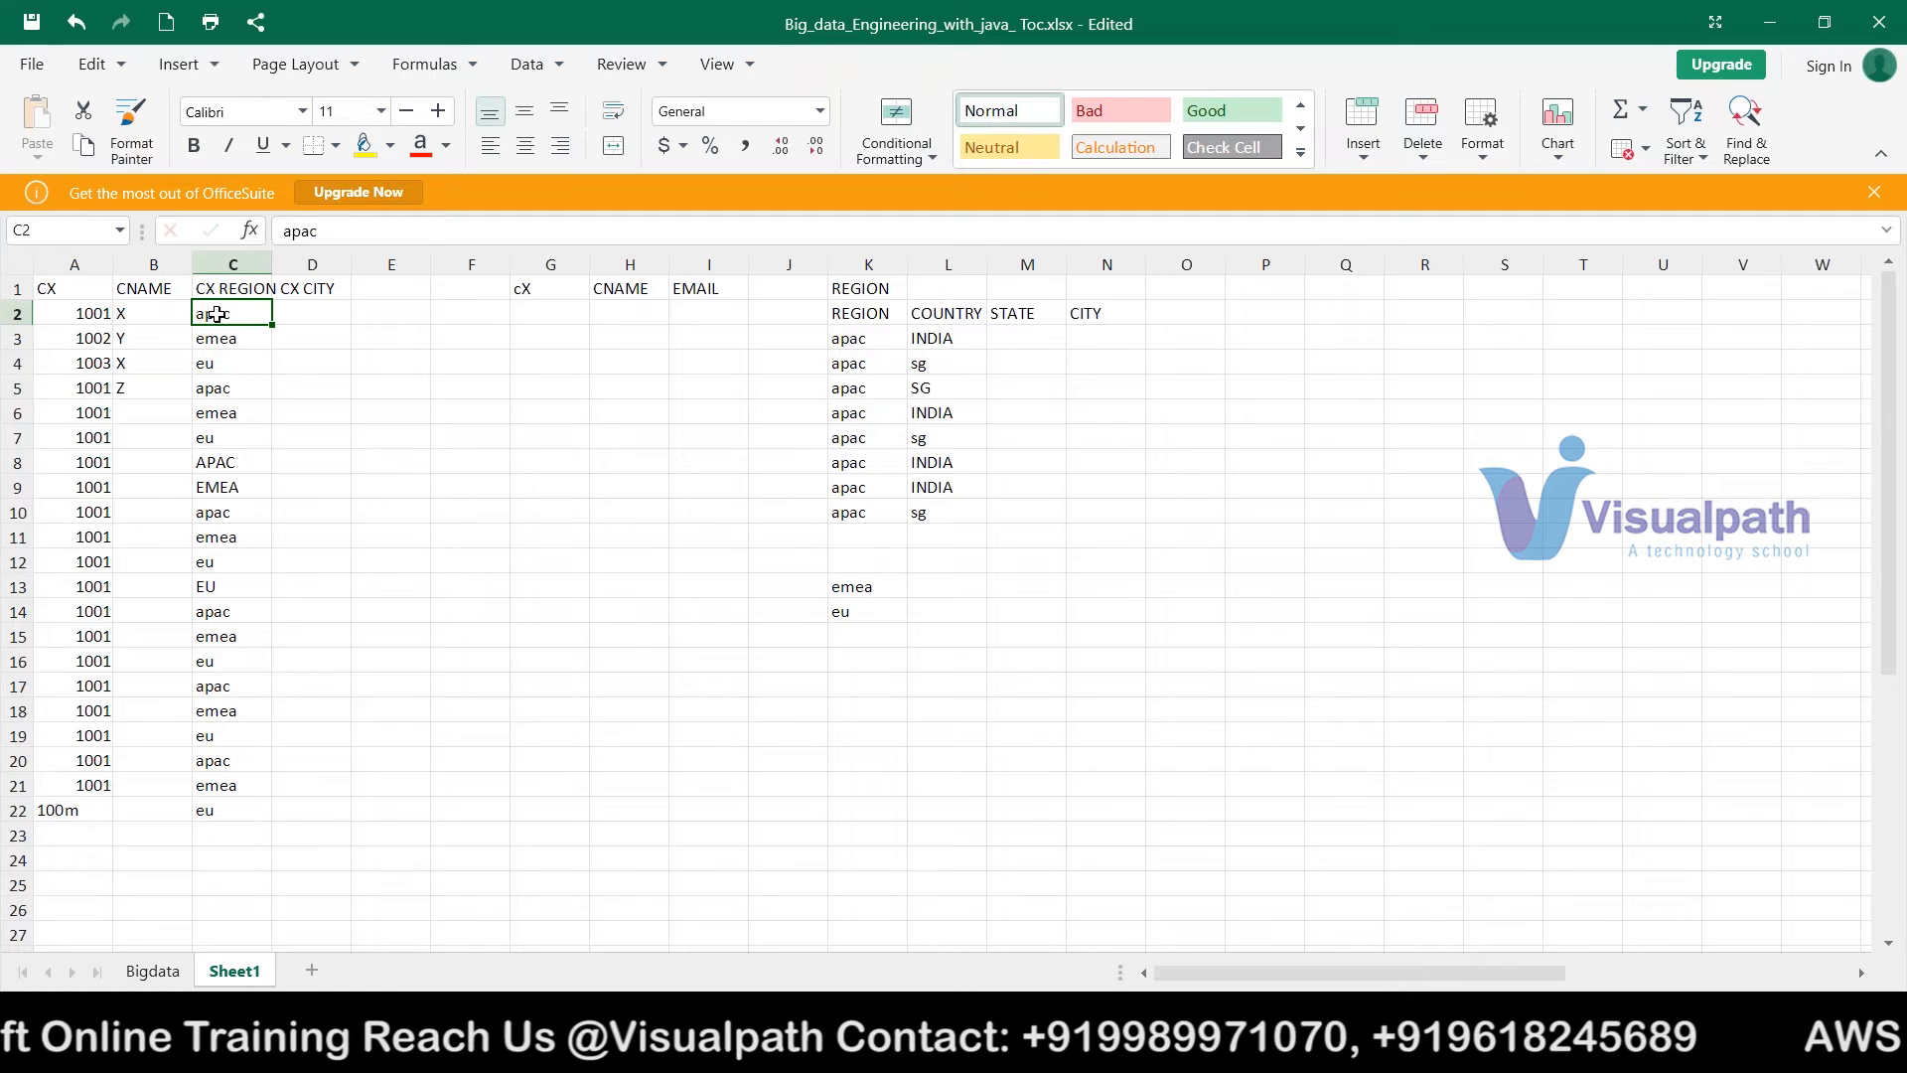
{"action": "key", "text": "Down"}
{"action": "key", "text": "Down"}
{"action": "key", "text": "Down"}
{"action": "key", "text": "Down"}
{"action": "key", "text": "Down"}
{"action": "key", "text": "Down"}
{"action": "key", "text": "Down"}
{"action": "key", "text": "Down"}
{"action": "key", "text": "Down"}
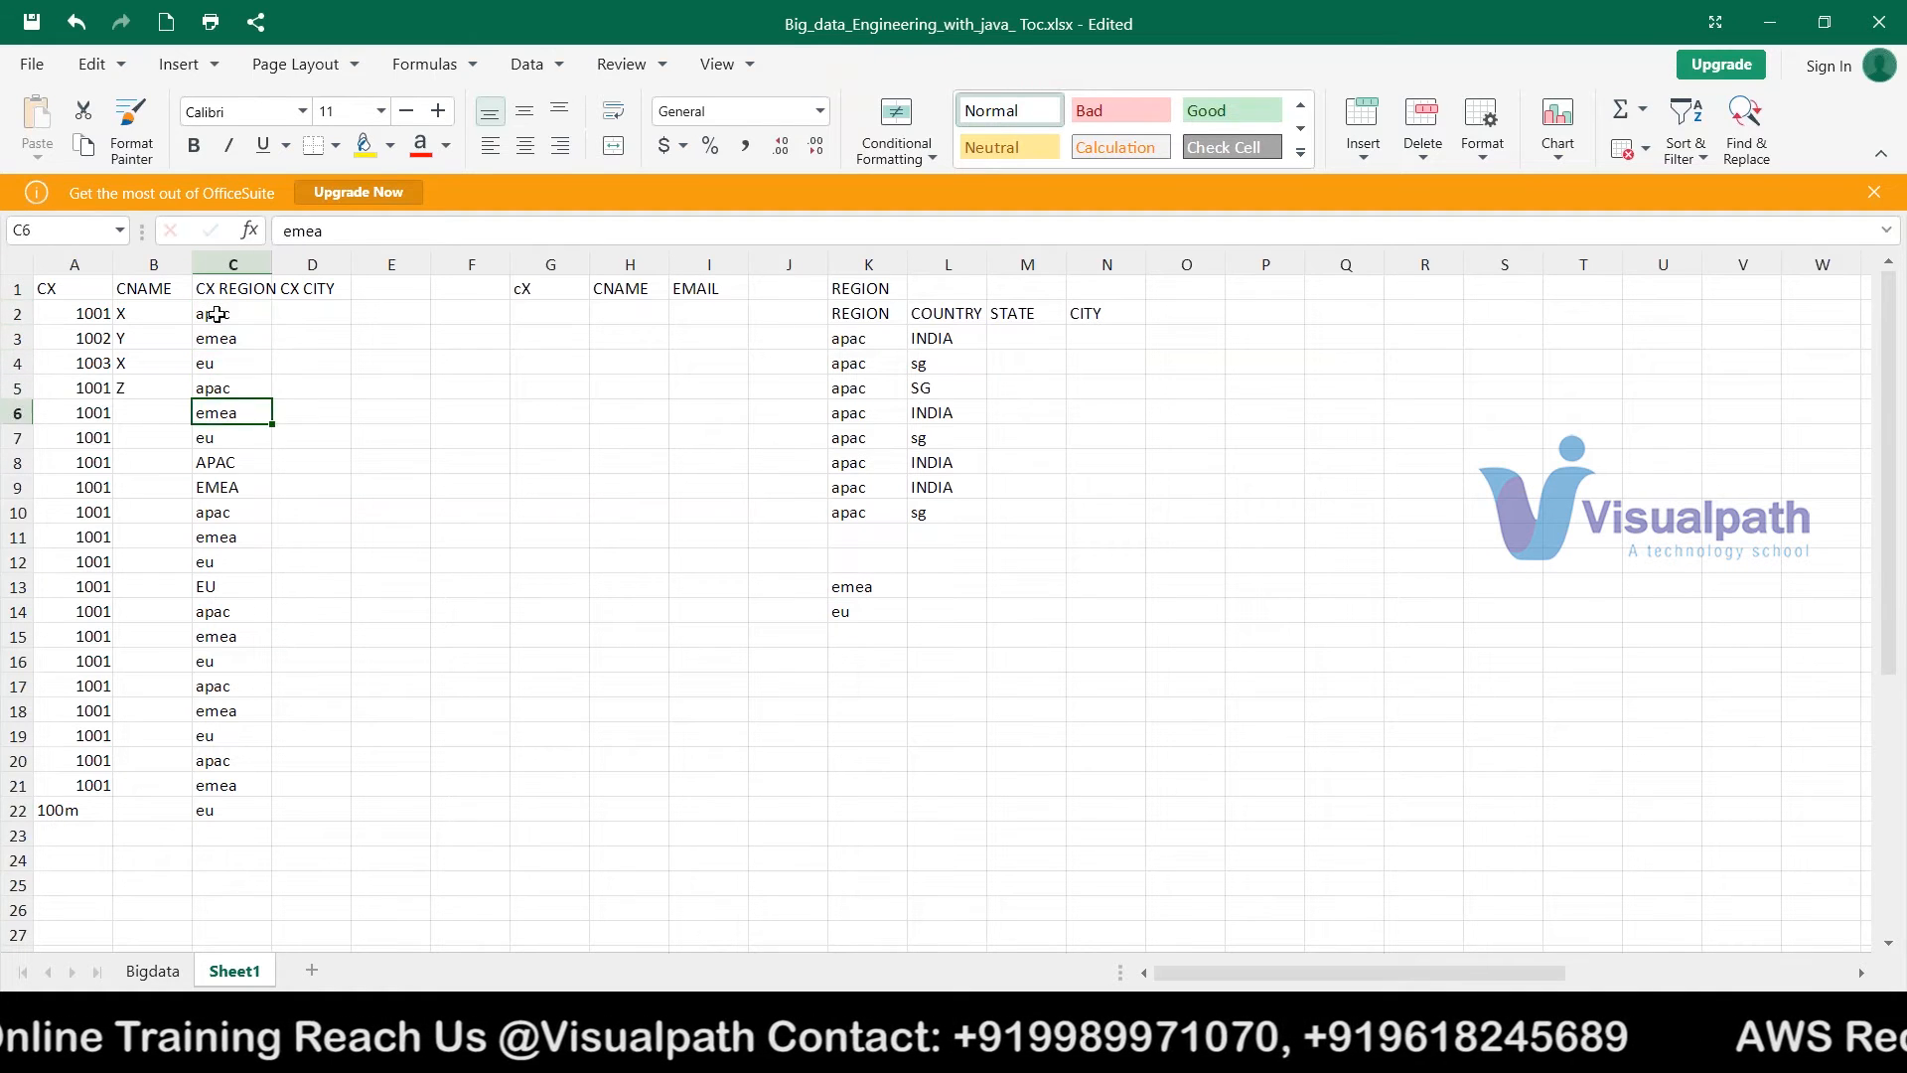
{"action": "key", "text": "Down"}
{"action": "key", "text": "Down"}
{"action": "key", "text": "Down"}
{"action": "key", "text": "Down"}
{"action": "key", "text": "Down"}
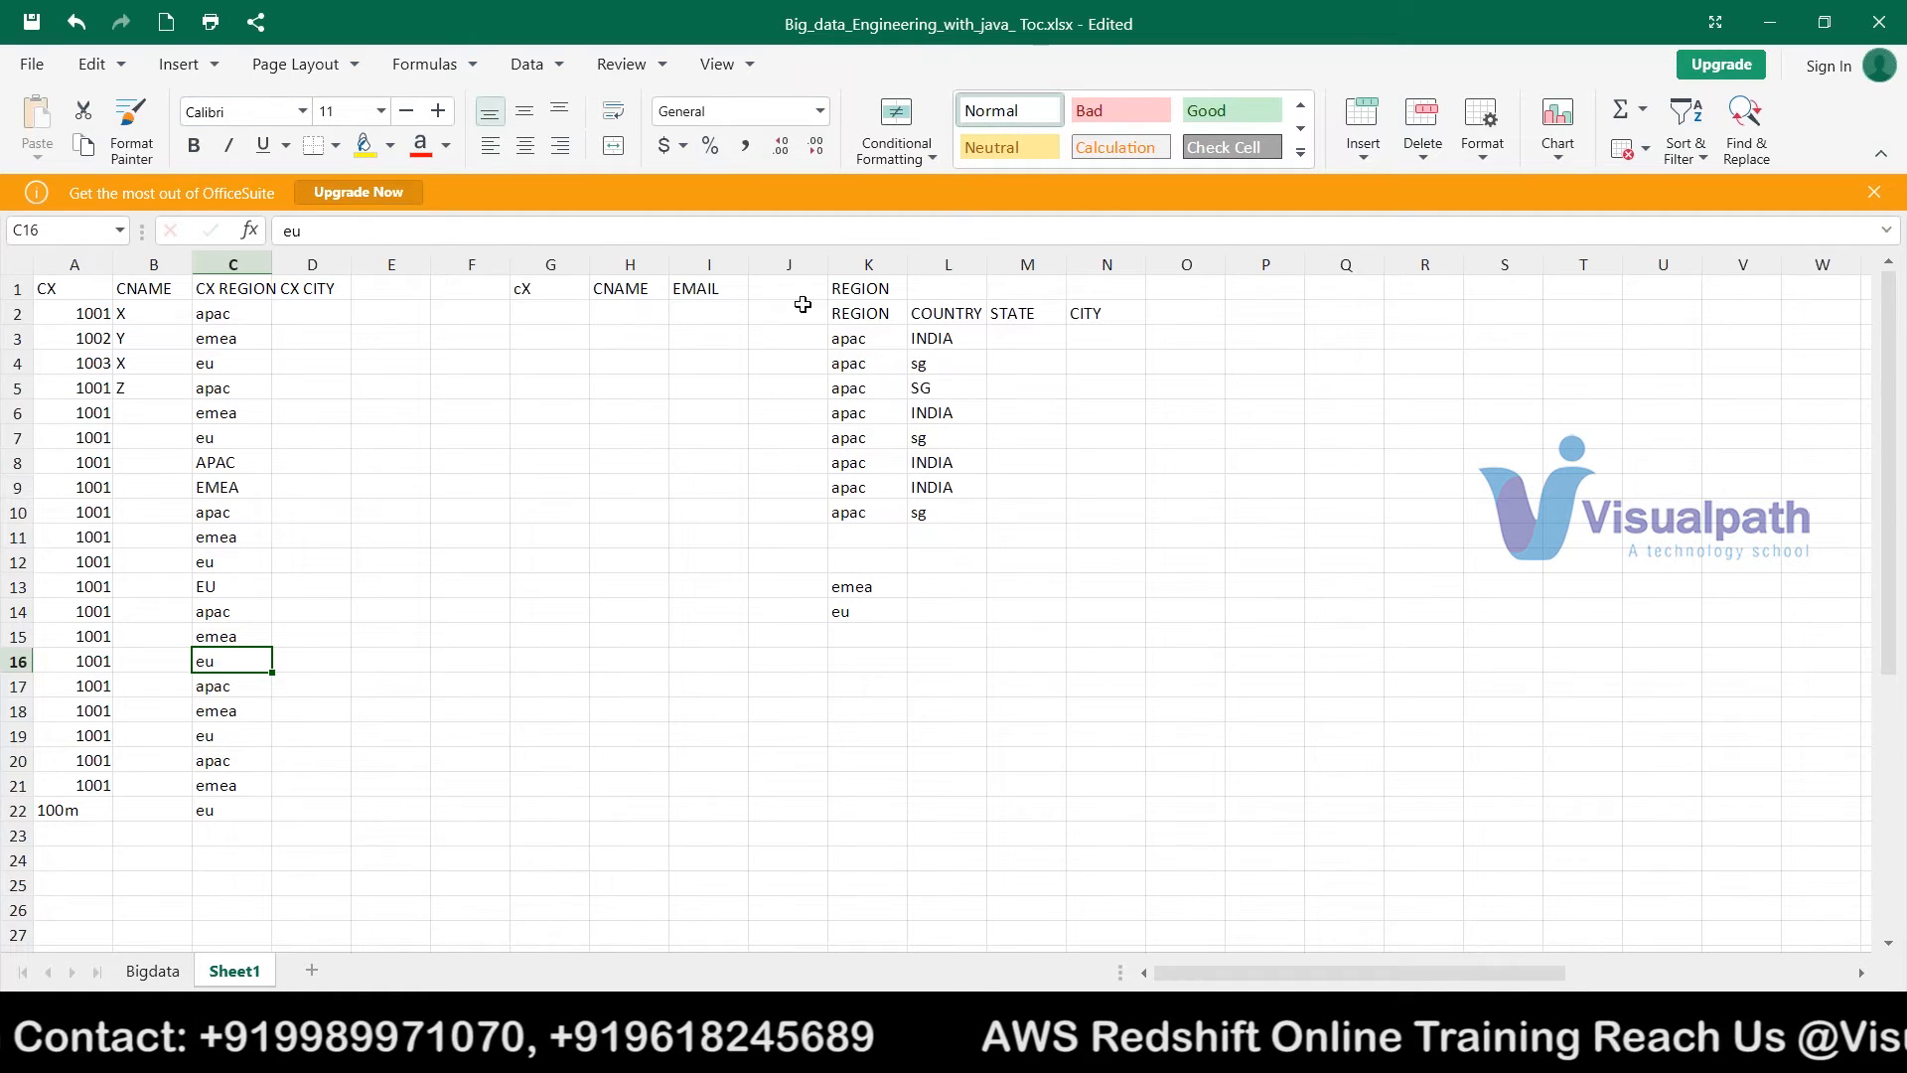
{"action": "left_click", "coordinate": [854, 336]}
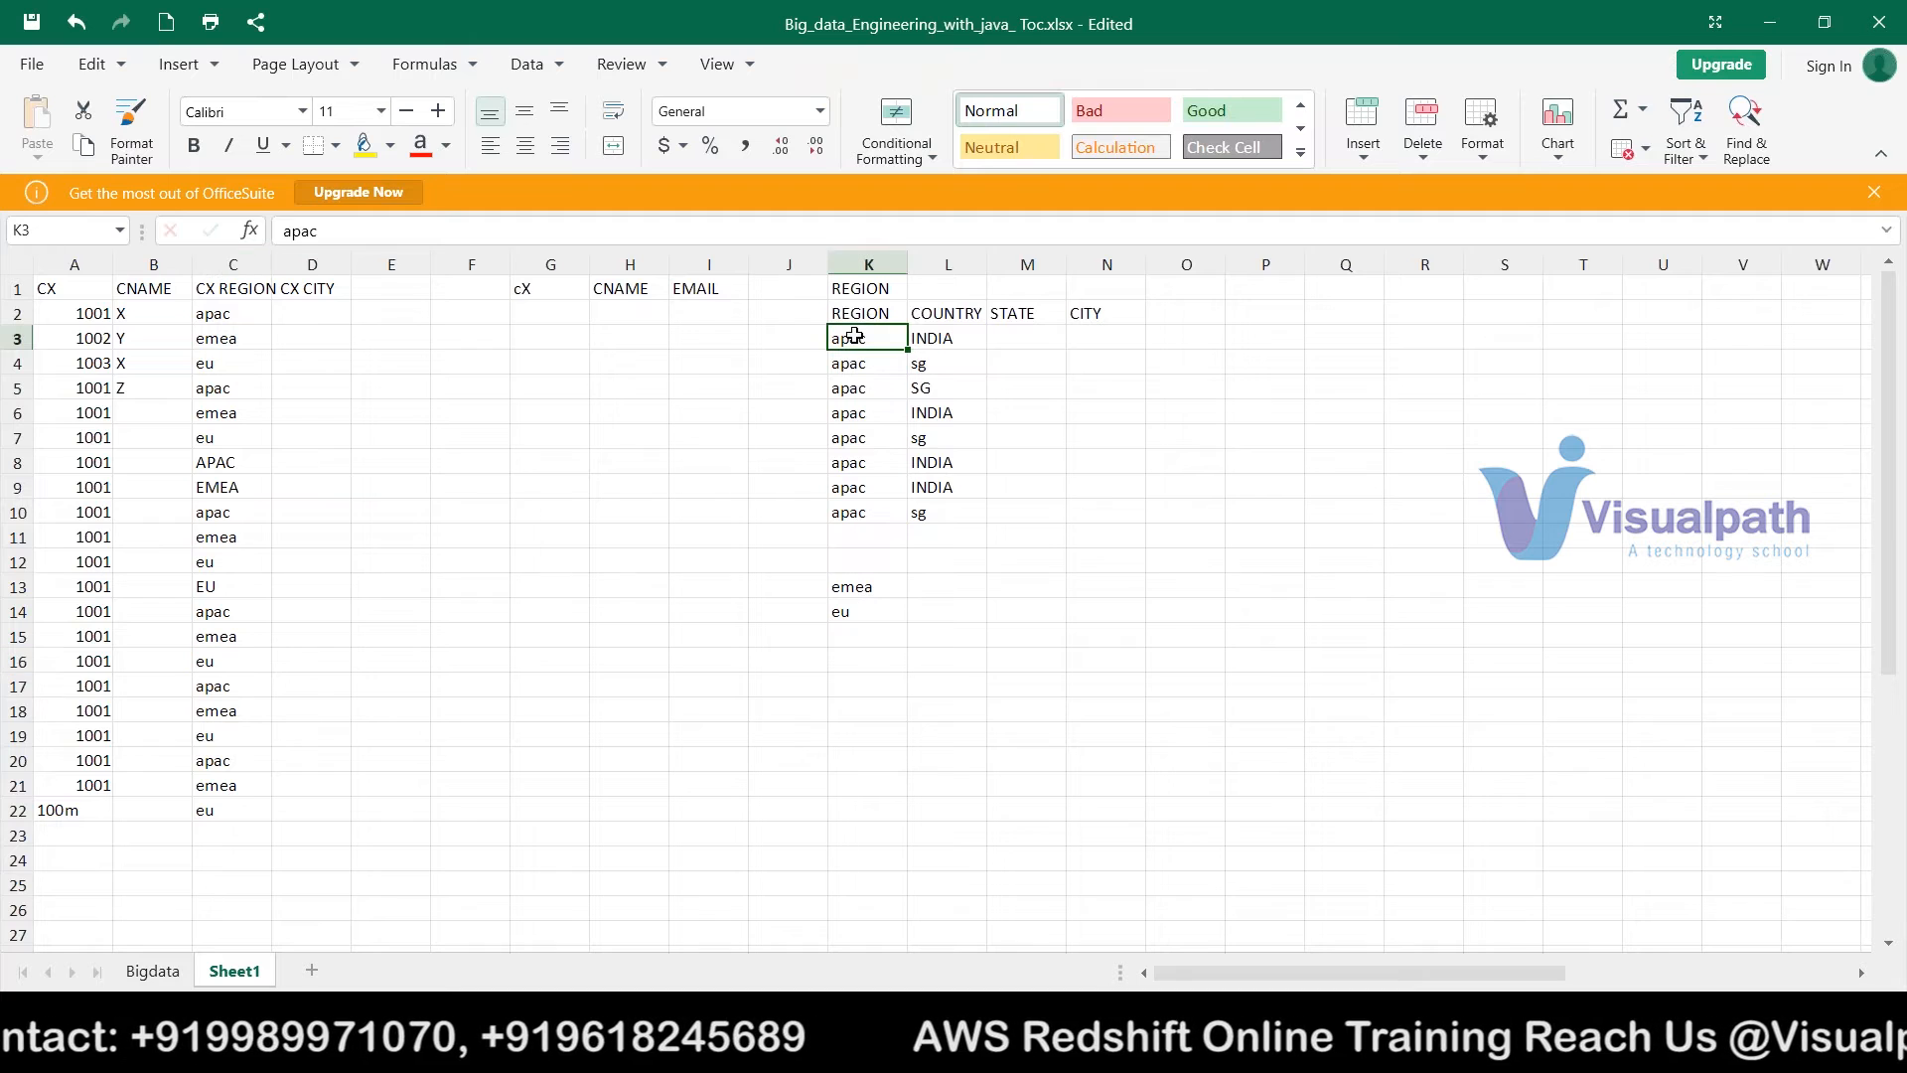
- Highlight the region table's data block K3:O11 in Sheet1
{"action": "key", "text": "shift+Right"}
{"action": "key", "text": "shift+Right"}
{"action": "key", "text": "shift+Right"}
{"action": "key", "text": "shift+Right"}
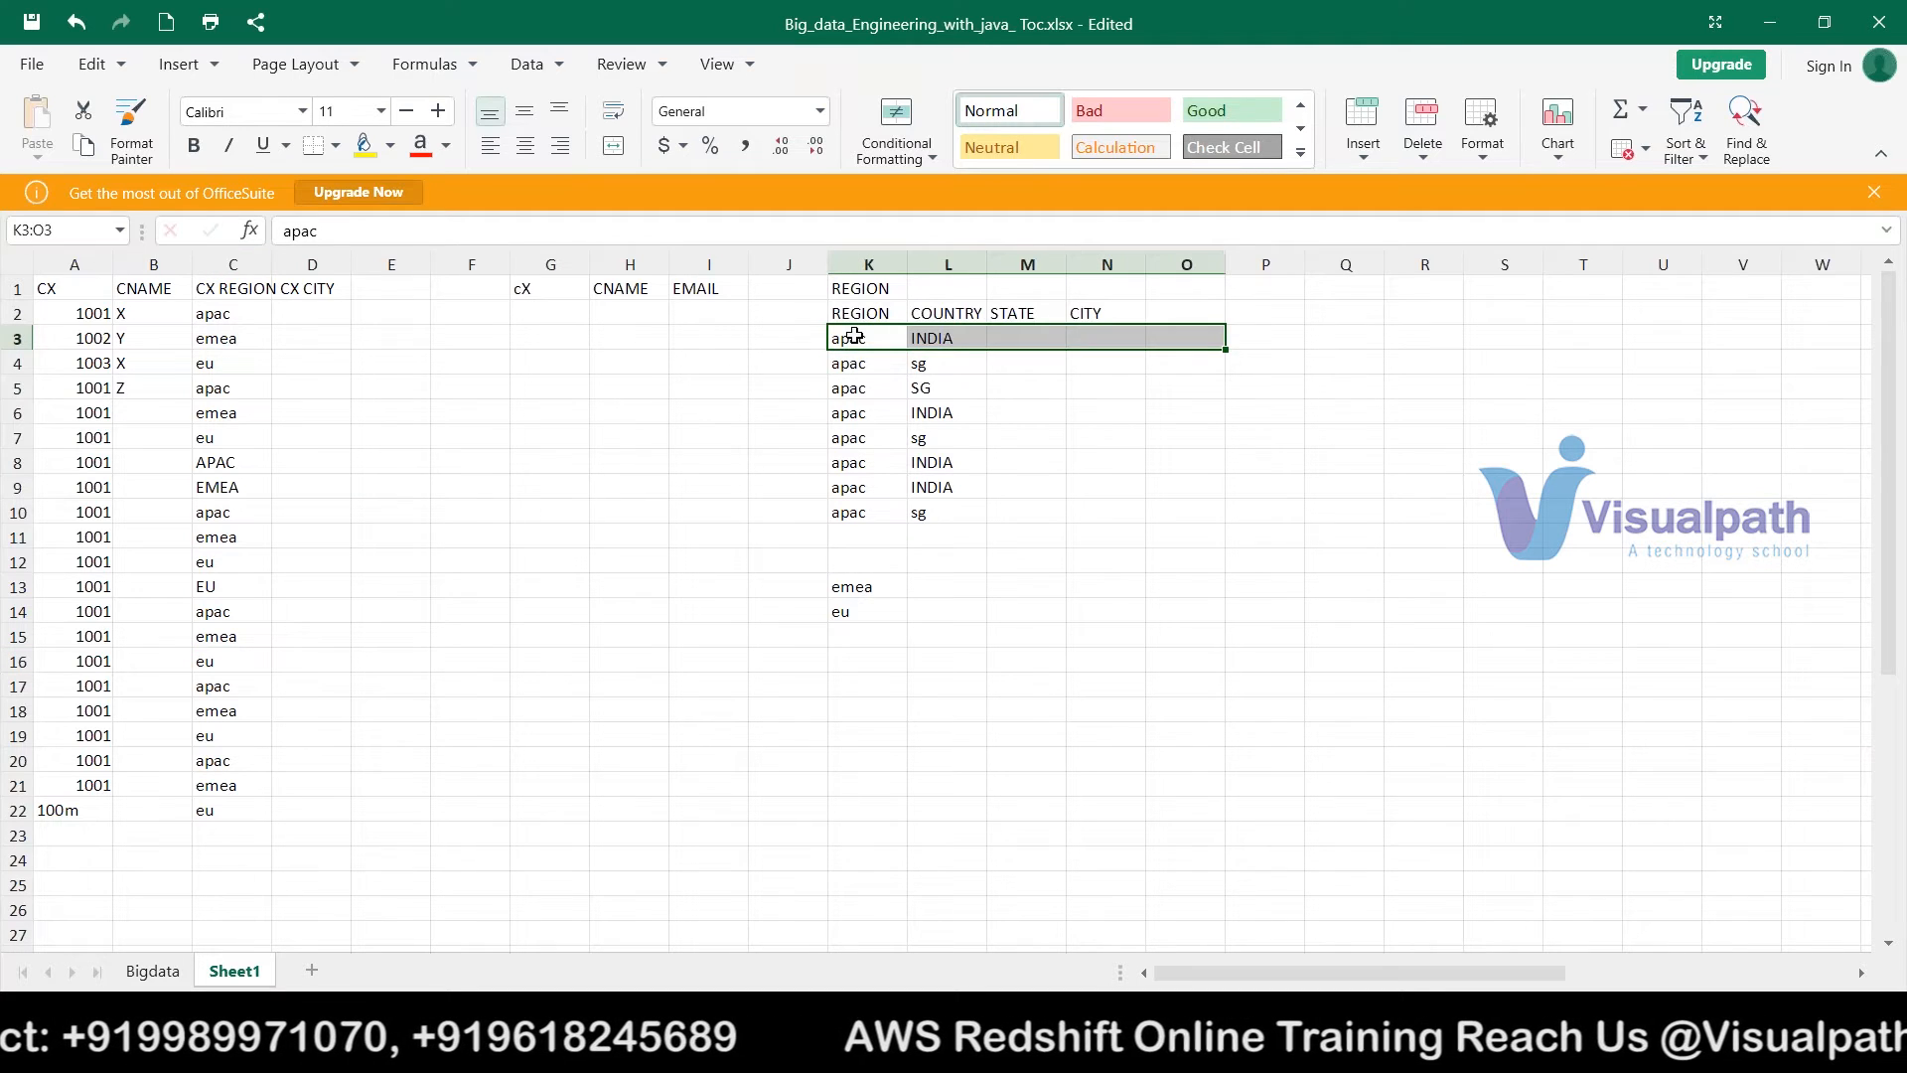
{"action": "key", "text": "shift+Down"}
{"action": "key", "text": "shift+Down"}
{"action": "key", "text": "shift+Down"}
{"action": "key", "text": "shift+Down"}
{"action": "key", "text": "shift+Down"}
{"action": "key", "text": "shift+Down"}
{"action": "key", "text": "shift+Down"}
{"action": "key", "text": "shift+Down"}
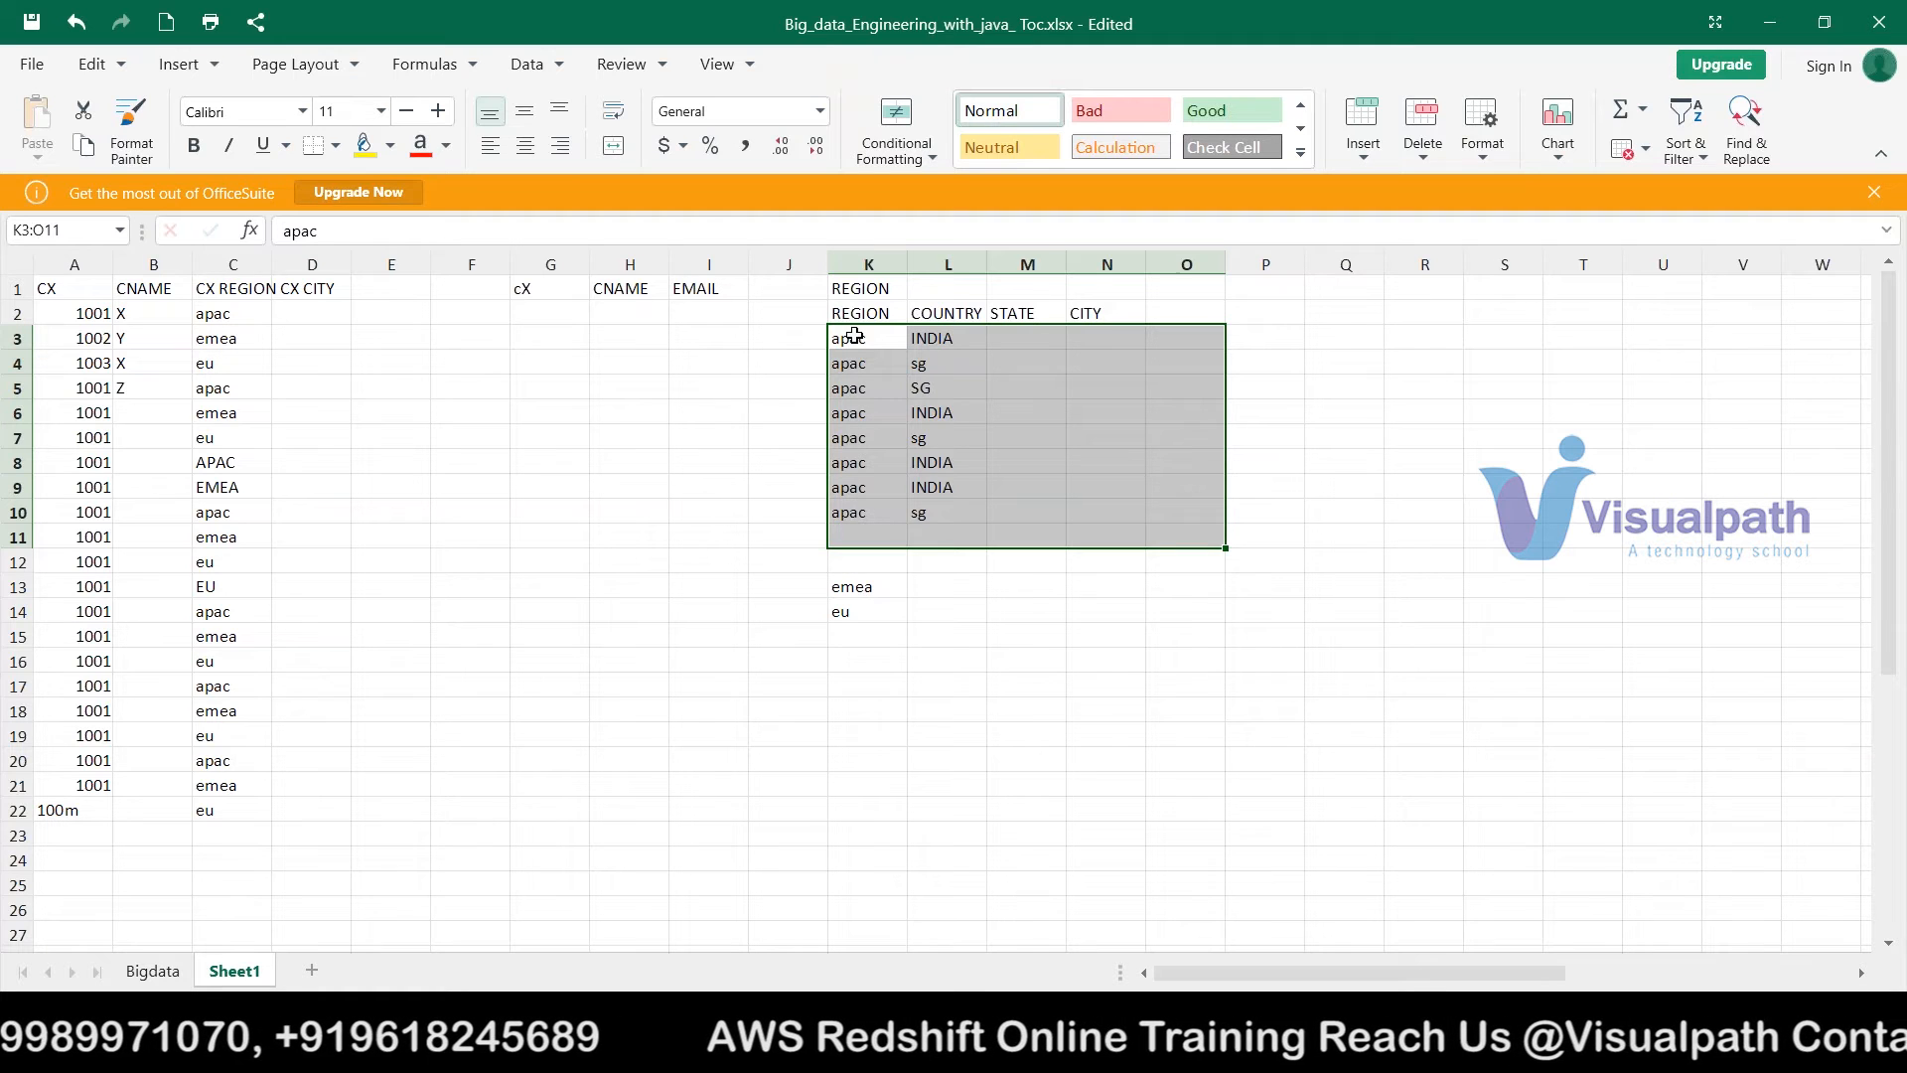
- Compare the star schema definition in the Notepad training notes with the workbook's CX column, highlighting A1:A6
{"action": "key", "text": "alt+Tab"}
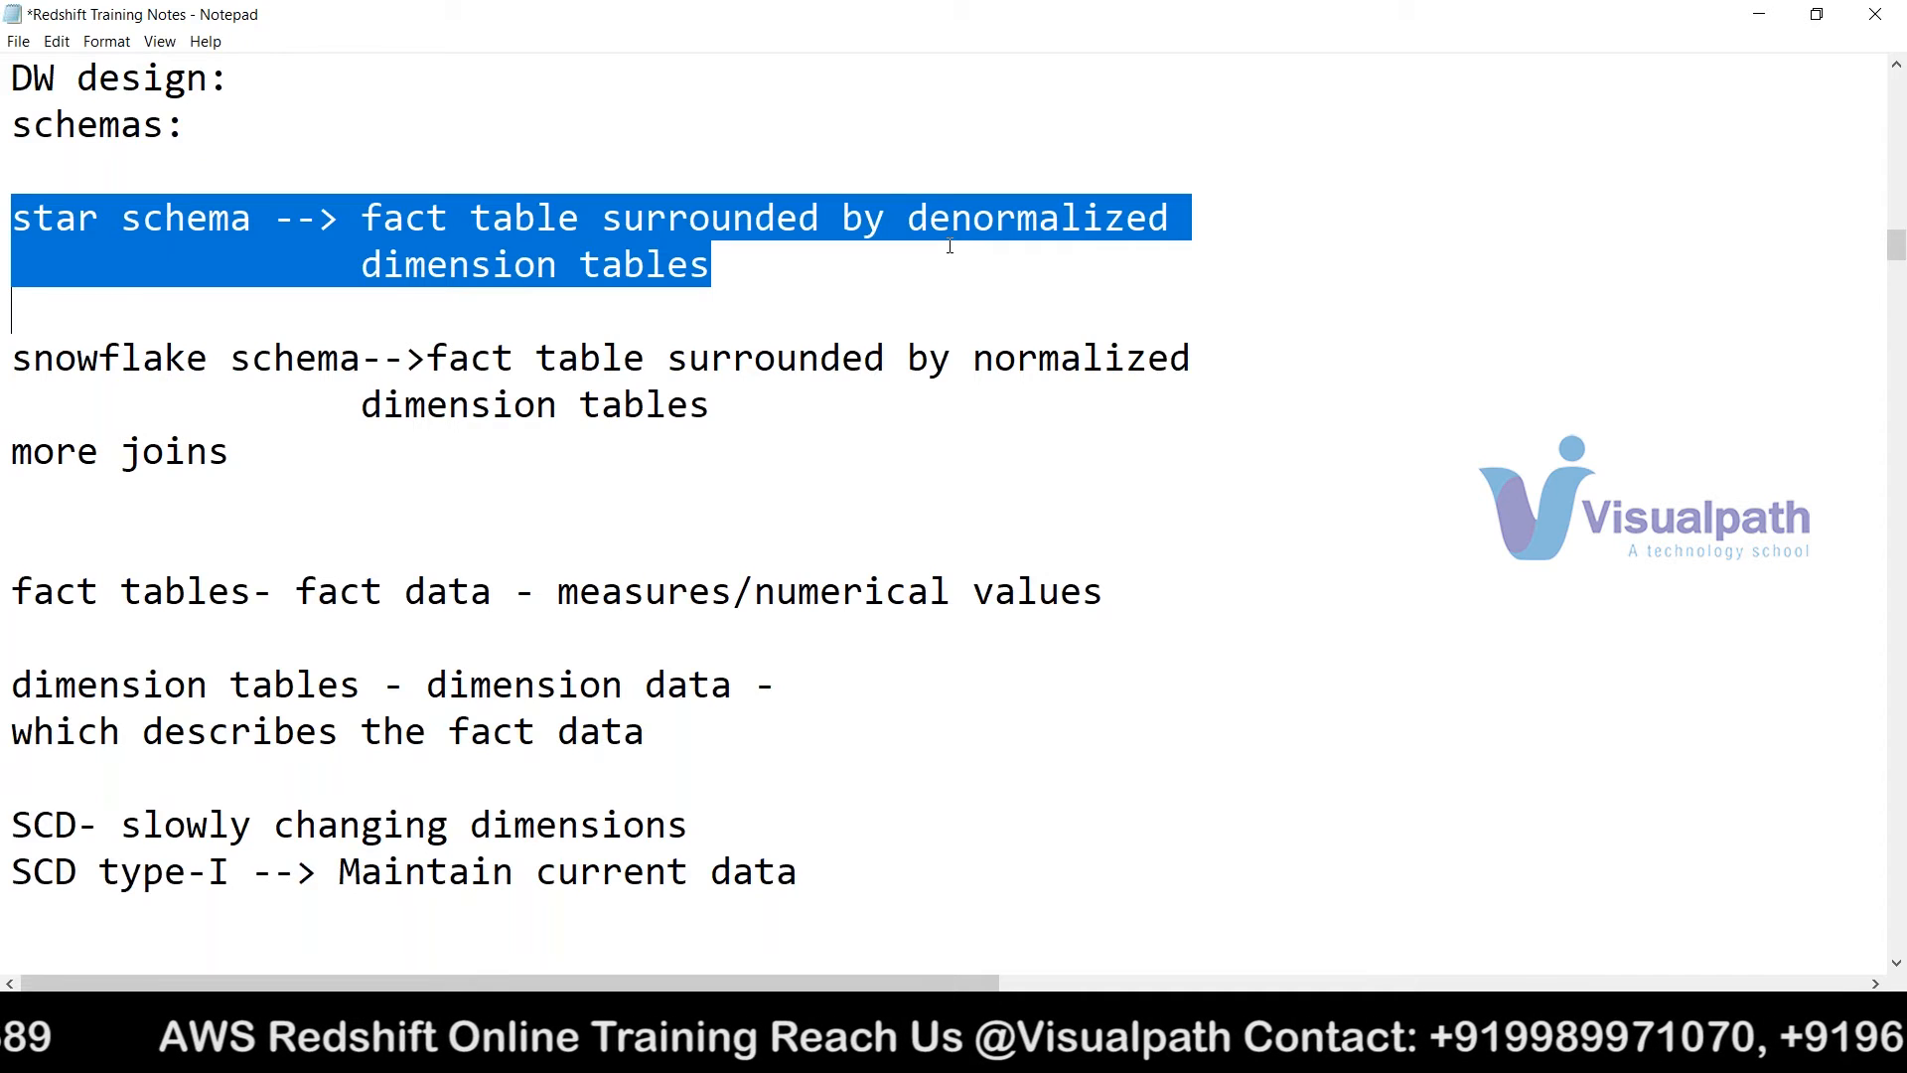
{"action": "key", "text": "alt+Tab"}
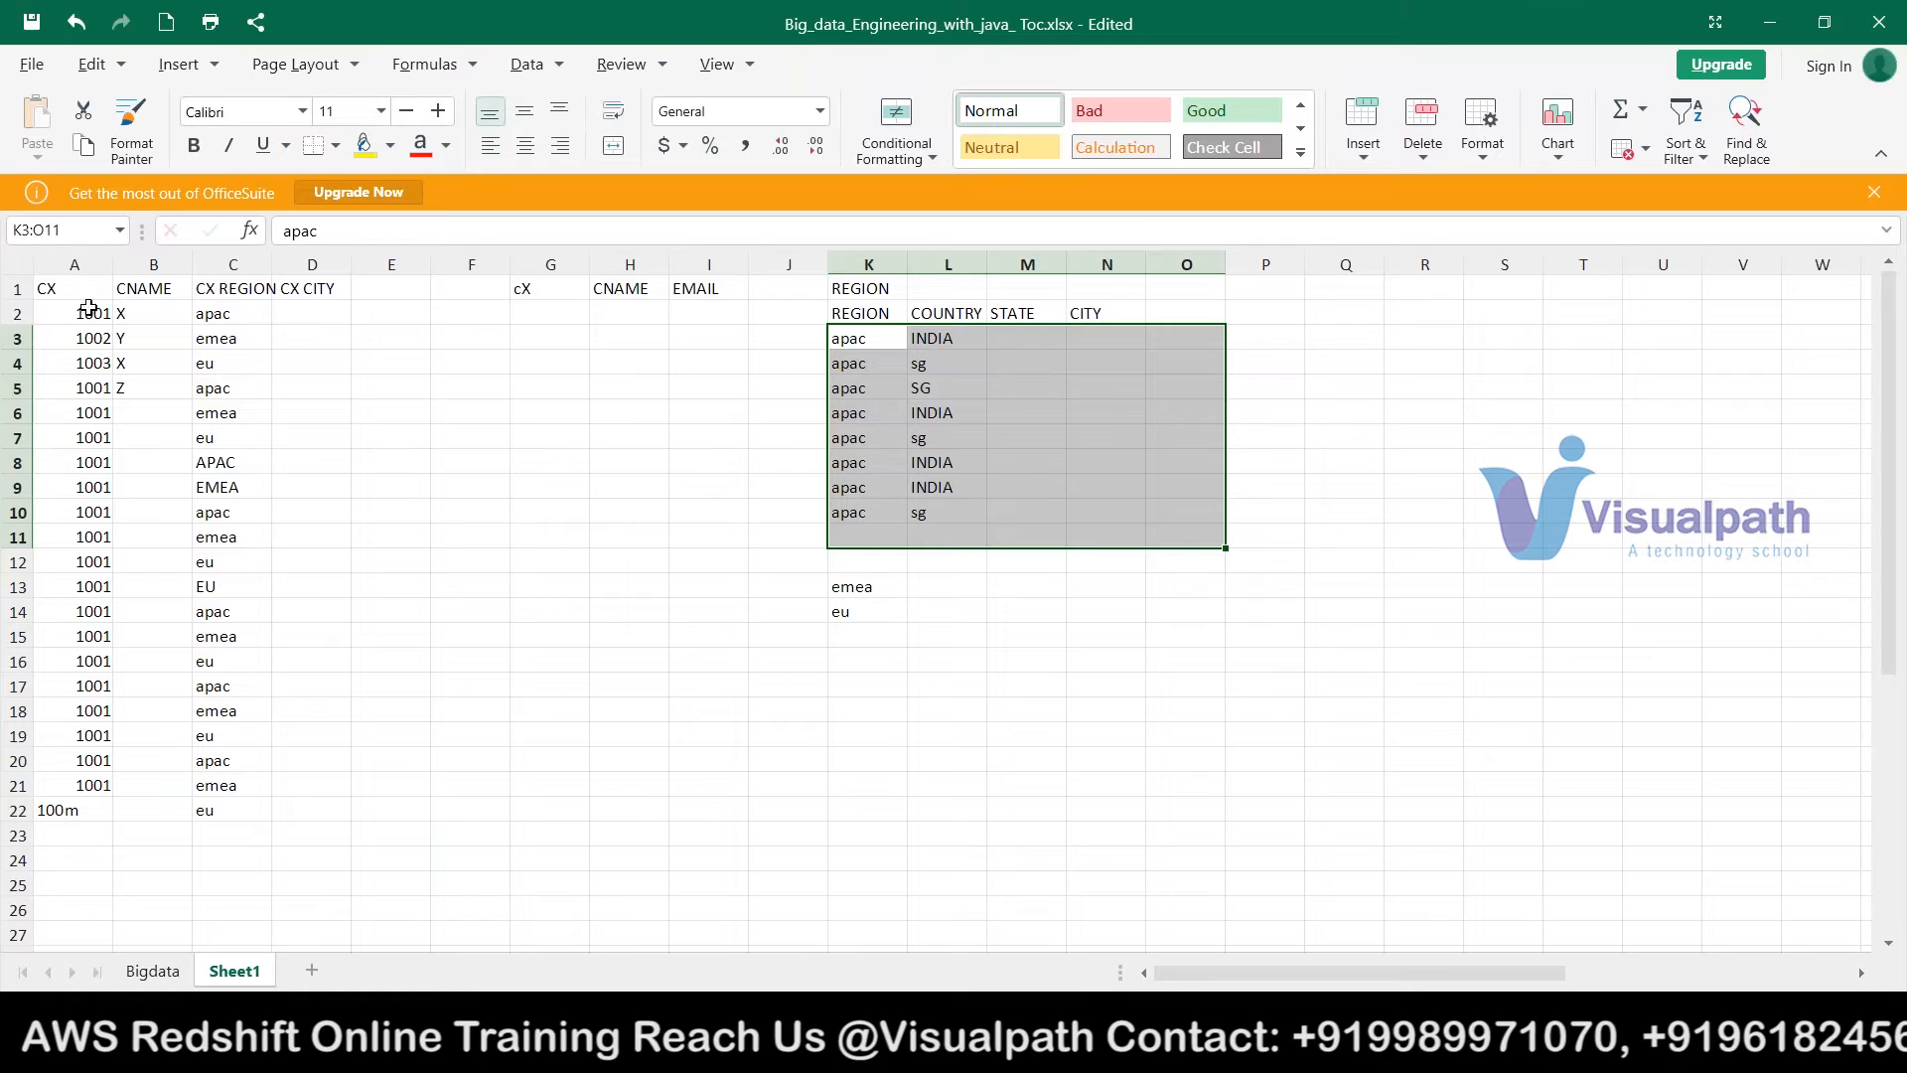
{"action": "left_click", "coordinate": [55, 293]}
{"action": "left_click_drag", "start_coordinate": [55, 293], "coordinate": [70, 412]}
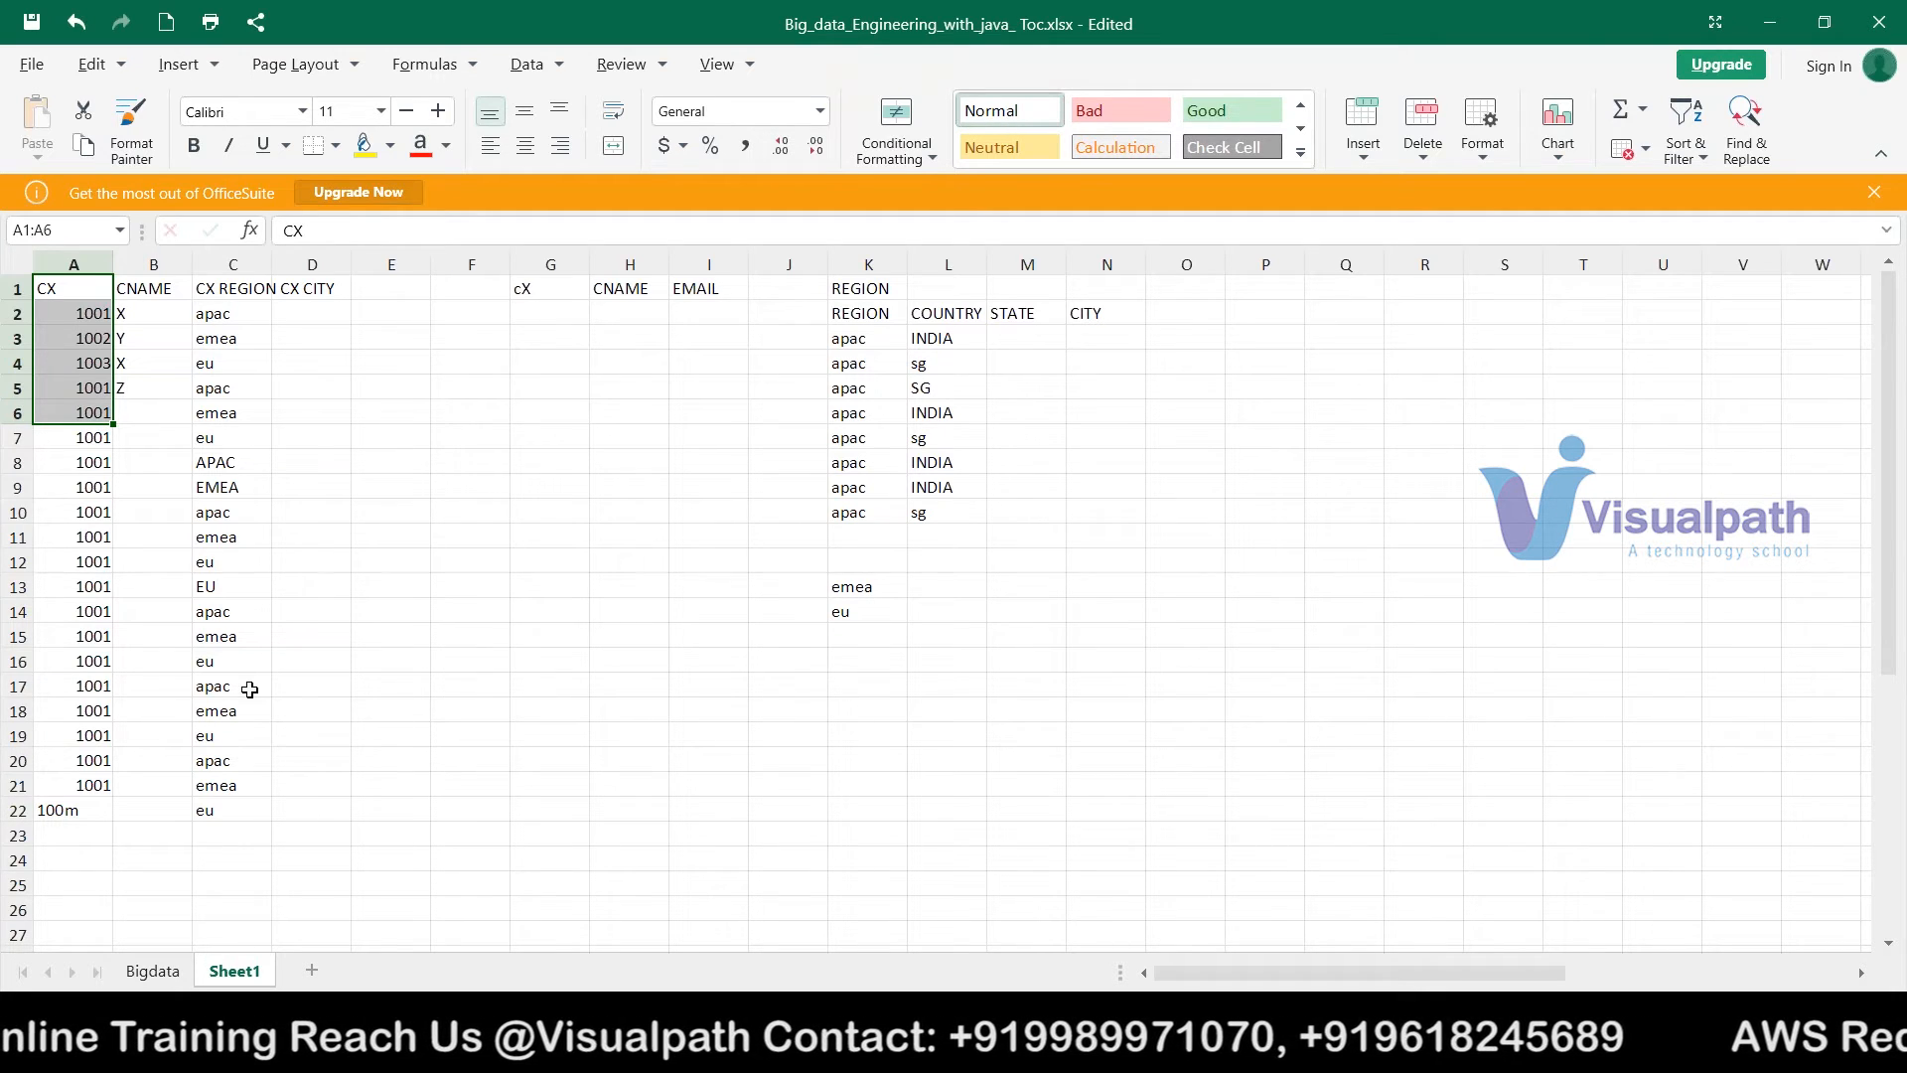
{"action": "key", "text": "alt+Tab"}
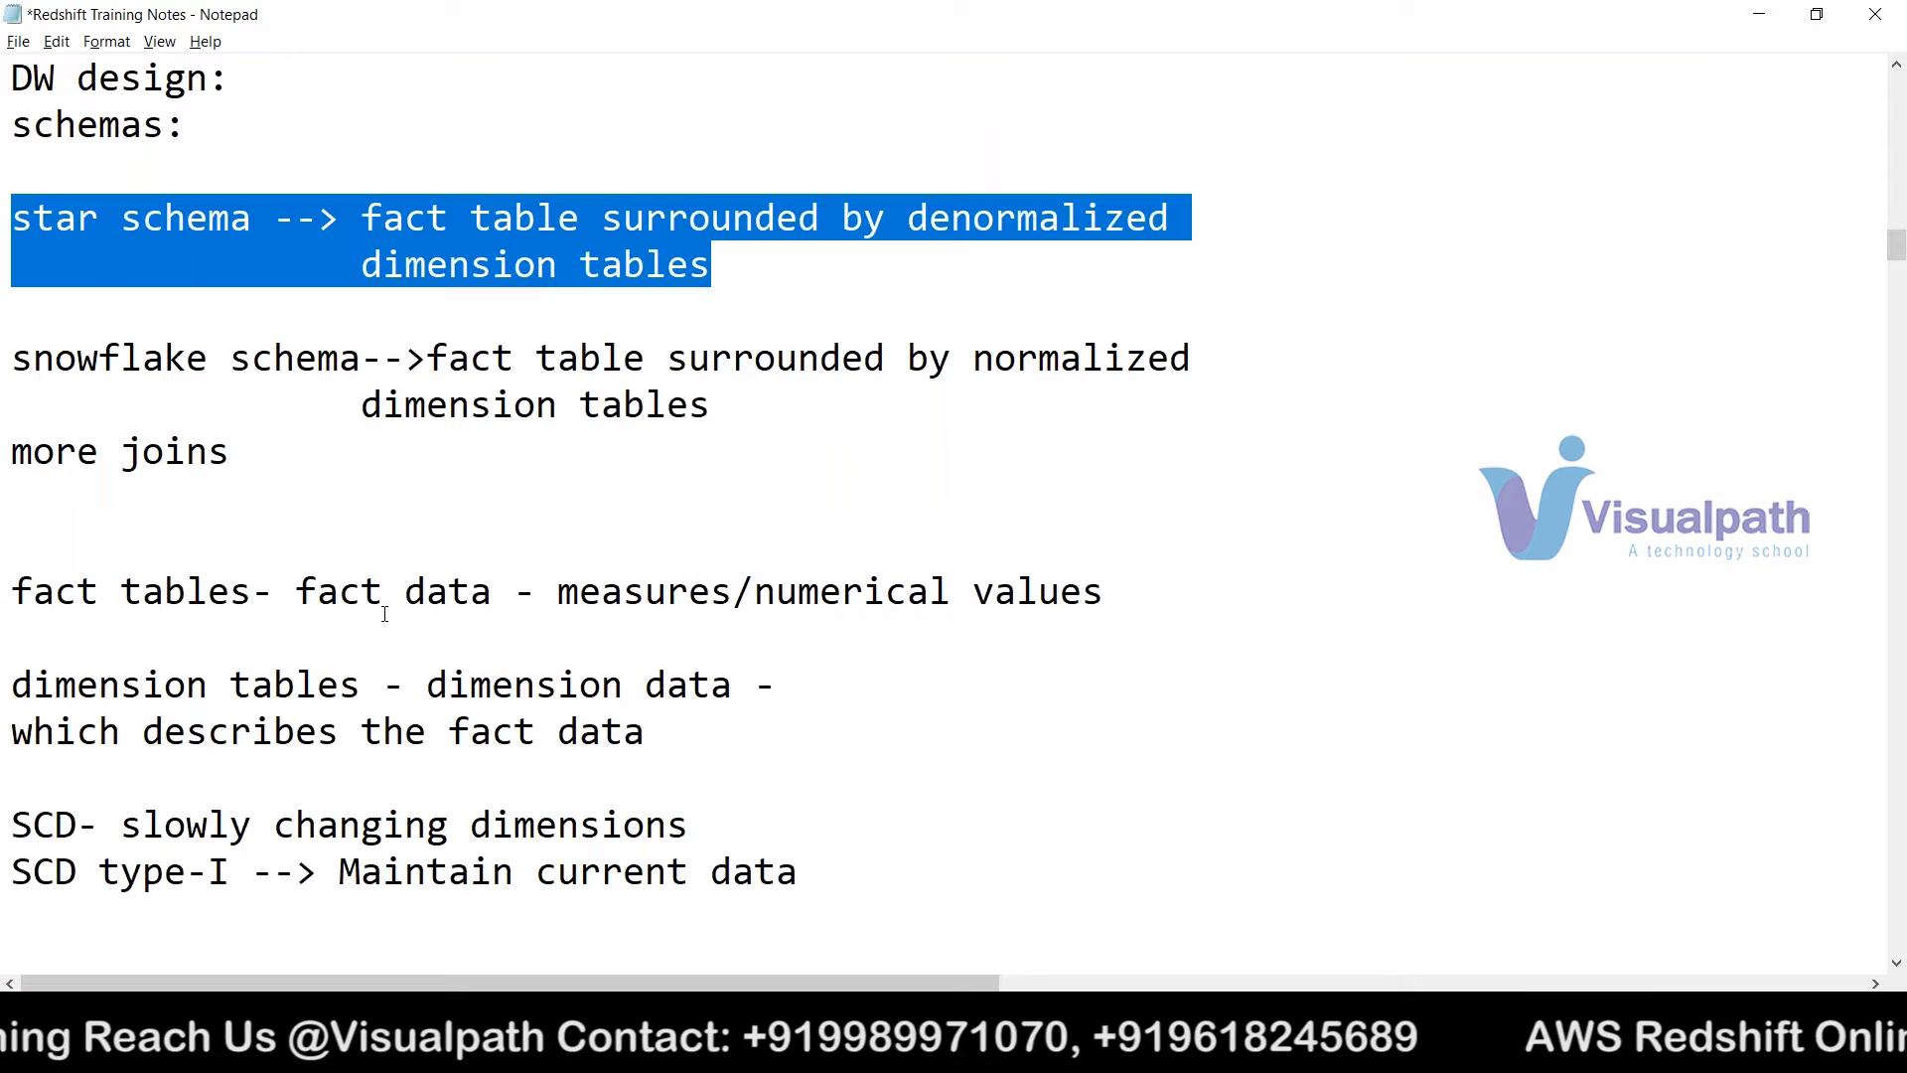
{"action": "key", "text": "alt+Tab"}
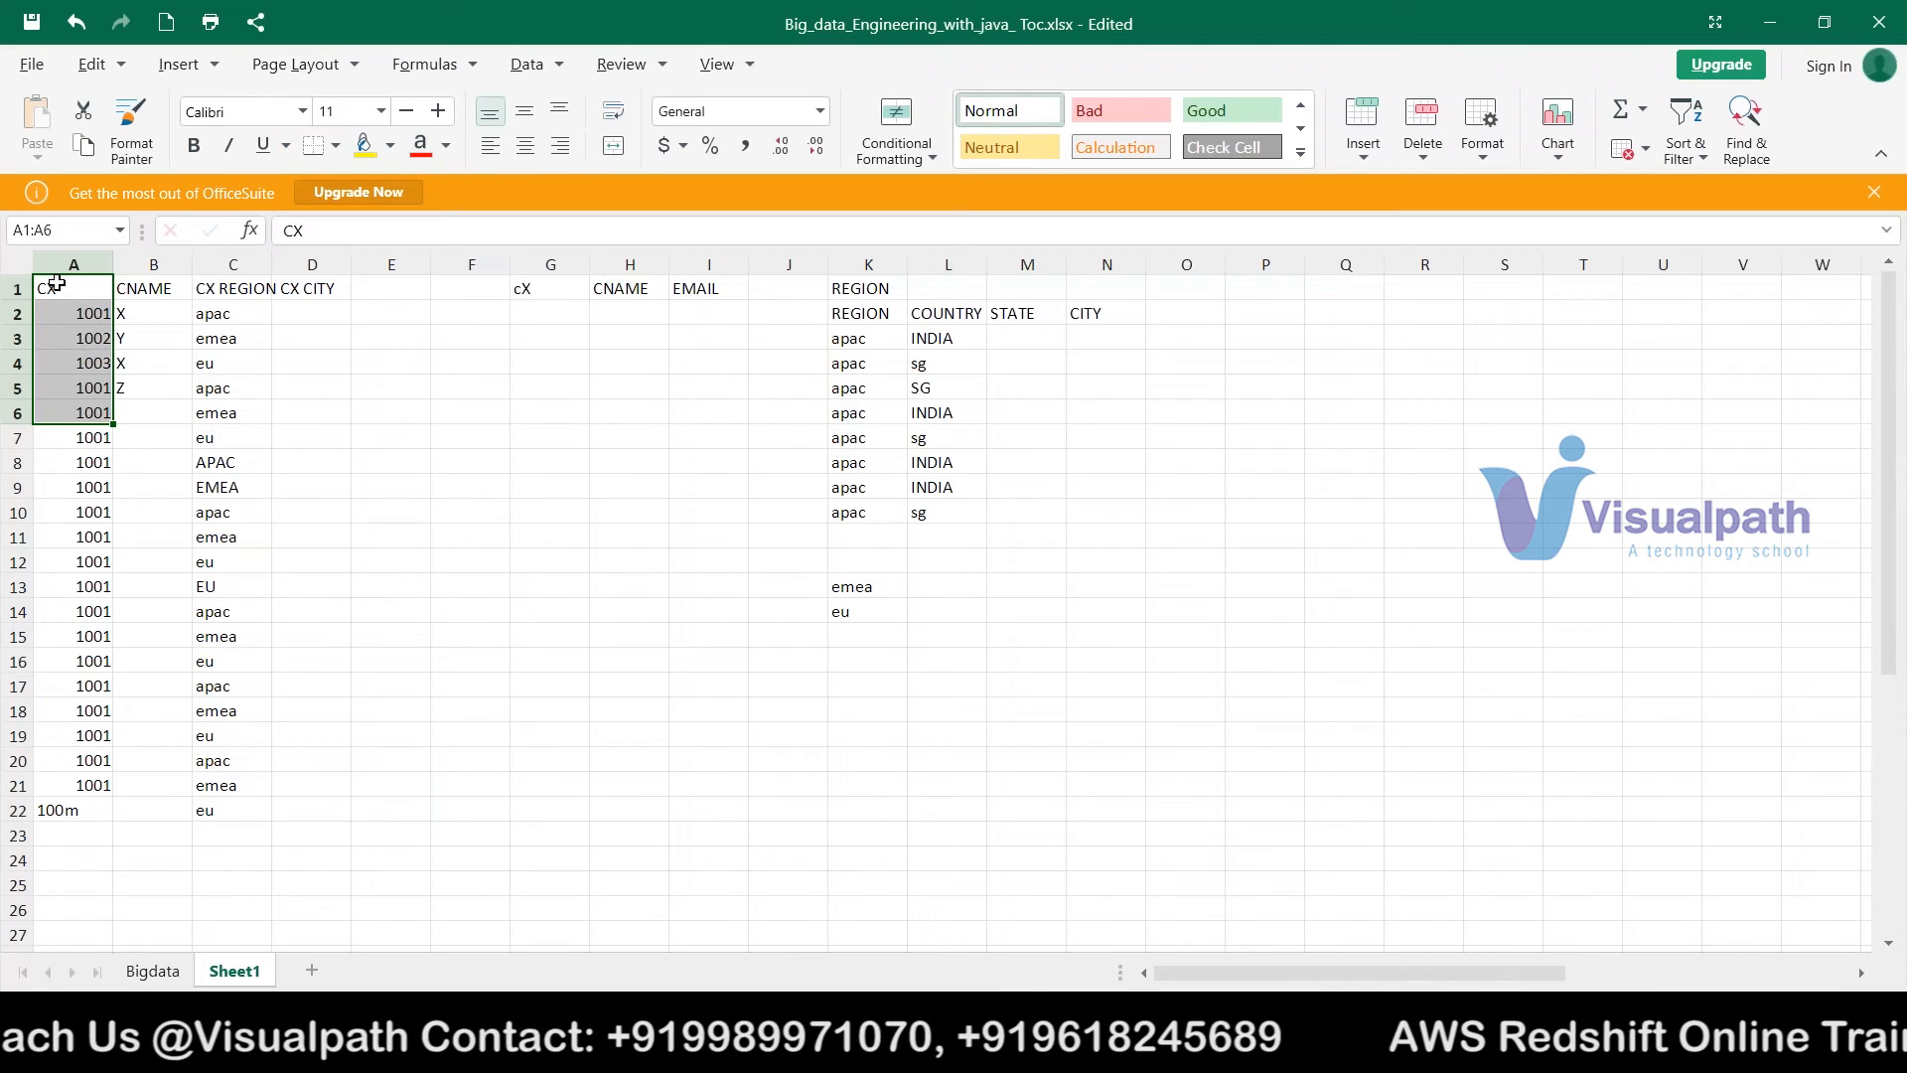
- Highlight the whole combined customer table from A1 to E26
{"action": "left_click", "coordinate": [55, 285]}
{"action": "key", "text": "shift+Right"}
{"action": "key", "text": "shift+Right"}
{"action": "key", "text": "shift+Right"}
{"action": "key", "text": "shift+Right"}
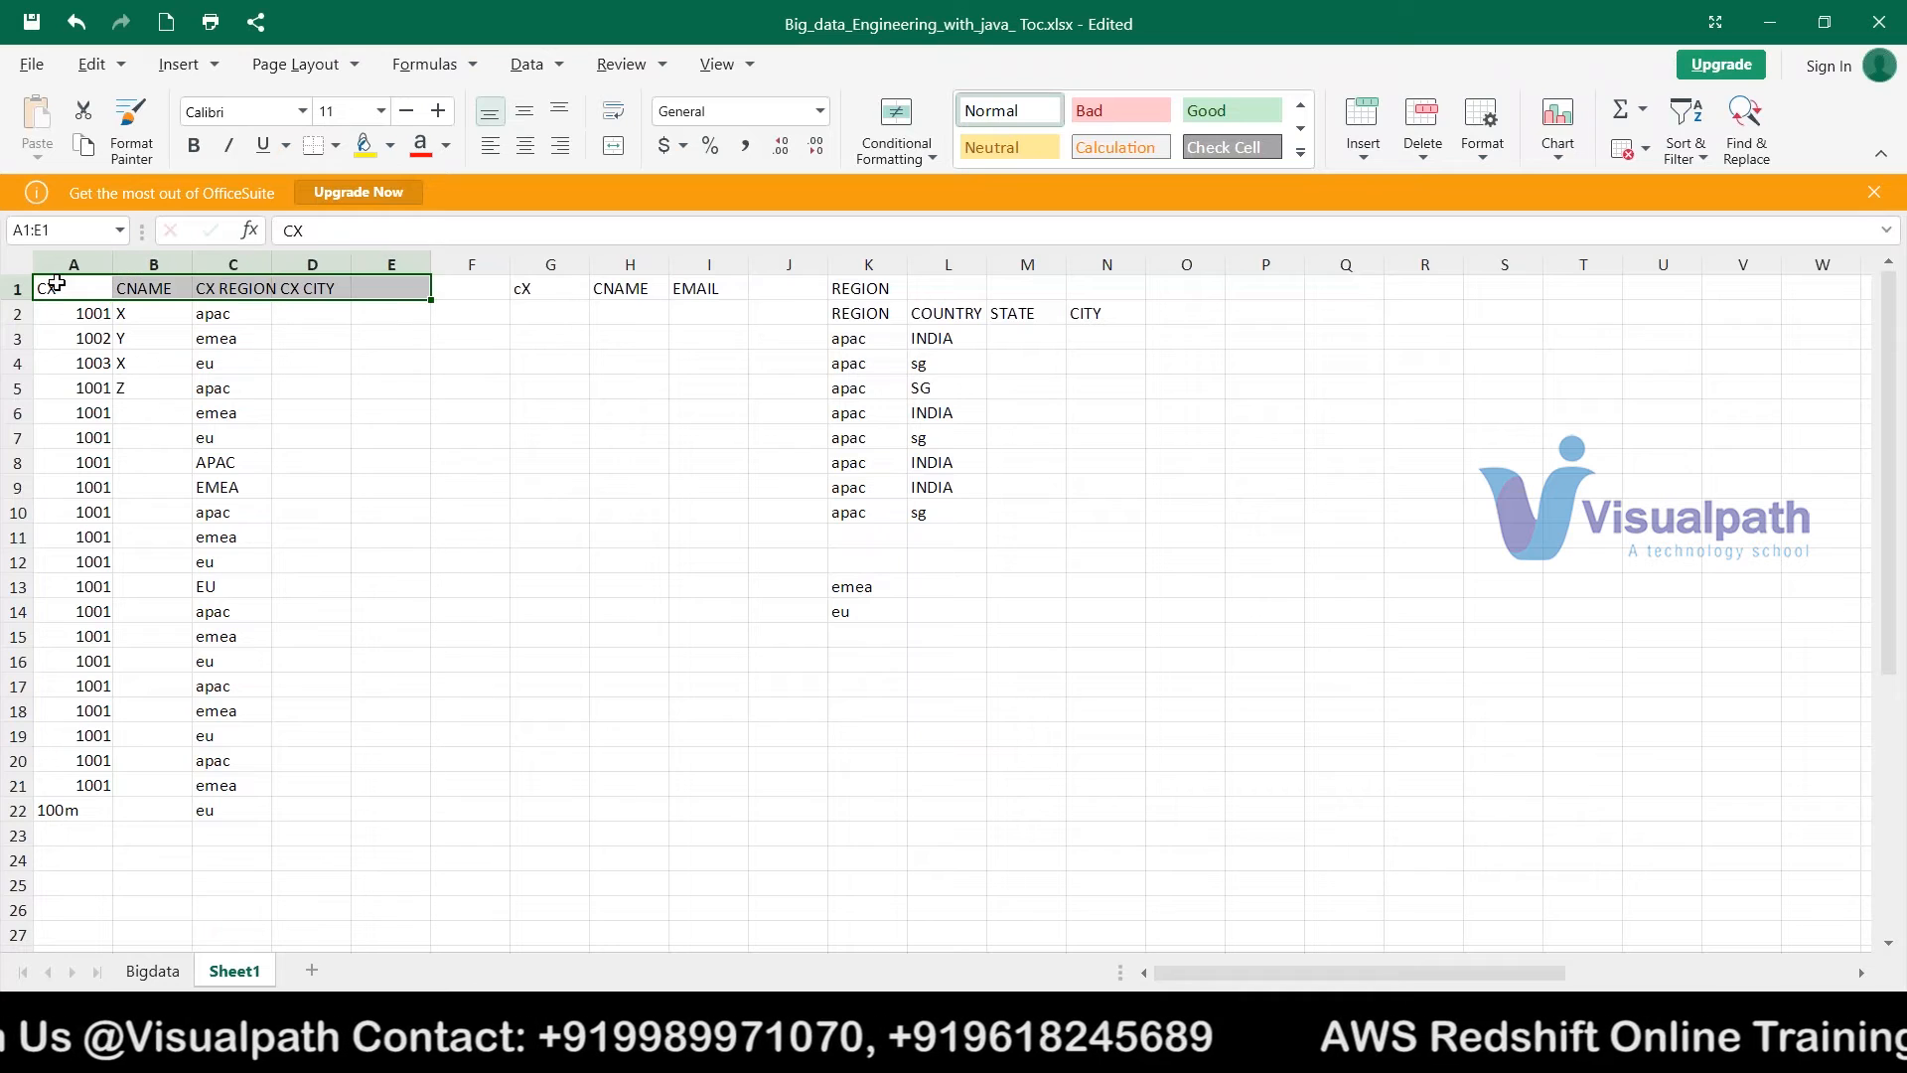
{"action": "key", "text": "shift+Down"}
{"action": "key", "text": "shift+Down"}
{"action": "key", "text": "shift+Down"}
{"action": "key", "text": "shift+Down"}
{"action": "key", "text": "shift+Down"}
{"action": "key", "text": "shift+Down"}
{"action": "key", "text": "shift+Down"}
{"action": "key", "text": "shift+Down"}
{"action": "key", "text": "shift+Down"}
{"action": "key", "text": "shift+Down"}
{"action": "key", "text": "shift+Down"}
{"action": "key", "text": "shift+Down"}
{"action": "key", "text": "shift+Down"}
{"action": "key", "text": "shift+Down"}
{"action": "key", "text": "shift+Down"}
{"action": "key", "text": "shift+Down"}
{"action": "key", "text": "shift+Down"}
{"action": "key", "text": "shift+Down"}
{"action": "key", "text": "shift+Down"}
{"action": "key", "text": "shift+Down"}
{"action": "key", "text": "shift+Down"}
{"action": "key", "text": "shift+Down"}
{"action": "key", "text": "shift+Down"}
{"action": "key", "text": "shift+Down"}
{"action": "key", "text": "shift+Down"}
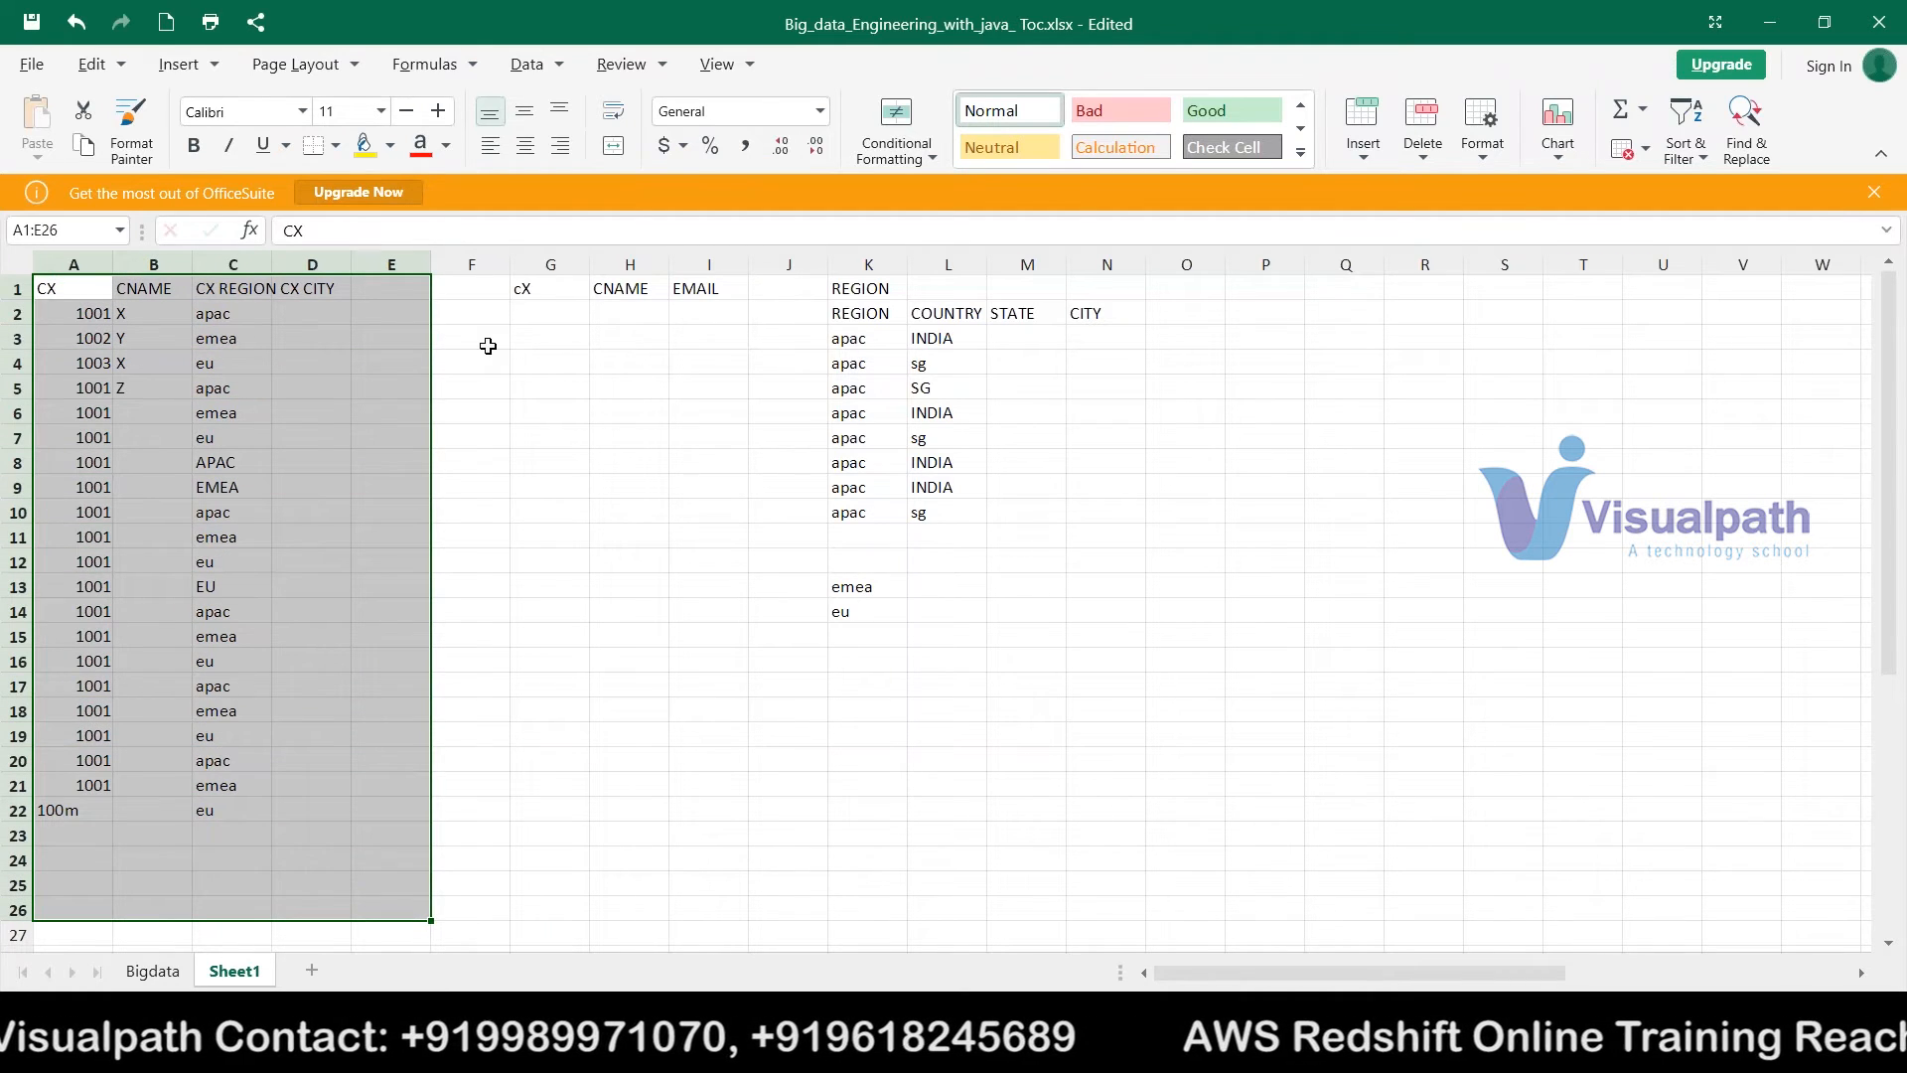
- Point out the first CX REGION entry in C2 and the separate customer table's headers starting at G1
{"action": "left_click", "coordinate": [224, 311]}
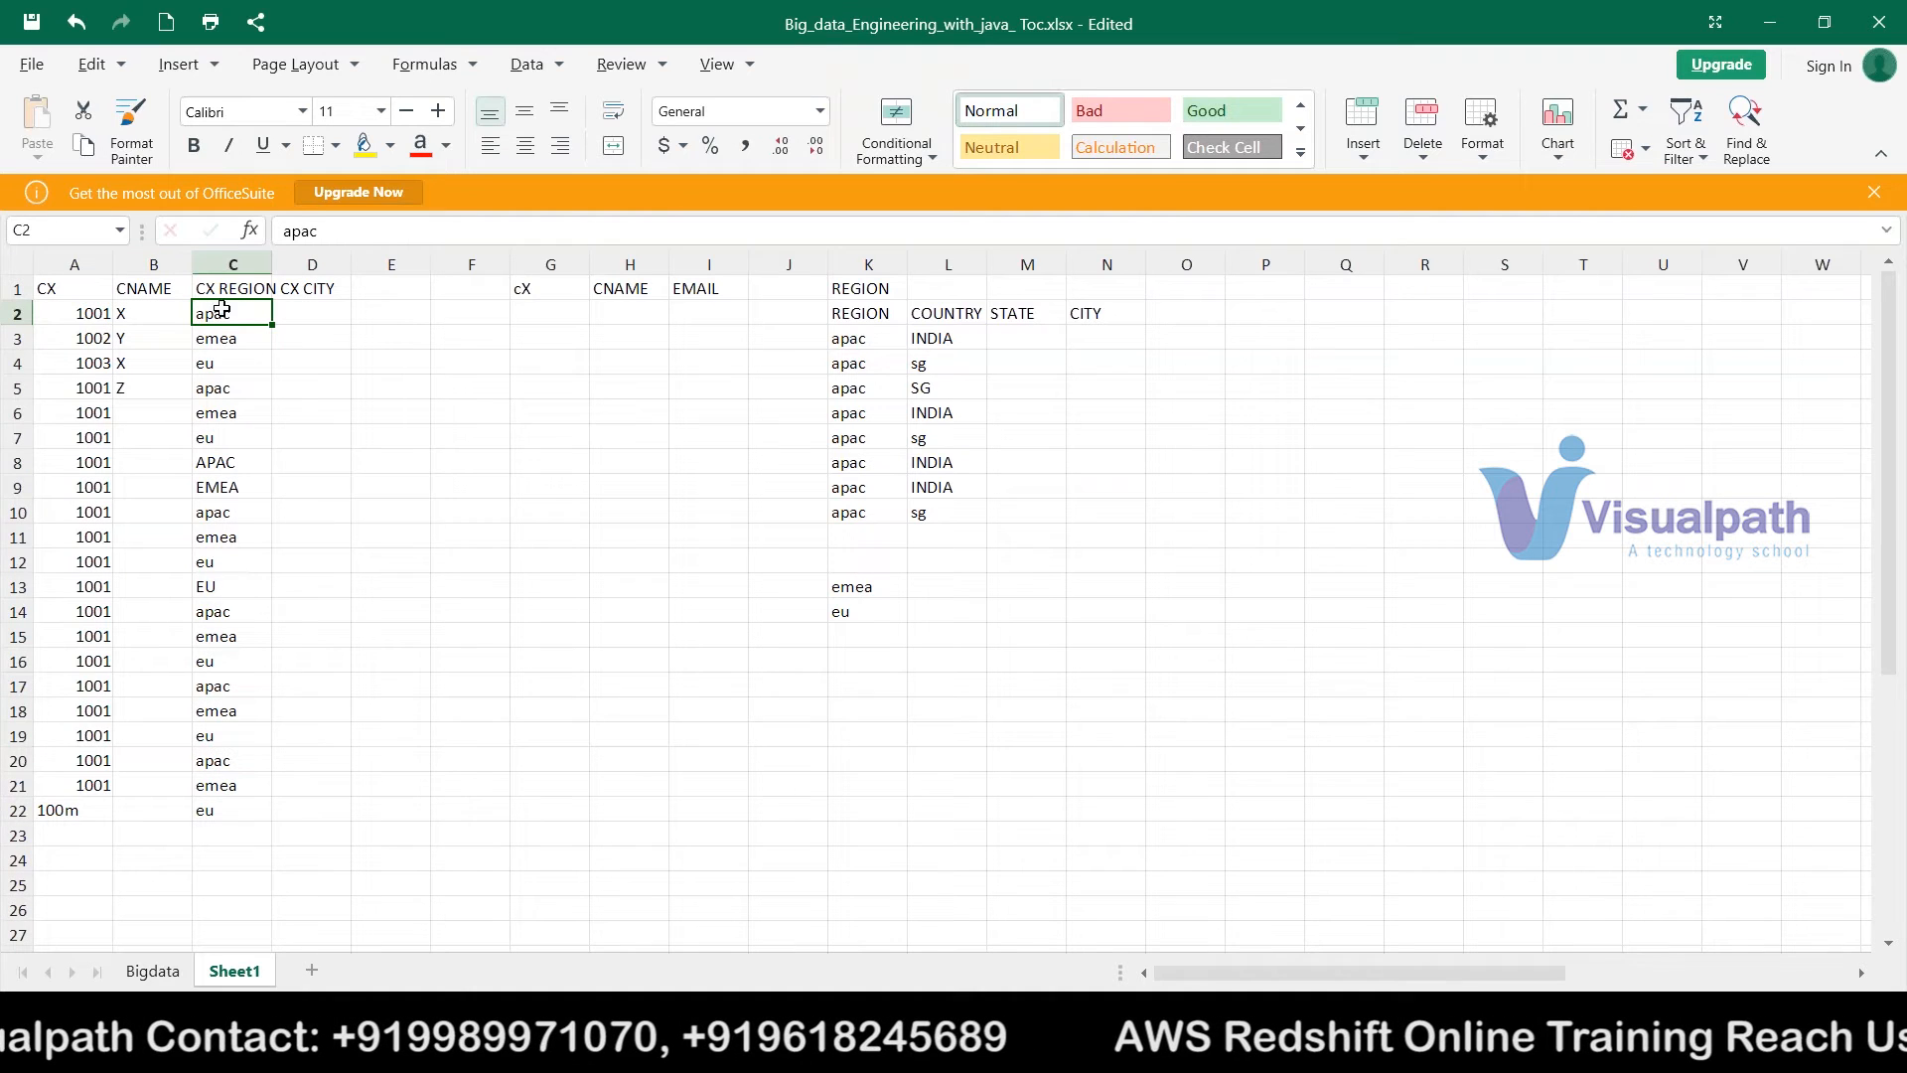
{"action": "left_click", "coordinate": [523, 287]}
{"action": "key", "text": "shift+Right"}
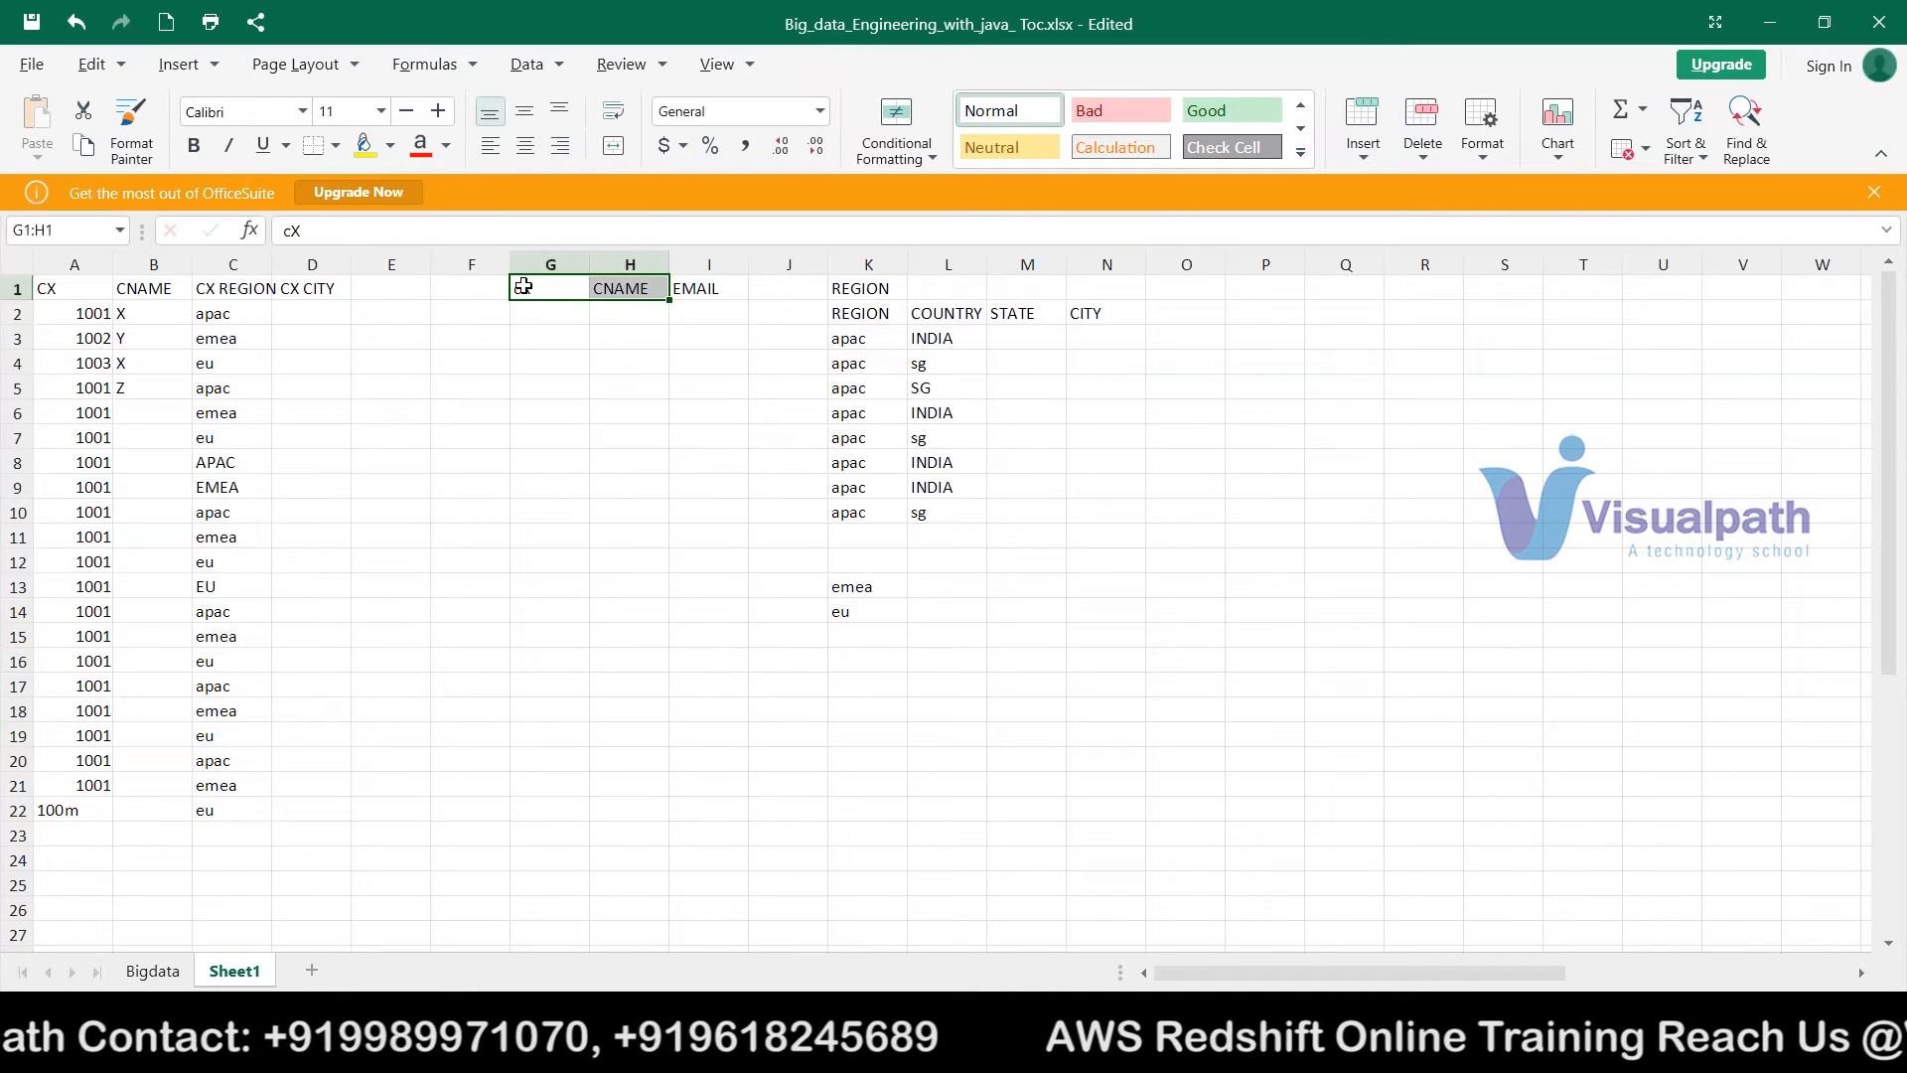
{"action": "key", "text": "shift+Right"}
{"action": "key", "text": "shift+Right"}
{"action": "key", "text": "shift+Right"}
{"action": "left_click", "coordinate": [801, 308]}
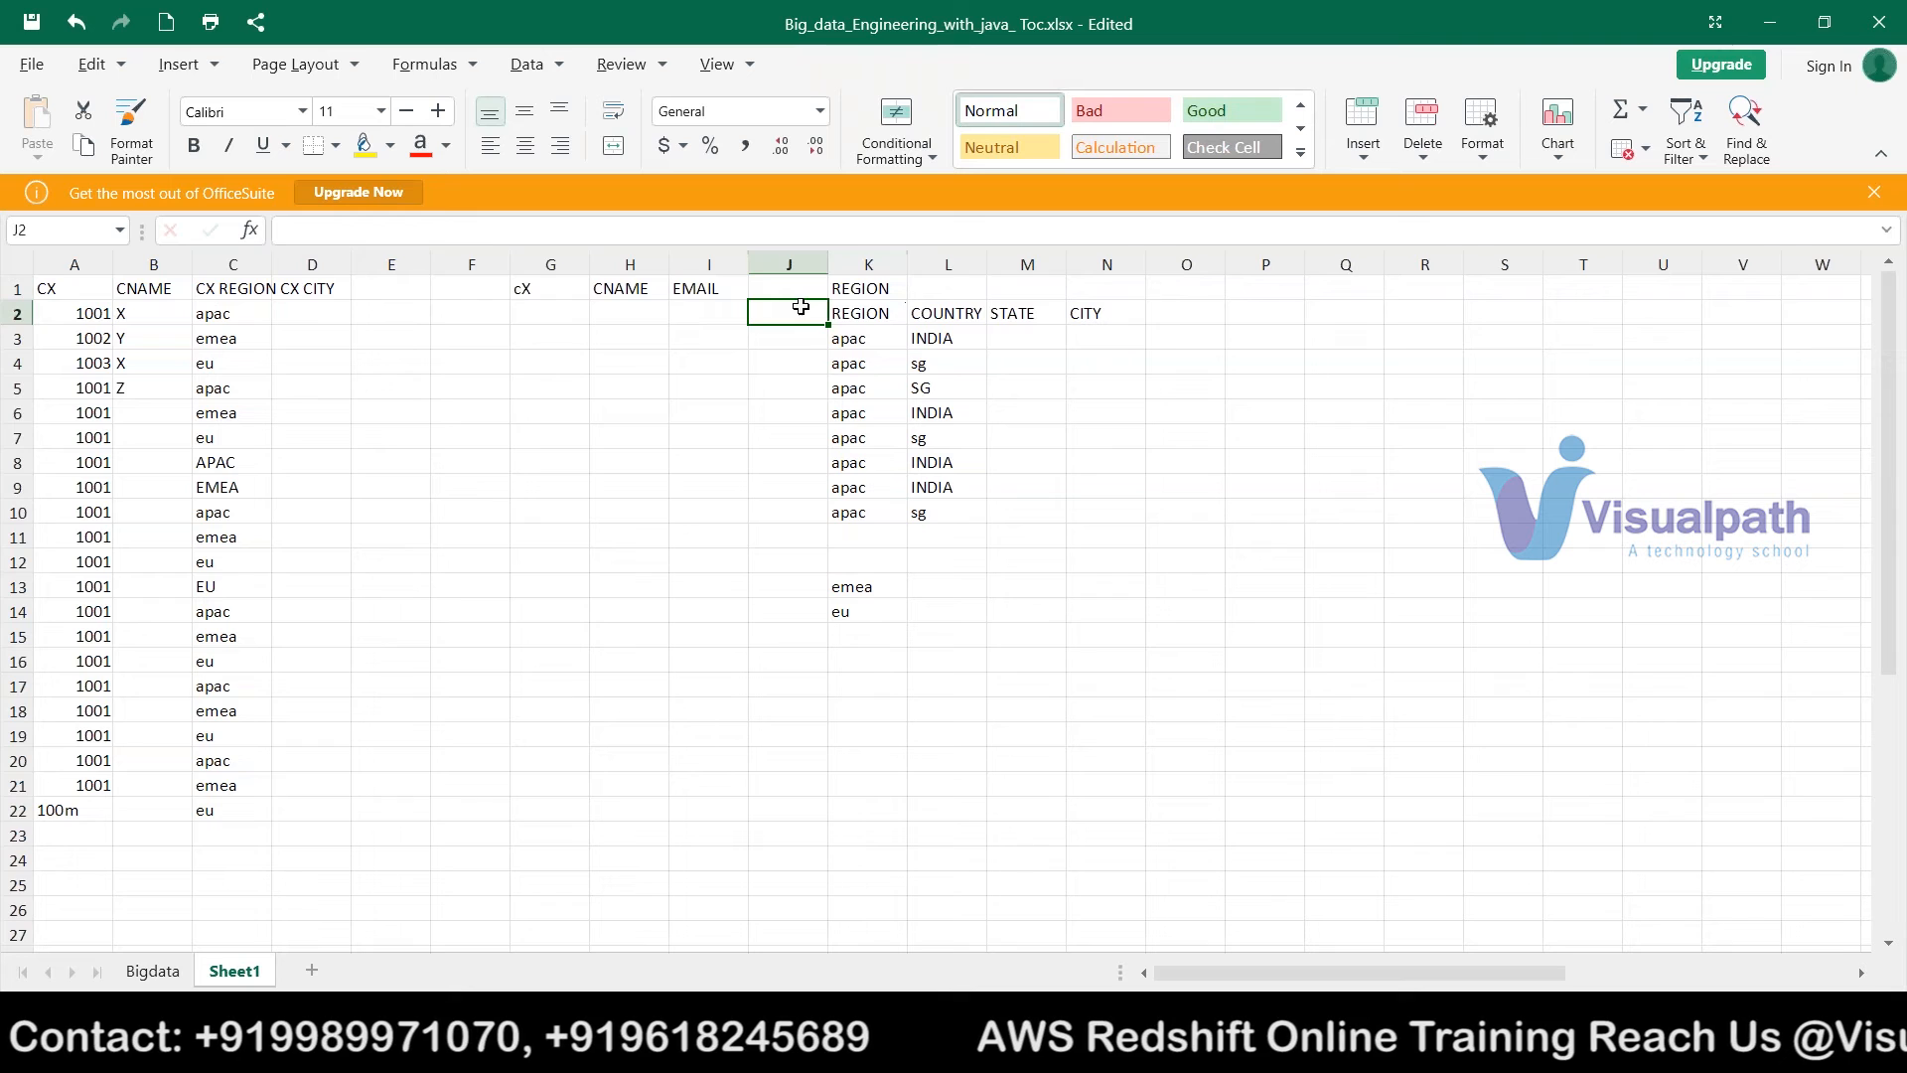
- Highlight the upper part of the separate region table across J1:N5
{"action": "key", "text": "Up"}
{"action": "key", "text": "shift+Right"}
{"action": "key", "text": "shift+Right"}
{"action": "key", "text": "shift+Right"}
{"action": "key", "text": "shift+Right"}
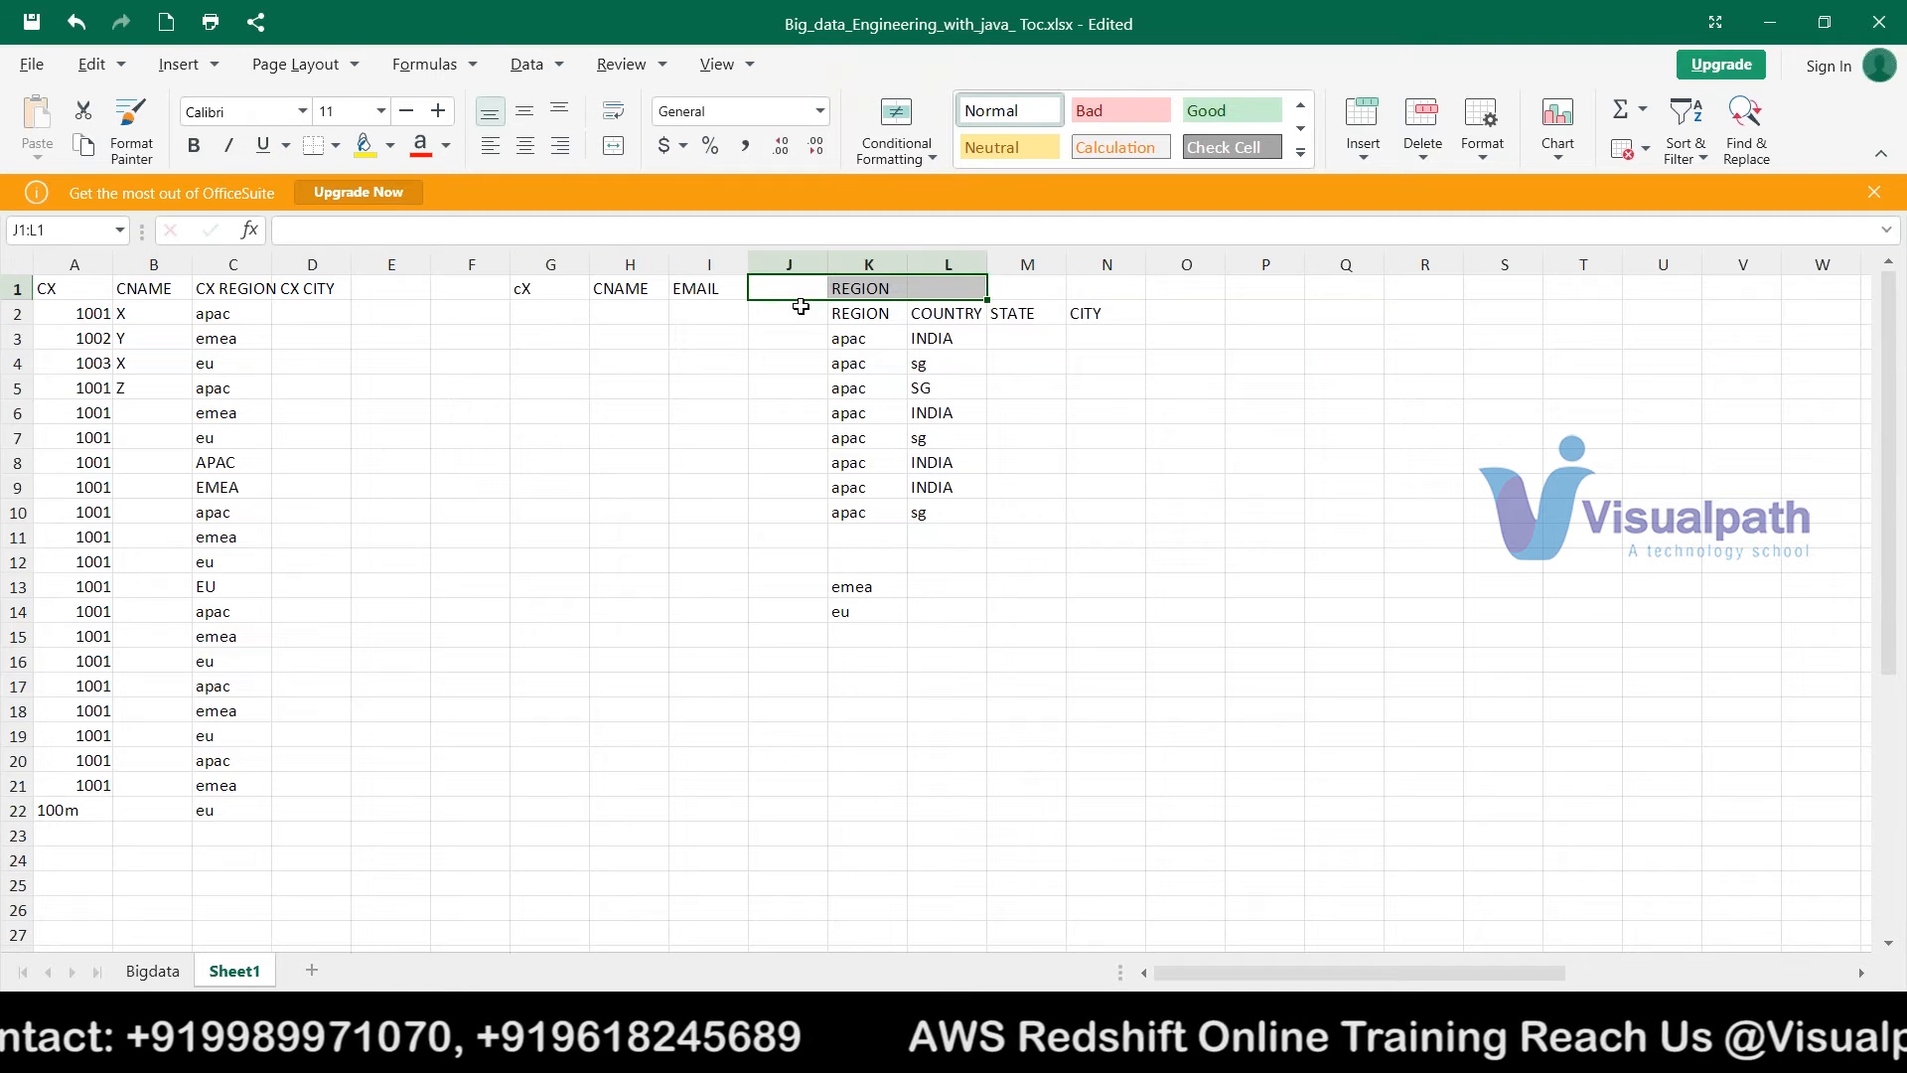
{"action": "key", "text": "shift+Down"}
{"action": "key", "text": "shift+Down"}
{"action": "key", "text": "shift+Down"}
{"action": "key", "text": "shift+Down"}
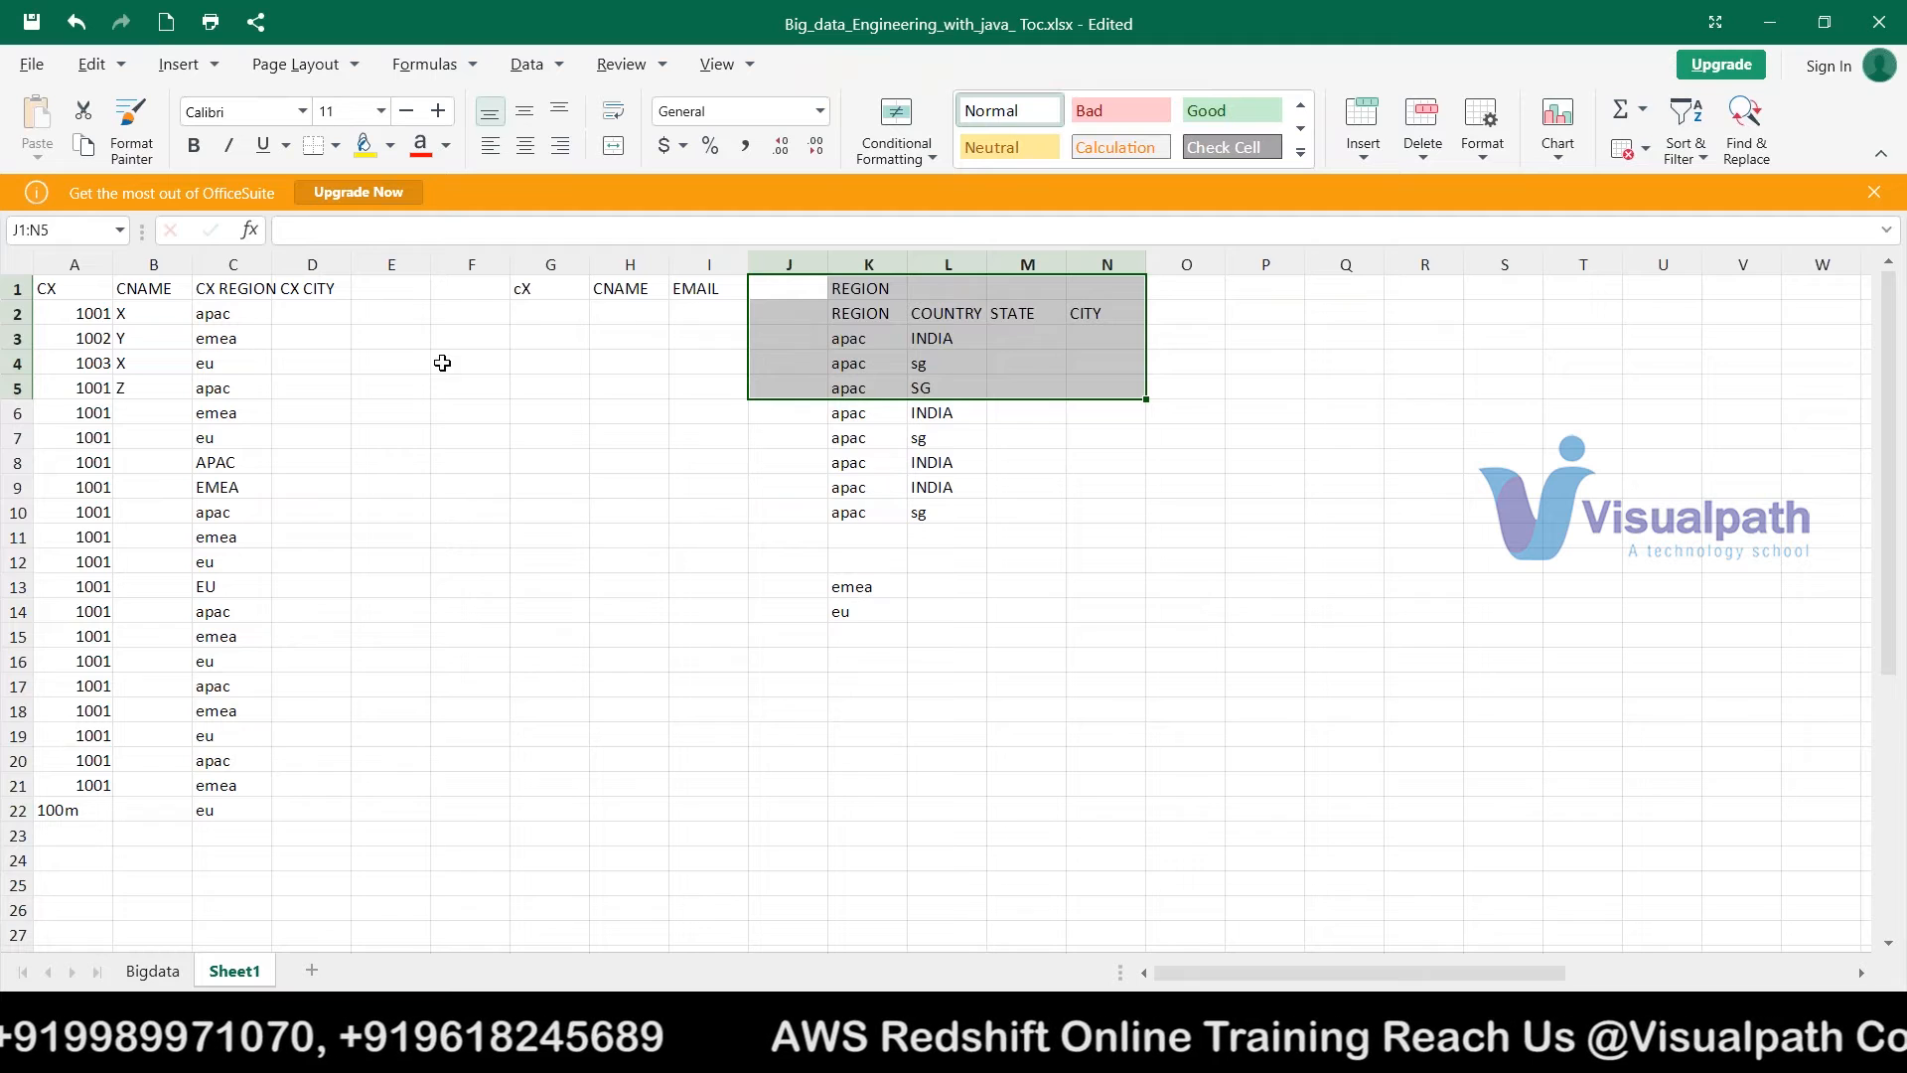
- Highlight the combined table's header row A1:F1 and compare it with the separate customer and region tables in G1:P14
{"action": "left_click", "coordinate": [60, 292]}
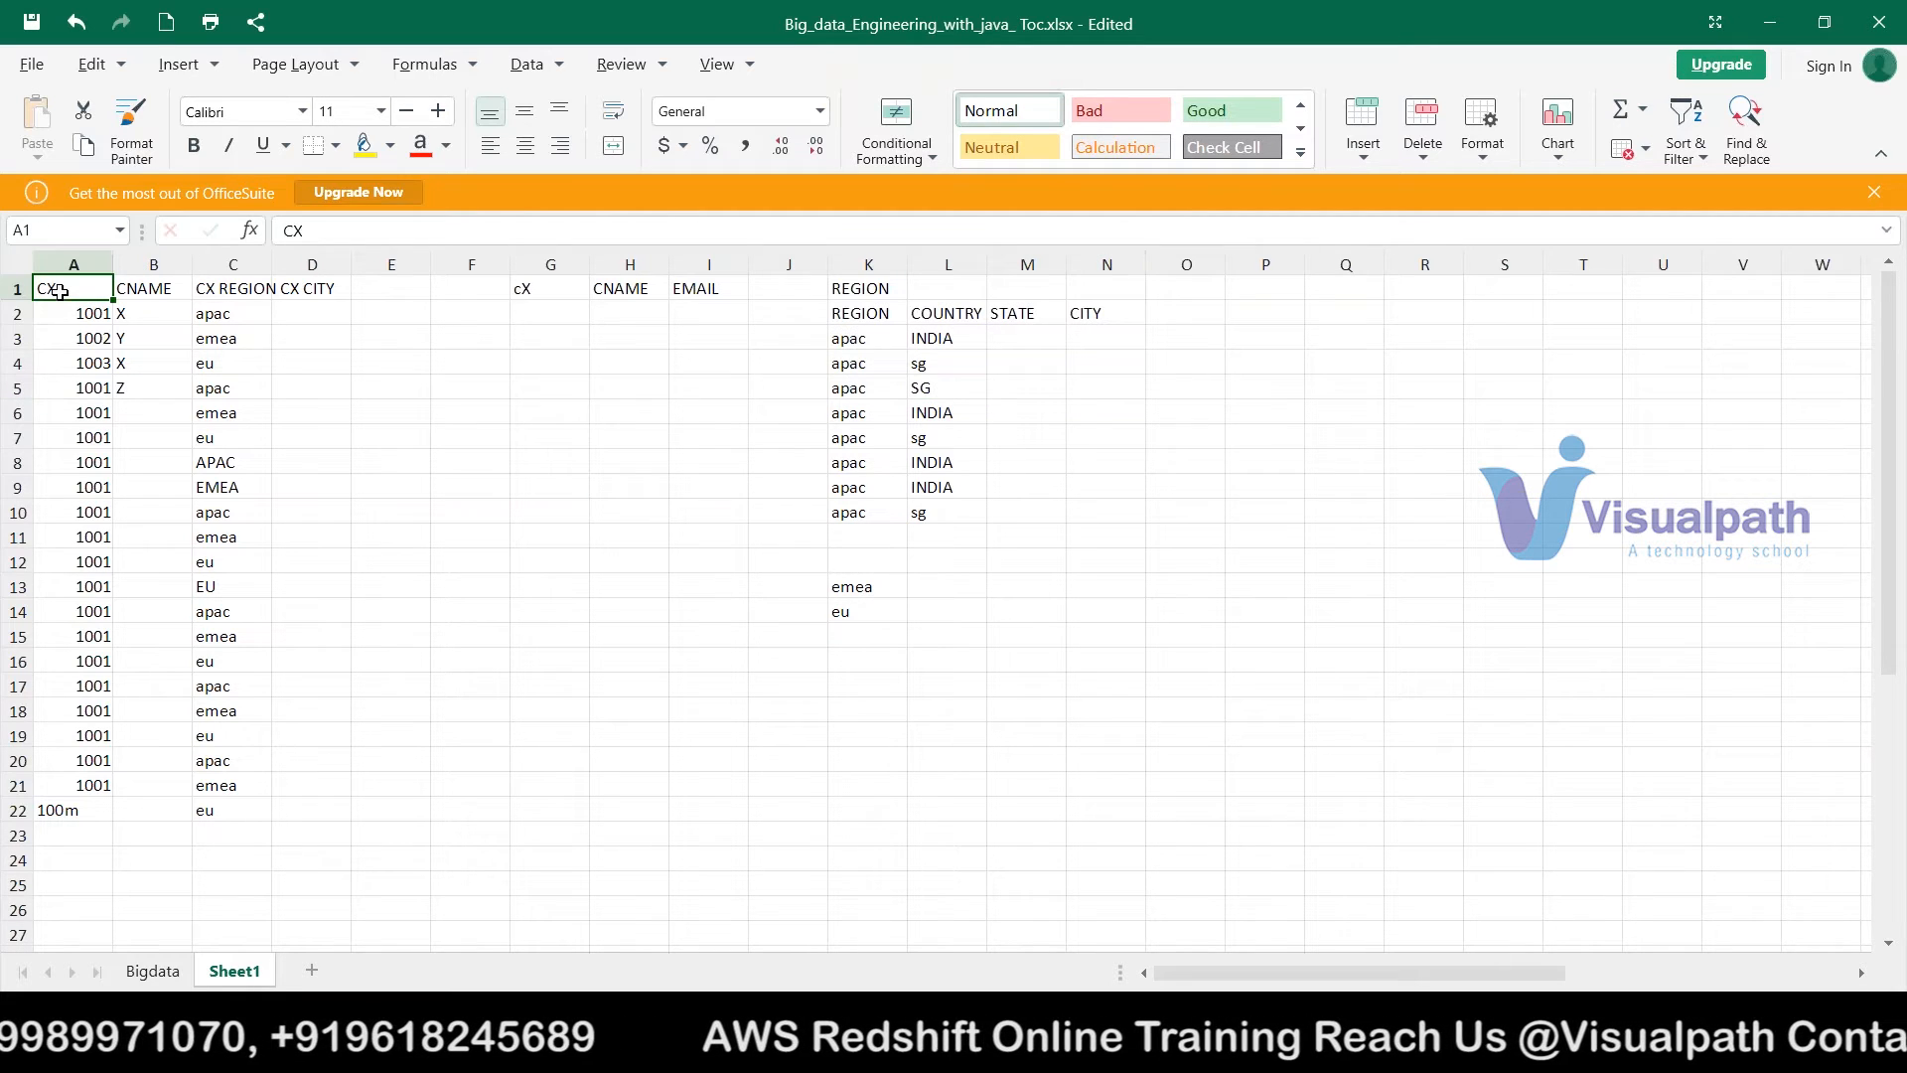
{"action": "left_click_drag", "start_coordinate": [60, 292], "coordinate": [472, 289]}
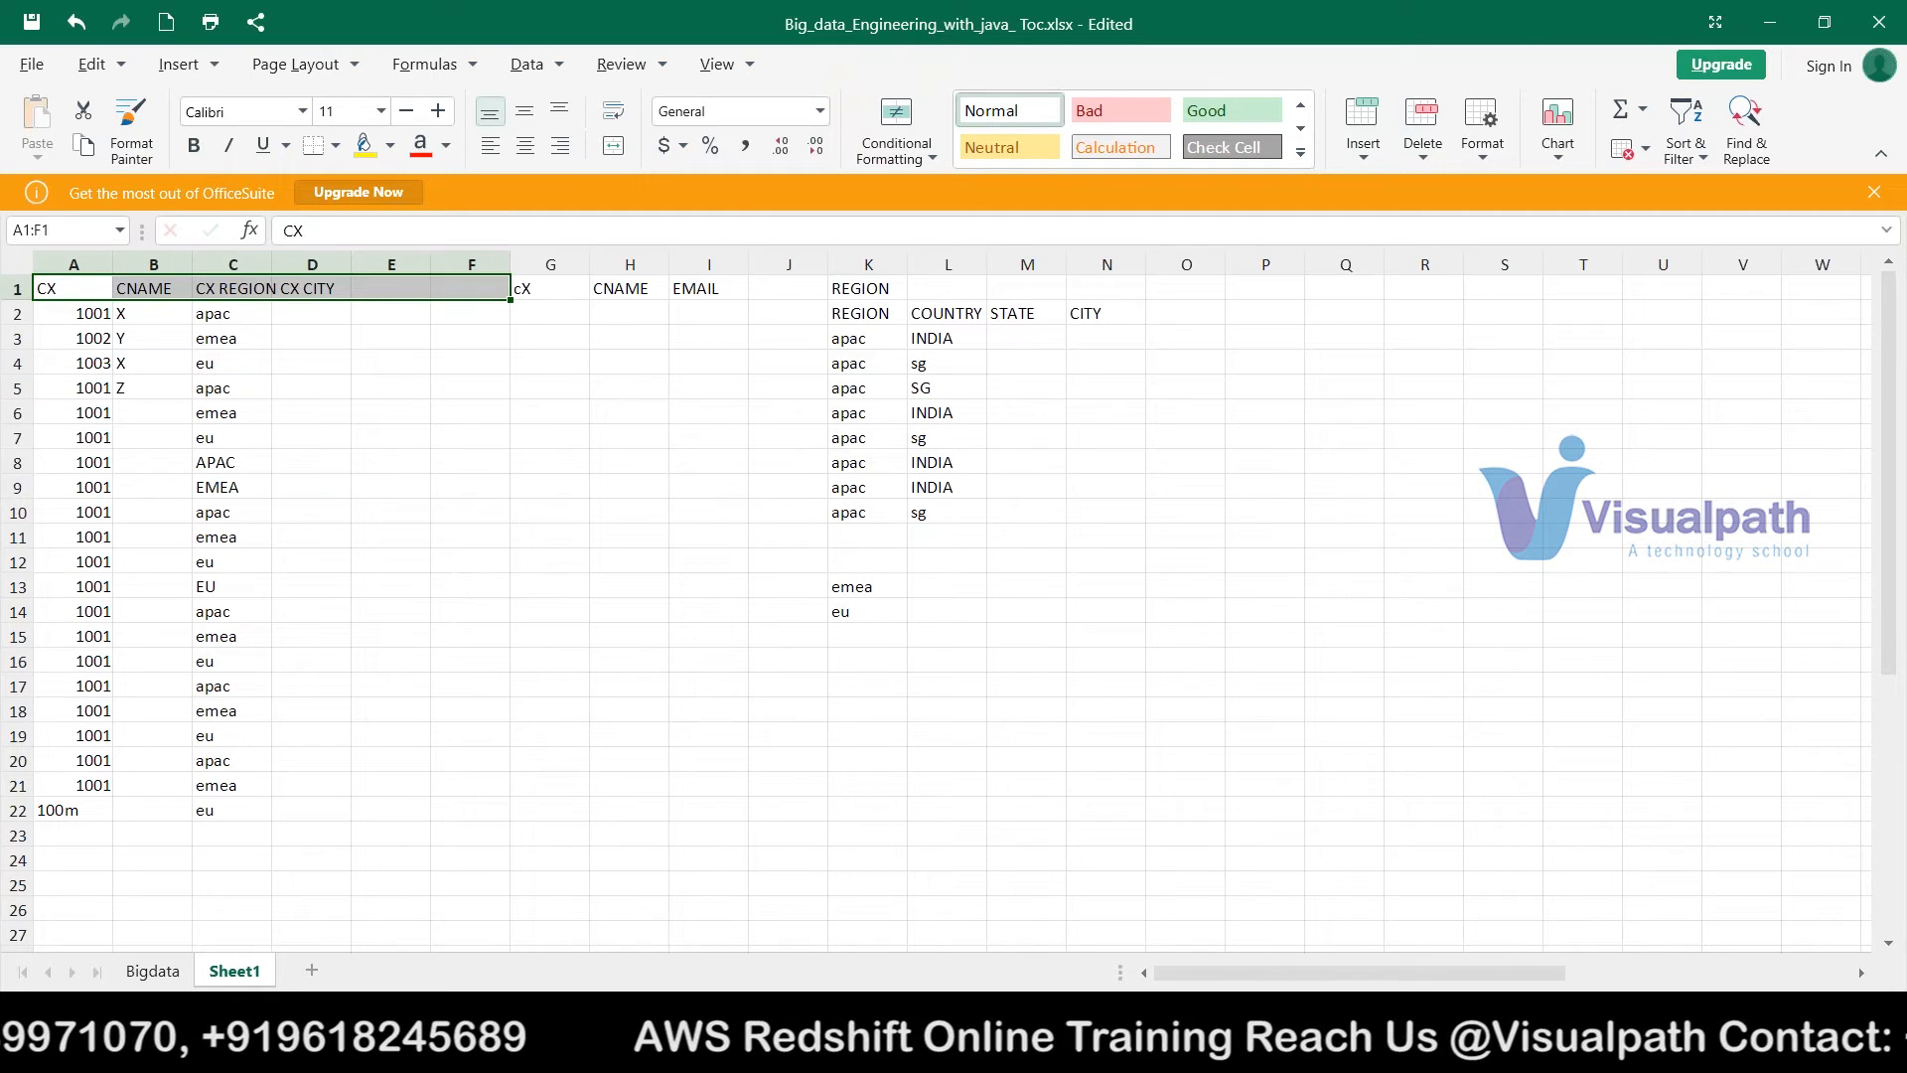
{"action": "left_click", "coordinate": [559, 286]}
{"action": "key", "text": "shift+Right"}
{"action": "key", "text": "shift+Right"}
{"action": "key", "text": "shift+Right"}
{"action": "key", "text": "shift+Right"}
{"action": "key", "text": "shift+Right"}
{"action": "key", "text": "shift+Right"}
{"action": "key", "text": "shift+Right"}
{"action": "key", "text": "shift+Right"}
{"action": "key", "text": "shift+Right"}
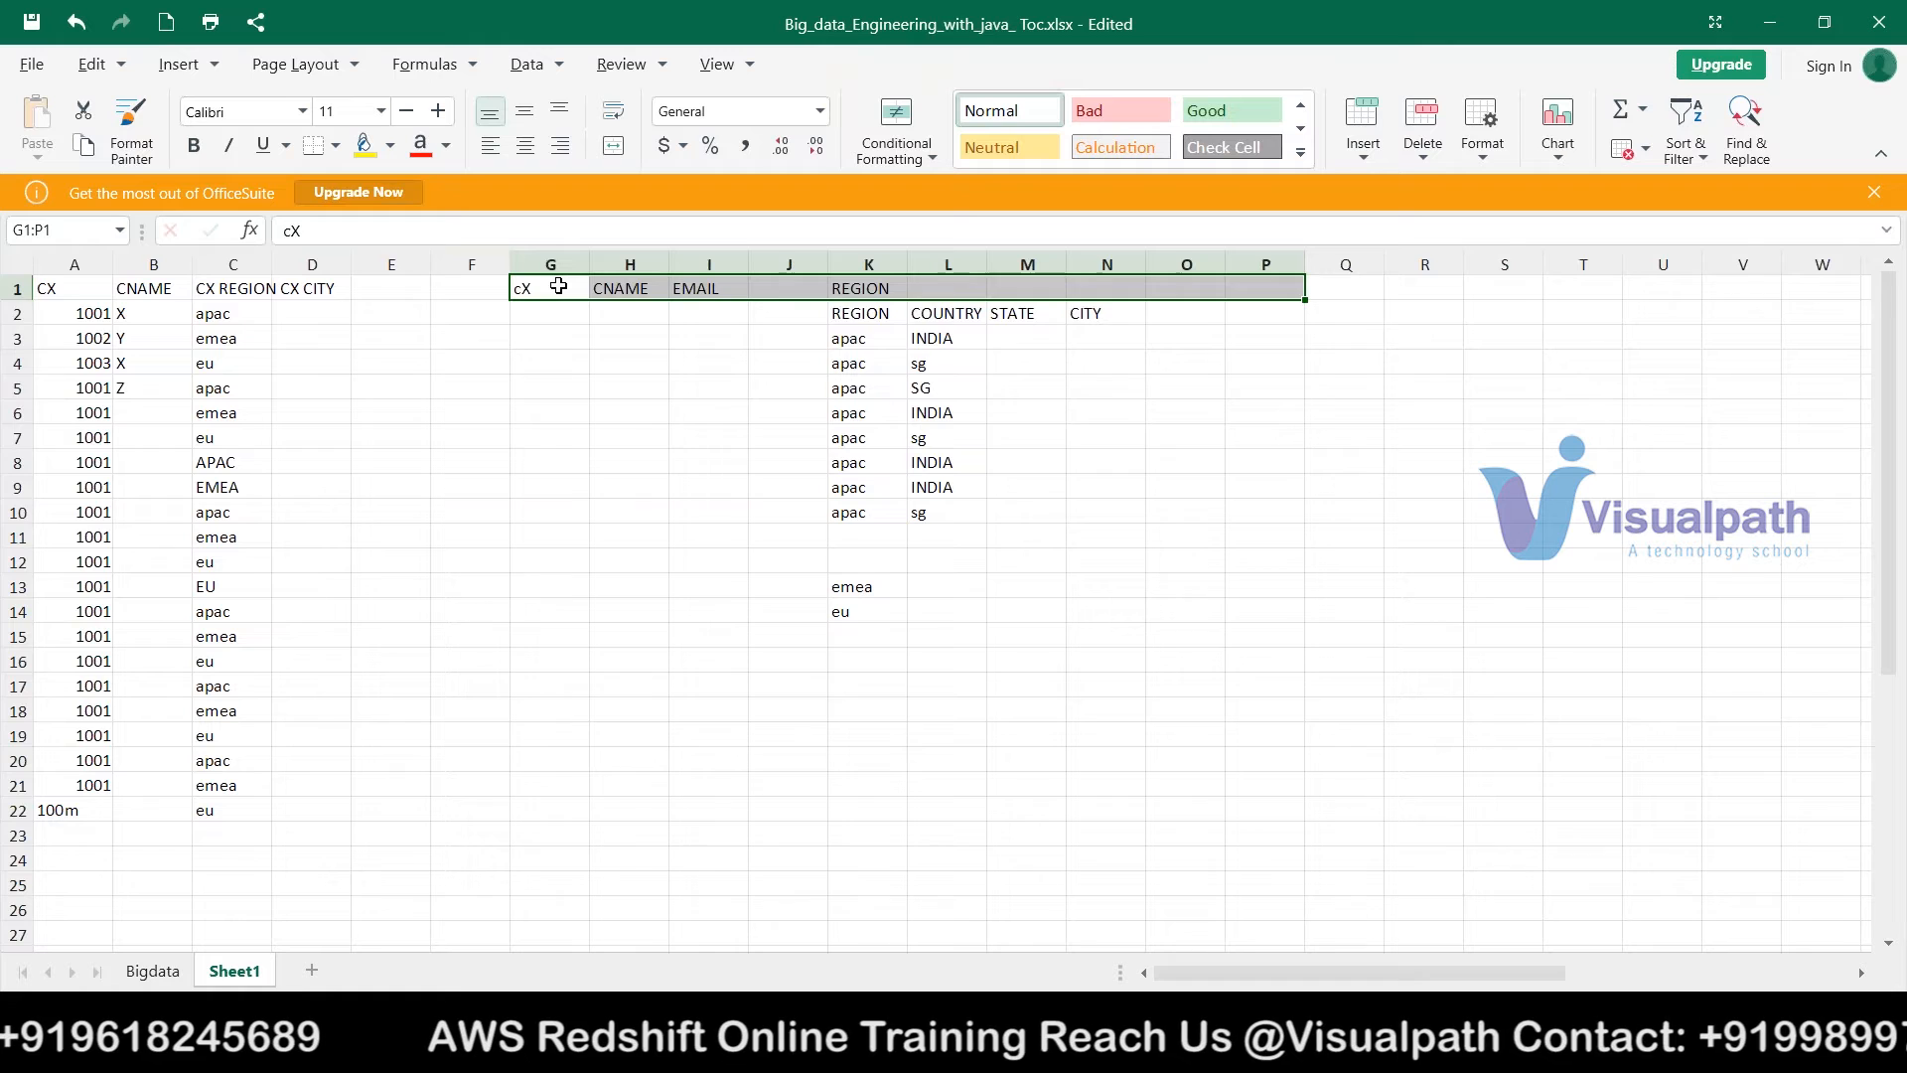
{"action": "key", "text": "shift+Down"}
{"action": "key", "text": "shift+Down"}
{"action": "key", "text": "shift+Down"}
{"action": "key", "text": "shift+Down"}
{"action": "key", "text": "shift+Down"}
{"action": "key", "text": "shift+Down"}
{"action": "key", "text": "shift+Down"}
{"action": "key", "text": "shift+Down"}
{"action": "key", "text": "shift+Down"}
{"action": "key", "text": "shift+Down"}
{"action": "key", "text": "shift+Down"}
{"action": "key", "text": "shift+Down"}
{"action": "key", "text": "shift+Down"}
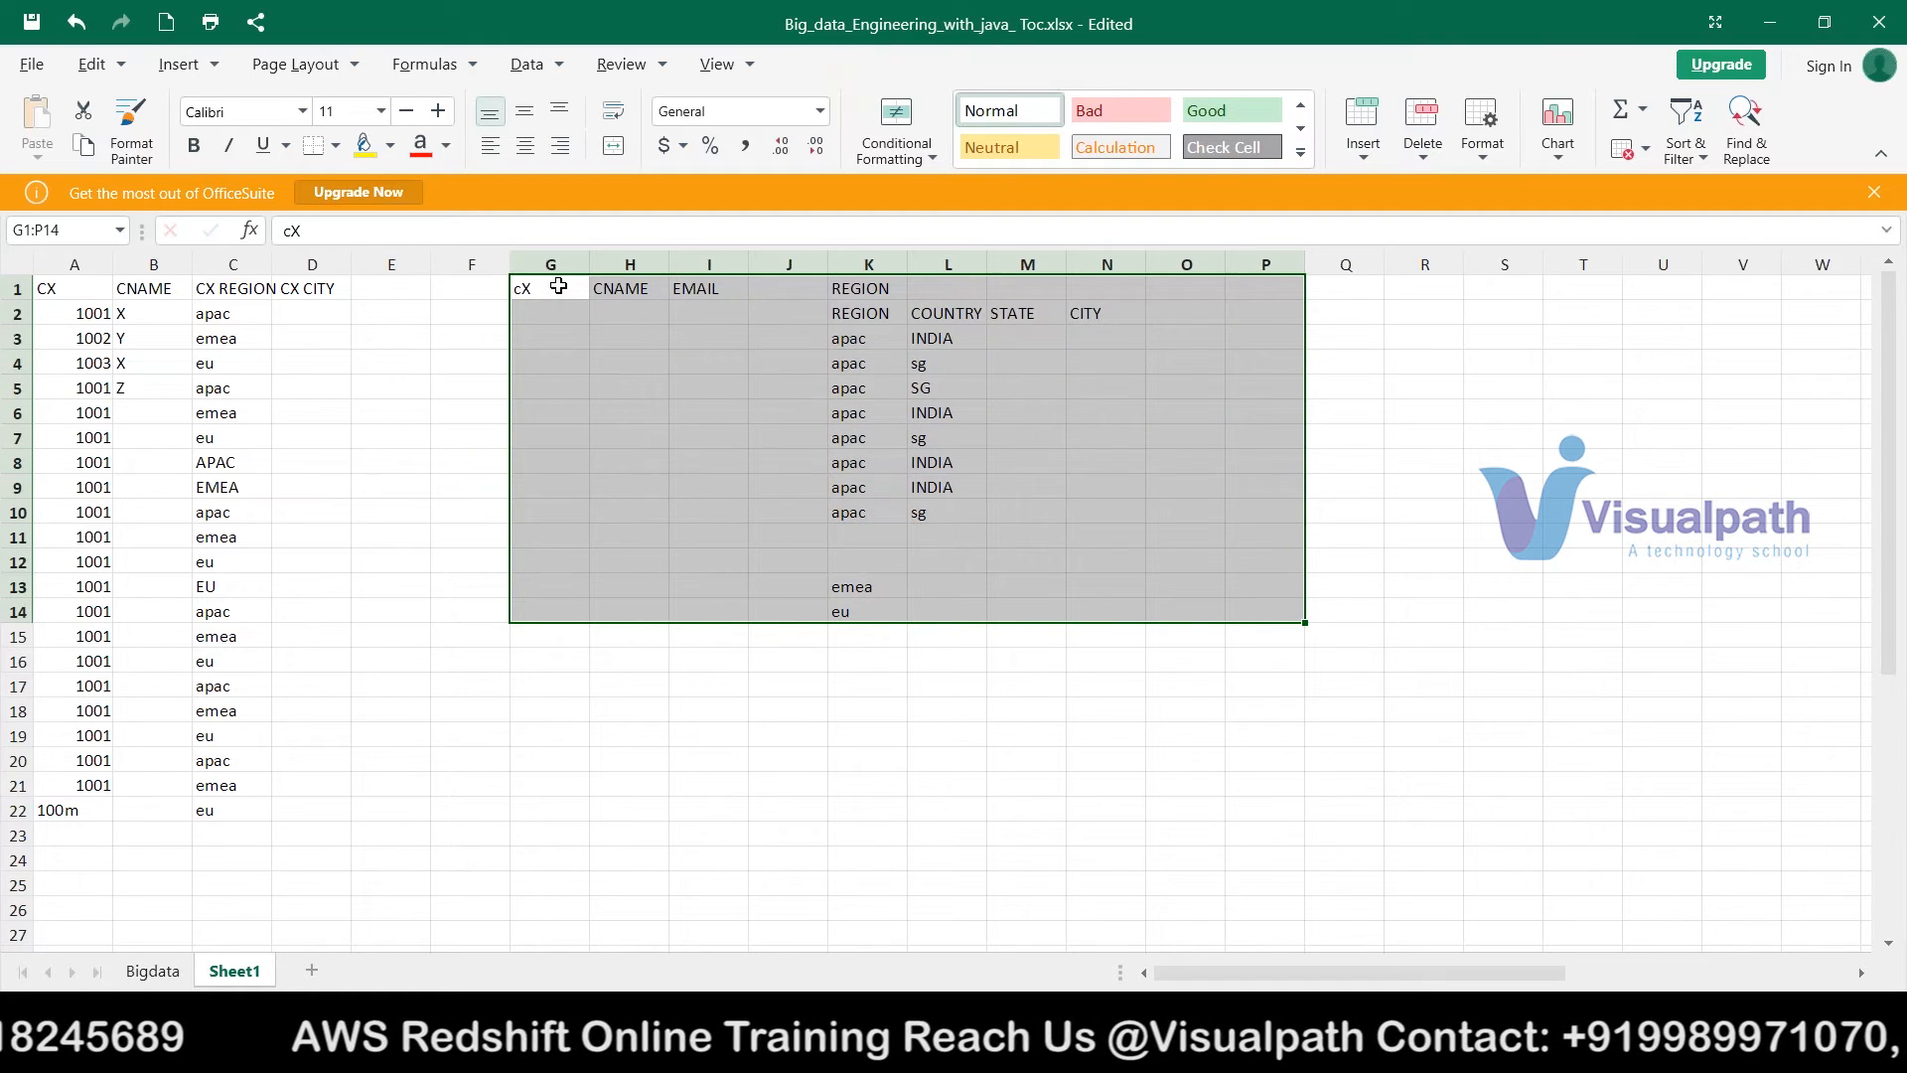
- Check the schema notes in Notepad, and show the Example of Star Schema slide in the maximized data-warehouse-OLAP and schemas.ppt window
{"action": "key", "text": "alt+Tab"}
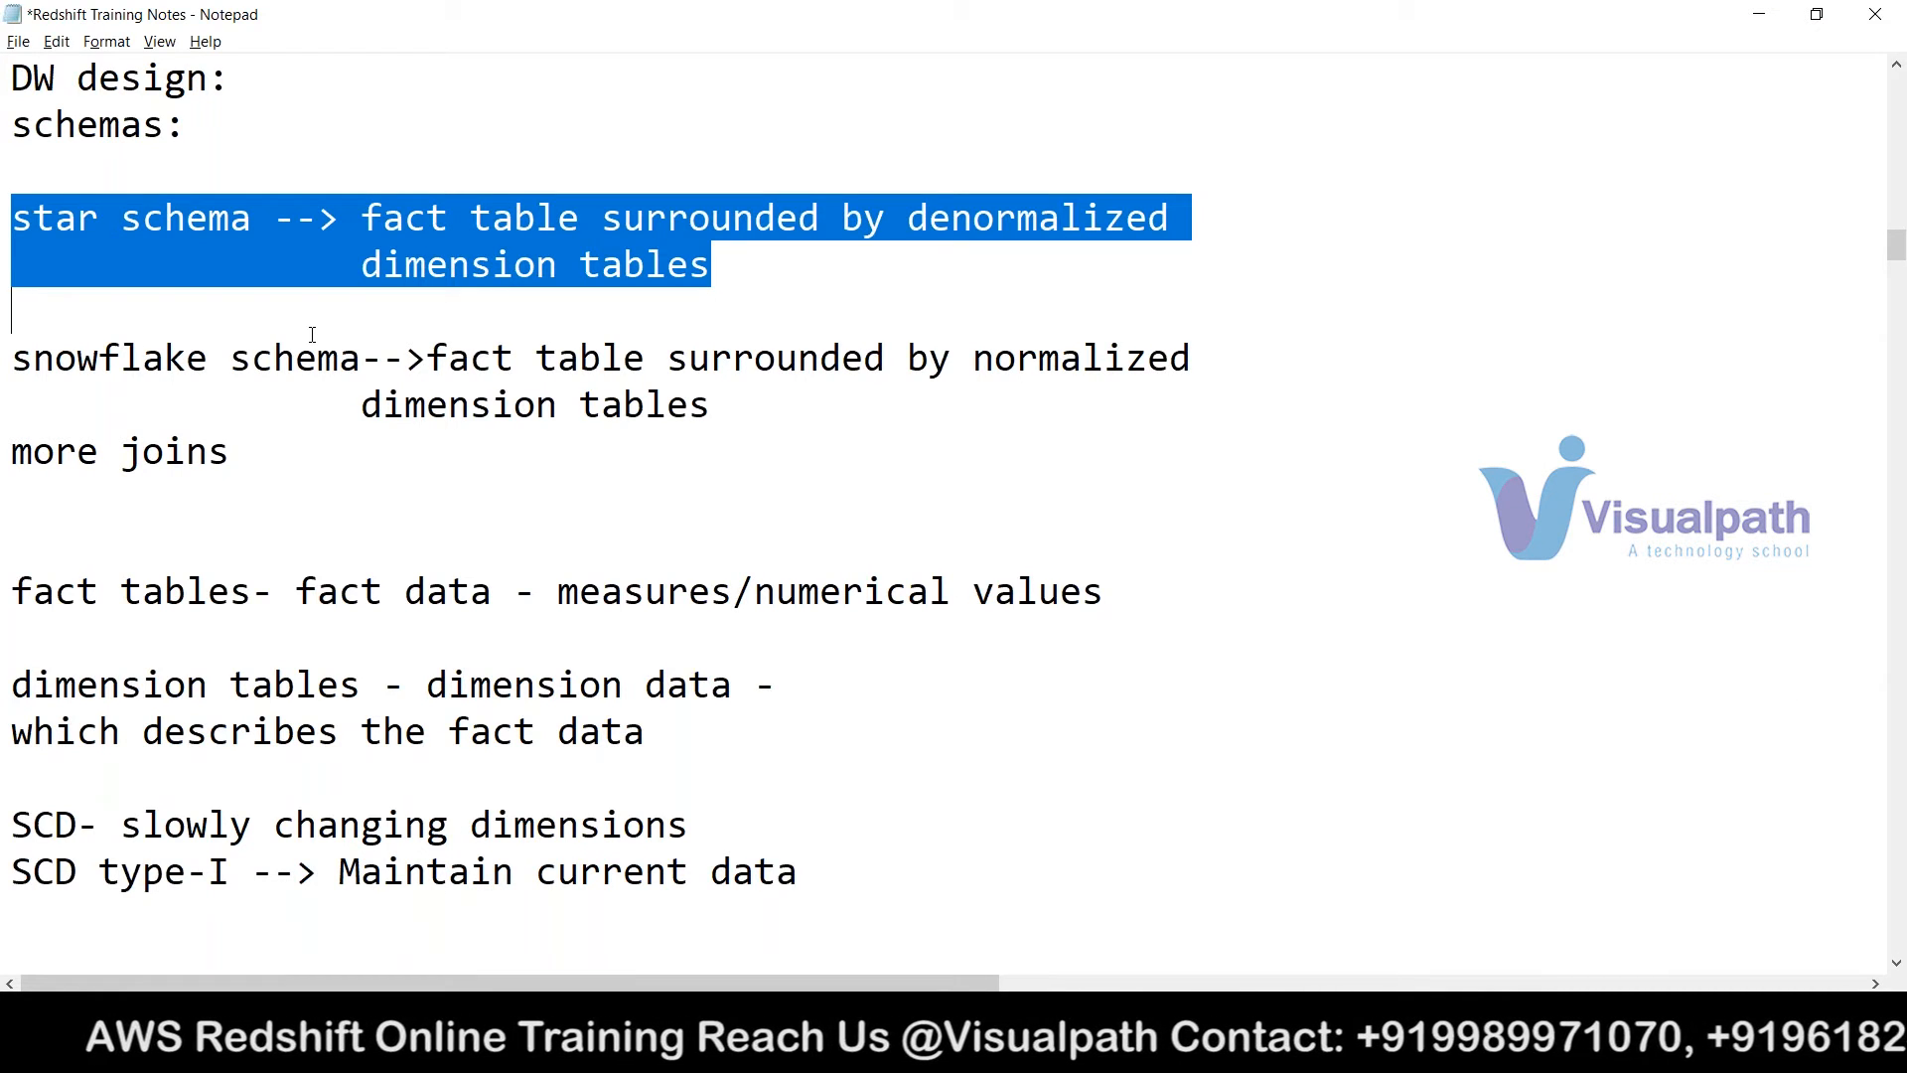
{"action": "key", "text": "alt+Tab"}
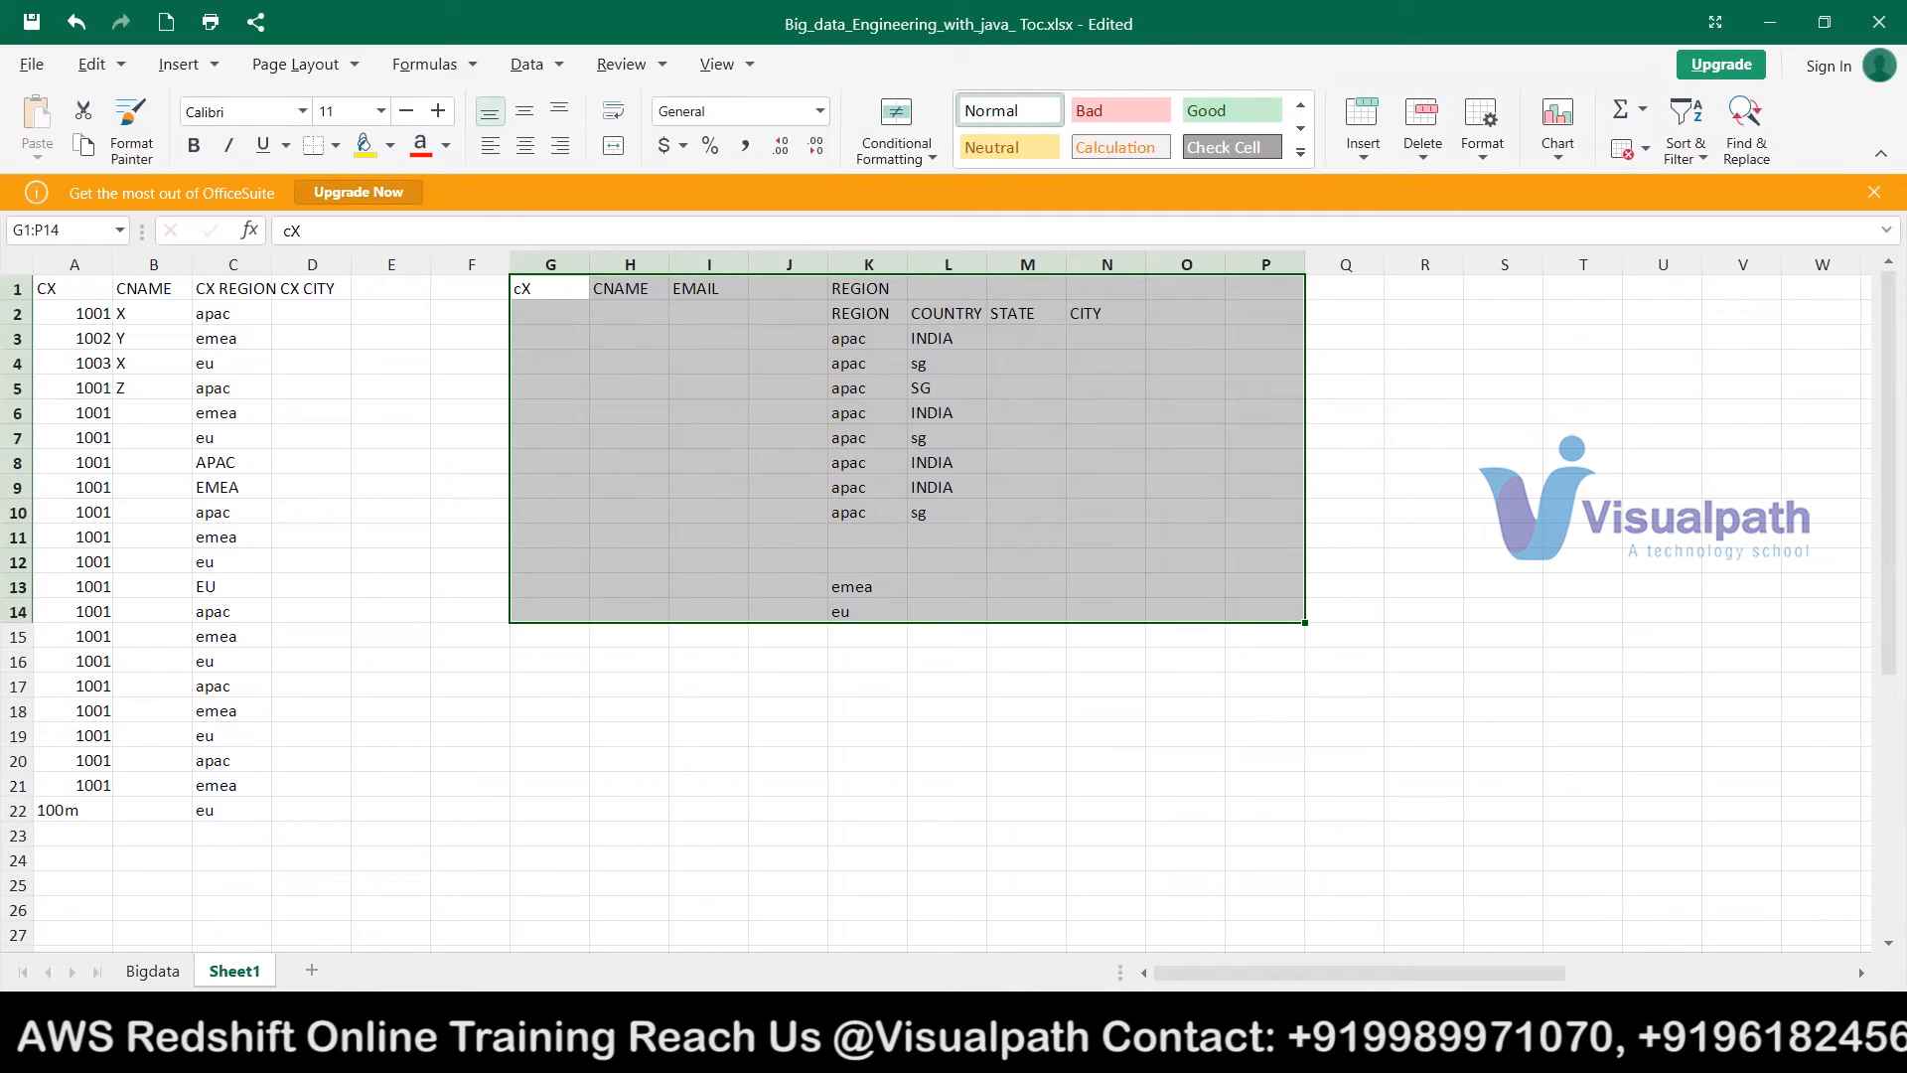
{"action": "key", "text": "alt+Tab"}
{"action": "key", "text": "alt+Tab"}
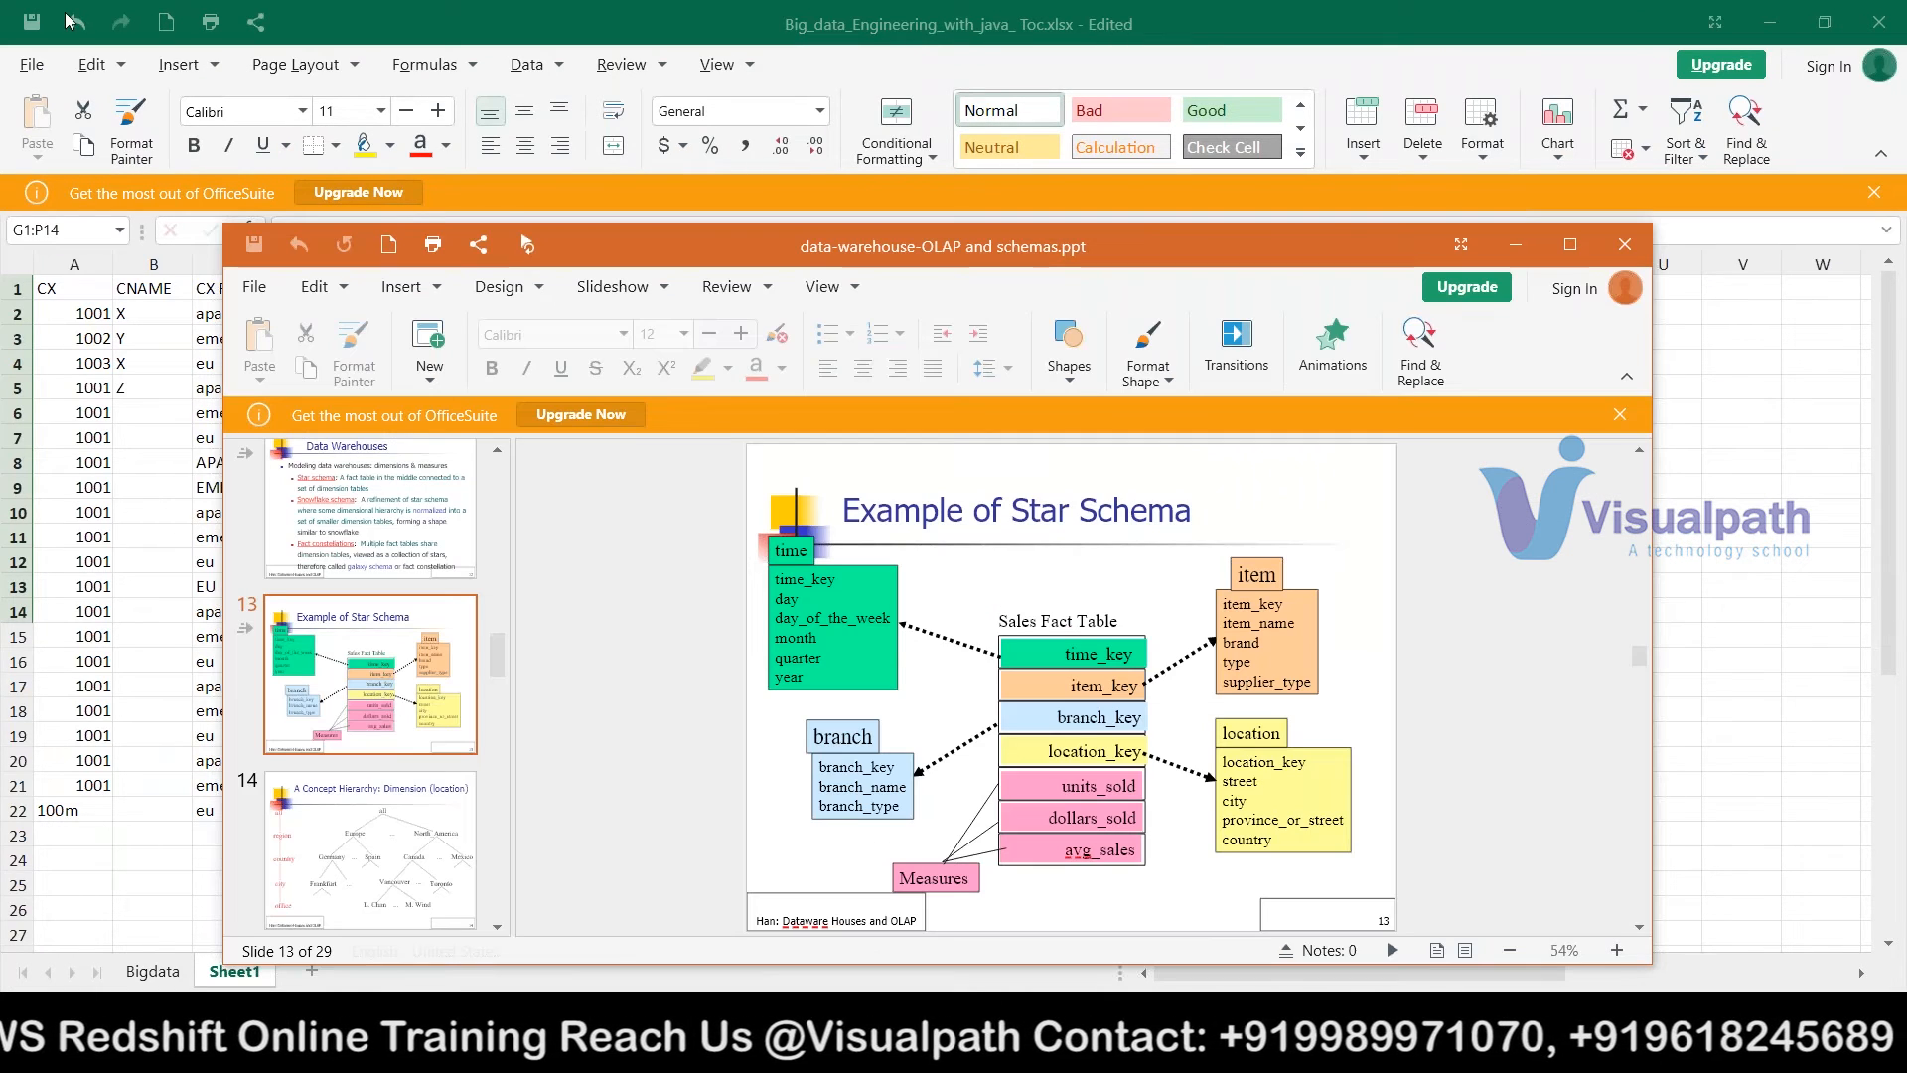
{"action": "left_click", "coordinate": [1568, 256]}
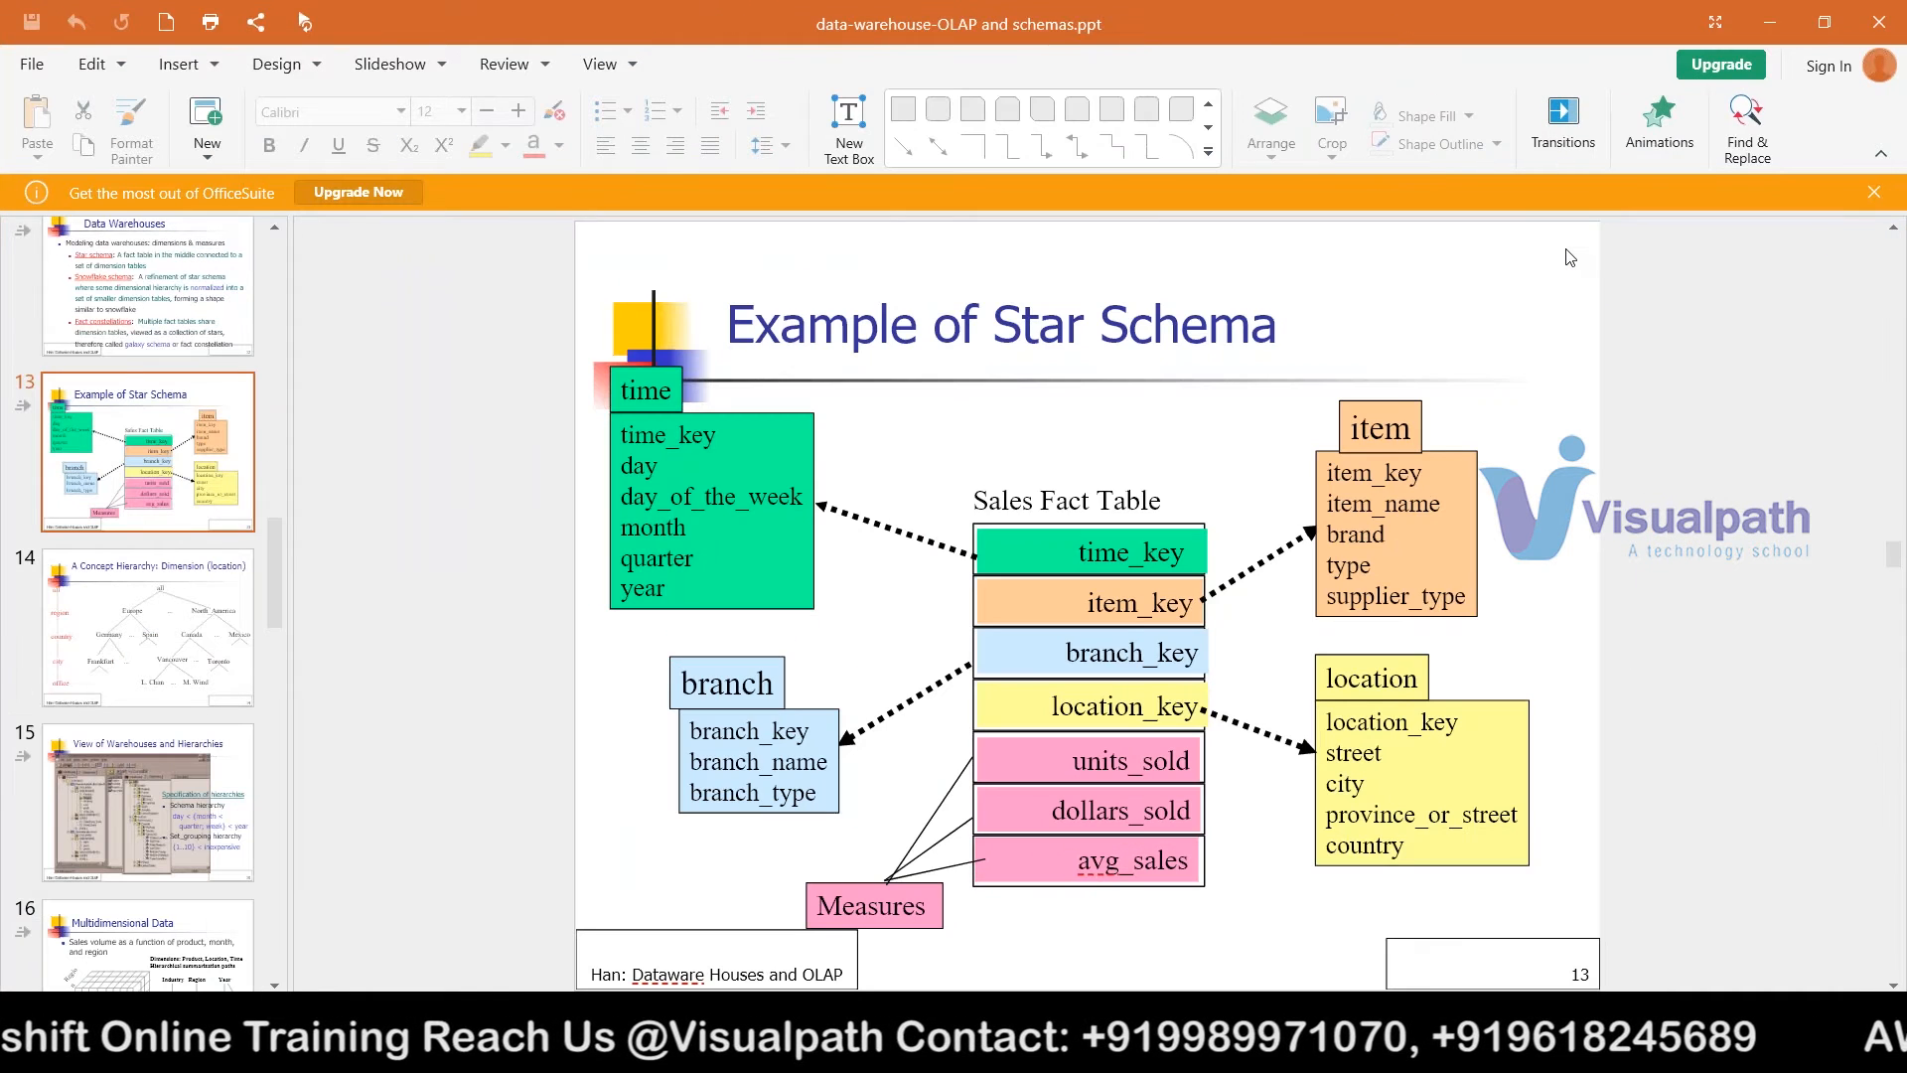
- Return to the workbook and highlight the combined customer table A1:D22 as a denormalized dimension example
{"action": "key", "text": "alt+Tab"}
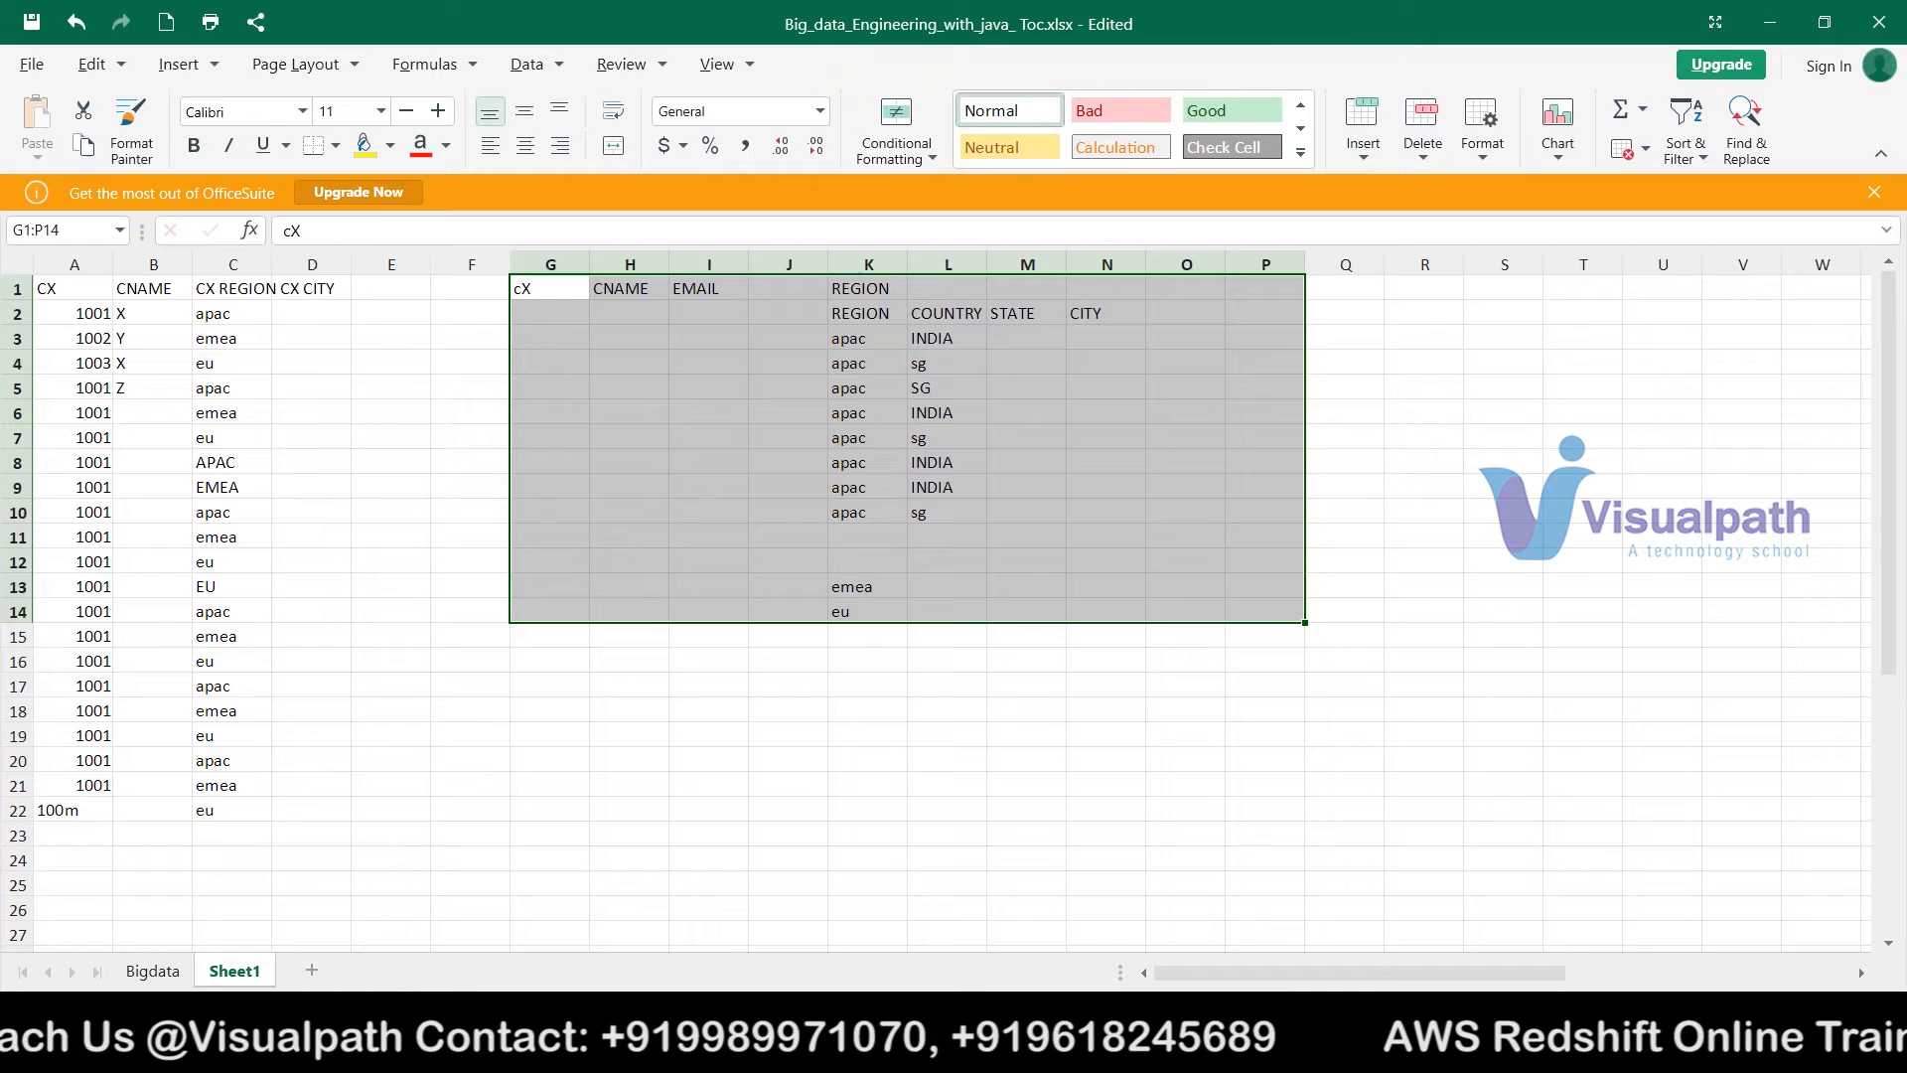
{"action": "left_click", "coordinate": [51, 286]}
{"action": "key", "text": "shift+Right"}
{"action": "key", "text": "shift+Right"}
{"action": "key", "text": "shift+Right"}
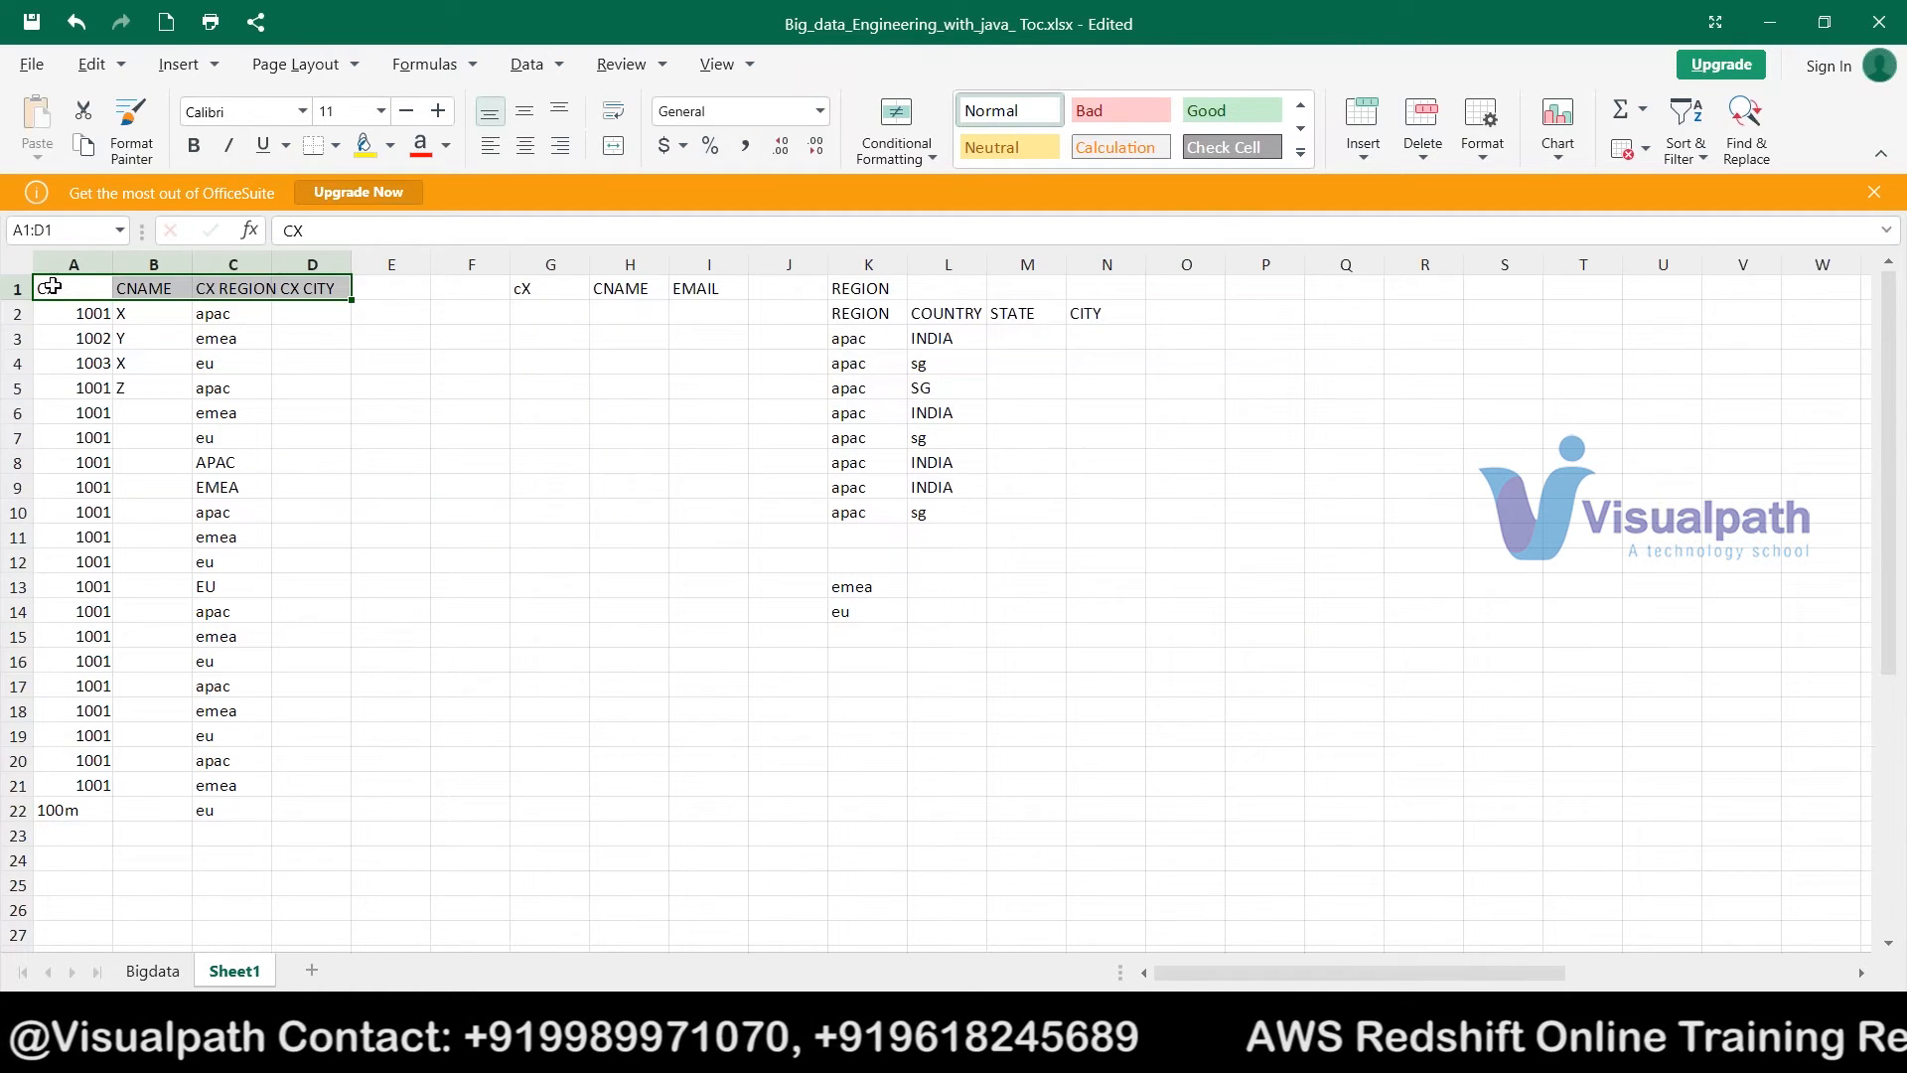
{"action": "key", "text": "shift+Down"}
{"action": "key", "text": "shift+Down"}
{"action": "key", "text": "shift+Down"}
{"action": "key", "text": "shift+Down"}
{"action": "key", "text": "shift+Down"}
{"action": "key", "text": "shift+Down"}
{"action": "key", "text": "shift+Down"}
{"action": "key", "text": "shift+Down"}
{"action": "key", "text": "shift+Down"}
{"action": "key", "text": "shift+Down"}
{"action": "key", "text": "shift+Down"}
{"action": "key", "text": "shift+Down"}
{"action": "key", "text": "shift+Down"}
{"action": "key", "text": "shift+Down"}
{"action": "key", "text": "shift+Down"}
{"action": "key", "text": "shift+Down"}
{"action": "key", "text": "shift+Down"}
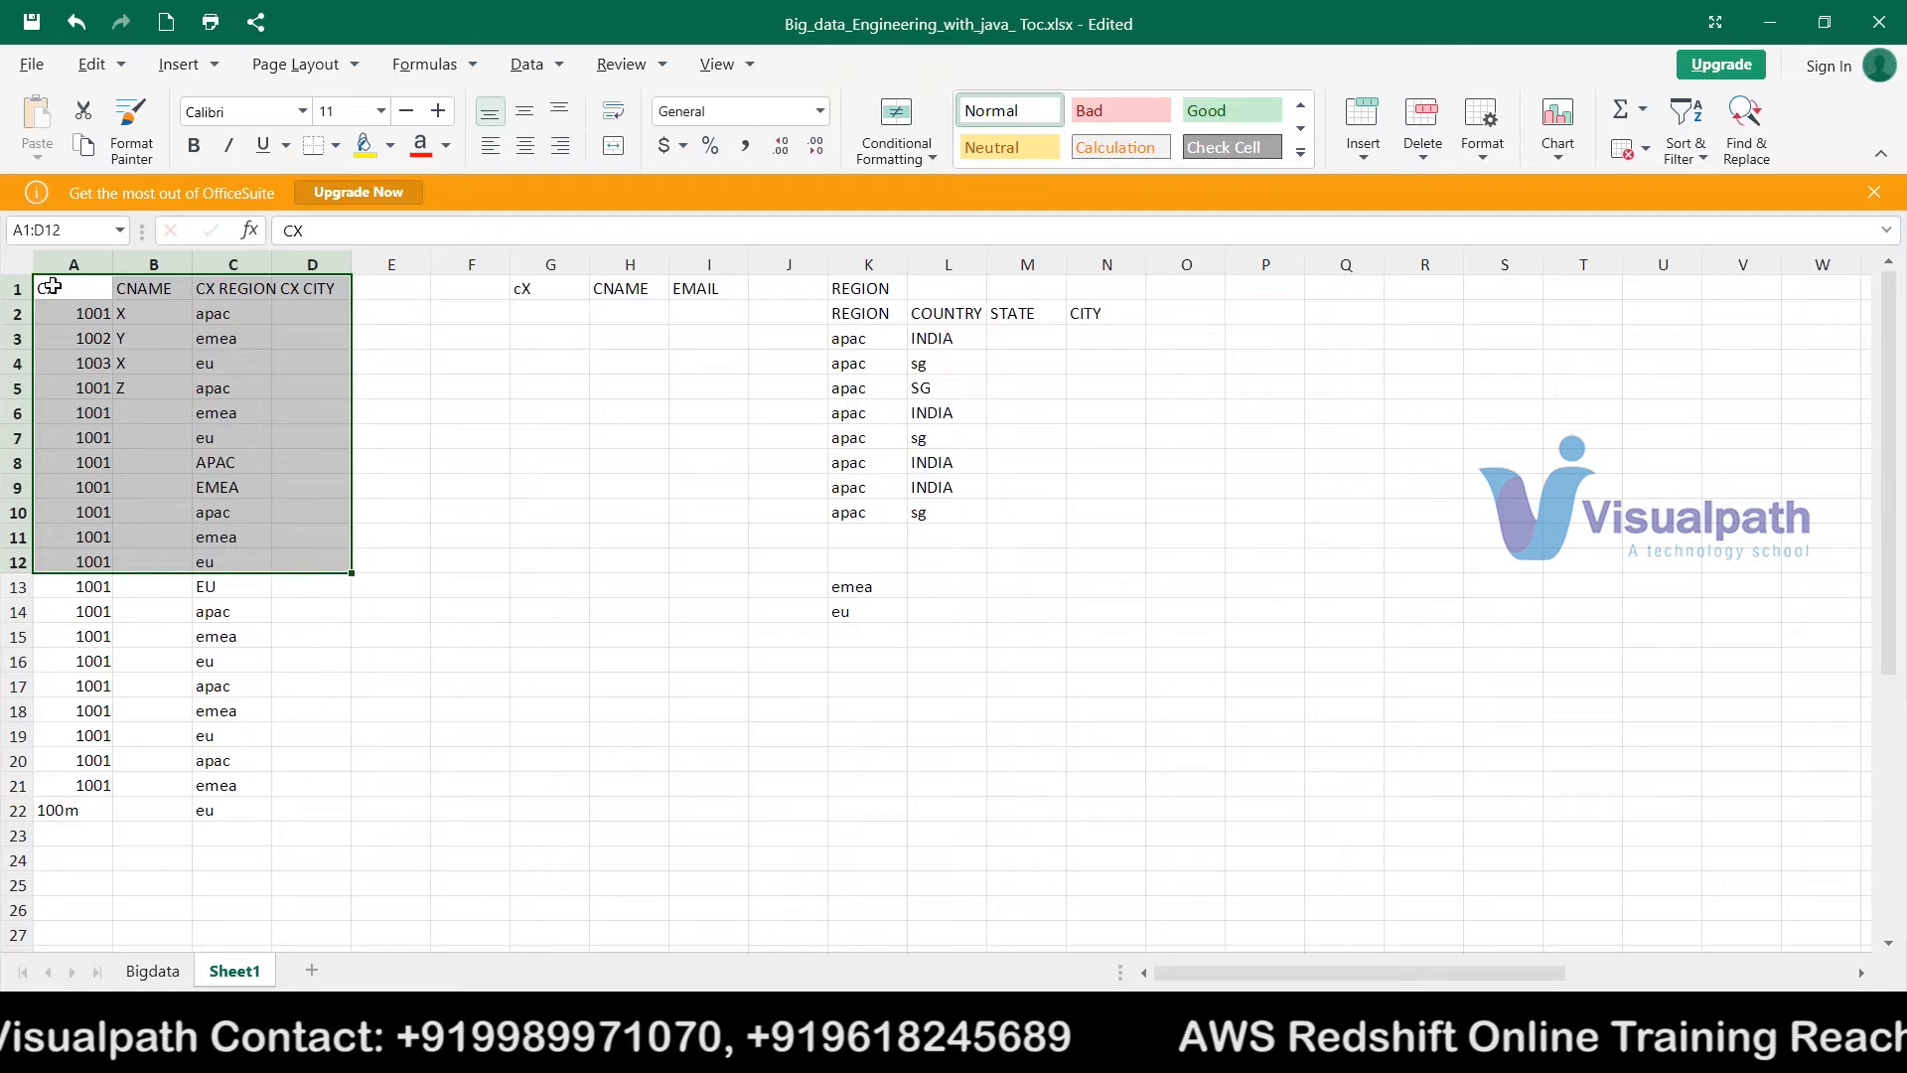
{"action": "key", "text": "shift+Down"}
{"action": "key", "text": "shift+Down"}
{"action": "key", "text": "shift+Down"}
{"action": "key", "text": "shift+Down"}
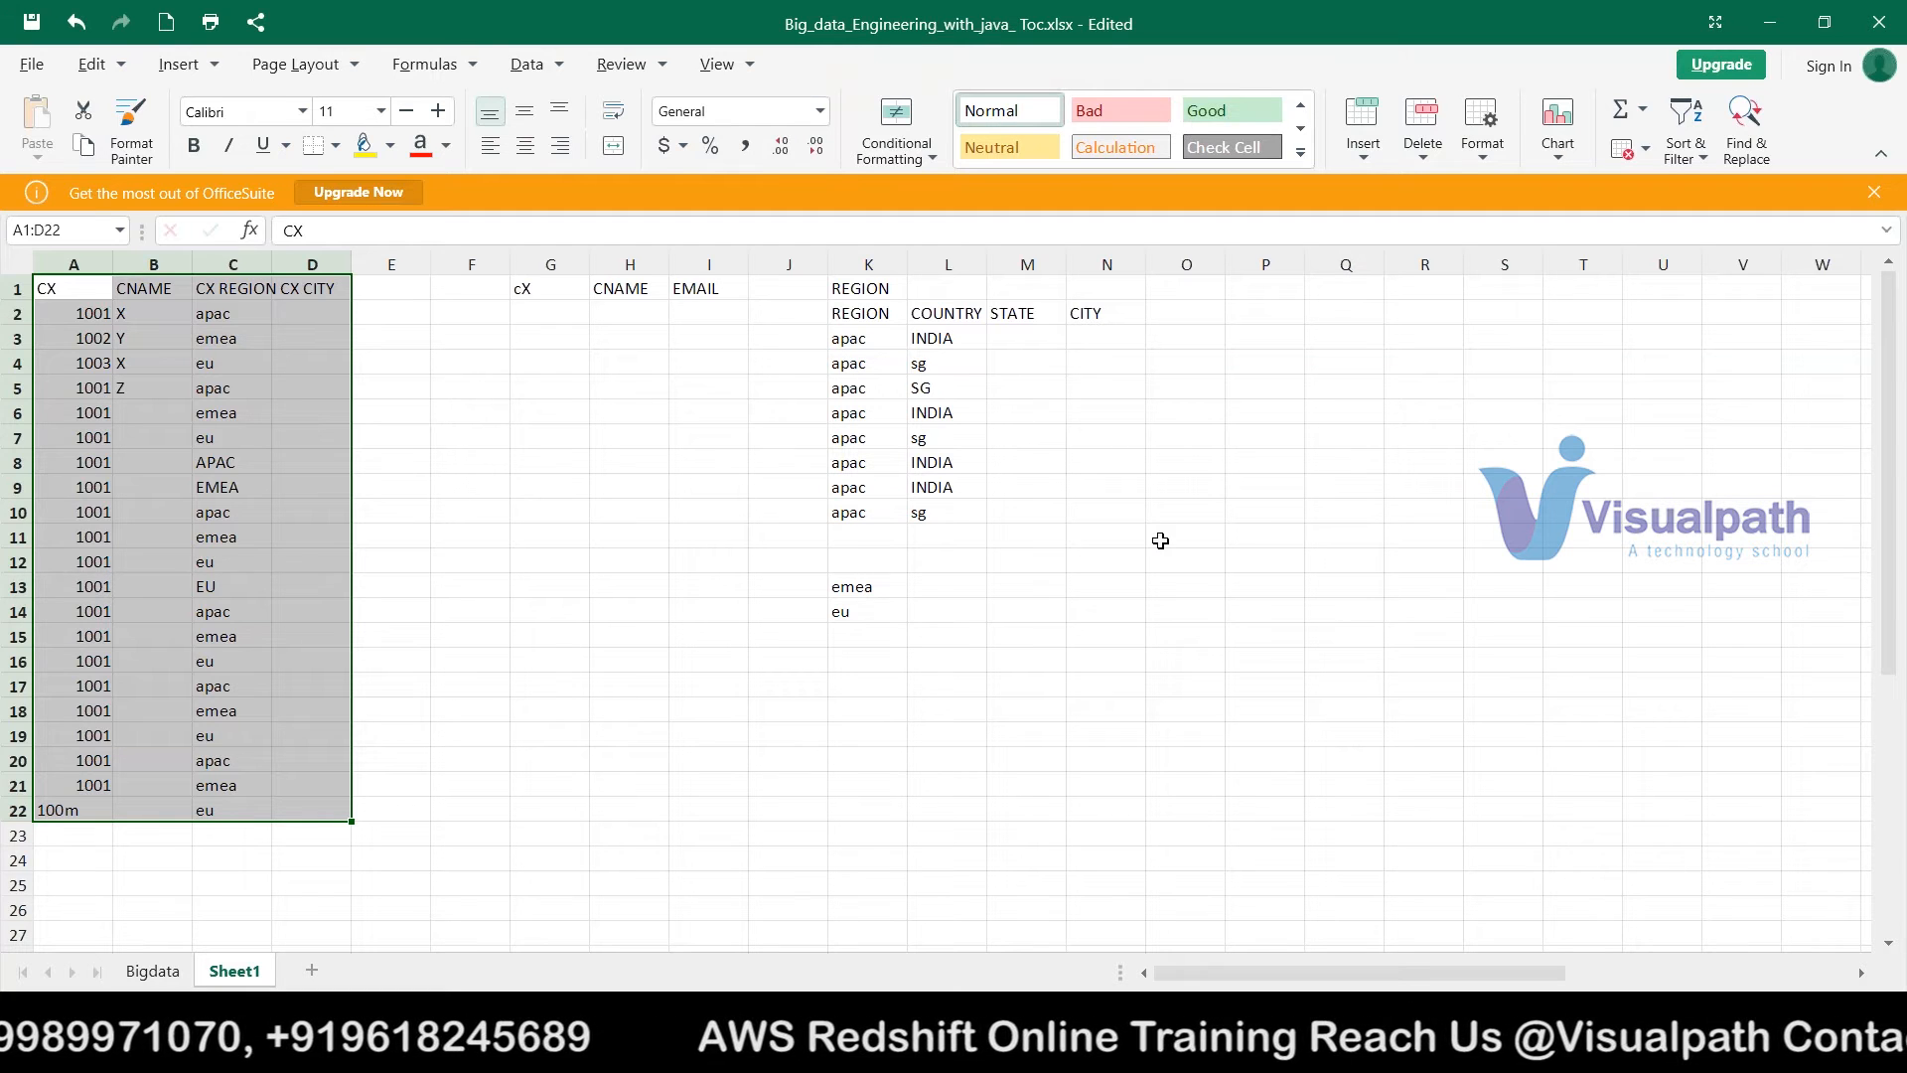
- Switch to the data-warehouse-OLAP and schemas.ppt presentation to view the Example of Star Schema slide
{"action": "mouse_move", "coordinate": [949, 1053]}
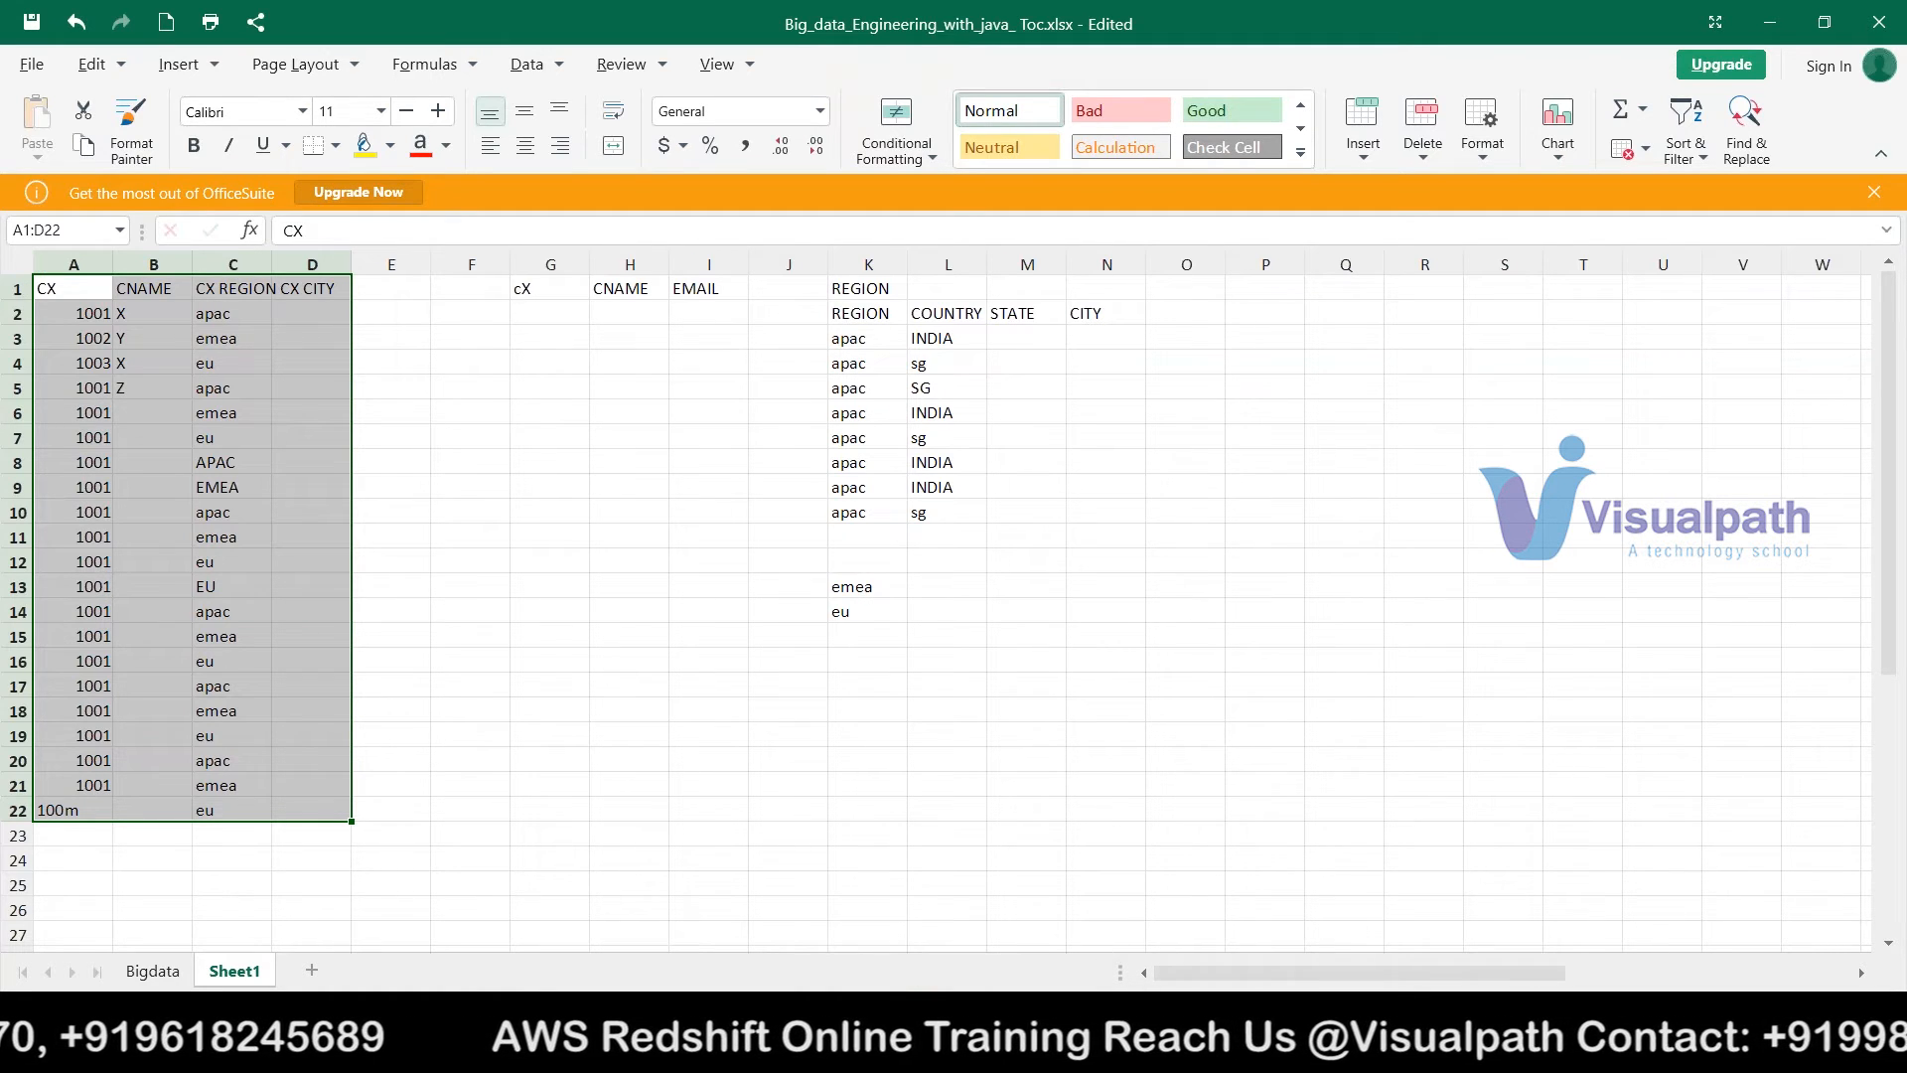
{"action": "mouse_move", "coordinate": [1132, 1053]}
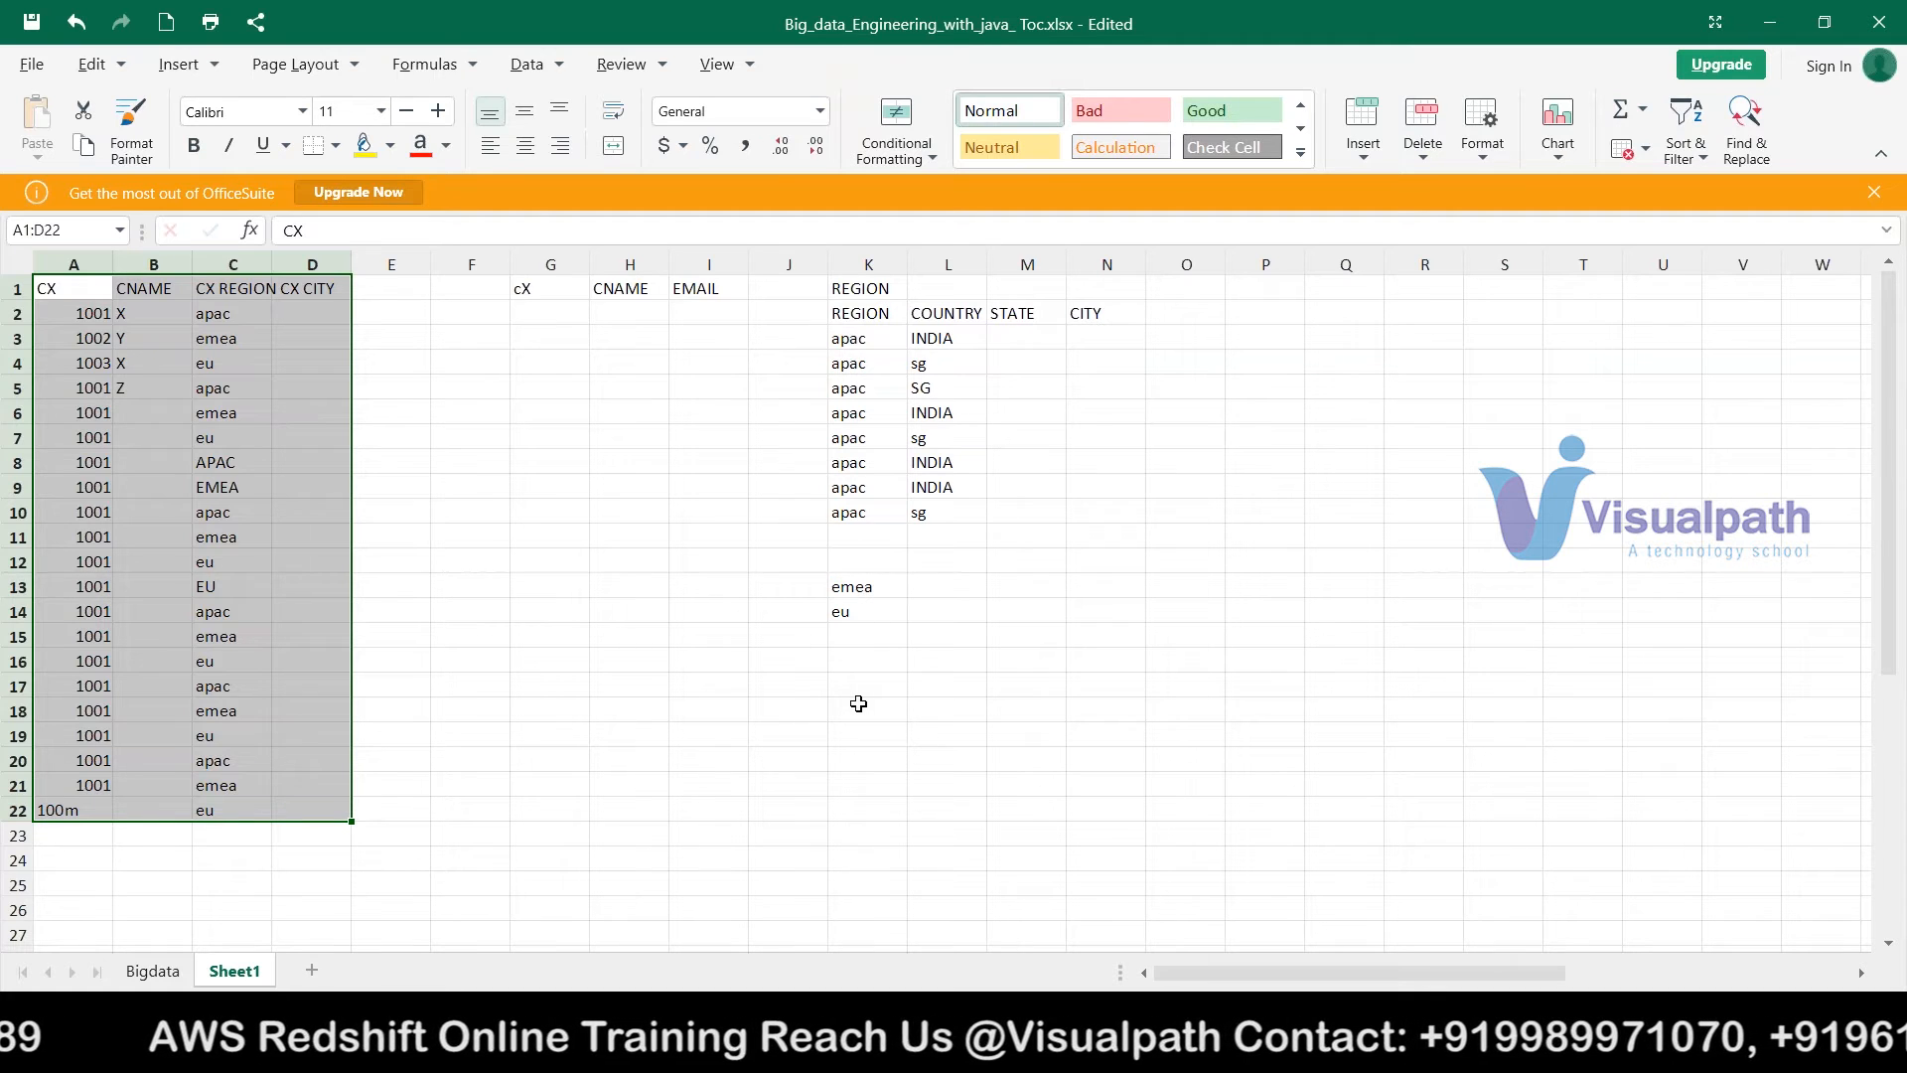
{"action": "left_click", "coordinate": [879, 1051]}
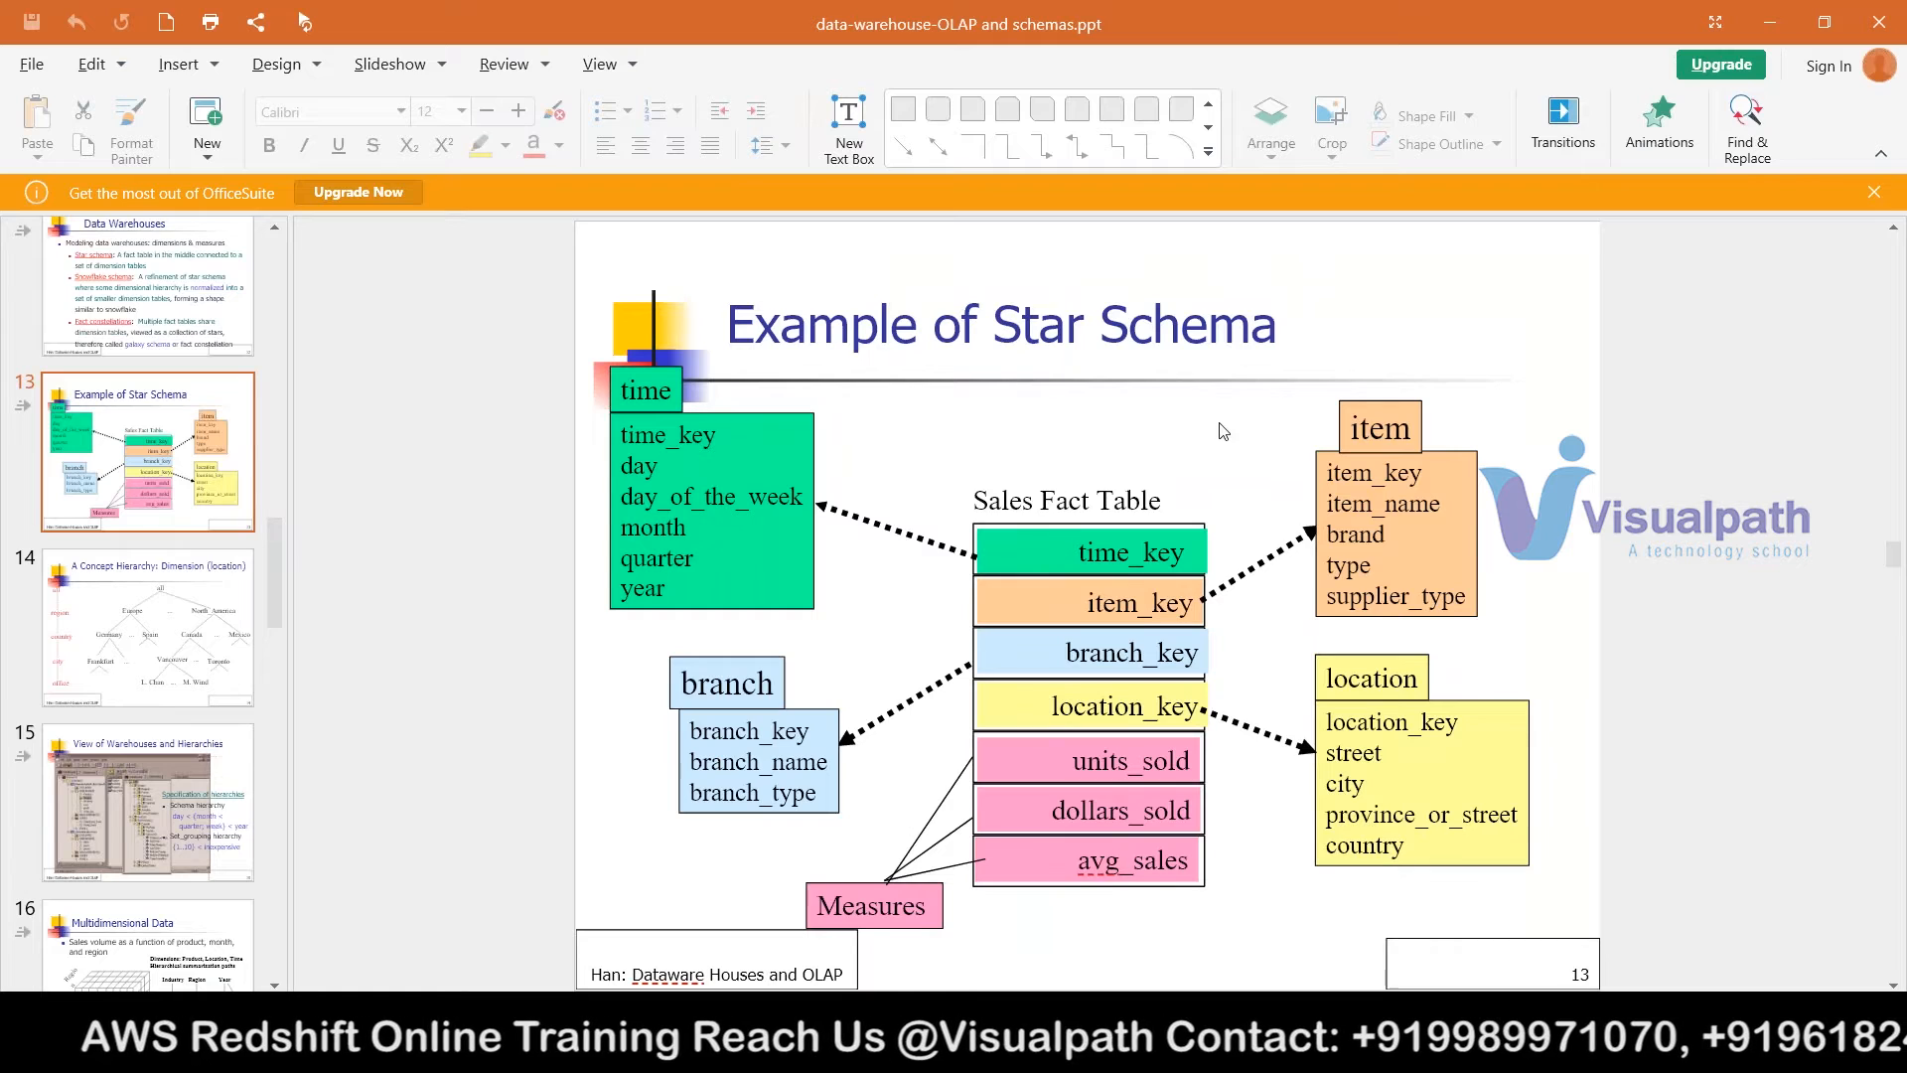